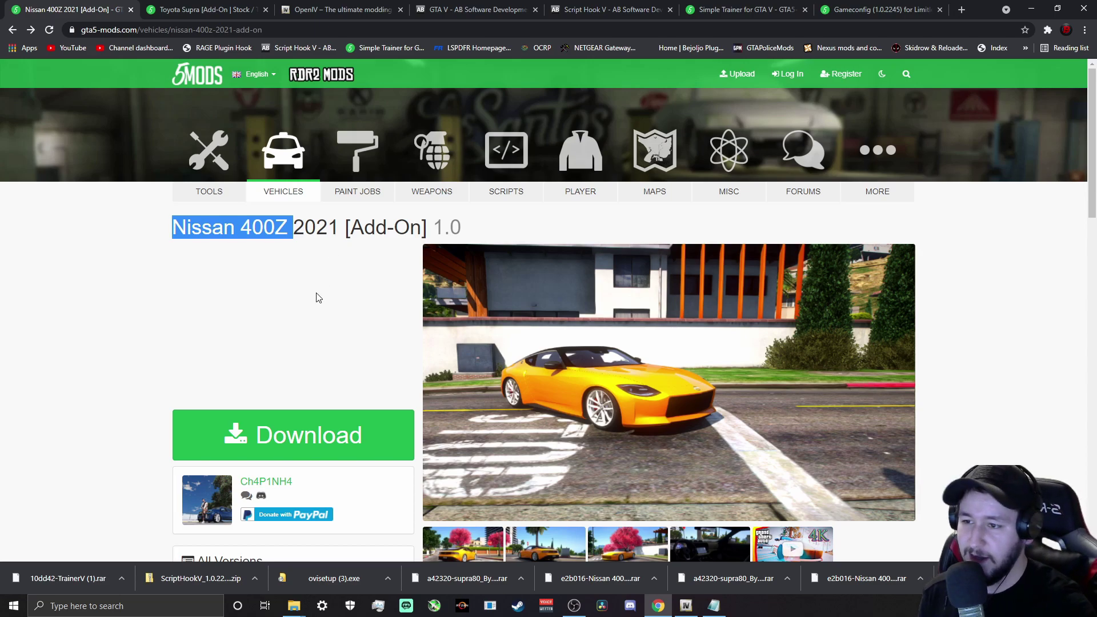
# Download the Nissan 400Z 2021 [Add-On] vehicle mod from its GTA5-Mods page.
pyautogui.scroll(-1, 350, 302)
pyautogui.scroll(1, 349, 302)
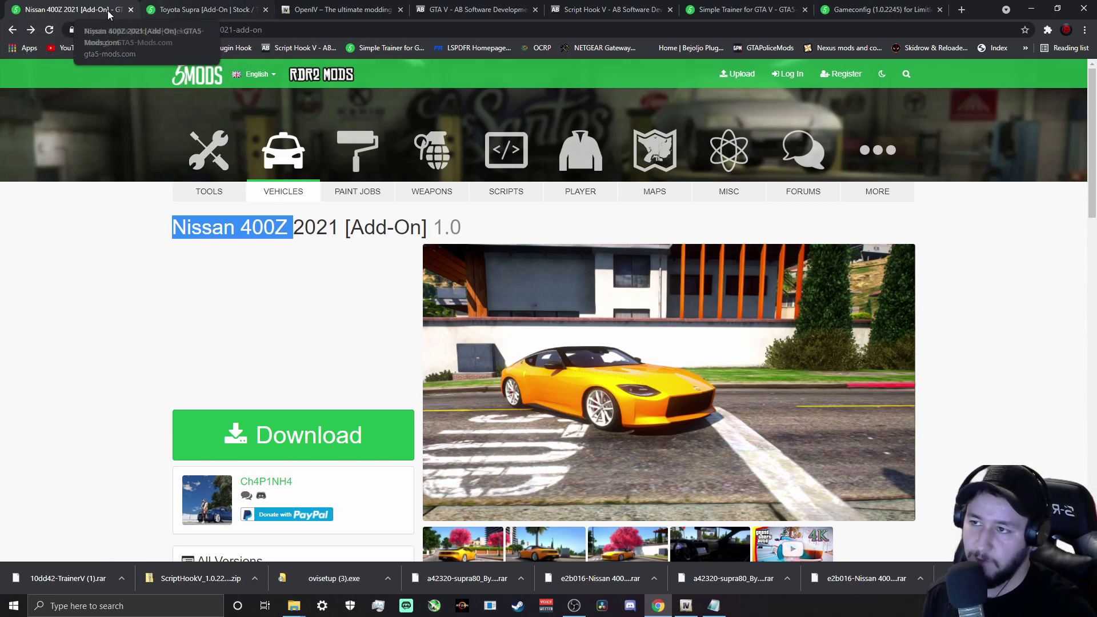
pyautogui.click(189, 9)
pyautogui.click(85, 10)
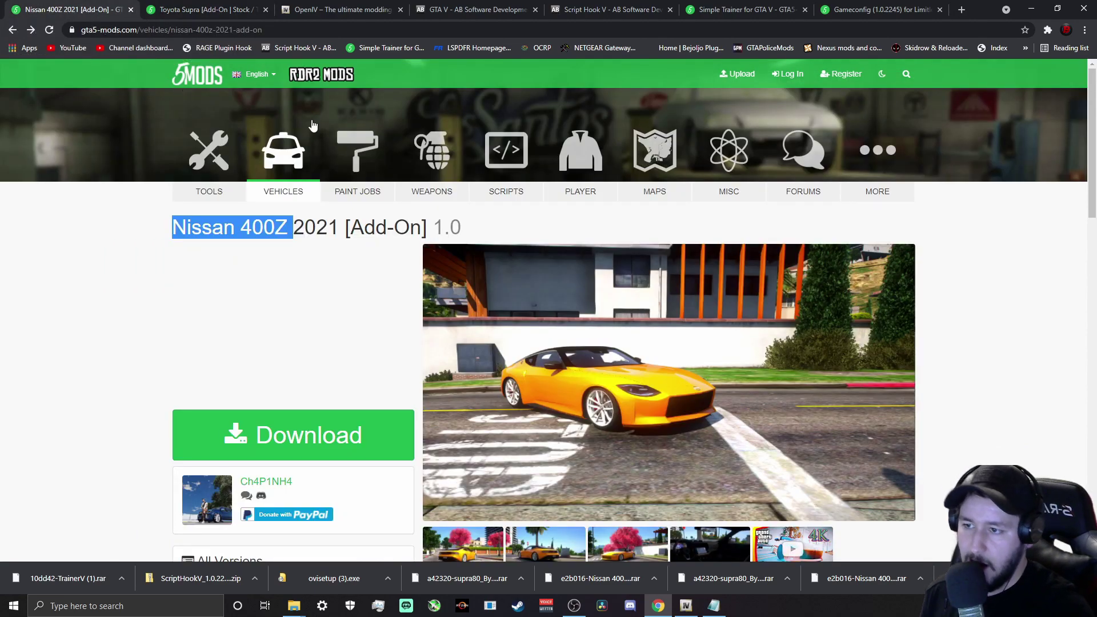
pyautogui.click(270, 285)
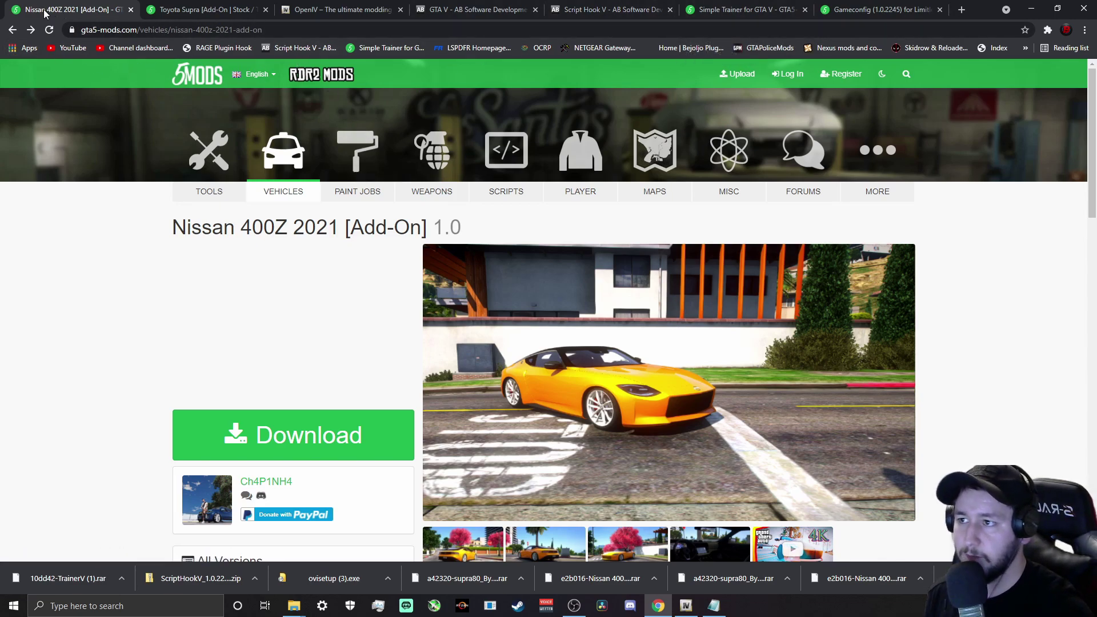
pyautogui.click(267, 437)
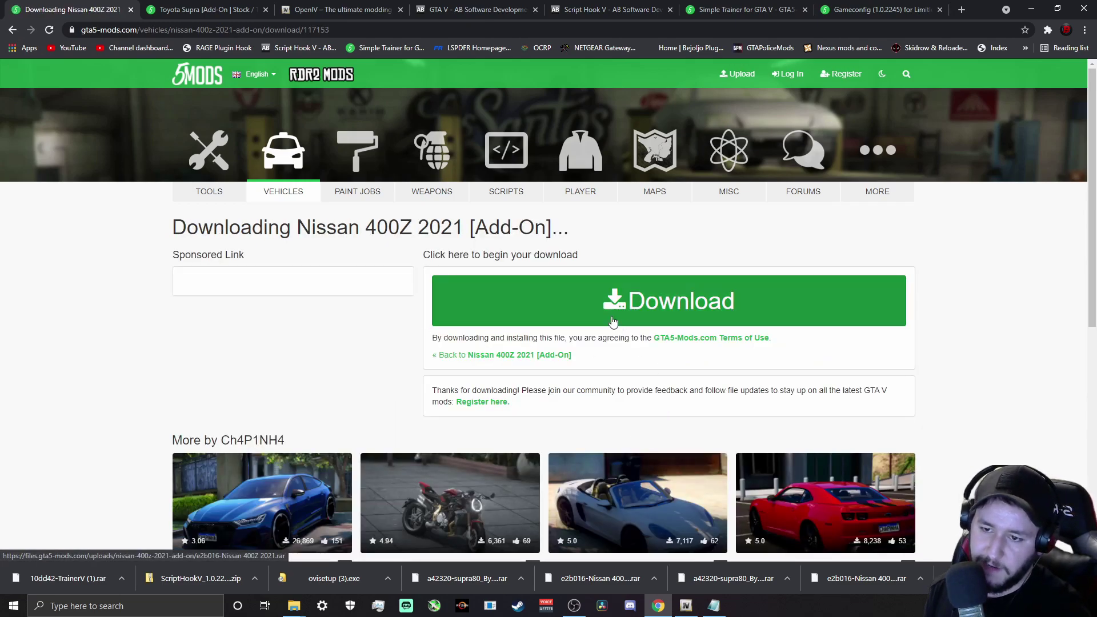
pyautogui.click(576, 310)
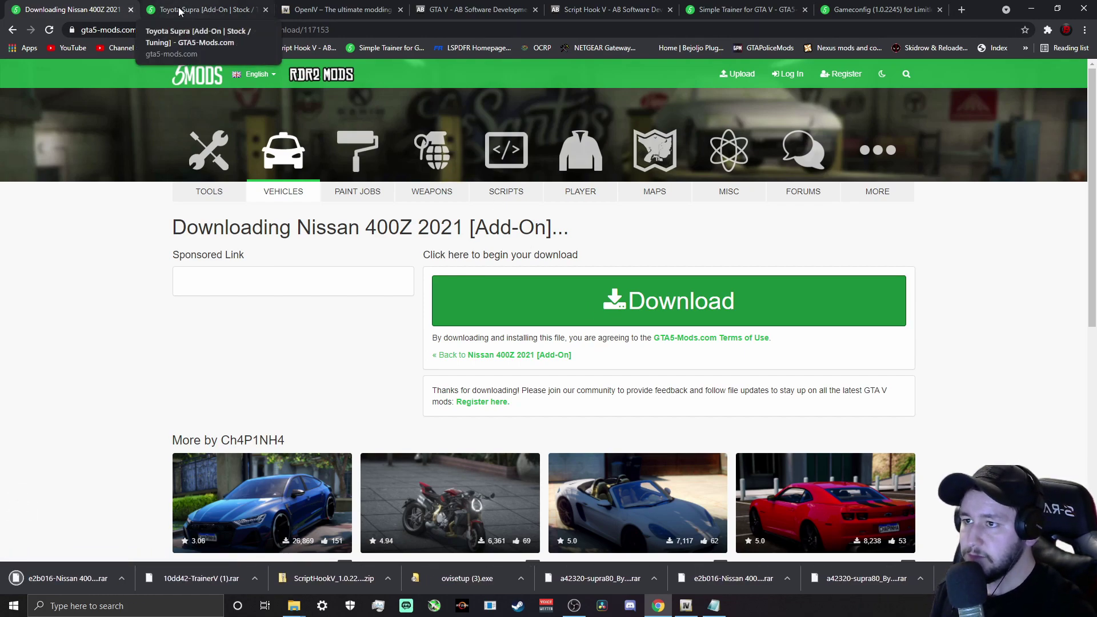
# Download the Toyota Supra [Add-On | Stock / Tuning] 2.0 vehicle mod from its GTA5-Mods page.
pyautogui.click(181, 9)
pyautogui.scroll(3, 470, 76)
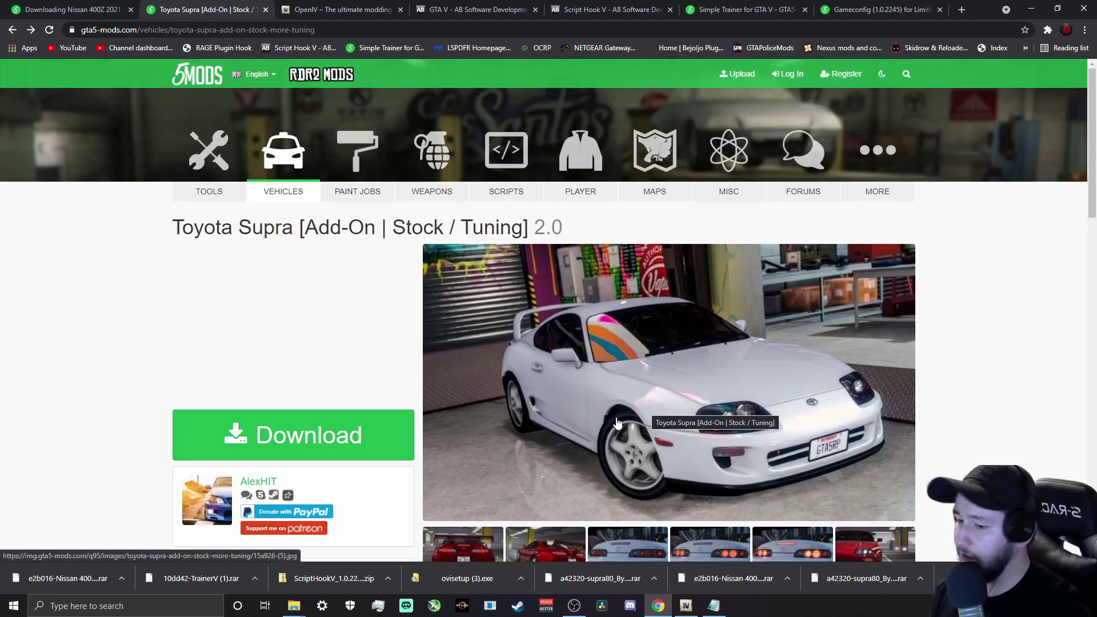
pyautogui.scroll(-3, 617, 420)
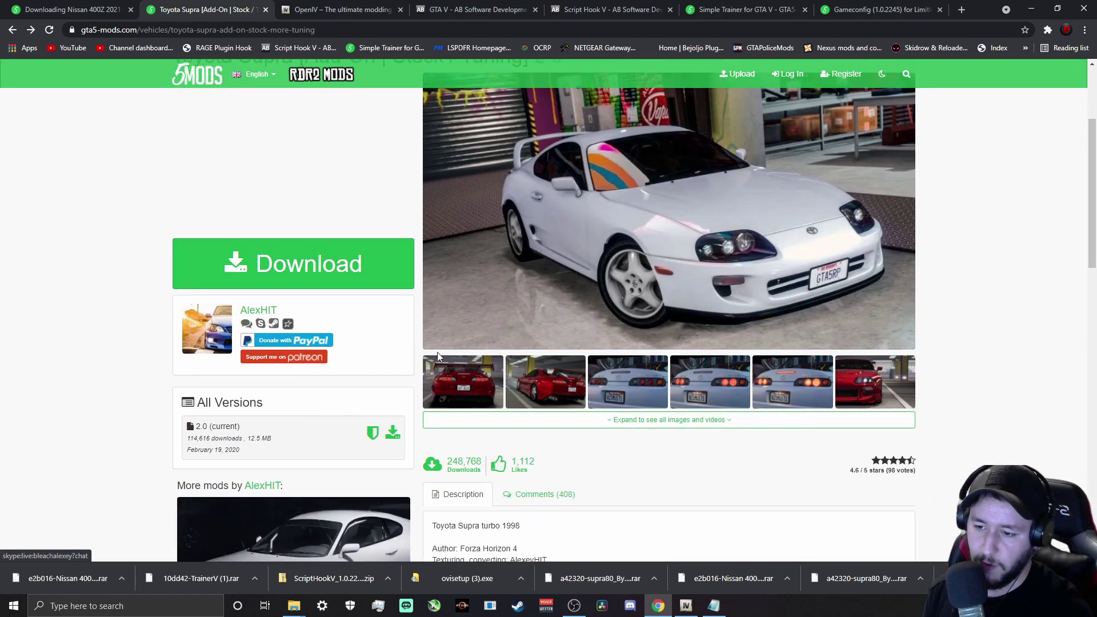
pyautogui.scroll(3, 412, 348)
pyautogui.click(285, 431)
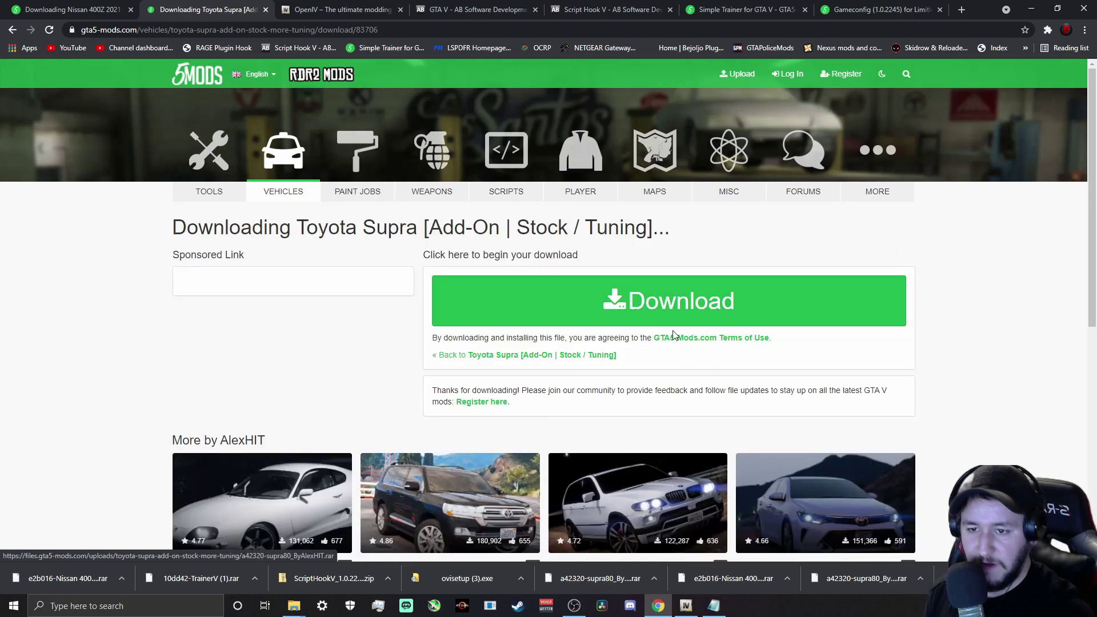
pyautogui.click(630, 313)
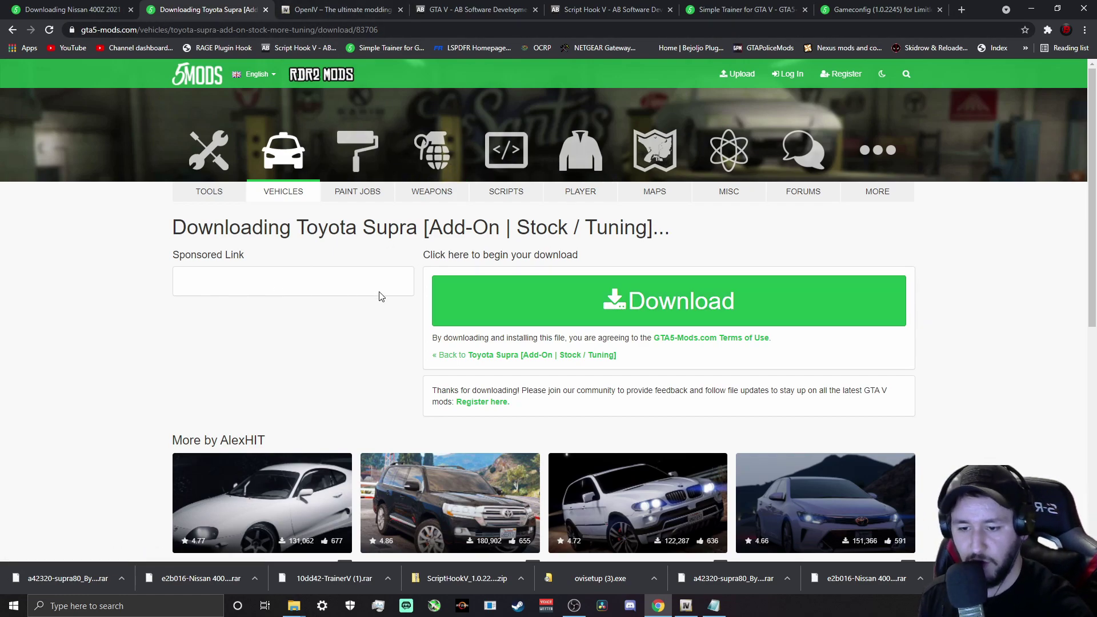
# Download OpenIV 4.0 from its official site and Script Hook V v1.0.2245.0 from the AB Software Development site.
pyautogui.click(304, 13)
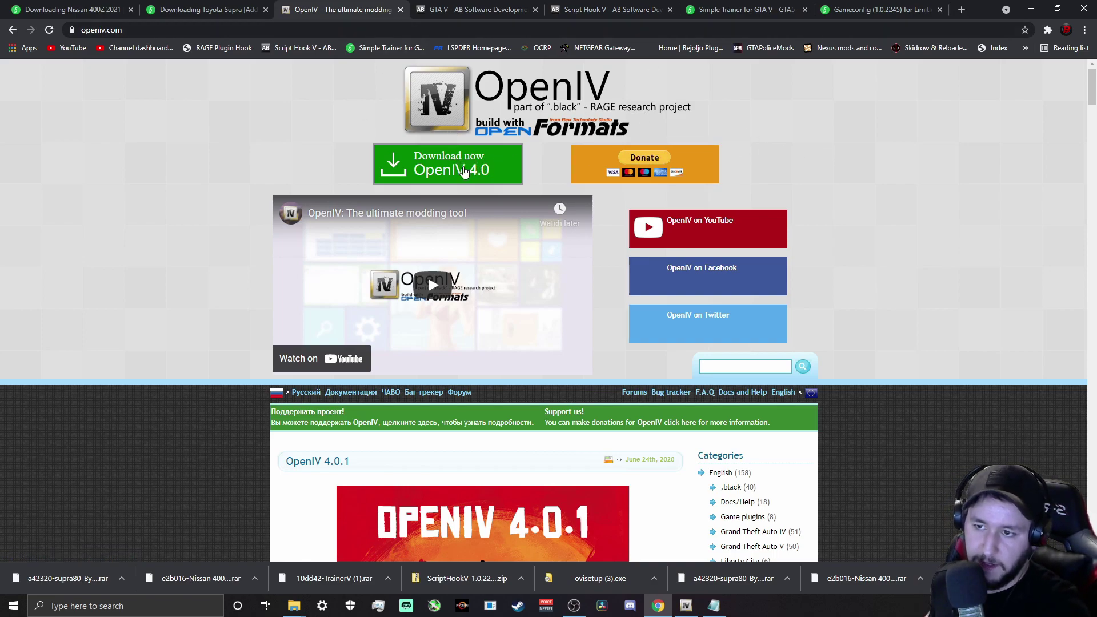
pyautogui.click(448, 169)
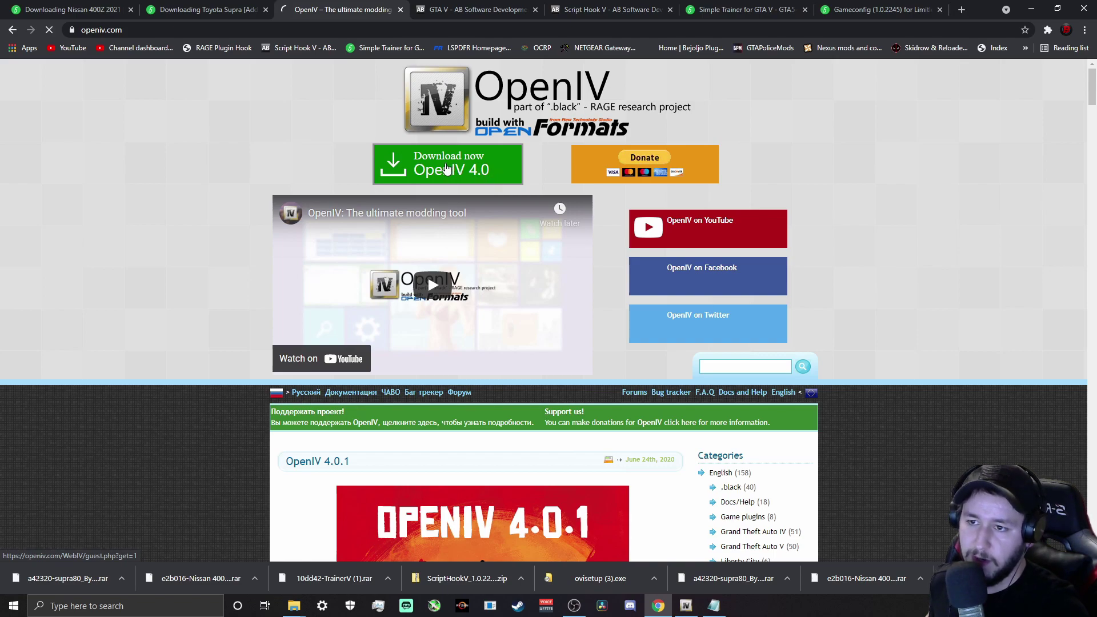
pyautogui.click(456, 13)
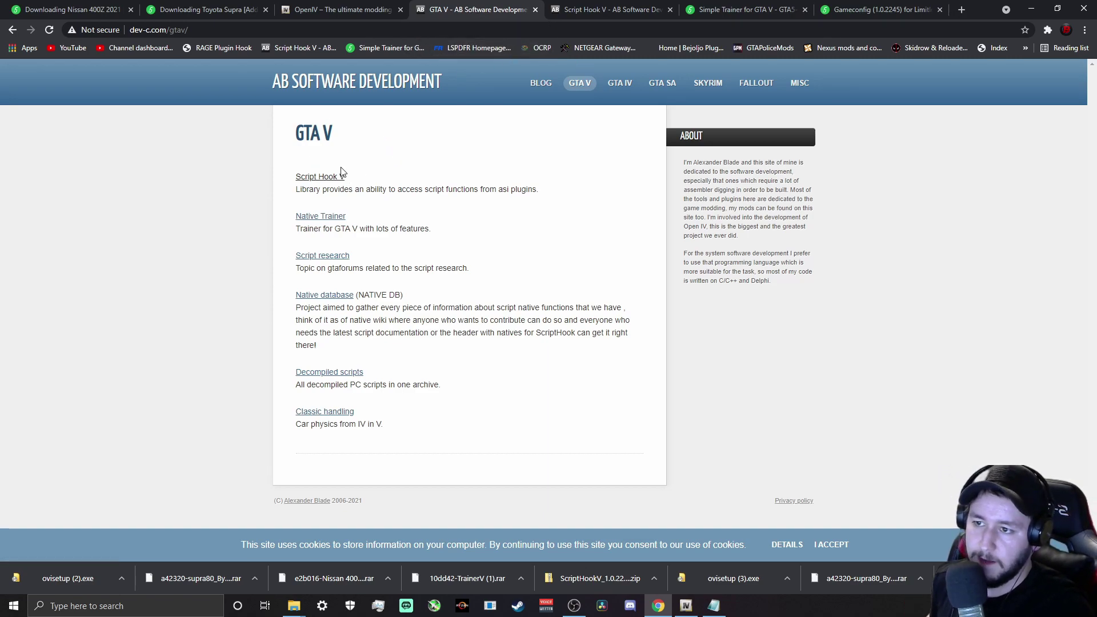
pyautogui.click(319, 177)
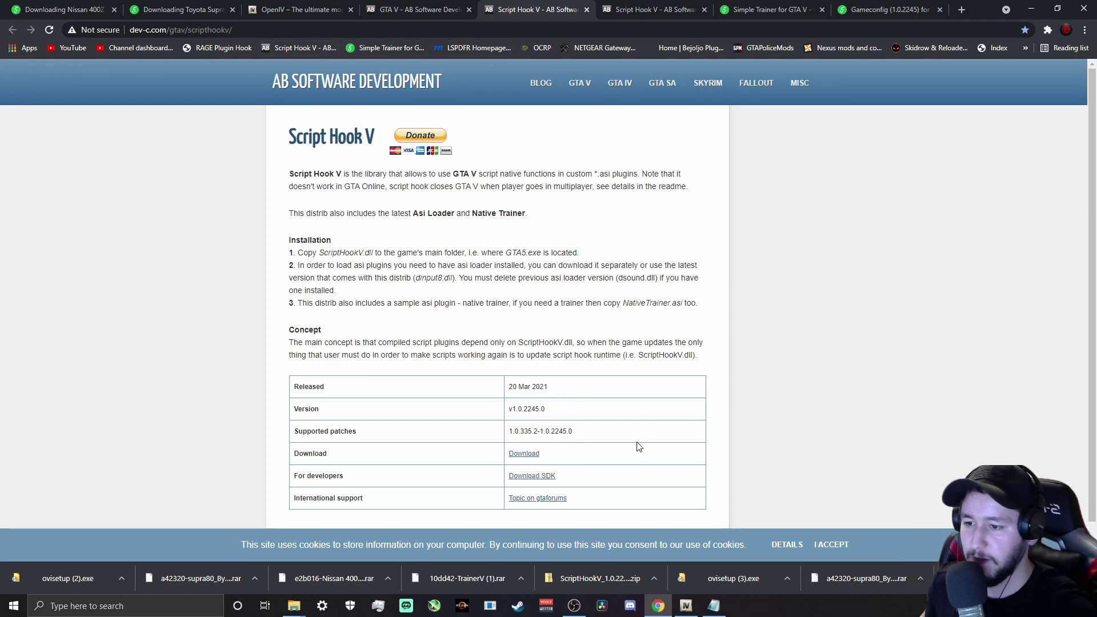
pyautogui.click(525, 456)
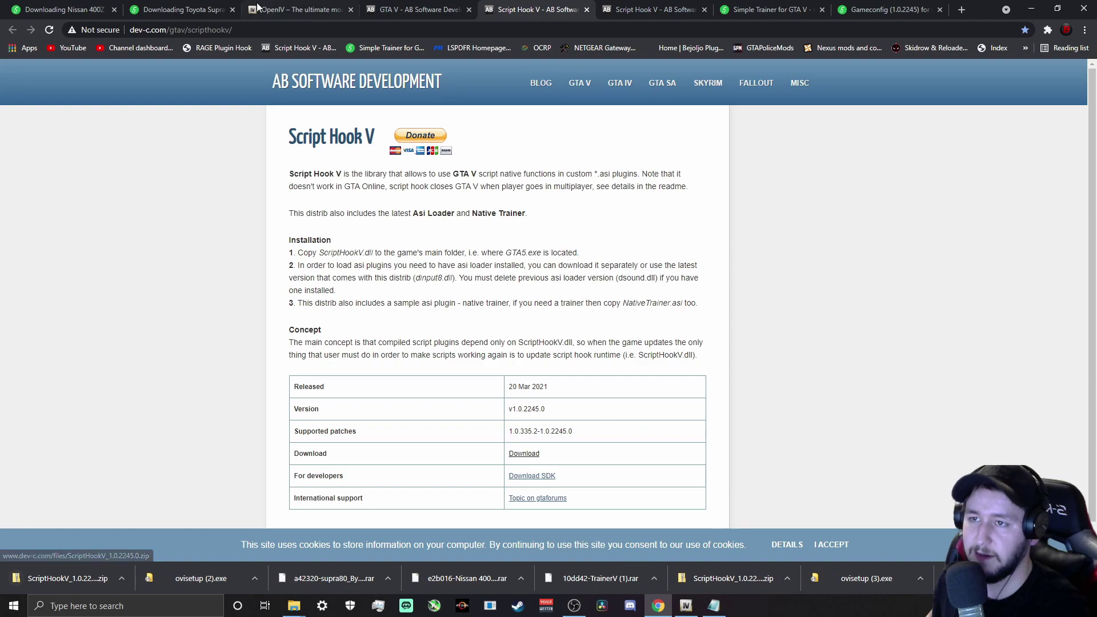
# Download Simple Trainer for GTA V 13.1 from its GTA5-Mods page.
pyautogui.click(705, 10)
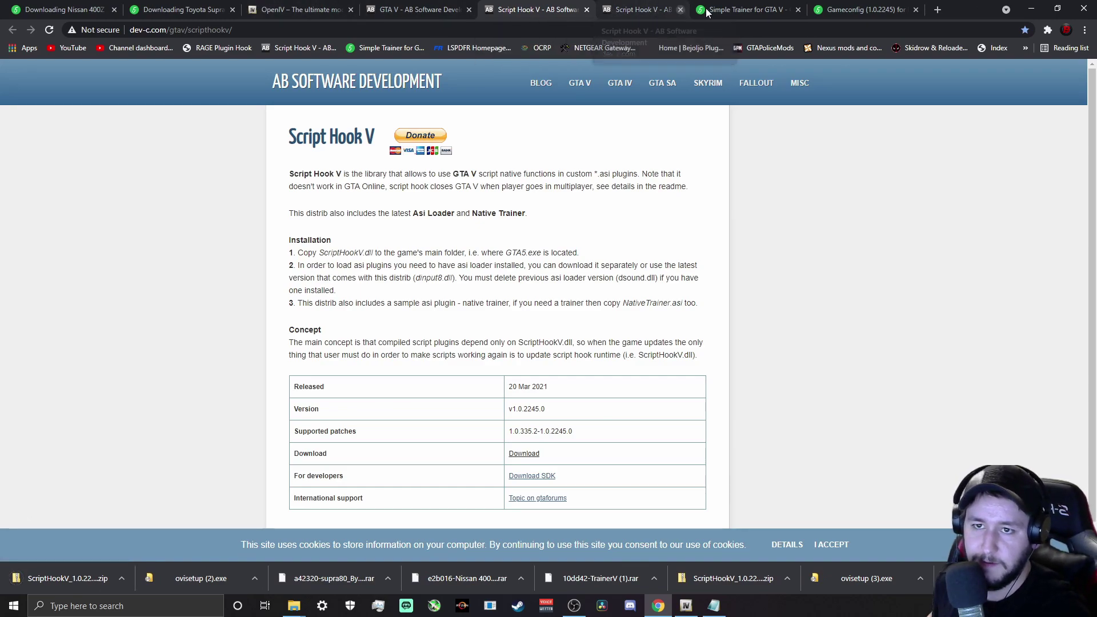
pyautogui.click(633, 12)
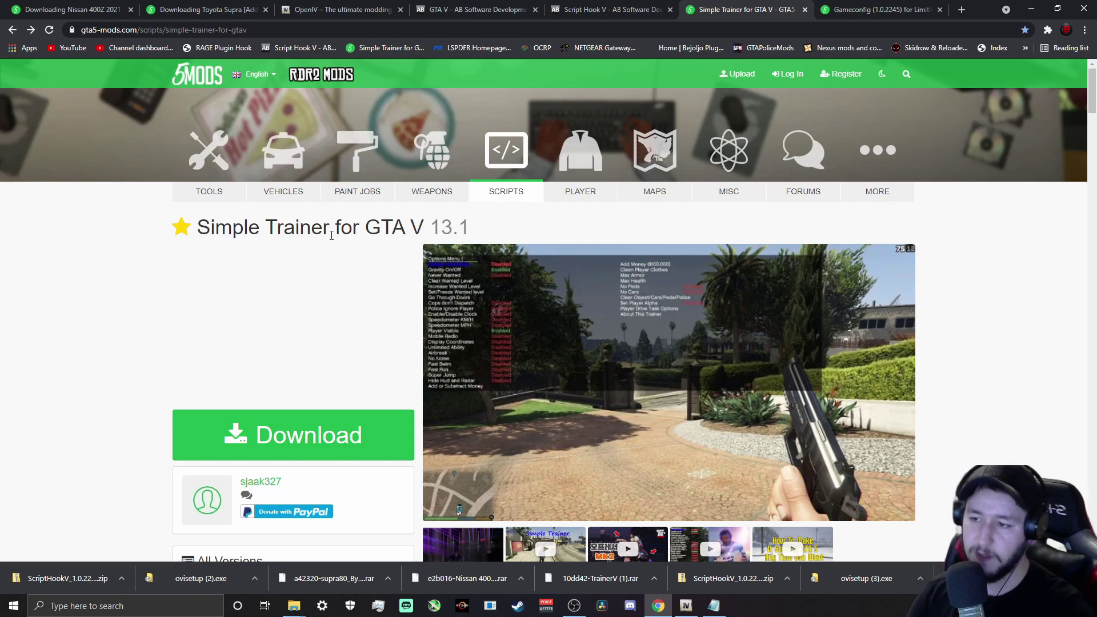
pyautogui.click(280, 442)
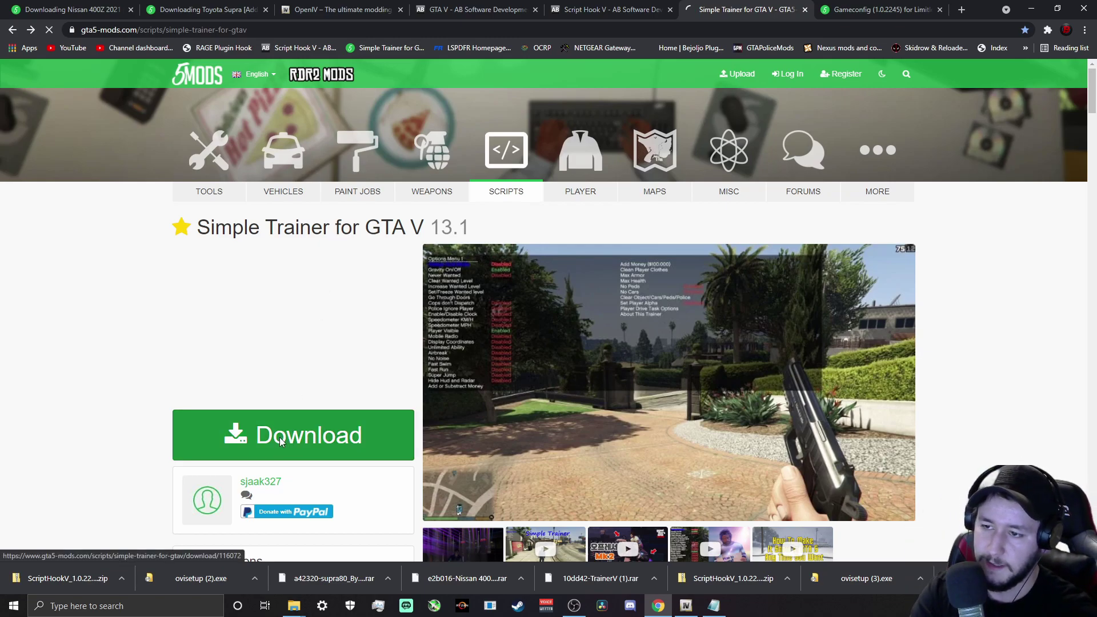
pyautogui.click(613, 312)
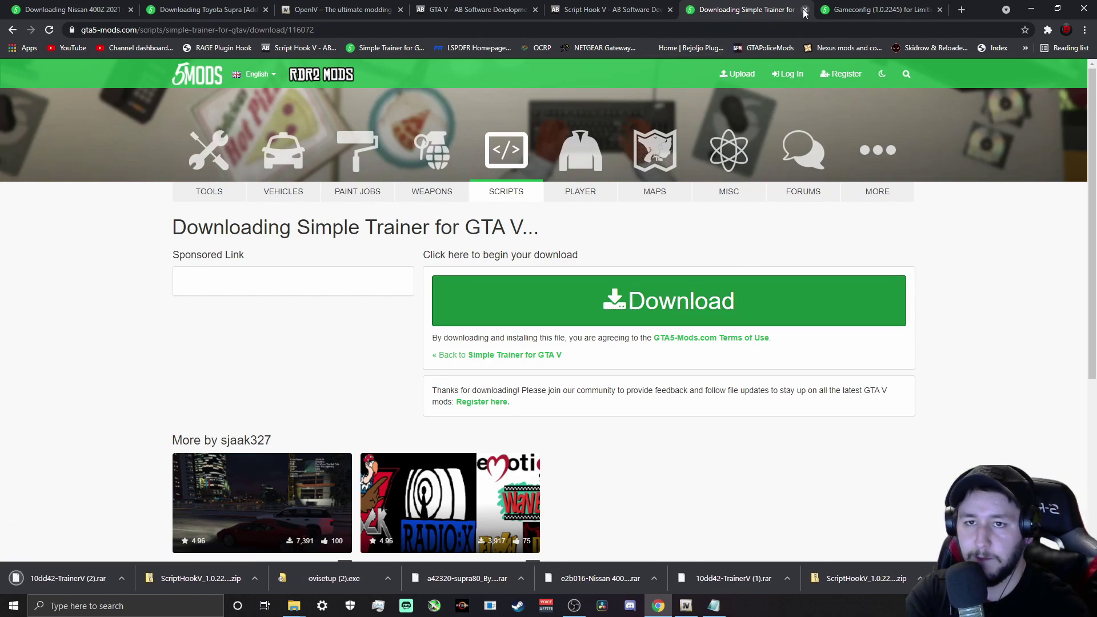
# Download Gameconfig (1.0.2245) for Limitless Vehicles V25.5 after reviewing its version on the mod page.
pyautogui.click(844, 12)
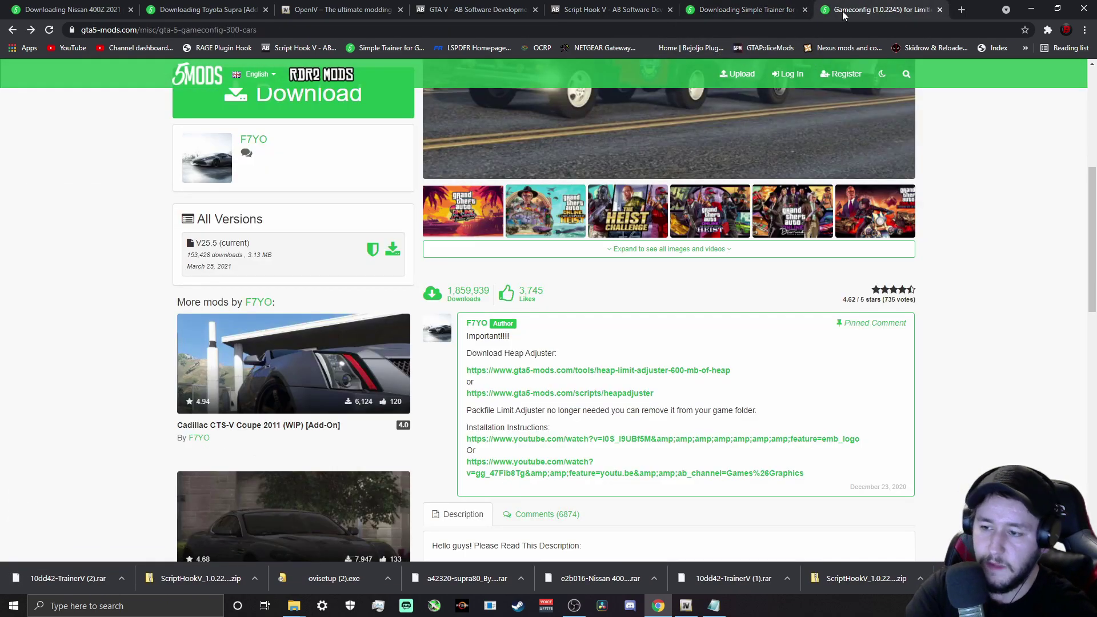
pyautogui.scroll(5, 365, 245)
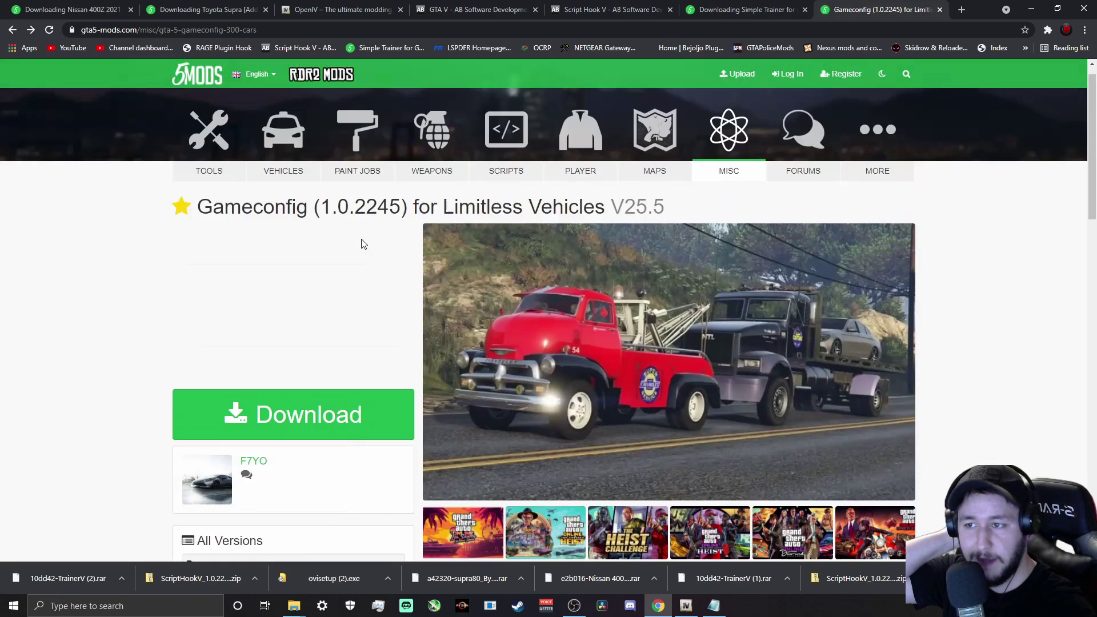
pyautogui.scroll(-3, 356, 253)
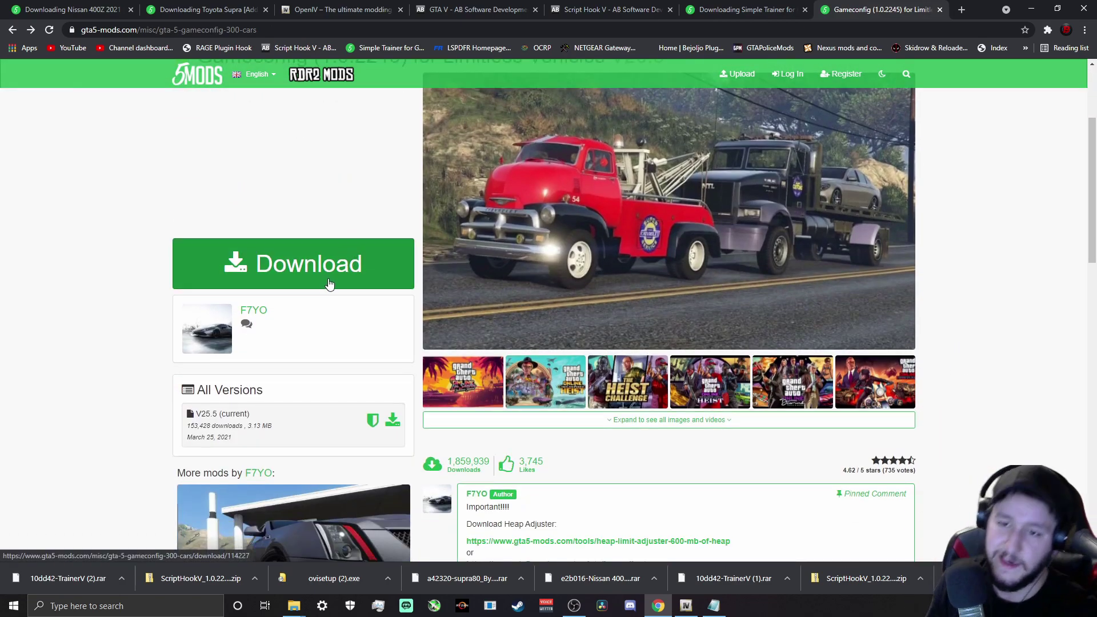
pyautogui.scroll(3, 329, 282)
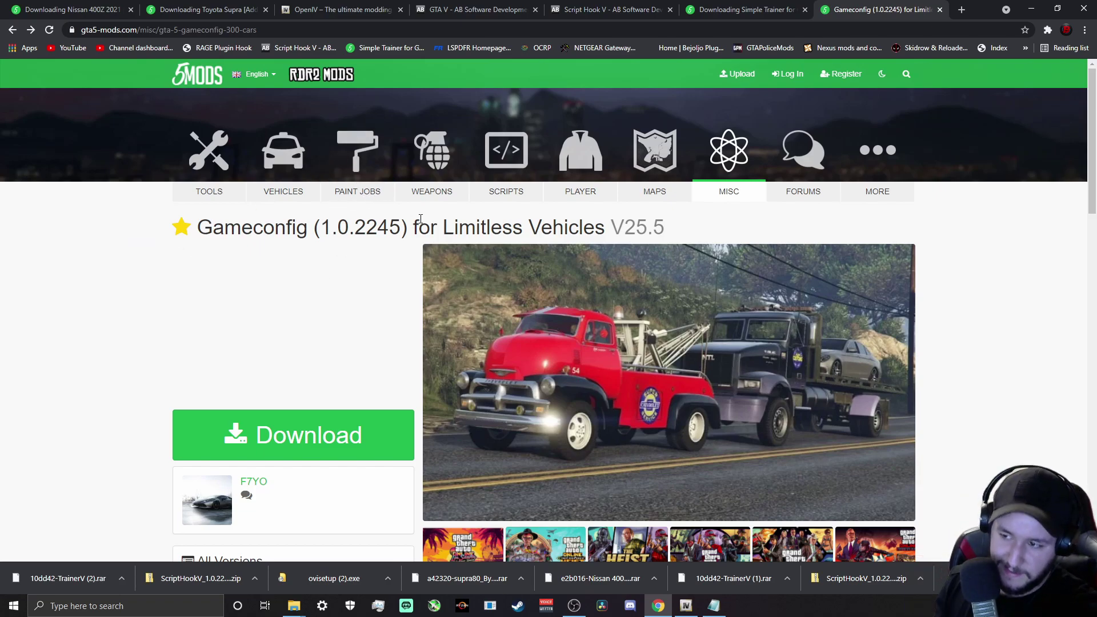
pyautogui.scroll(-3, 474, 270)
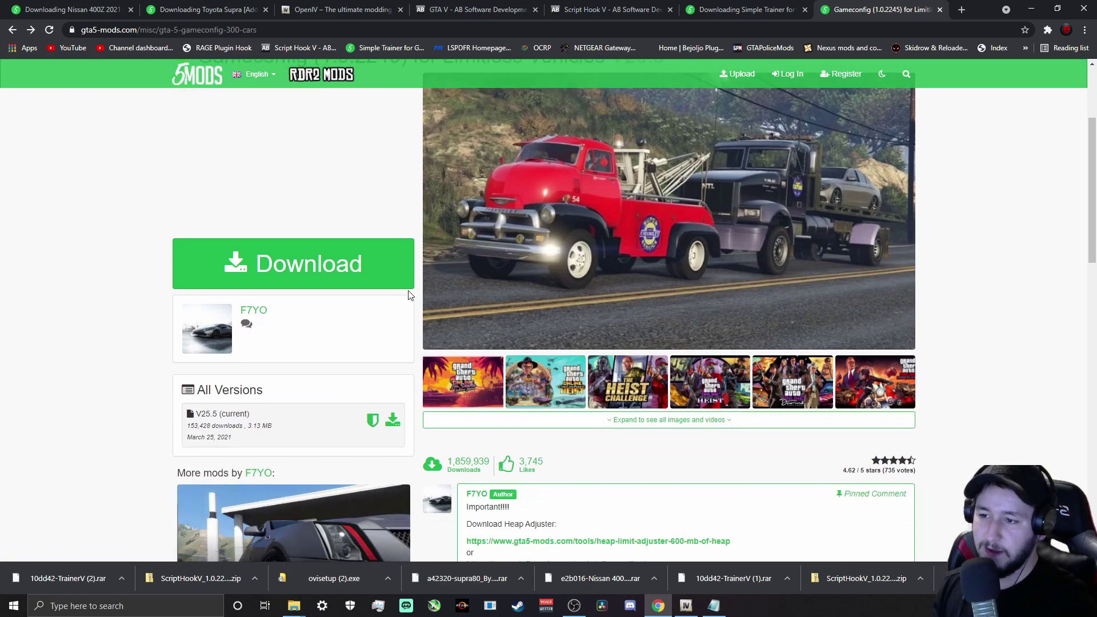
pyautogui.scroll(3, 307, 321)
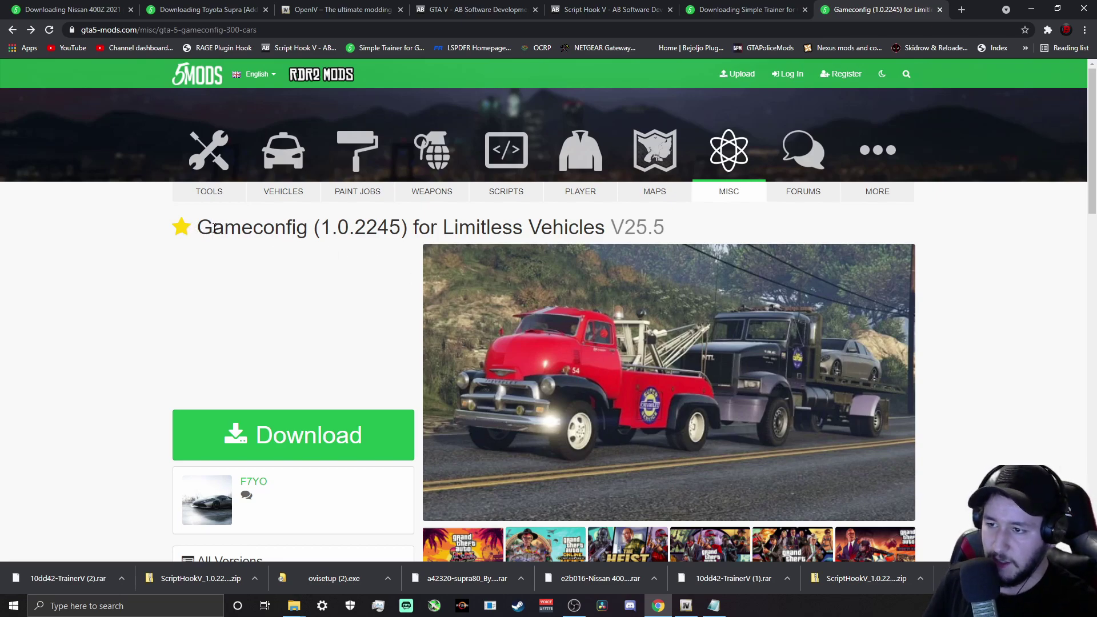
pyautogui.moveTo(307, 227); pyautogui.dragTo(406, 227)
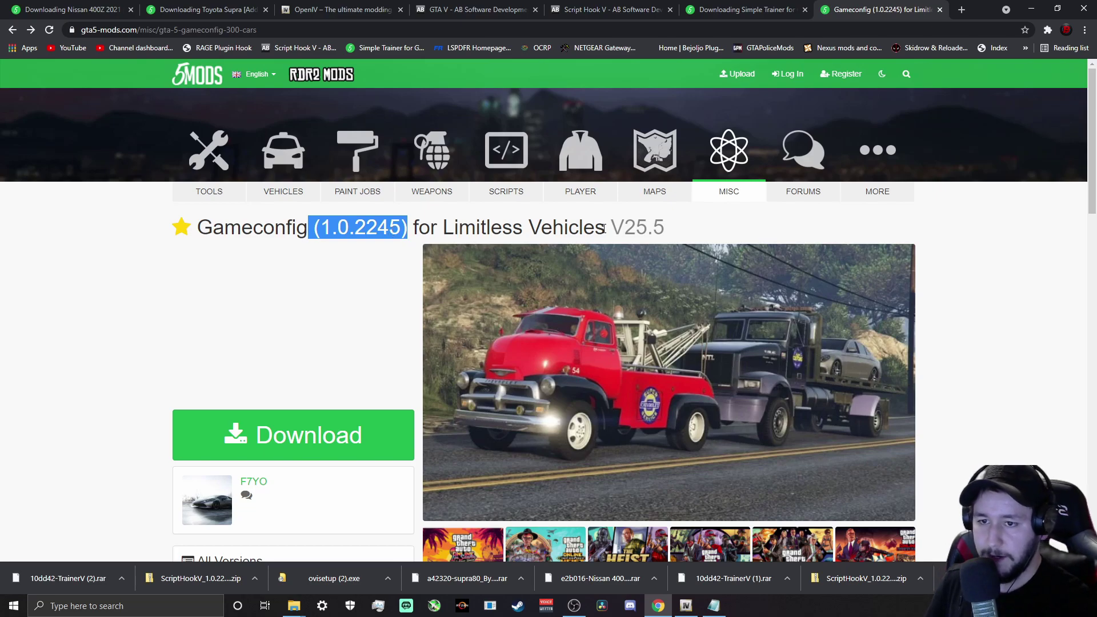
pyautogui.click(587, 223)
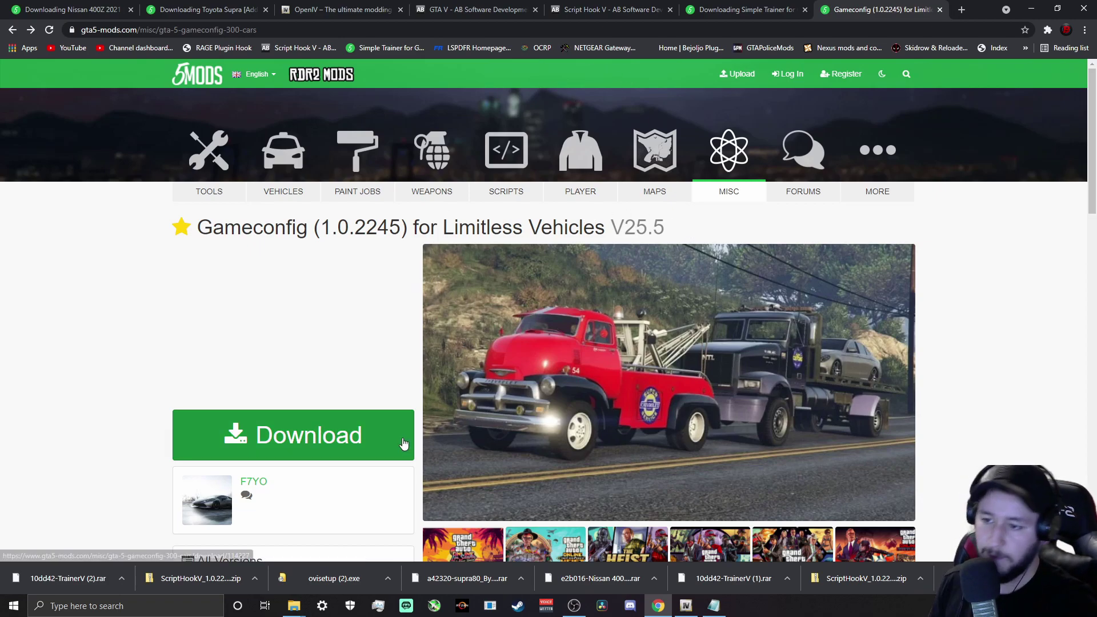
pyautogui.click(301, 441)
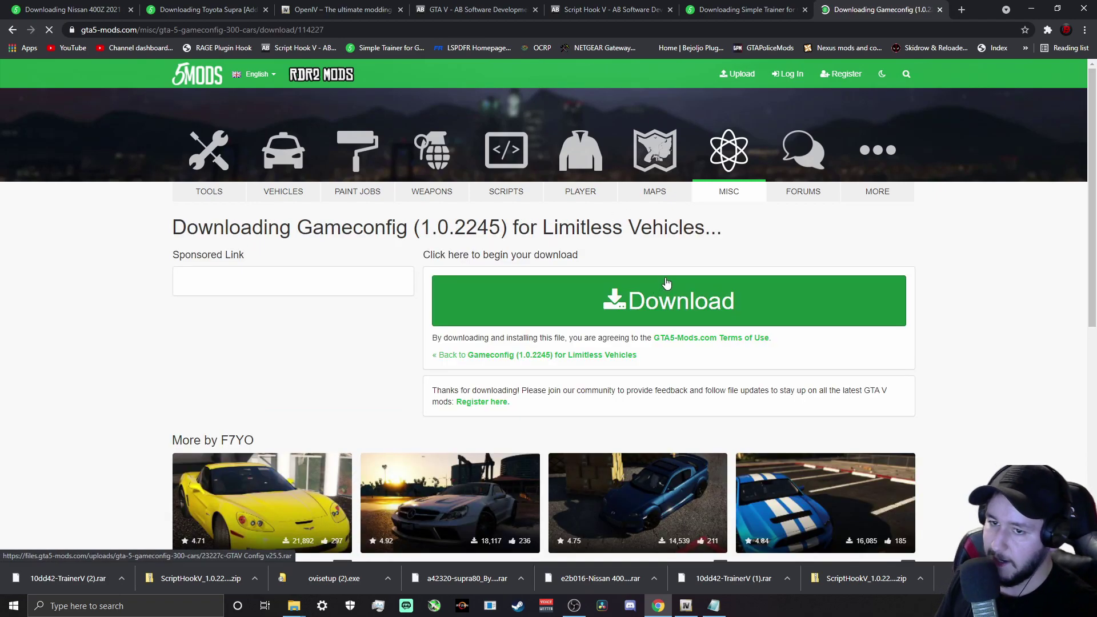
pyautogui.click(636, 304)
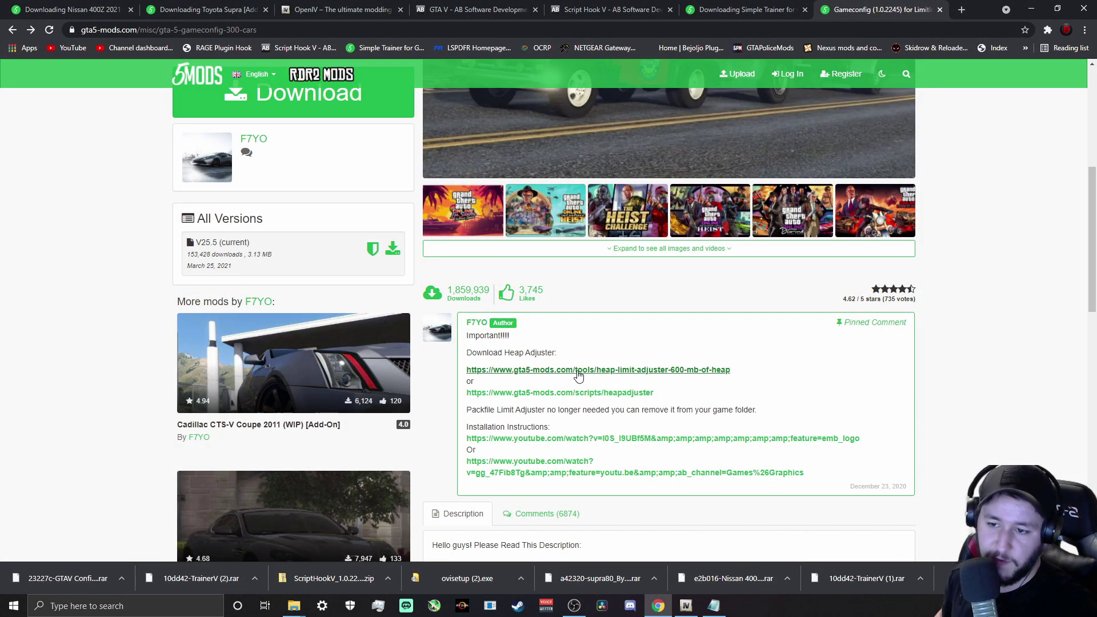
# Follow the Heap Adjuster link in the gameconfig's pinned comment and open the download page for Heap Limit Adjuster (650 MB of heap!).
pyautogui.middleClick(503, 374)
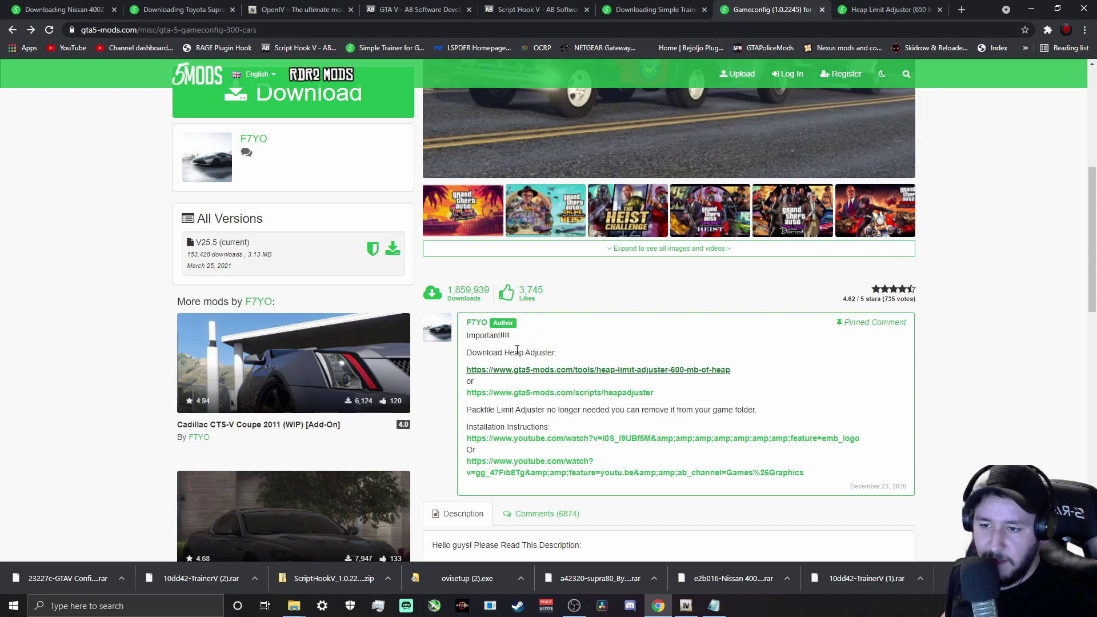
pyautogui.click(505, 373)
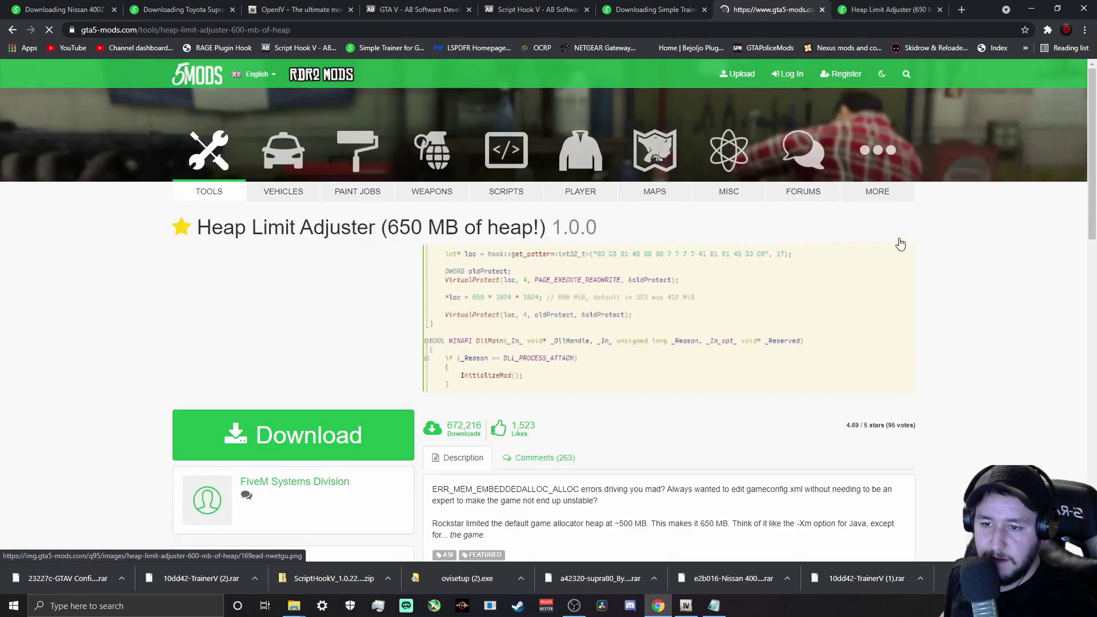
pyautogui.click(296, 435)
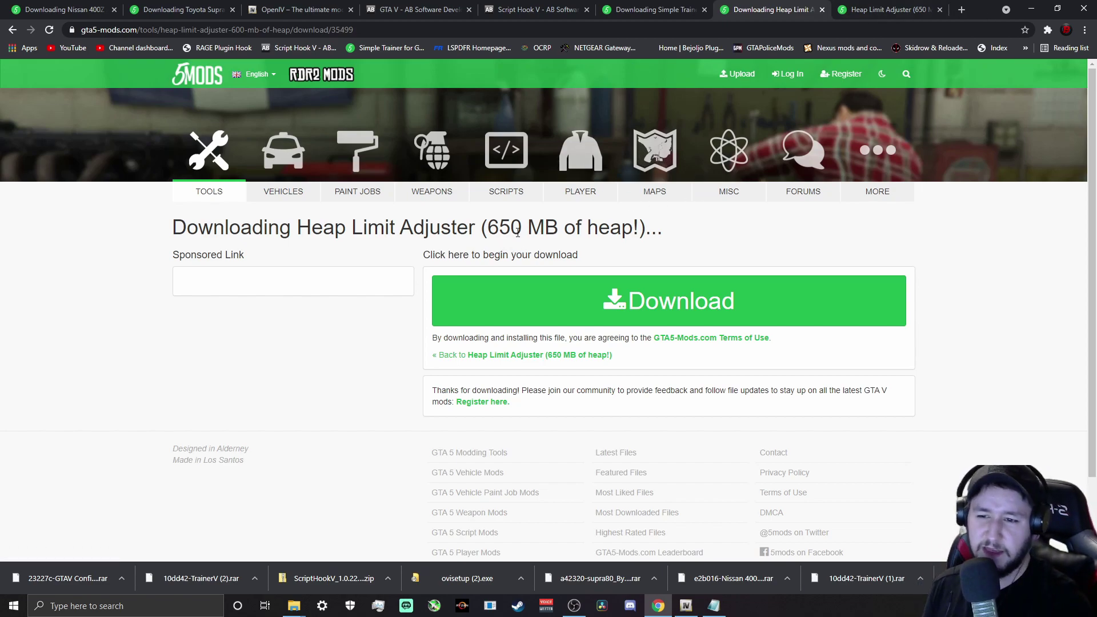
# Switch to File Explorer, open the desktop's GTA MODS folder and reposition the Downloads window clear of the desktop icons.
pyautogui.click(1030, 12)
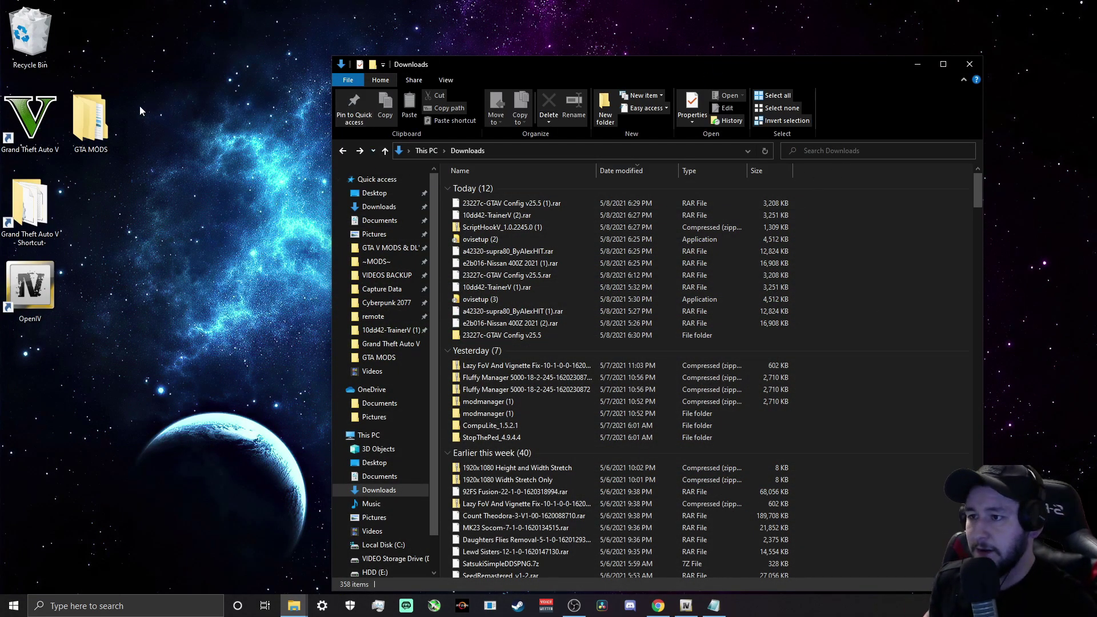
pyautogui.doubleClick(98, 123)
pyautogui.moveTo(492, 69); pyautogui.dragTo(398, 67)
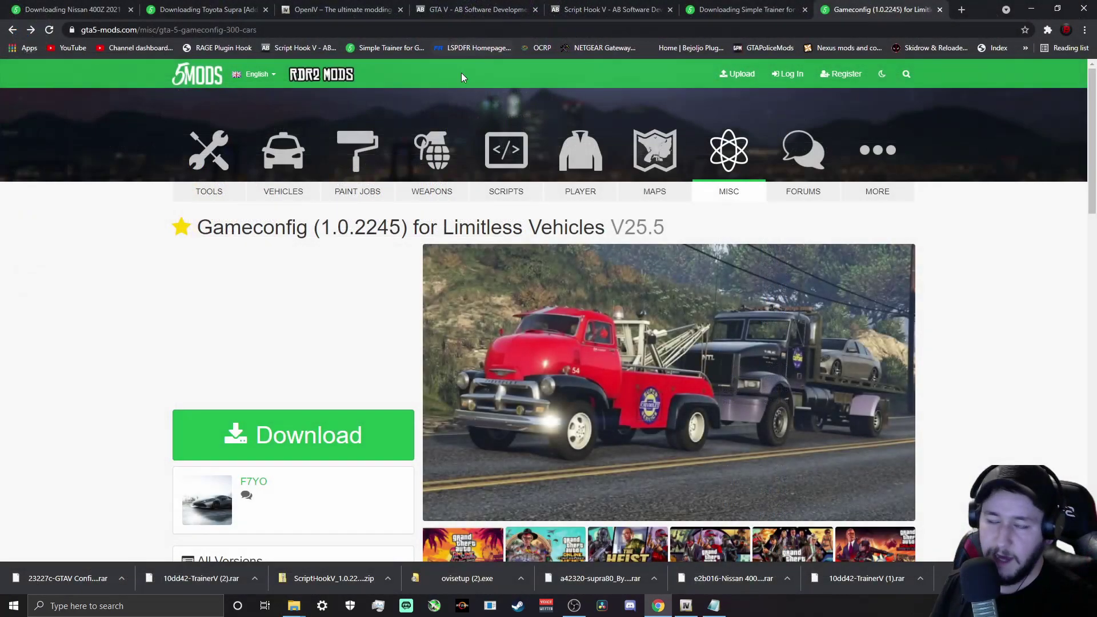
pyautogui.click(1032, 8)
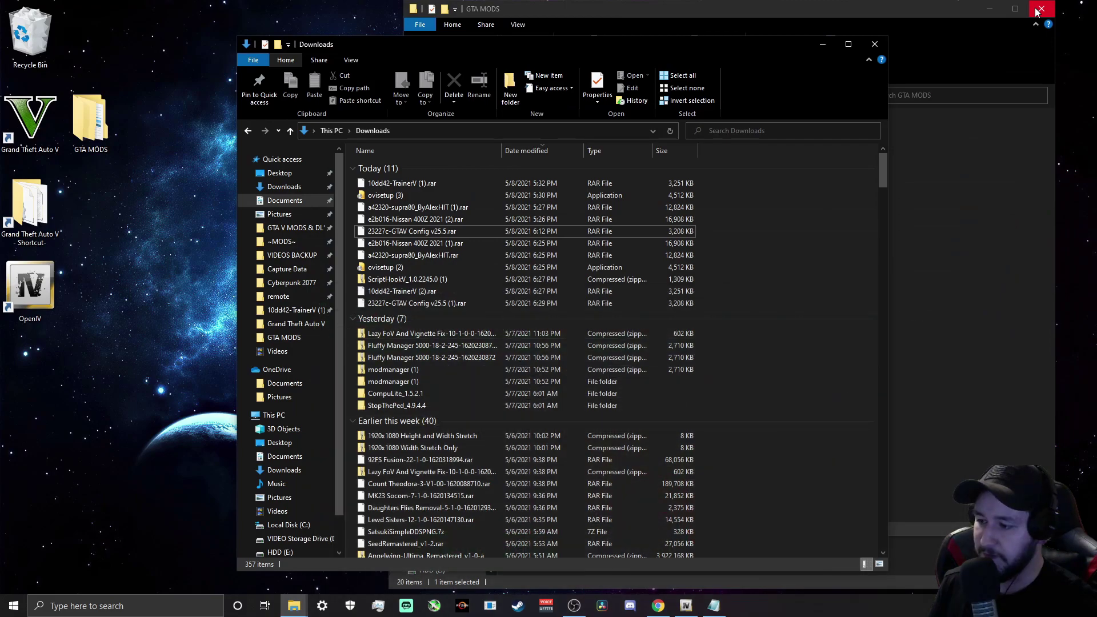
pyautogui.moveTo(574, 45); pyautogui.dragTo(659, 79)
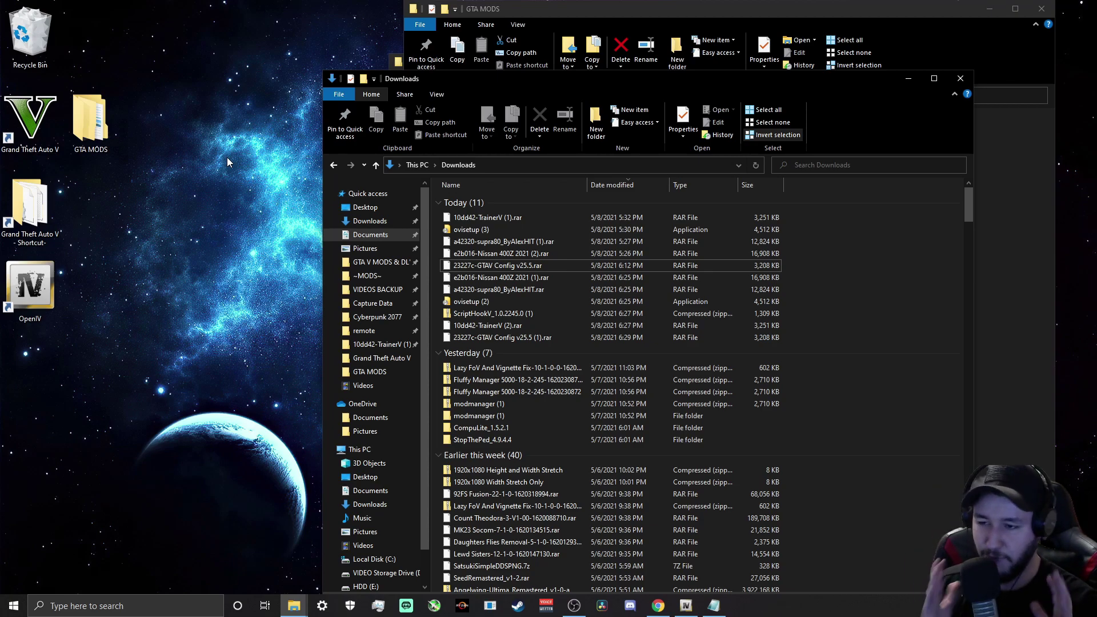
# Minimize the GTA MODS window, close GTA V MODS & DL's, and move the Downloads window farther from the desktop icons.
pyautogui.click(245, 71)
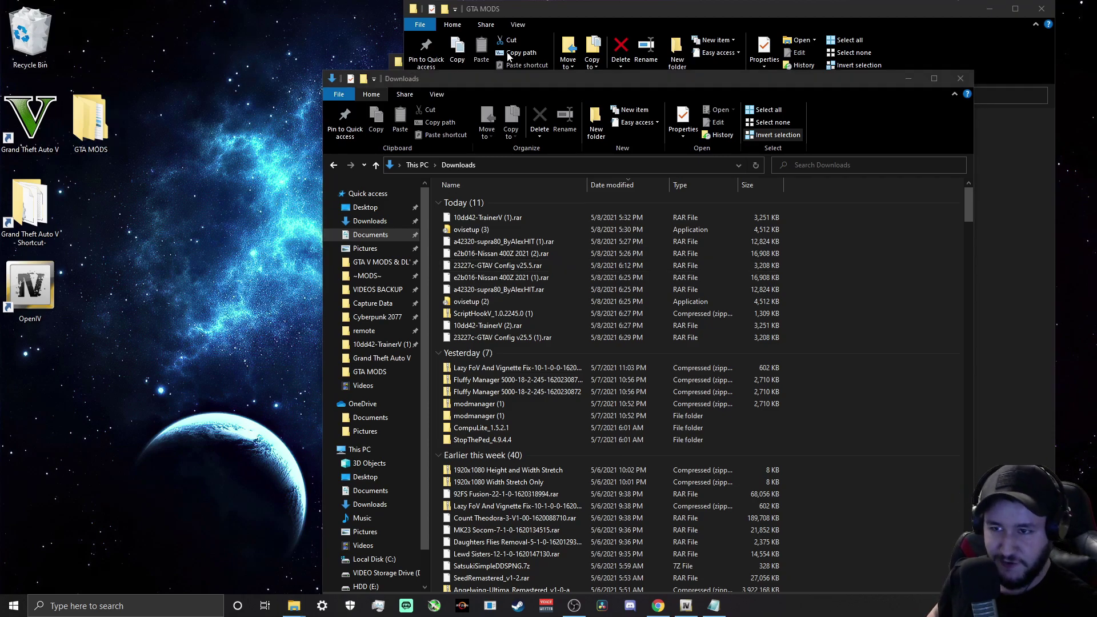
pyautogui.click(989, 8)
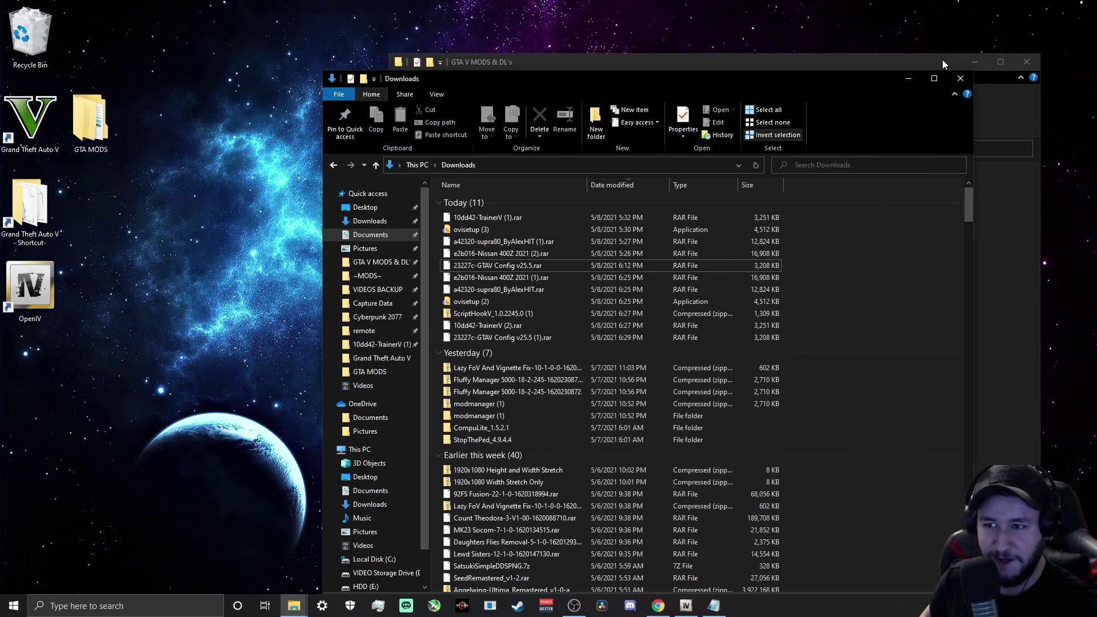
pyautogui.click(1023, 62)
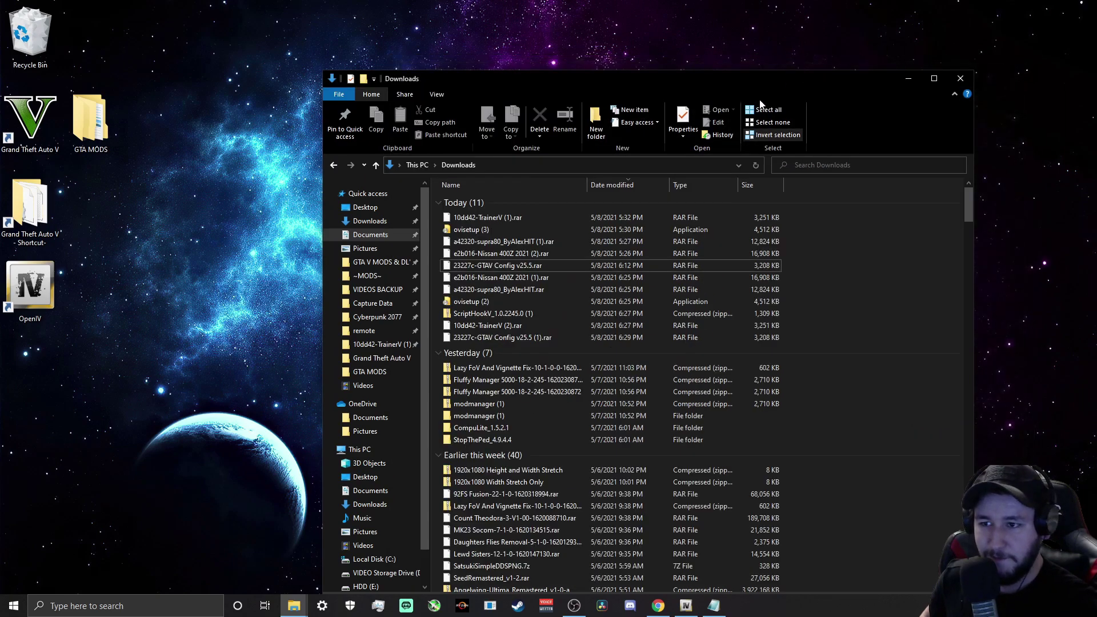
pyautogui.moveTo(567, 79); pyautogui.dragTo(701, 47)
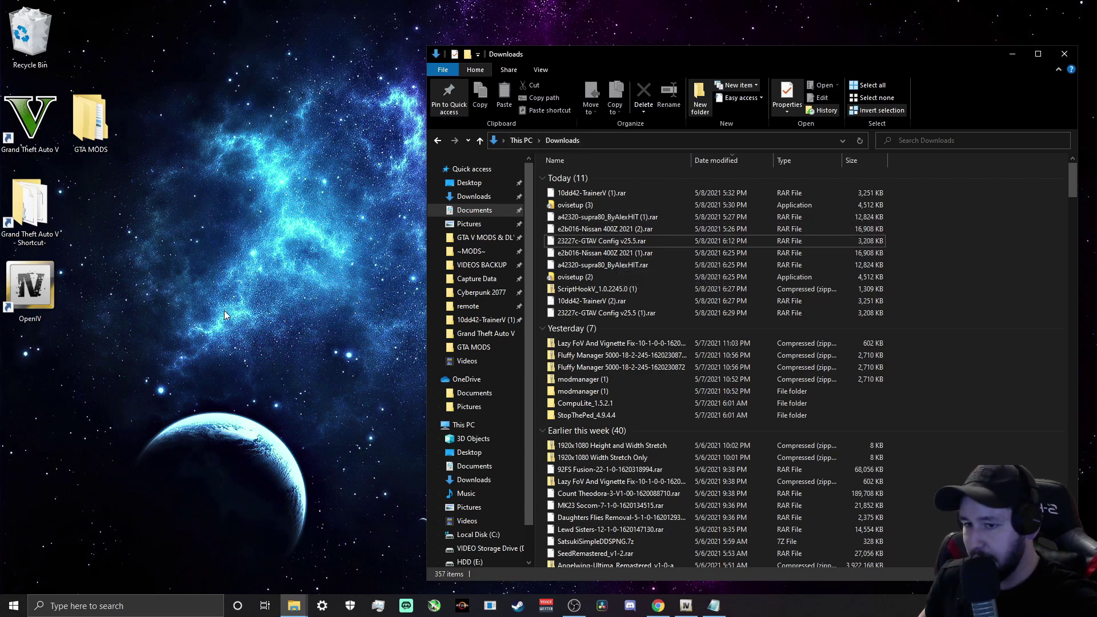
pyautogui.click(196, 261)
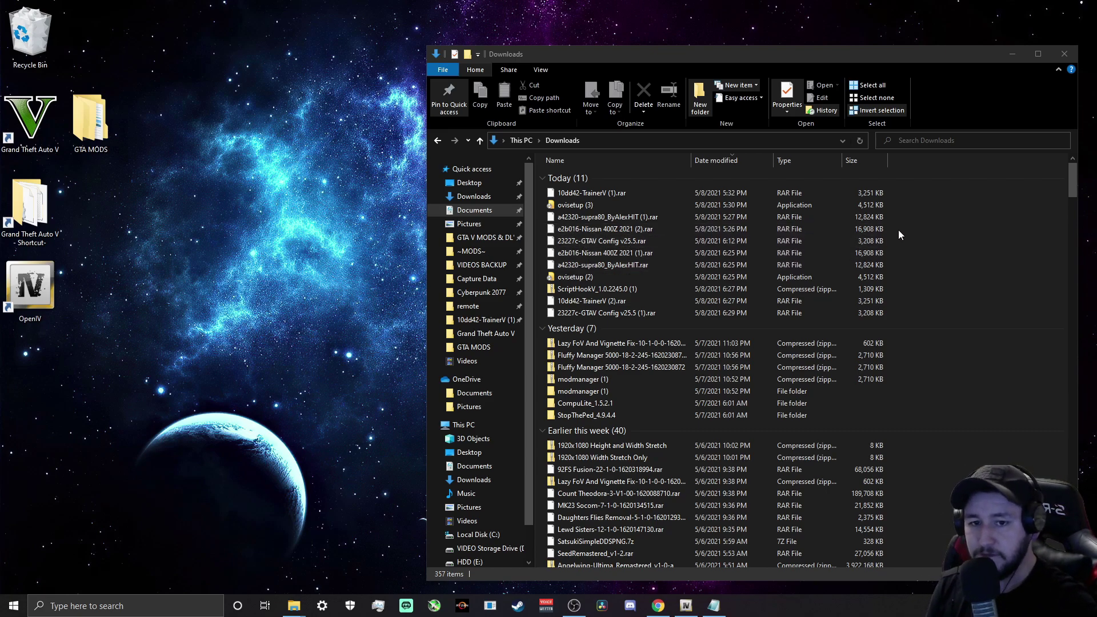
pyautogui.click(965, 265)
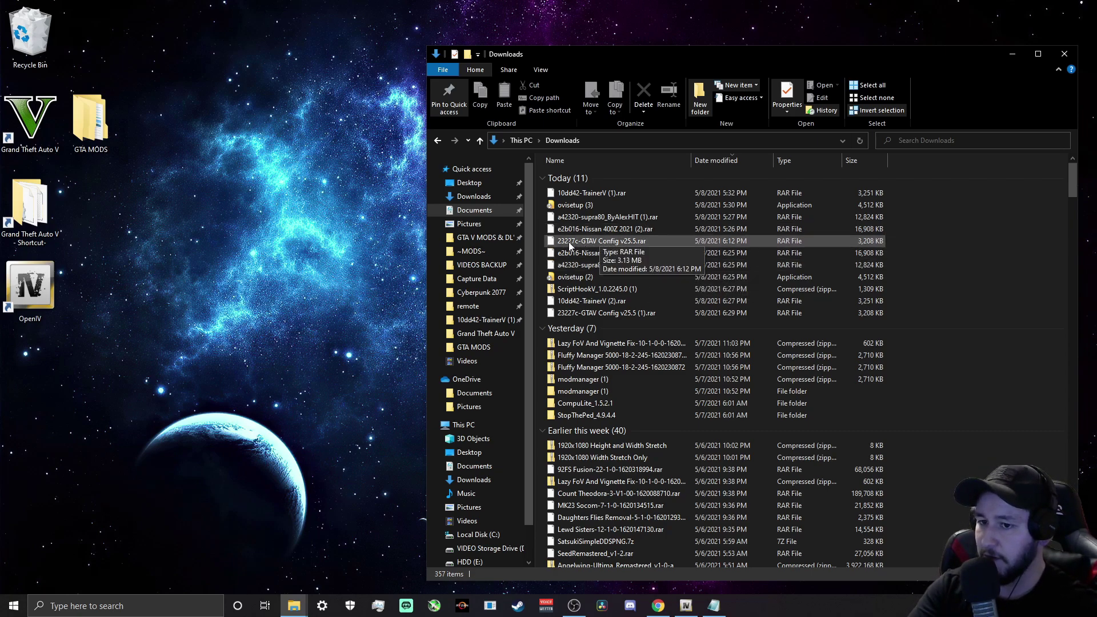
pyautogui.click(570, 244)
pyautogui.rightClick(565, 246)
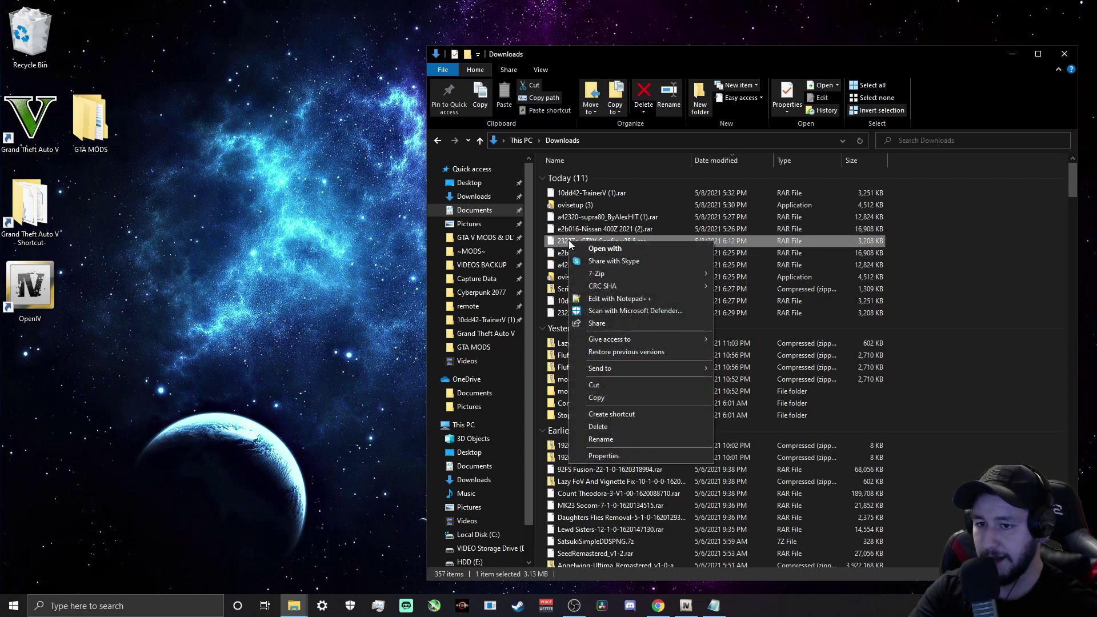
pyautogui.moveTo(607, 276)
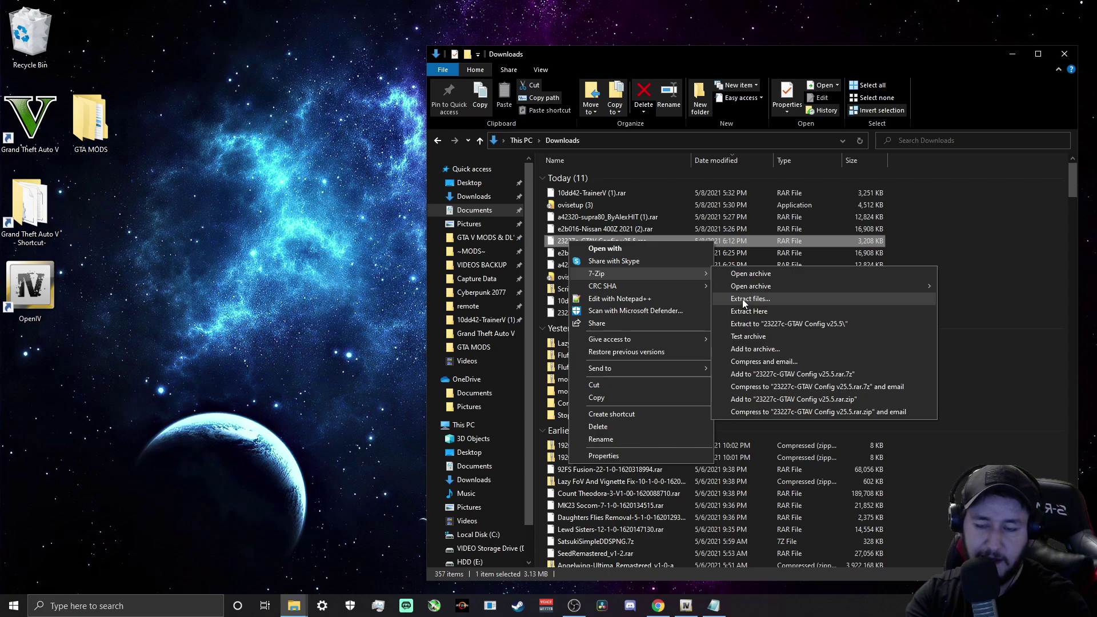
pyautogui.click(959, 263)
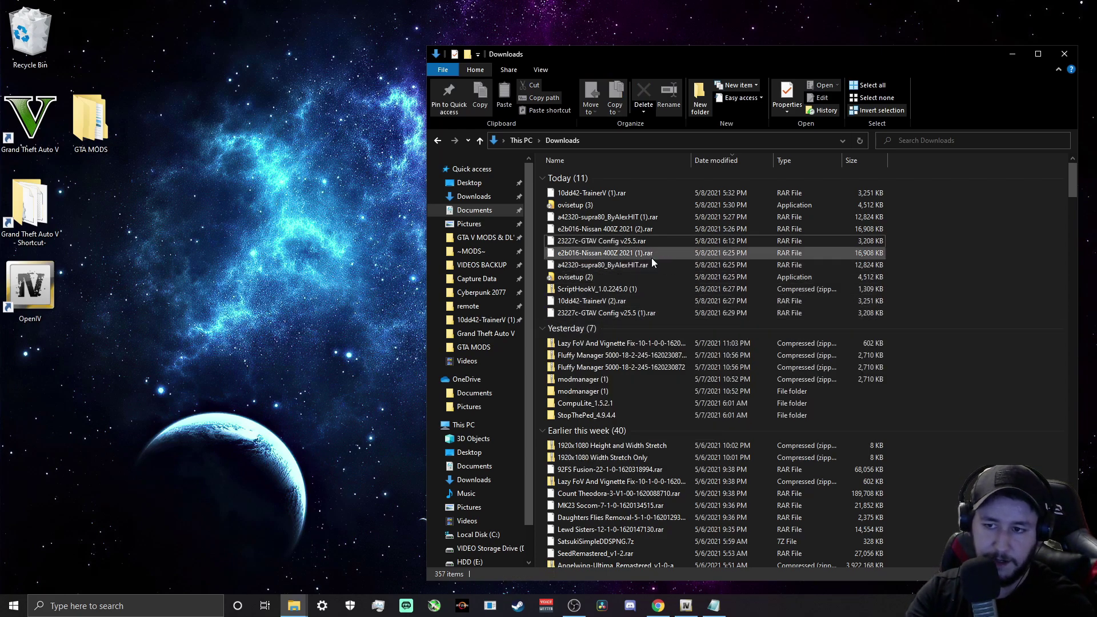
# Extract the 23227c-GTAV Config v25.5.rar archive with 7-Zip into its own folder in Downloads.
pyautogui.rightClick(584, 238)
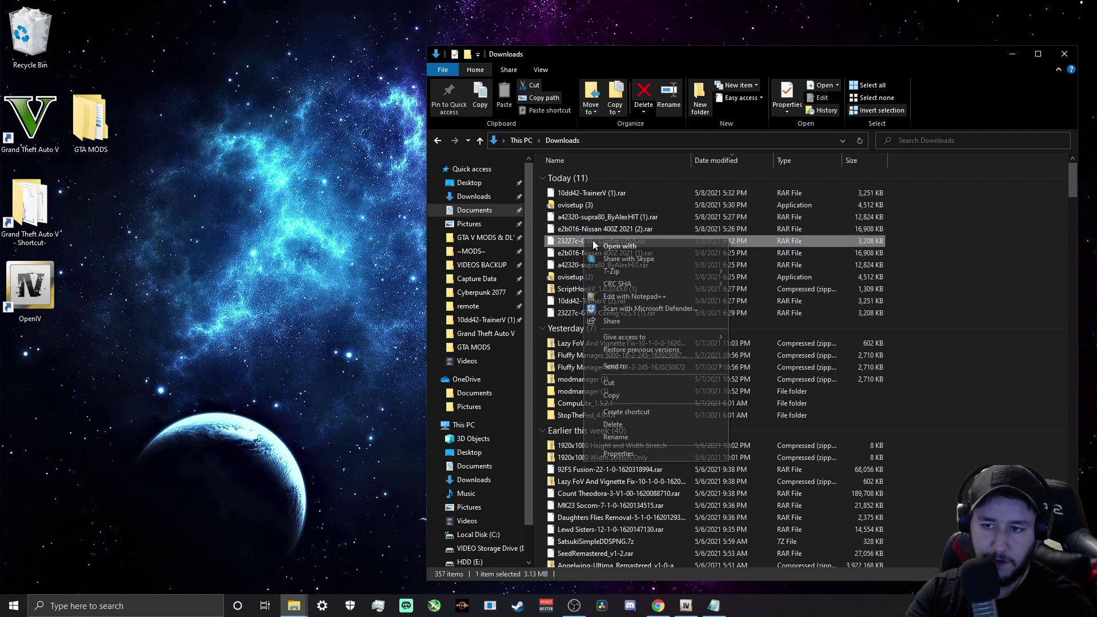
pyautogui.moveTo(660, 272)
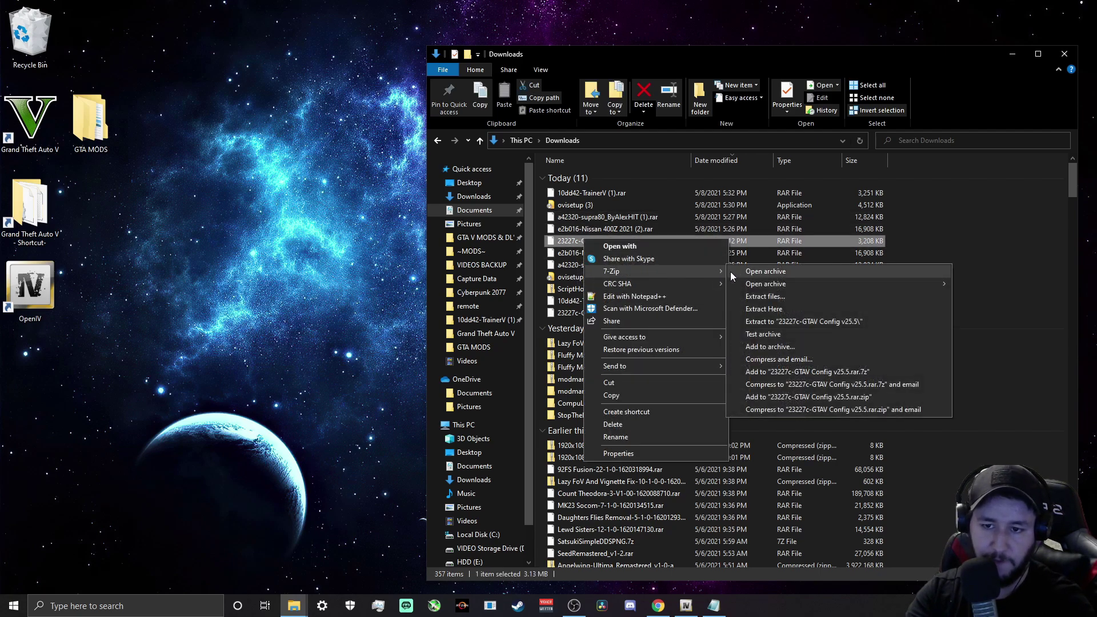
pyautogui.click(763, 296)
pyautogui.click(547, 372)
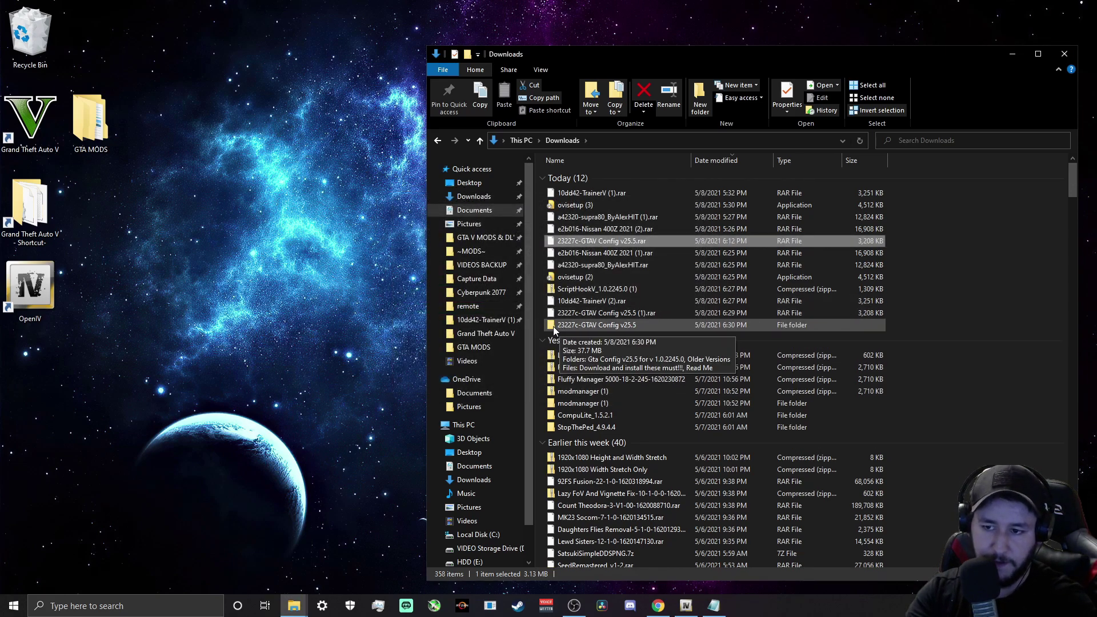
# Look inside the extracted 23227c-GTAV Config v25.5 folder and return to Downloads.
pyautogui.doubleClick(592, 324)
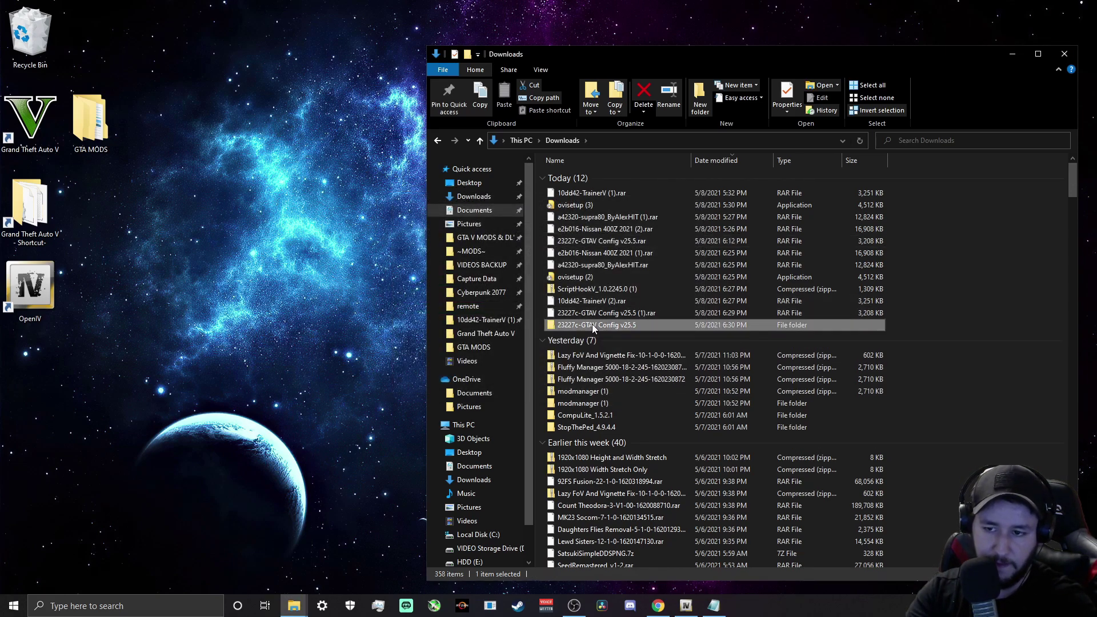
pyautogui.click(437, 140)
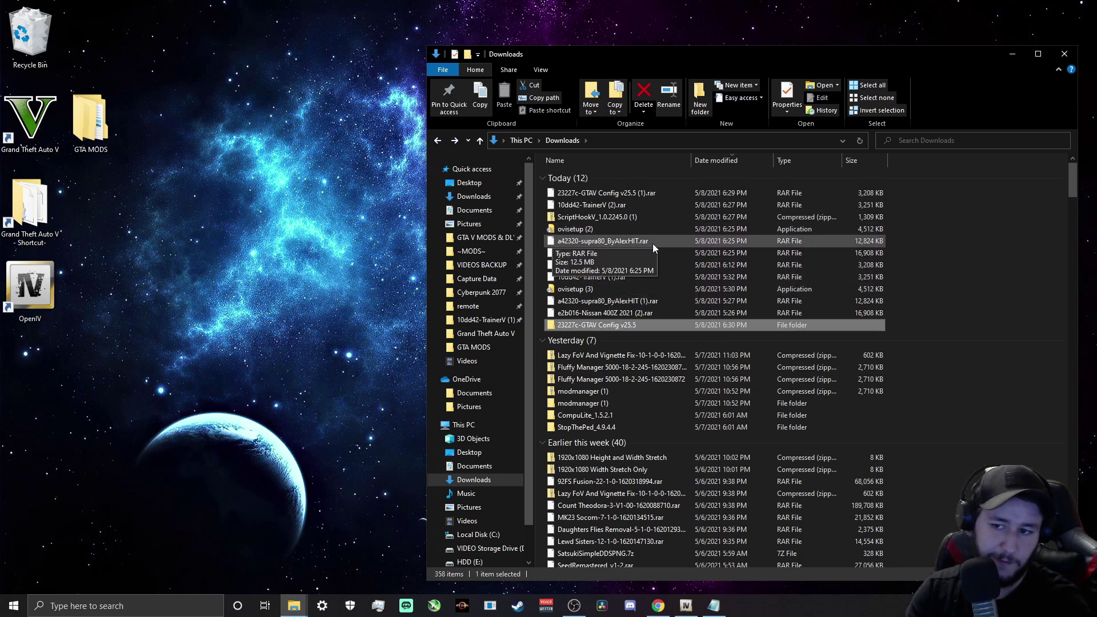
pyautogui.click(950, 239)
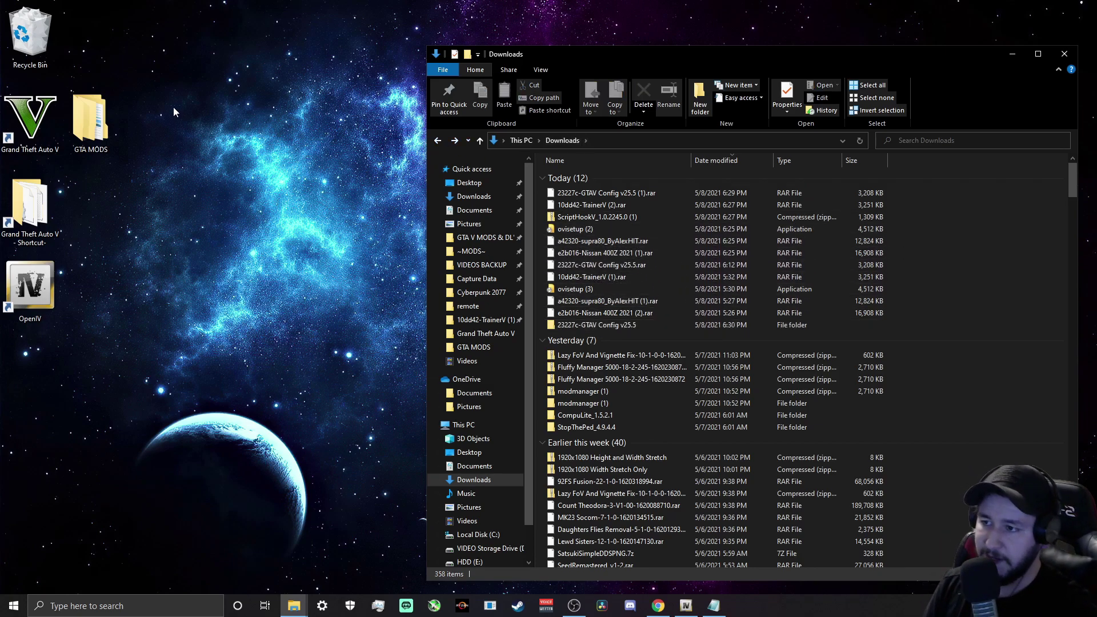
# Open the desktop's GTA MODS folder and place its window low on the desktop, clear of the icons.
pyautogui.doubleClick(92, 130)
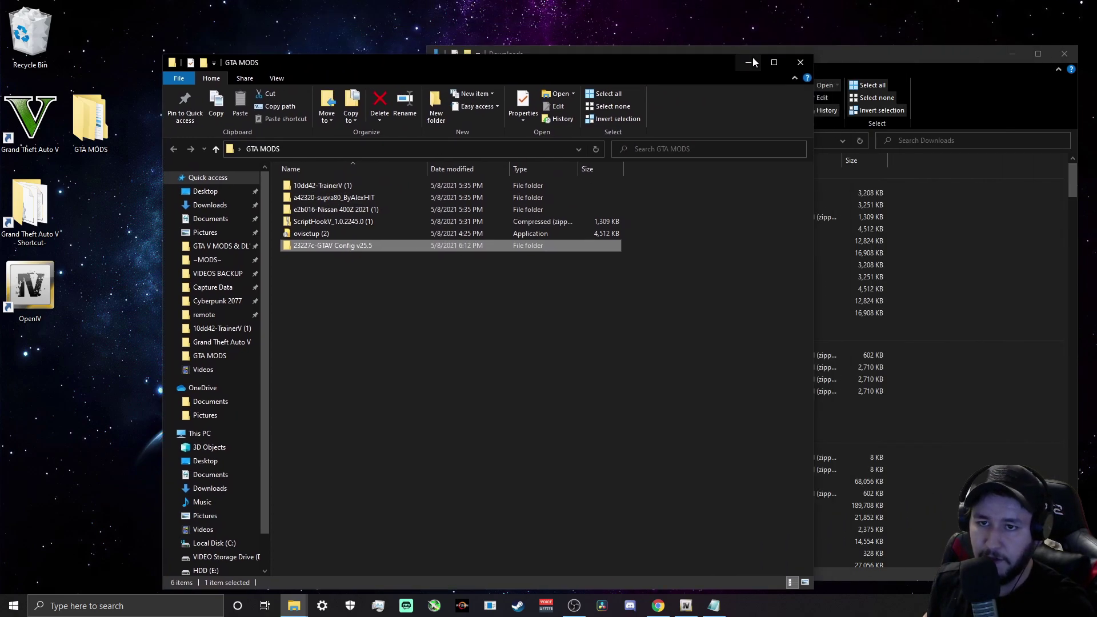
pyautogui.click(745, 64)
pyautogui.moveTo(883, 57); pyautogui.dragTo(762, 67)
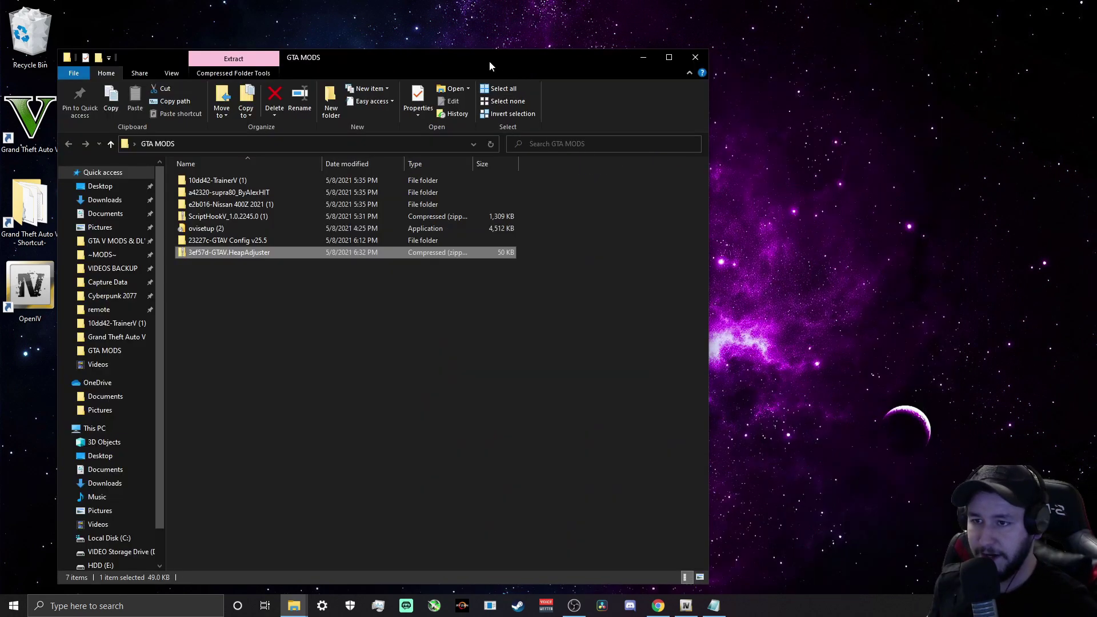
pyautogui.moveTo(490, 61); pyautogui.dragTo(561, 73)
pyautogui.moveTo(491, 75); pyautogui.dragTo(537, 78)
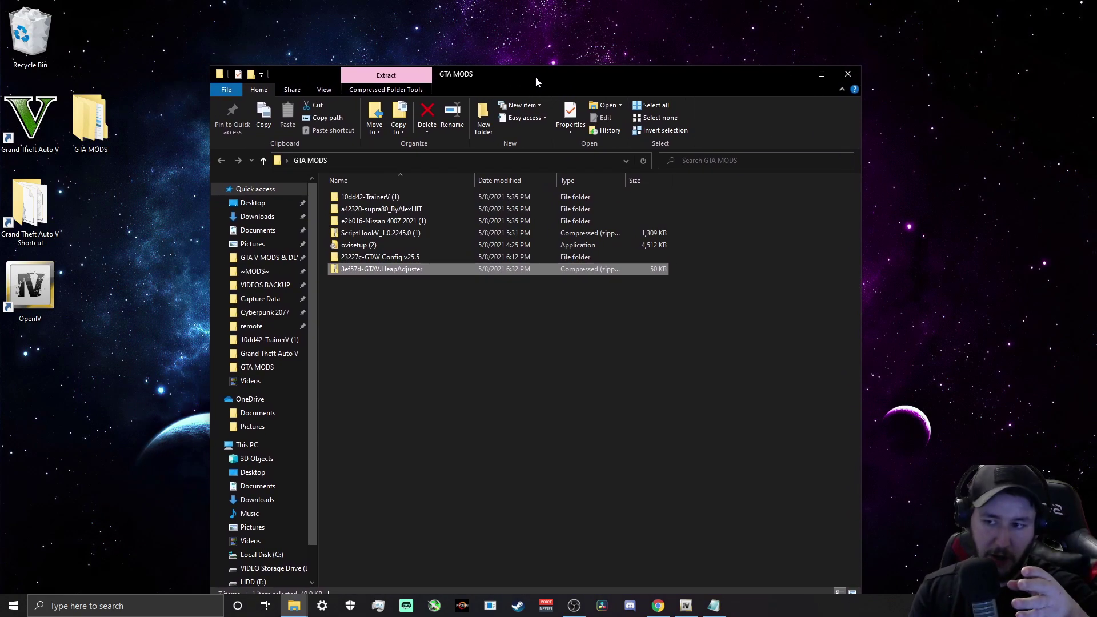
pyautogui.moveTo(465, 83); pyautogui.dragTo(606, 309)
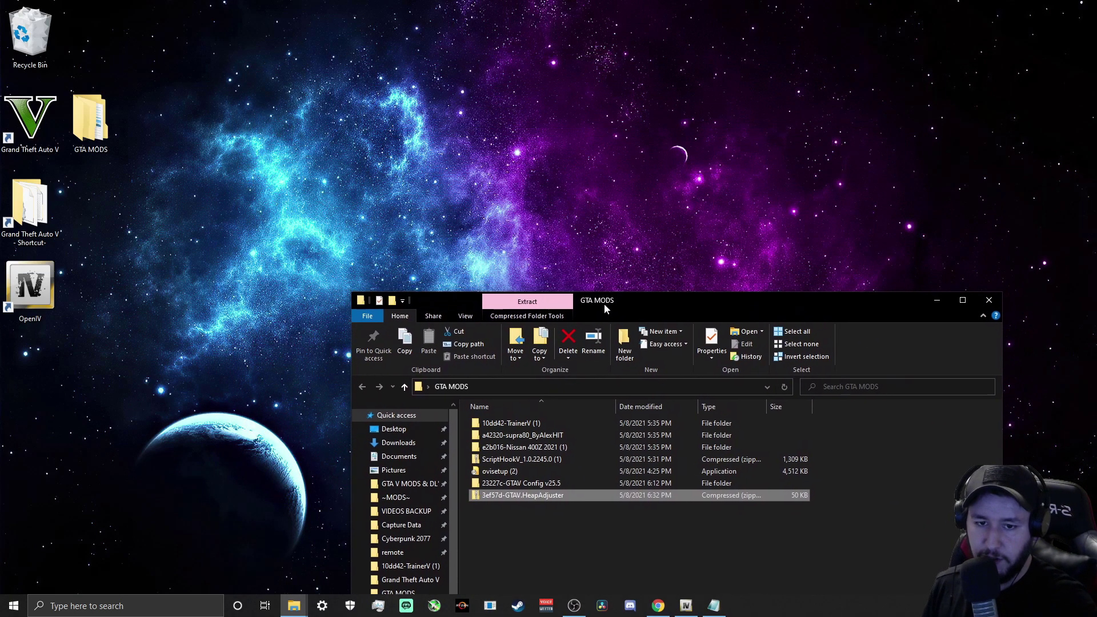
pyautogui.click(282, 192)
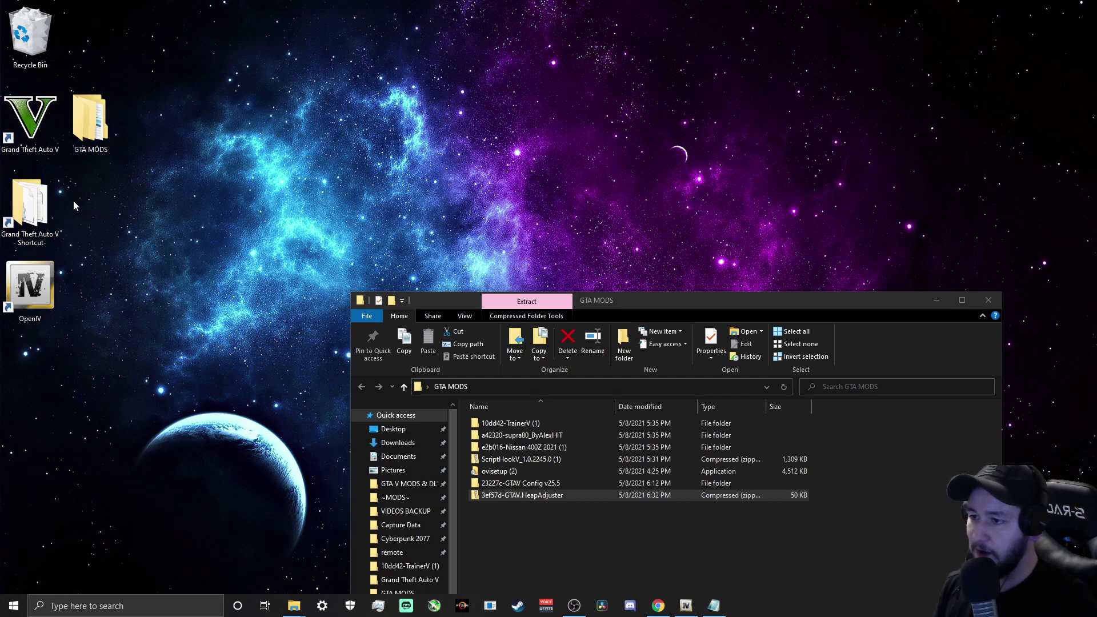
# Open the Grand Theft Auto V game folder from its desktop shortcut and look through the game directory's files.
pyautogui.doubleClick(29, 212)
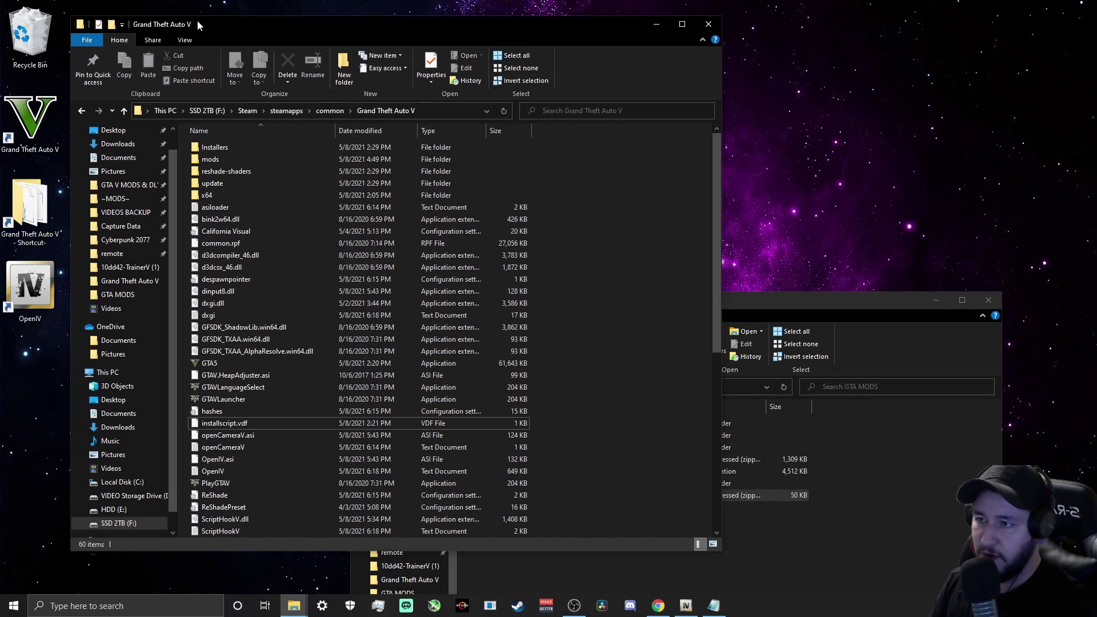
pyautogui.moveTo(198, 22); pyautogui.dragTo(226, 58)
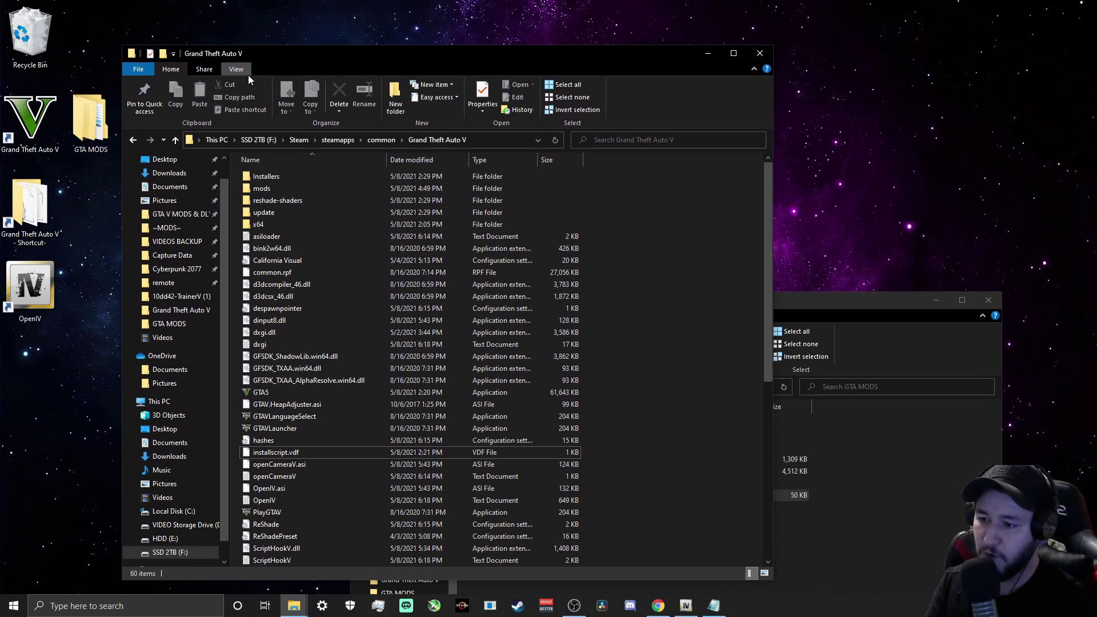
pyautogui.scroll(-6, 301, 314)
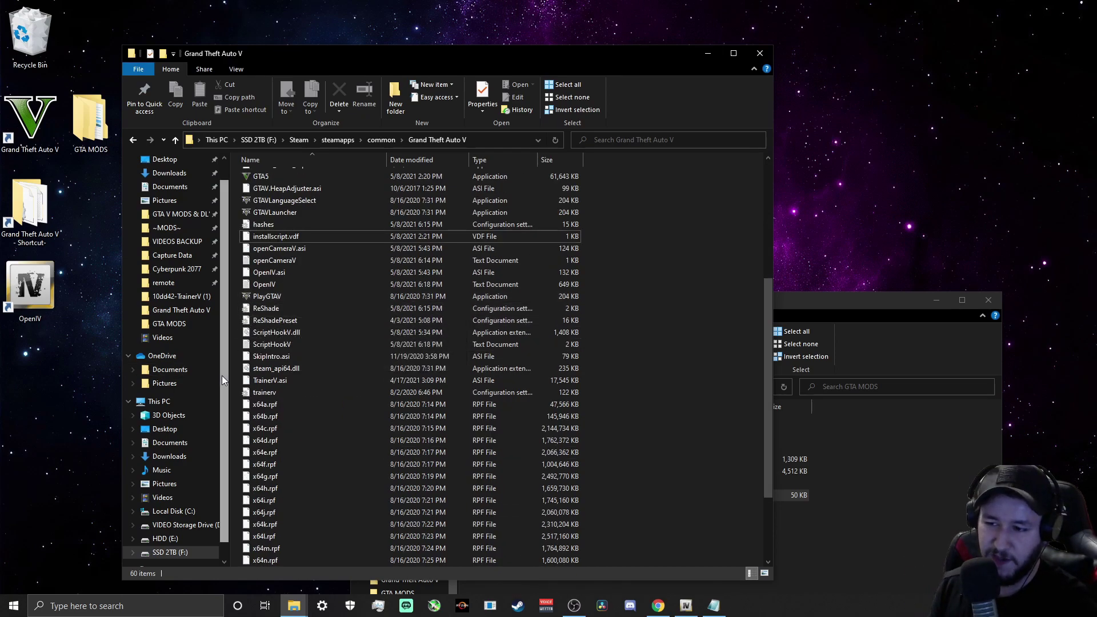
pyautogui.scroll(-1, 222, 375)
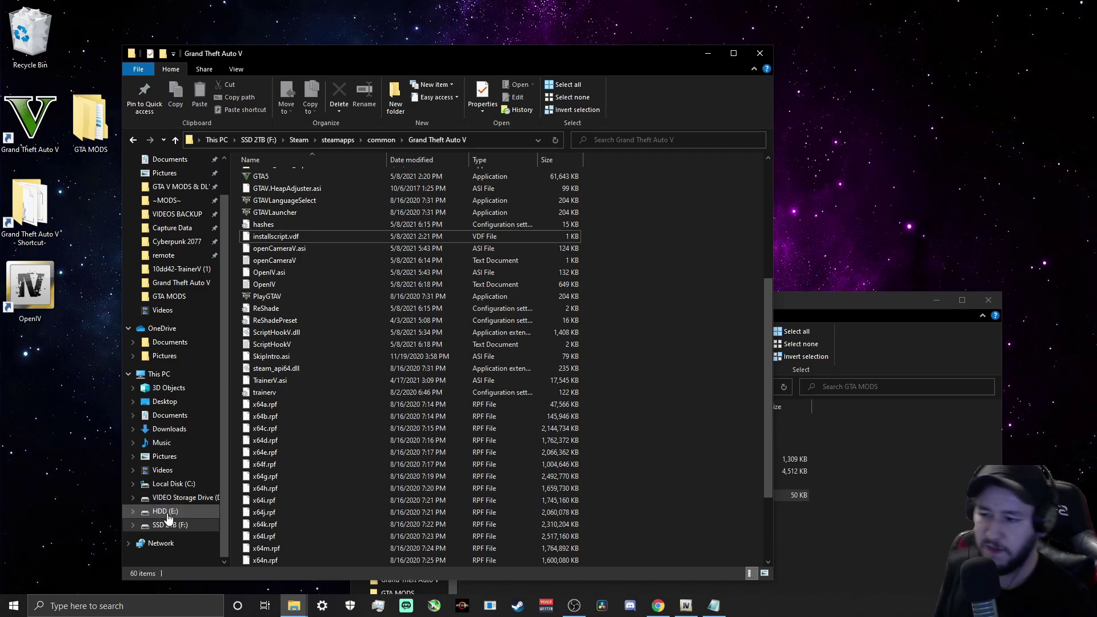
pyautogui.moveTo(255, 56); pyautogui.dragTo(260, 55)
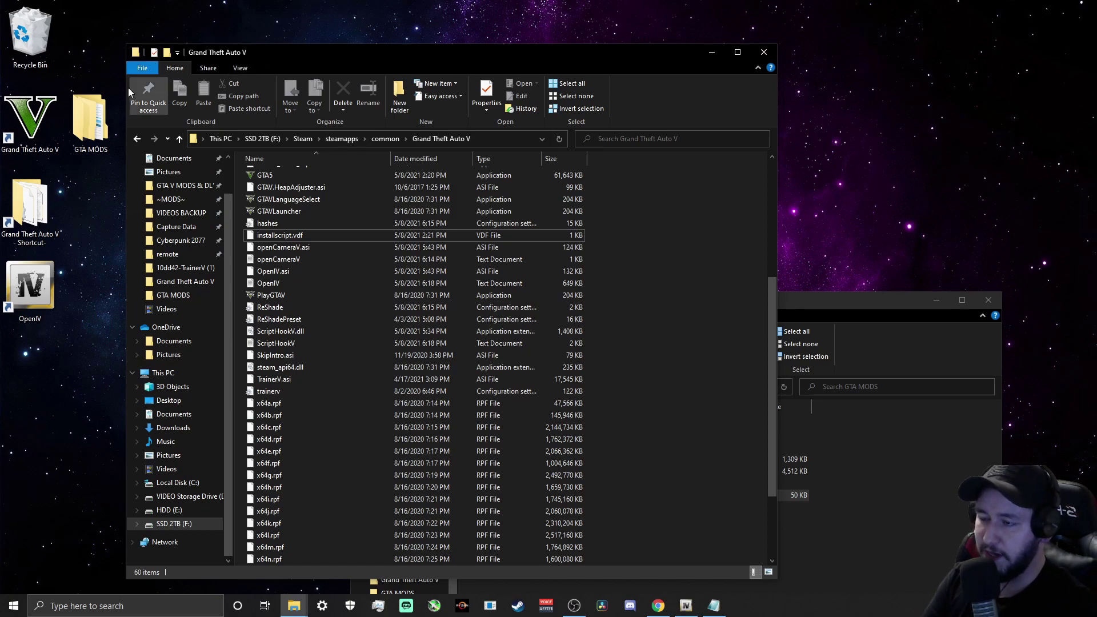
pyautogui.scroll(6, 318, 252)
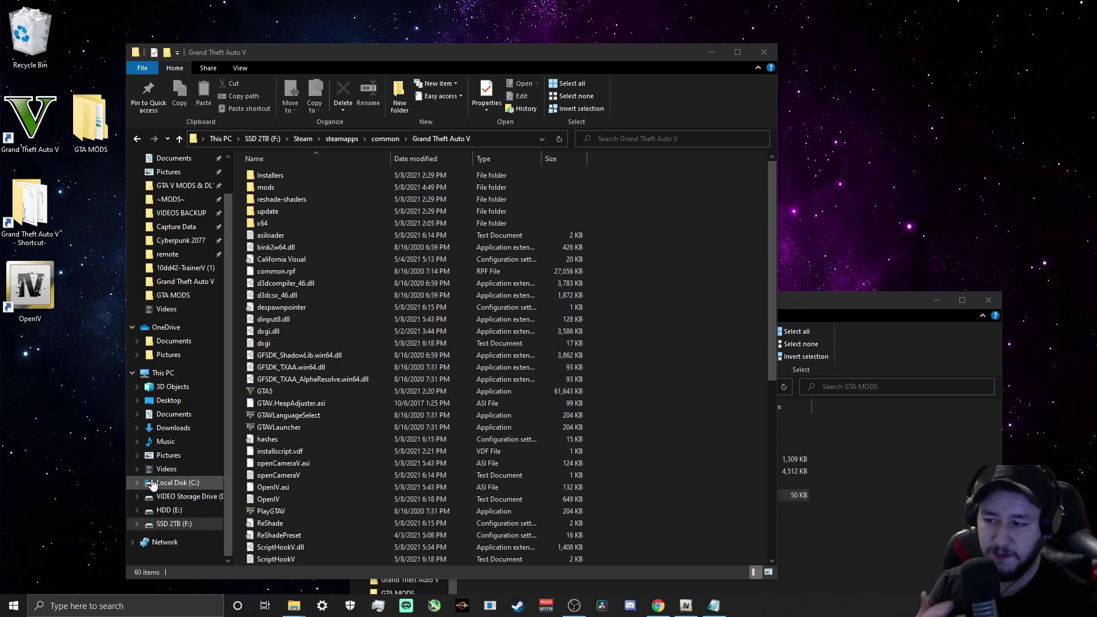
# Browse the C: and F: drives for the Steam games location, following Program Files (x86), Steam and steamapps to the common folder.
pyautogui.click(165, 525)
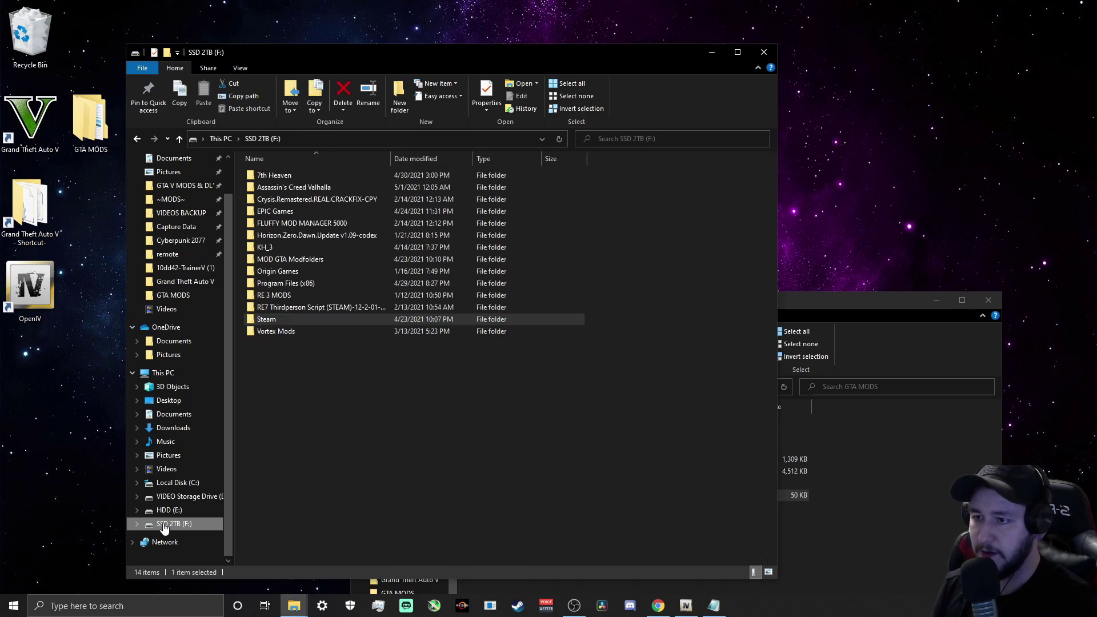
pyautogui.click(176, 483)
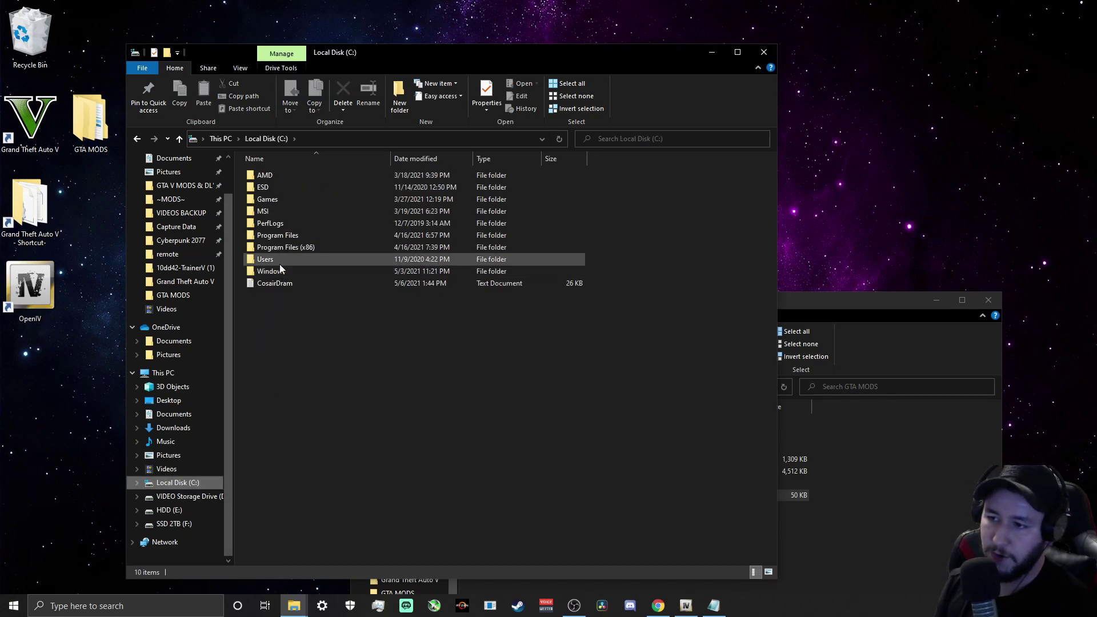
pyautogui.doubleClick(276, 248)
pyautogui.scroll(-3, 277, 312)
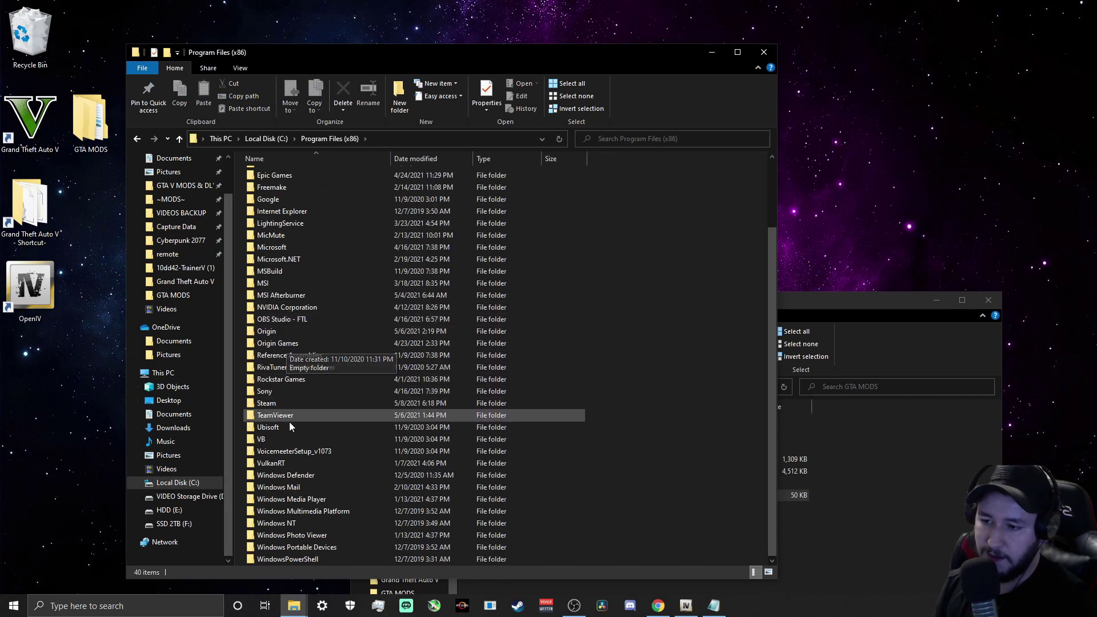
pyautogui.doubleClick(263, 405)
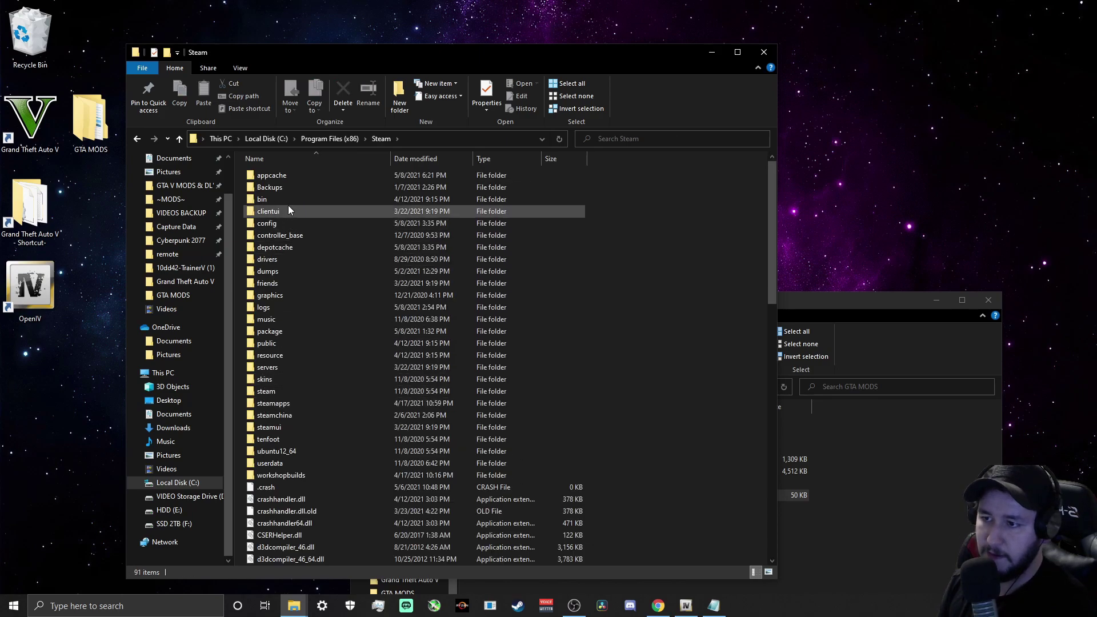
pyautogui.doubleClick(270, 404)
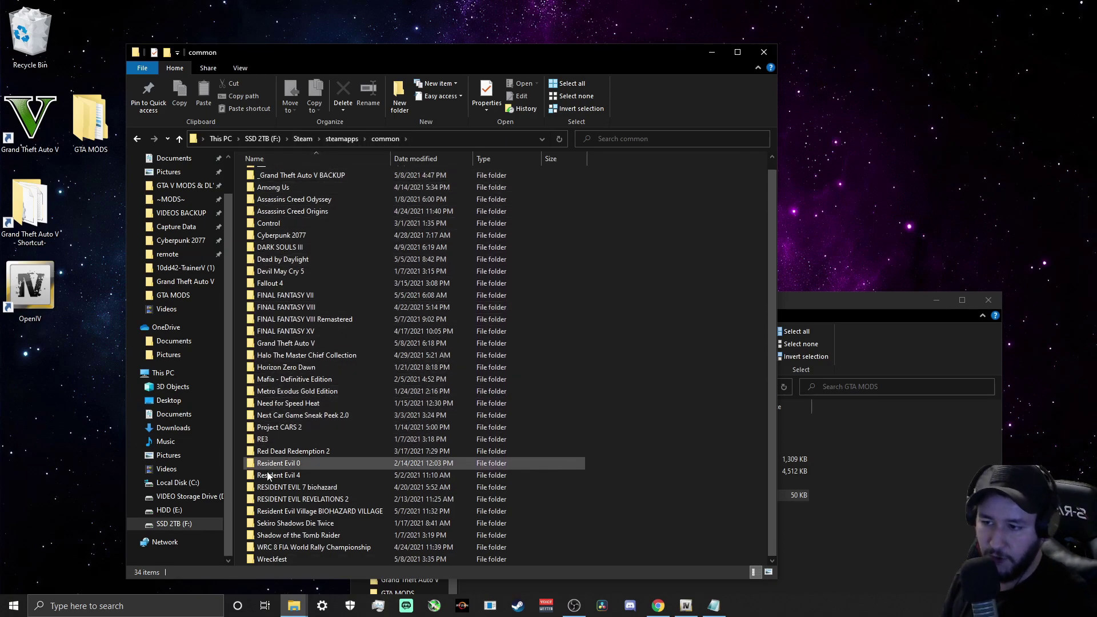
# Locate the option for sending a desktop shortcut of the Grand Theft Auto V folder in common, and close the window.
pyautogui.click(269, 344)
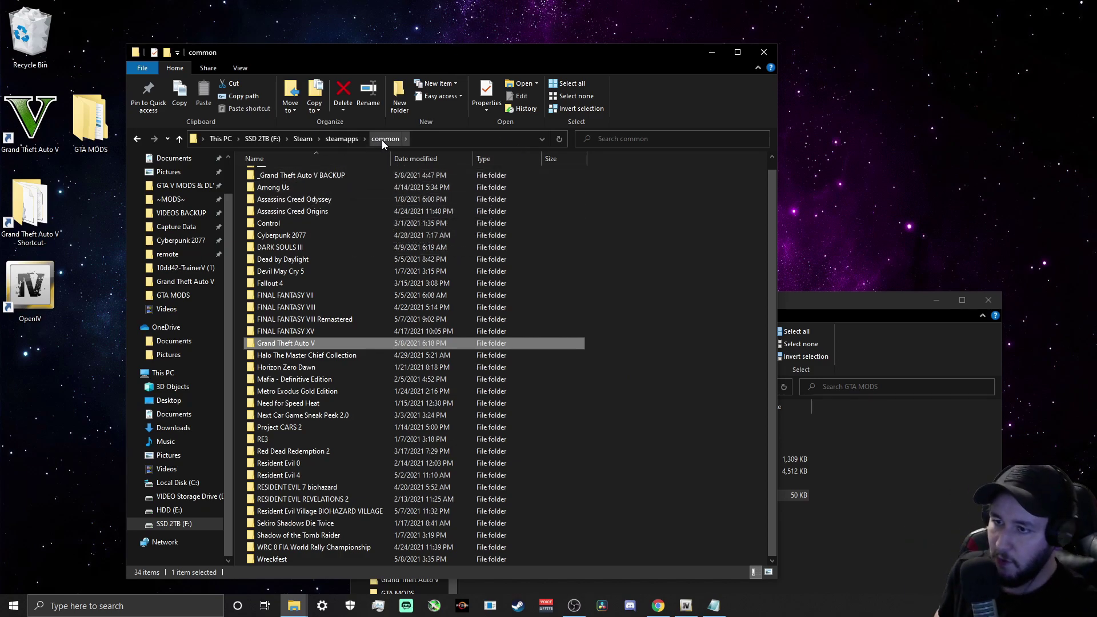
pyautogui.rightClick(283, 344)
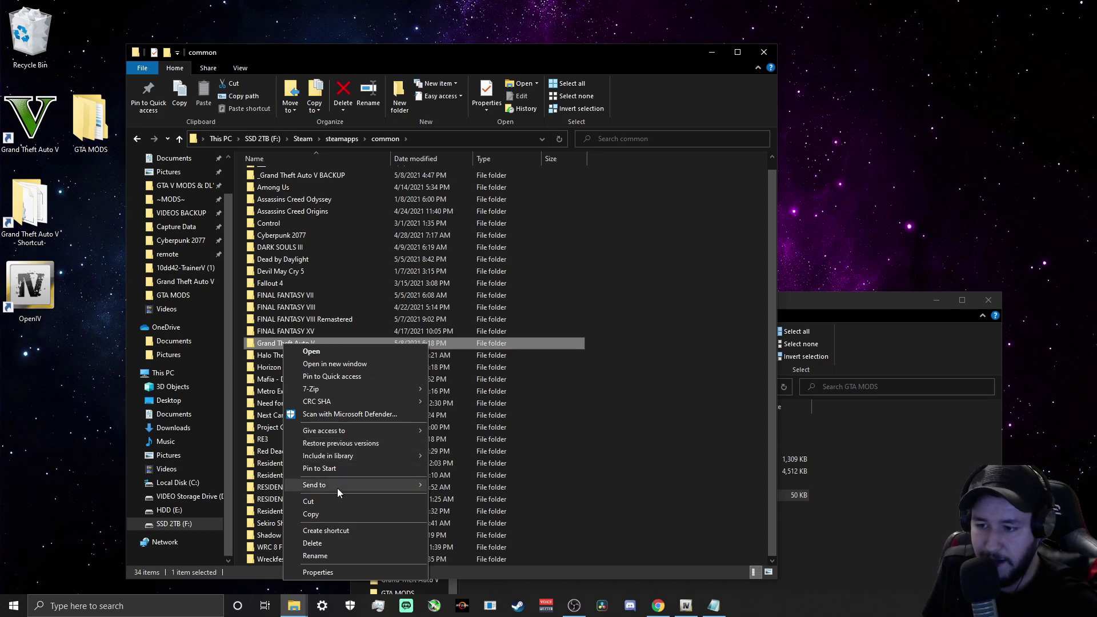
pyautogui.moveTo(337, 488)
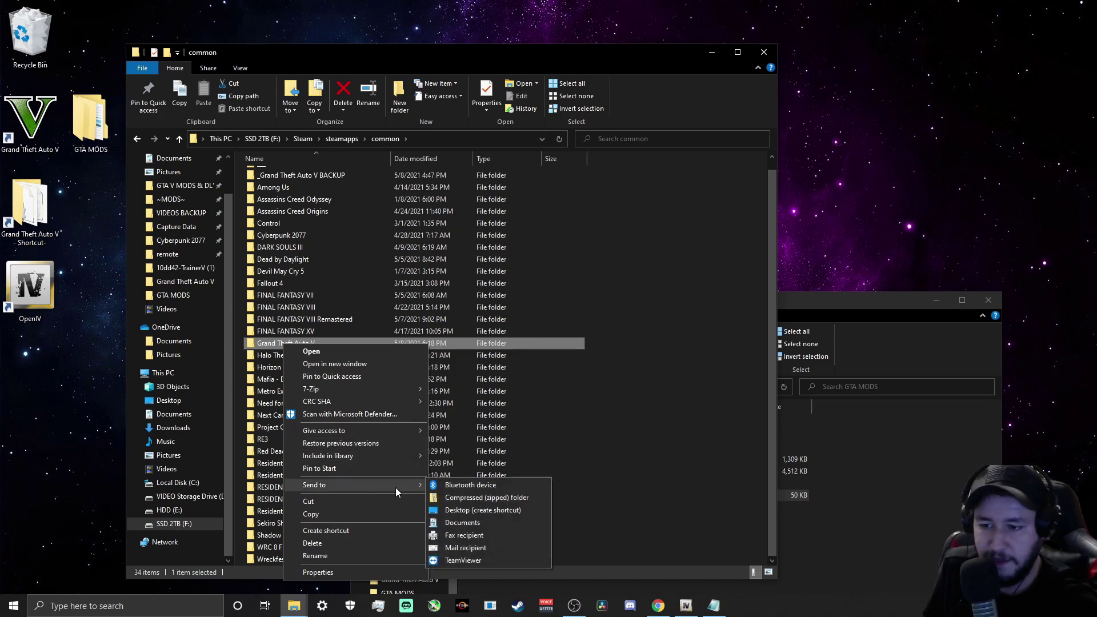
pyautogui.click(466, 509)
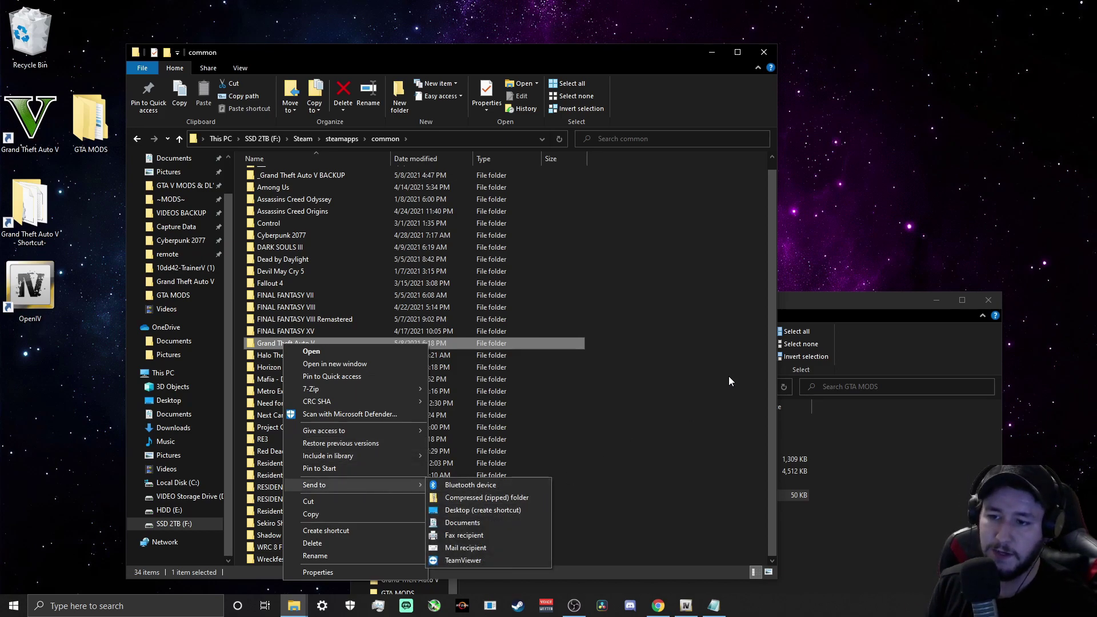
pyautogui.click(763, 52)
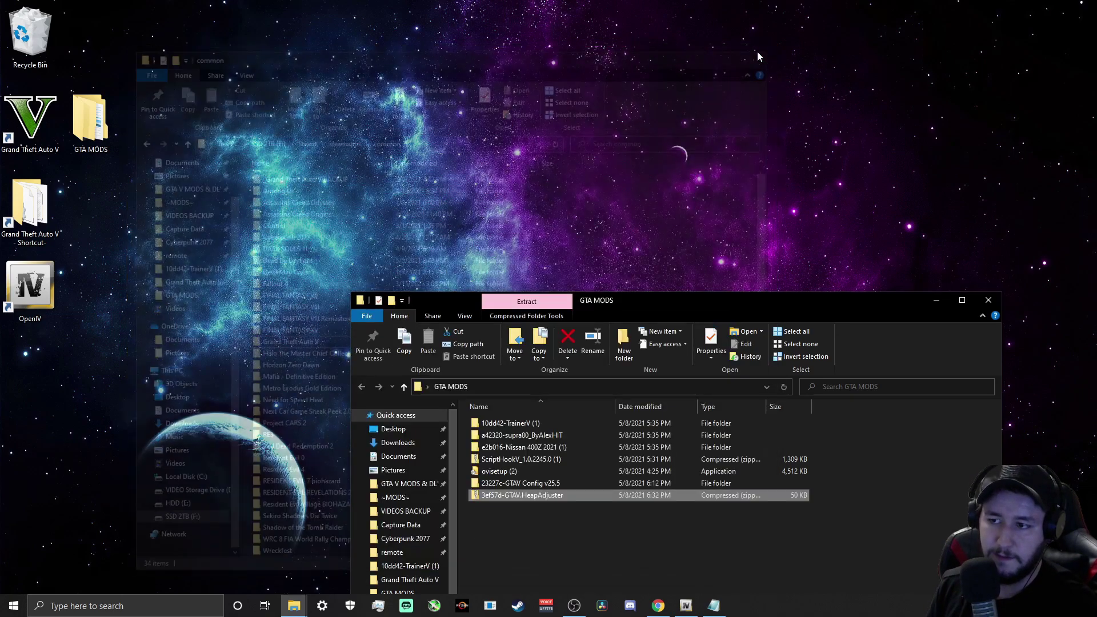
# Open the Grand Theft Auto V game folder from its desktop shortcut and skim through its files.
pyautogui.doubleClick(36, 217)
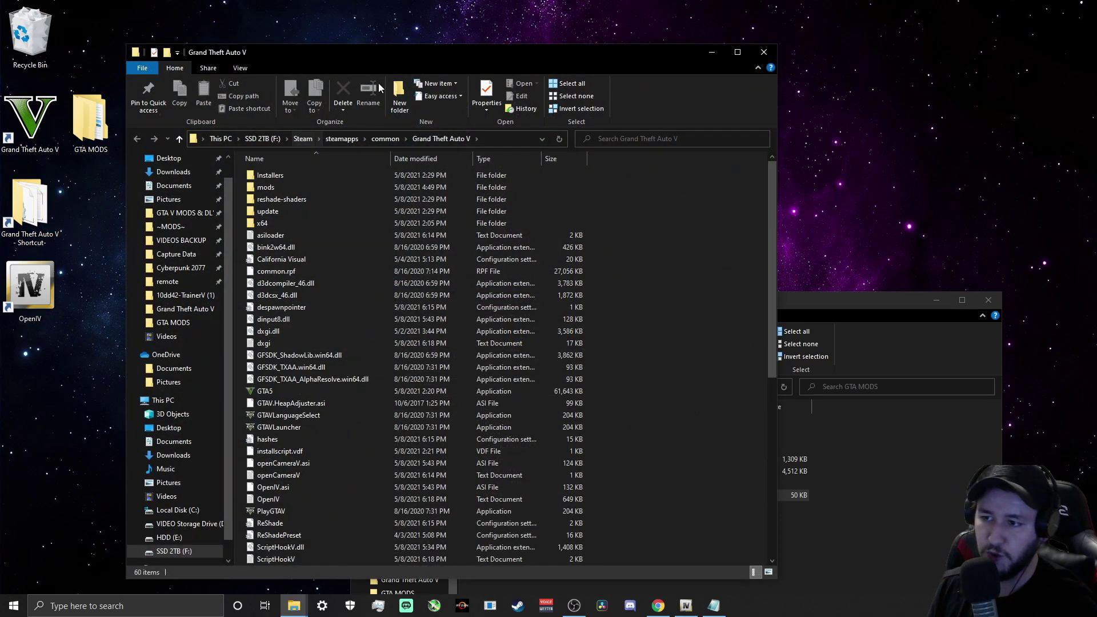
pyautogui.moveTo(367, 58); pyautogui.dragTo(336, 56)
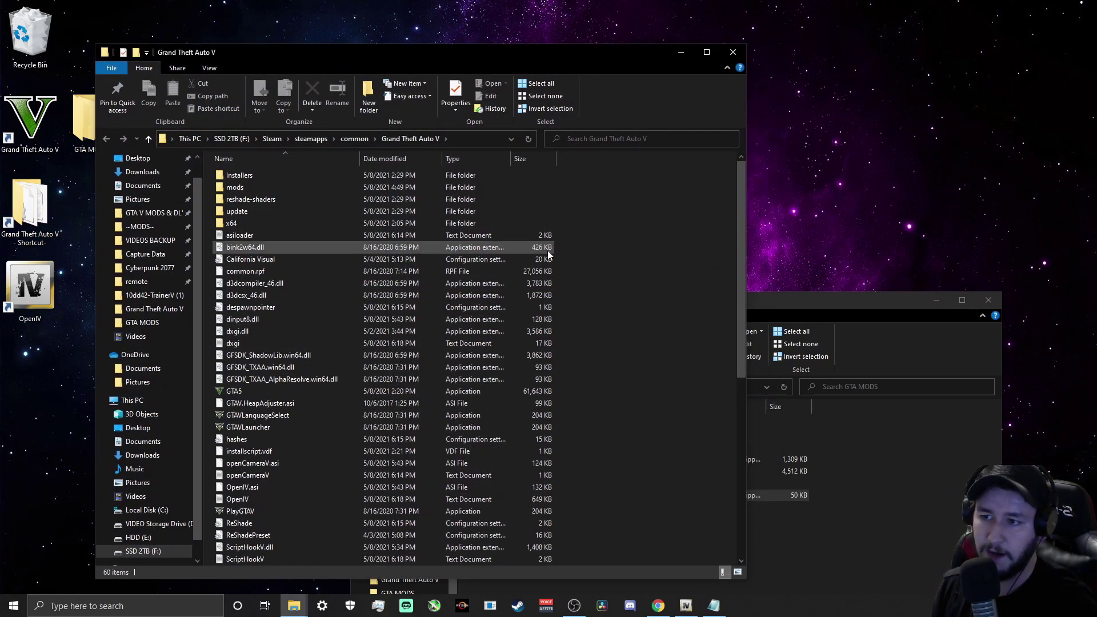
pyautogui.moveTo(743, 255)
pyautogui.mouseDown()
pyautogui.moveTo(739, 306)
pyautogui.moveTo(724, 257)
pyautogui.mouseUp()
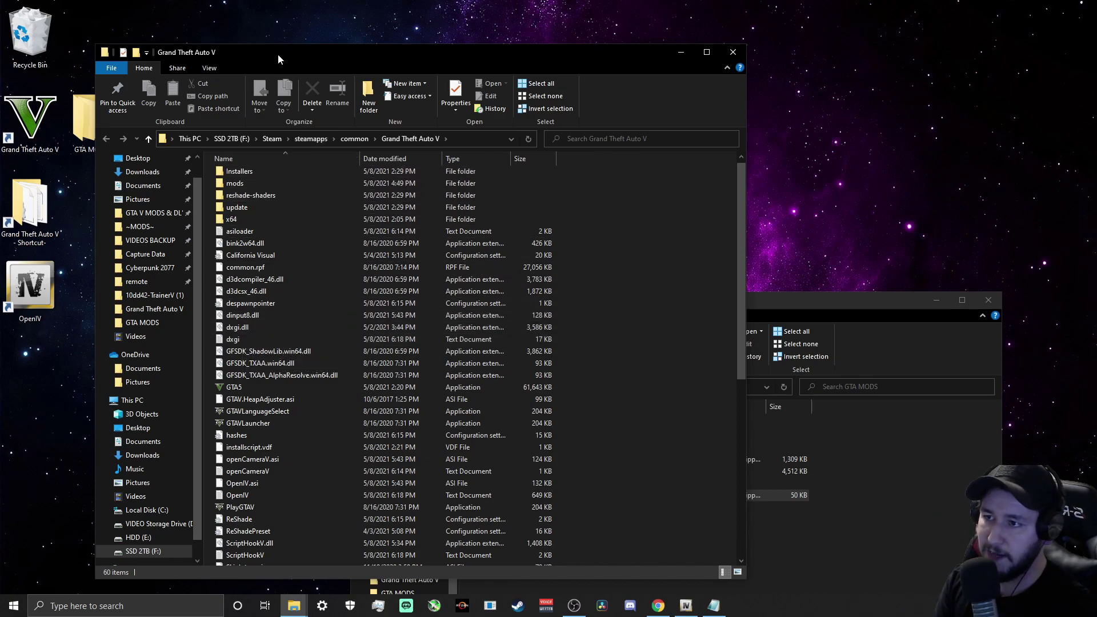
pyautogui.moveTo(278, 54); pyautogui.dragTo(280, 54)
pyautogui.scroll(1, 304, 220)
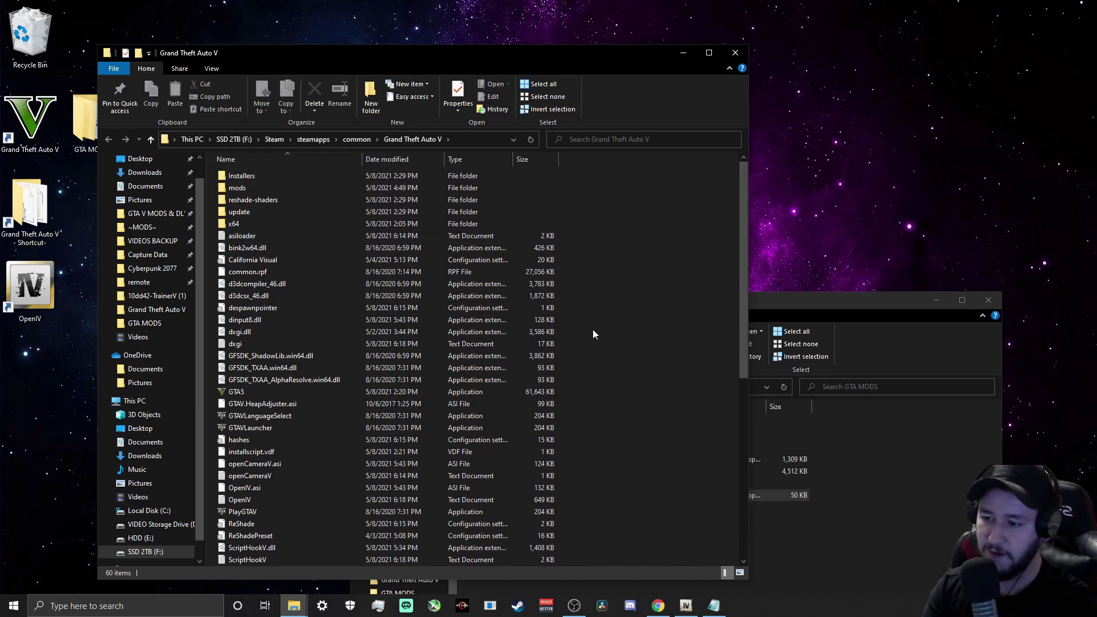
pyautogui.scroll(-3, 599, 359)
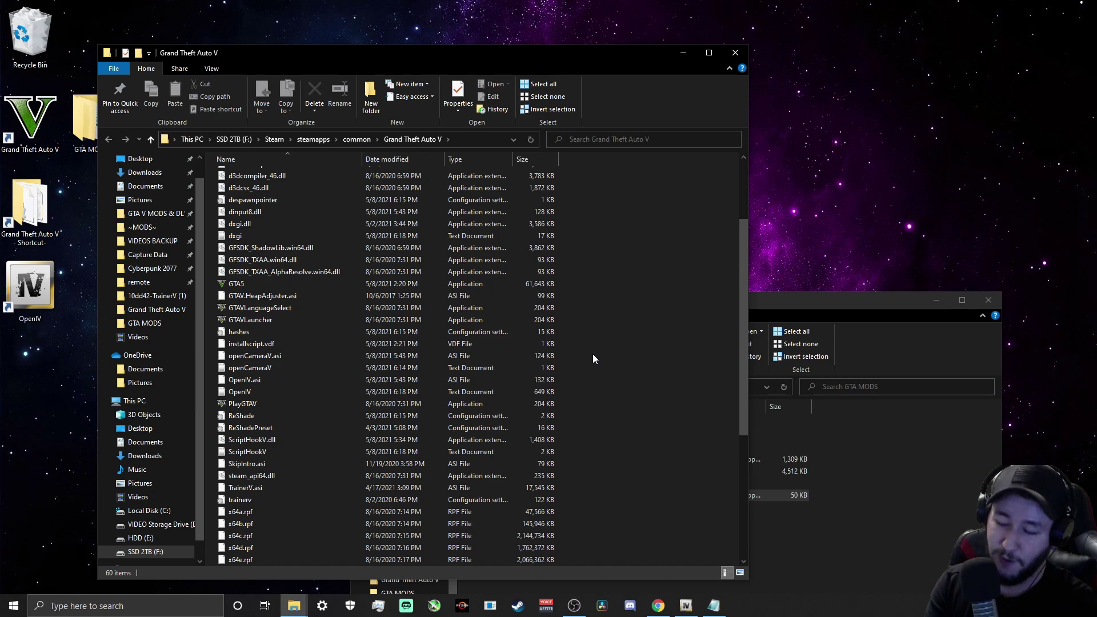
pyautogui.scroll(3, 594, 358)
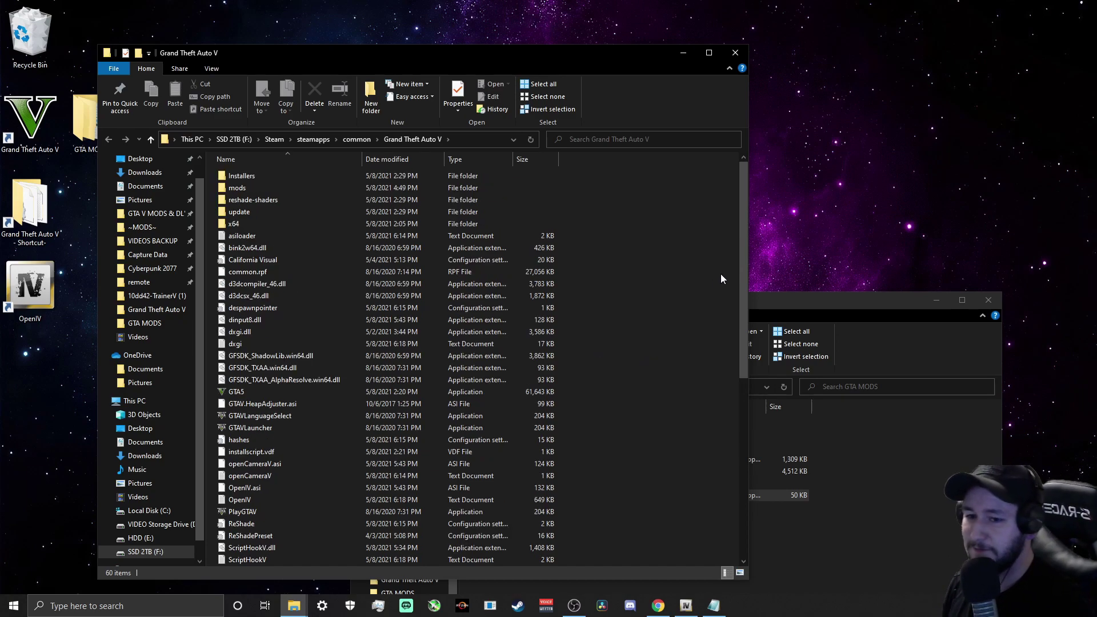
pyautogui.moveTo(745, 243)
pyautogui.mouseDown()
pyautogui.moveTo(739, 396)
pyautogui.moveTo(743, 247)
pyautogui.mouseUp()
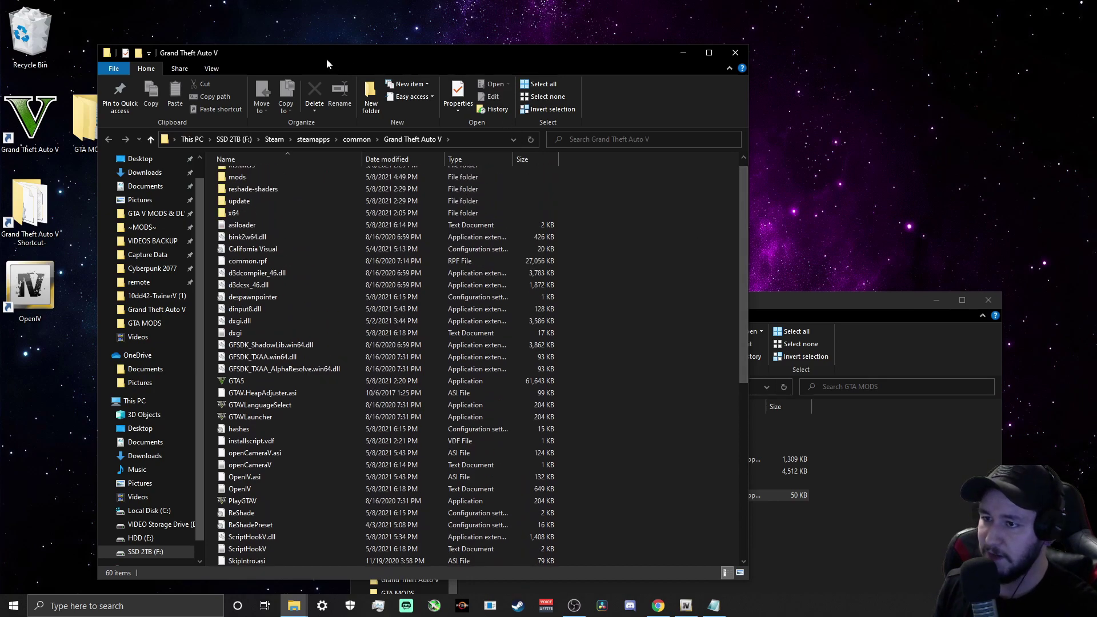
# Arrange the Grand Theft Auto V and GTA MODS windows side by side so both file lists are accessible.
pyautogui.moveTo(327, 60); pyautogui.dragTo(341, 77)
pyautogui.moveTo(470, 69); pyautogui.dragTo(360, 59)
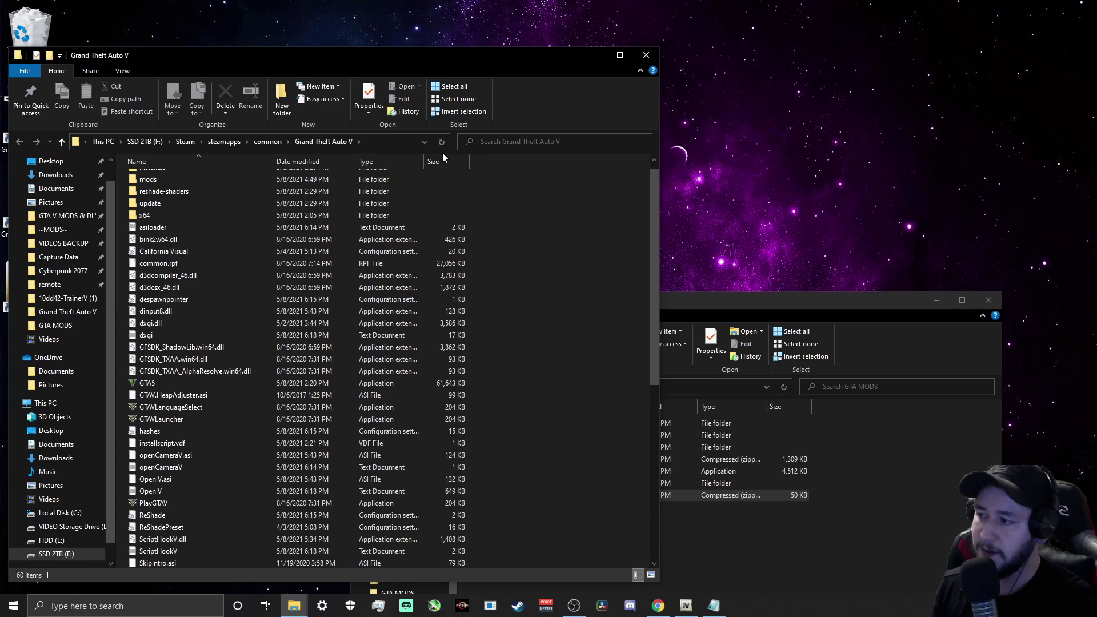
pyautogui.moveTo(758, 300); pyautogui.dragTo(808, 162)
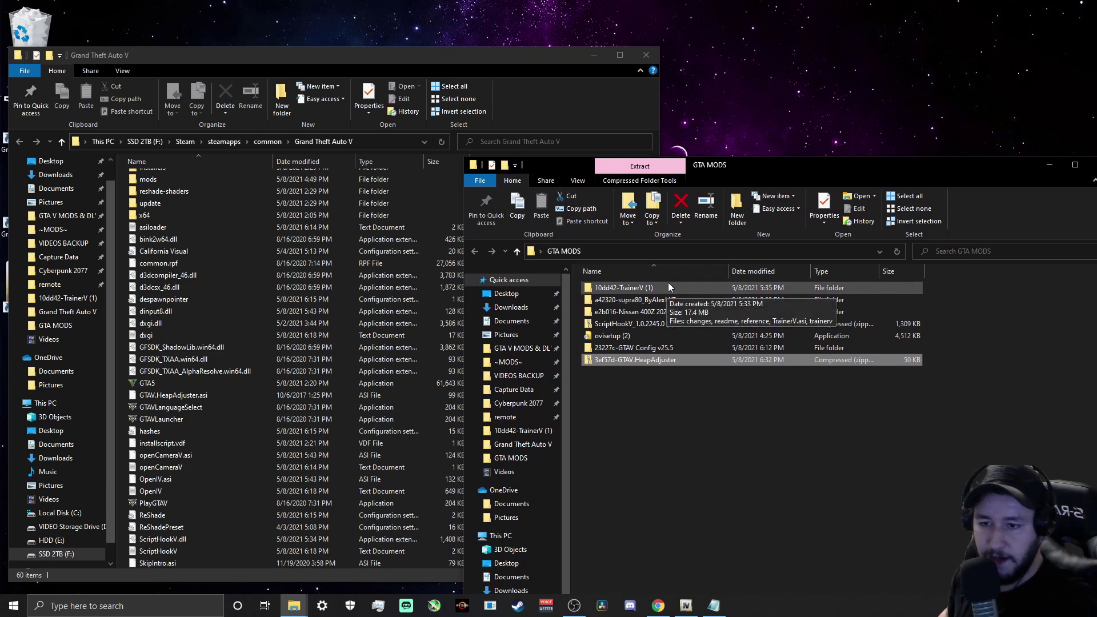
# Open the bin folder inside the ScriptHookV_1.0.2245.0 (1) archive in GTA MODS.
pyautogui.doubleClick(612, 324)
pyautogui.doubleClick(607, 290)
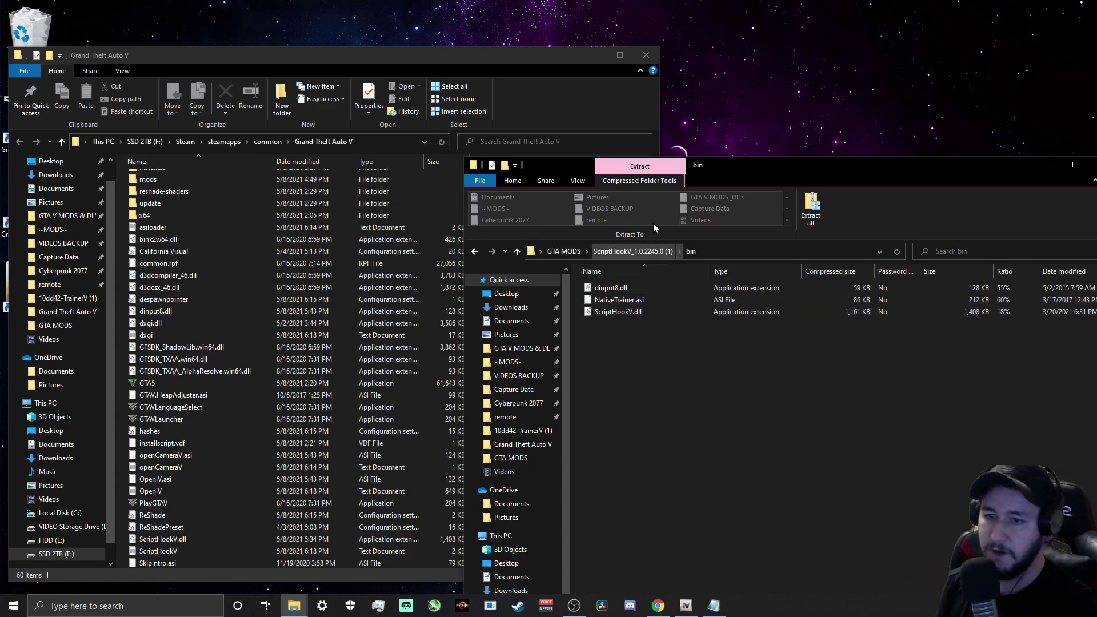
pyautogui.click(475, 251)
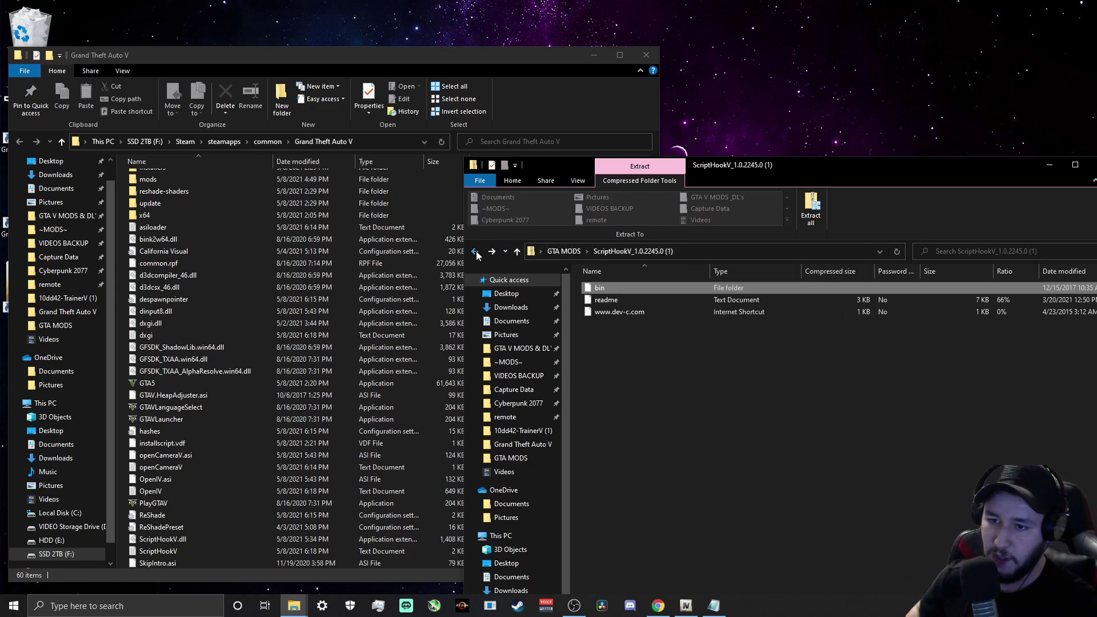
pyautogui.doubleClick(594, 287)
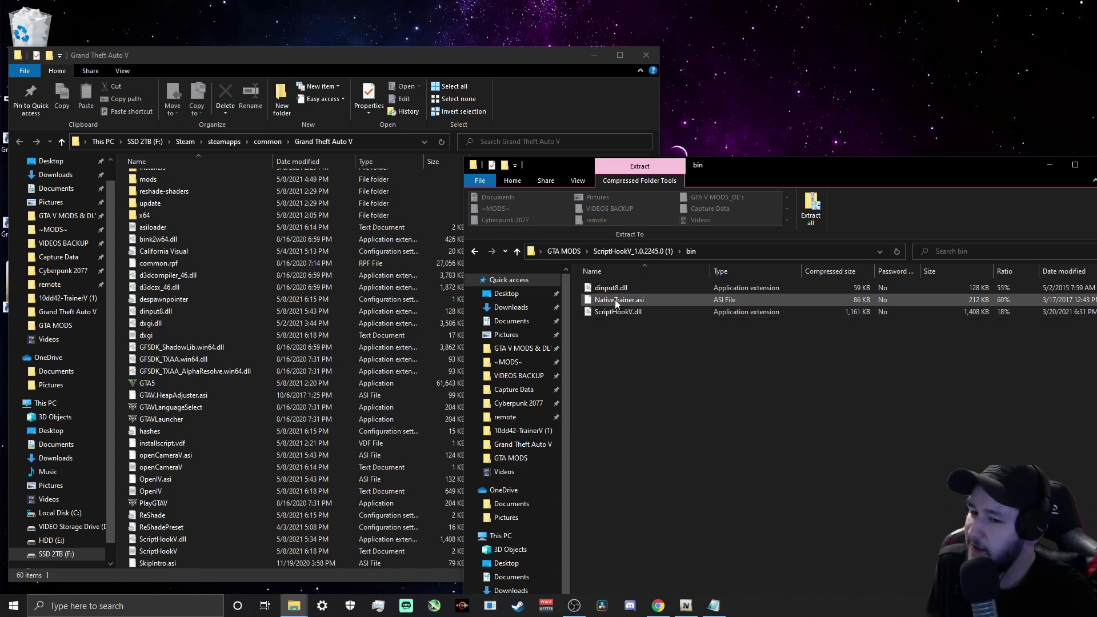
pyautogui.click(615, 300)
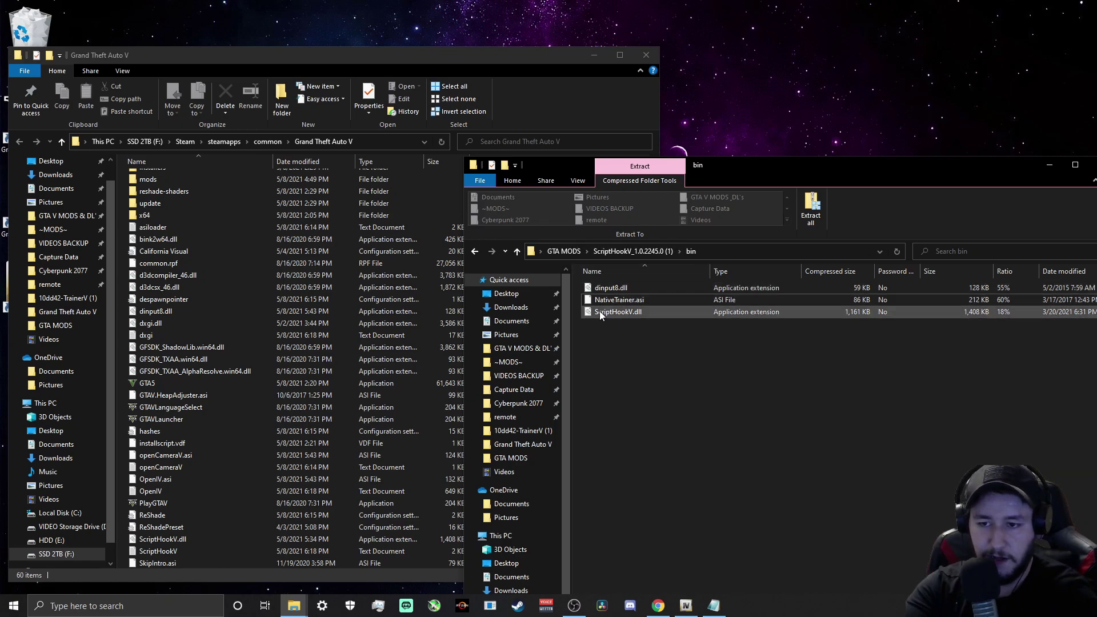
# Copy dinput8.dll and ScriptHookV.dll, without NativeTrainer.asi, into the Grand Theft Auto V folder, replacing the existing files.
pyautogui.moveTo(609, 327); pyautogui.dragTo(609, 283)
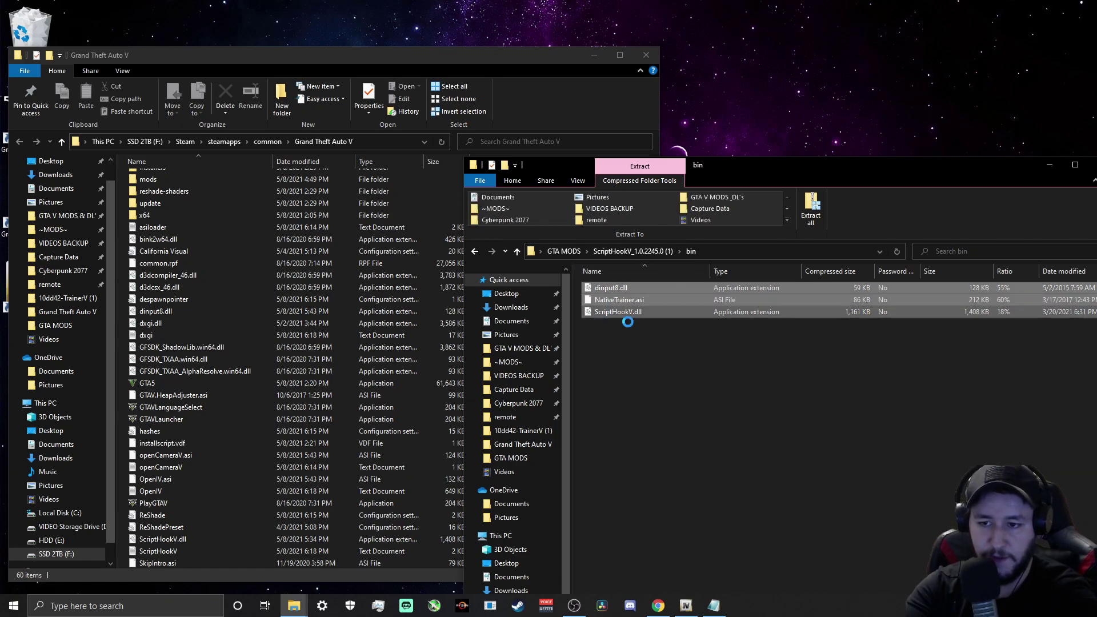
pyautogui.keyDown('ctrl'); pyautogui.click(606, 299); pyautogui.keyUp('ctrl')
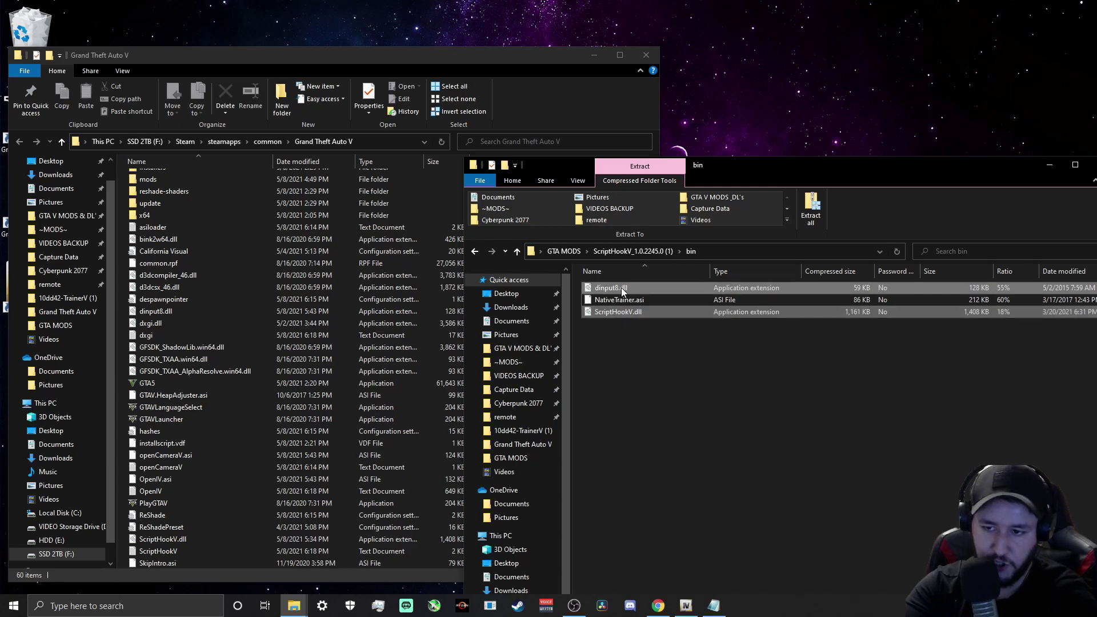
pyautogui.moveTo(588, 292); pyautogui.dragTo(192, 349)
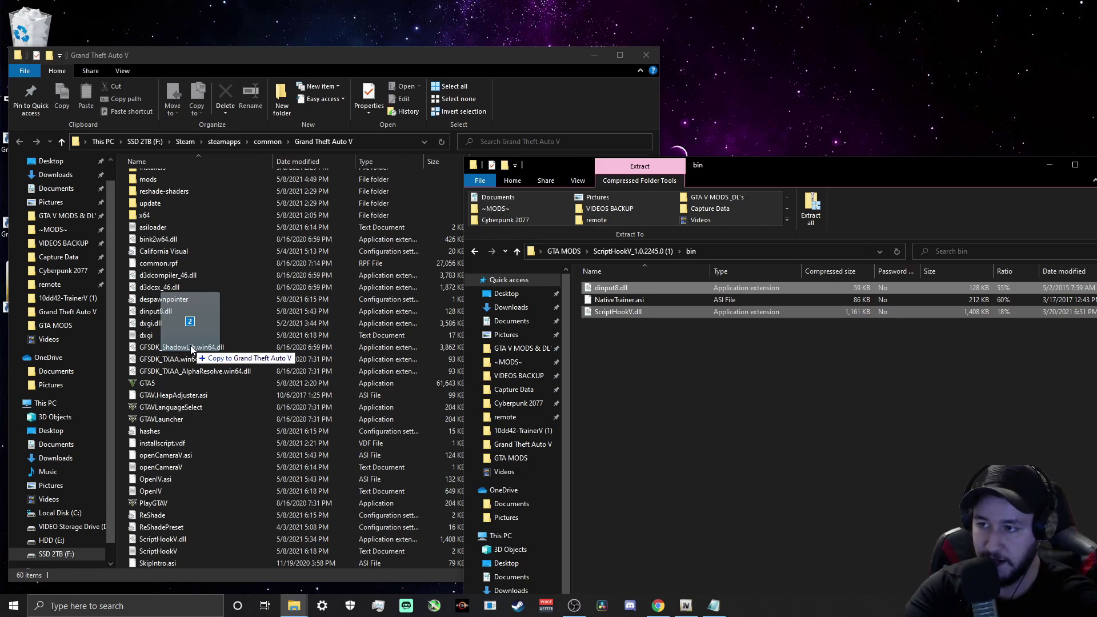
pyautogui.moveTo(192, 350); pyautogui.dragTo(192, 349)
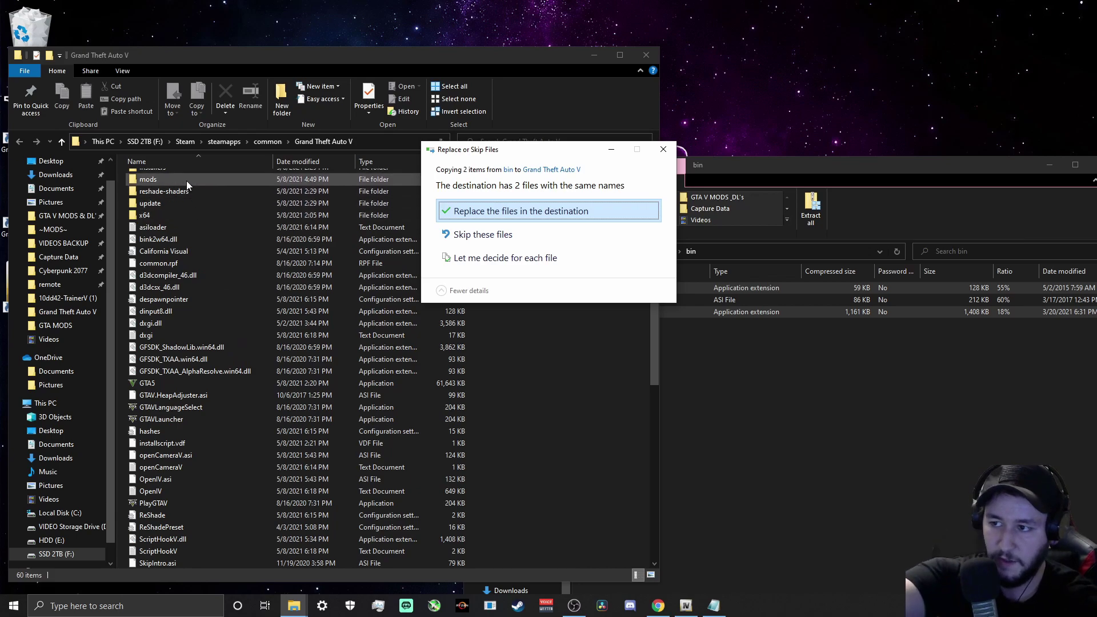
pyautogui.click(485, 211)
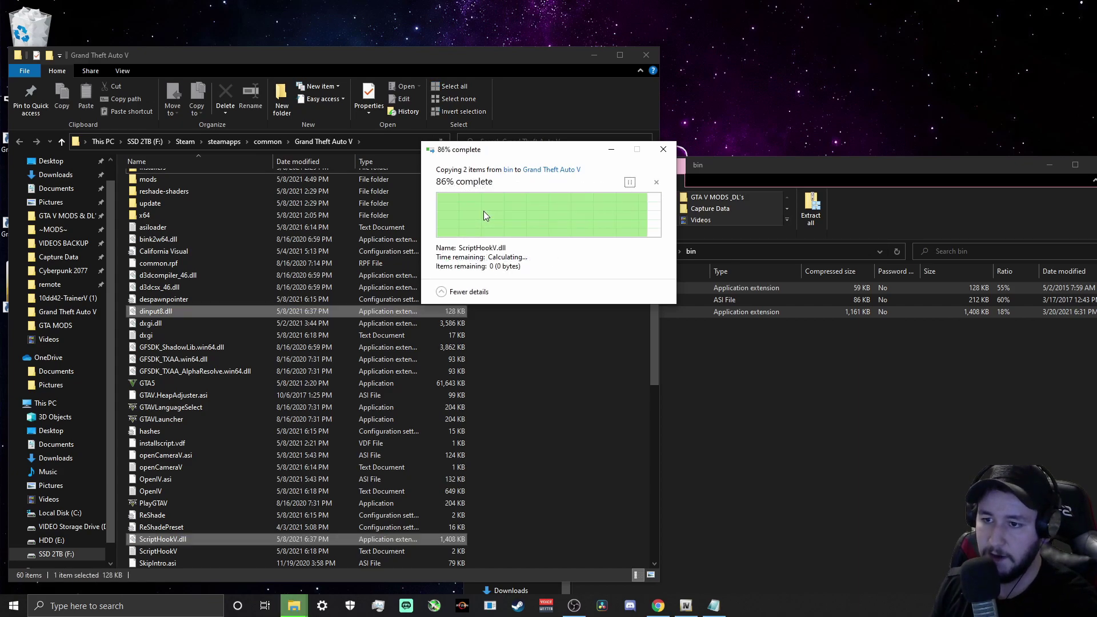
pyautogui.click(743, 382)
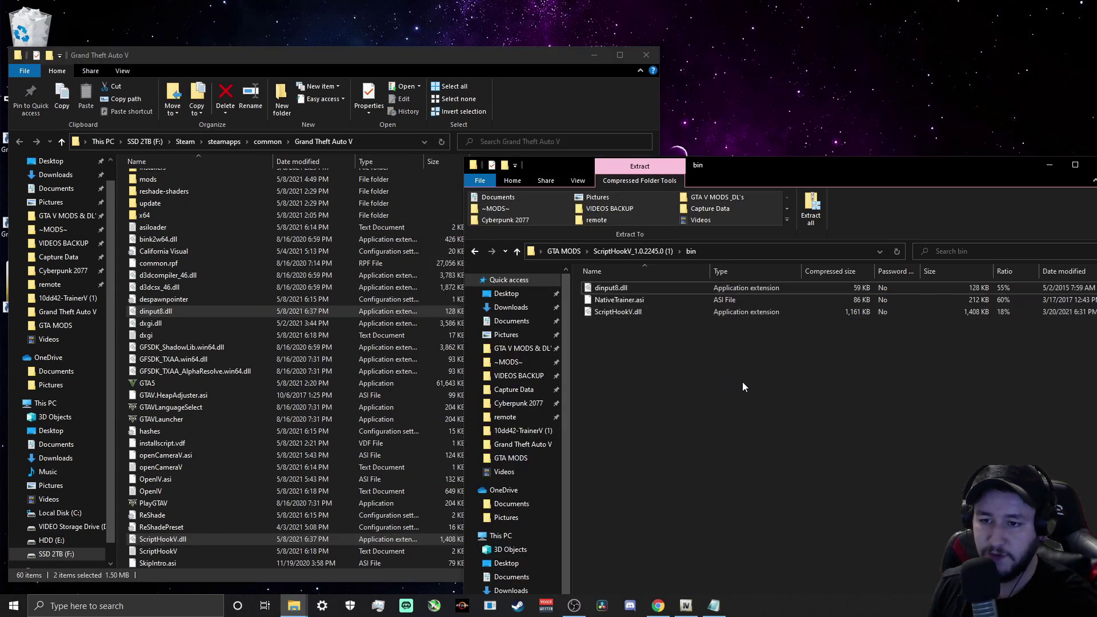
# Return from the archive to the GTA MODS folder and check the copied dinput8.dll and ScriptHookV.dll in the game folder.
pyautogui.click(476, 254)
pyautogui.click(476, 253)
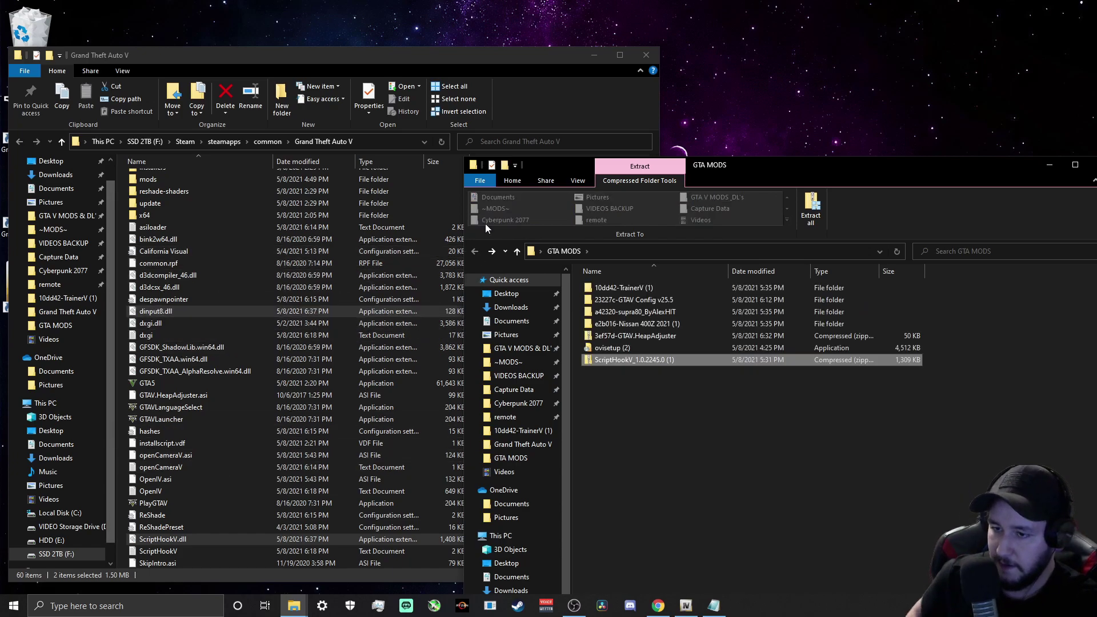
pyautogui.click(300, 55)
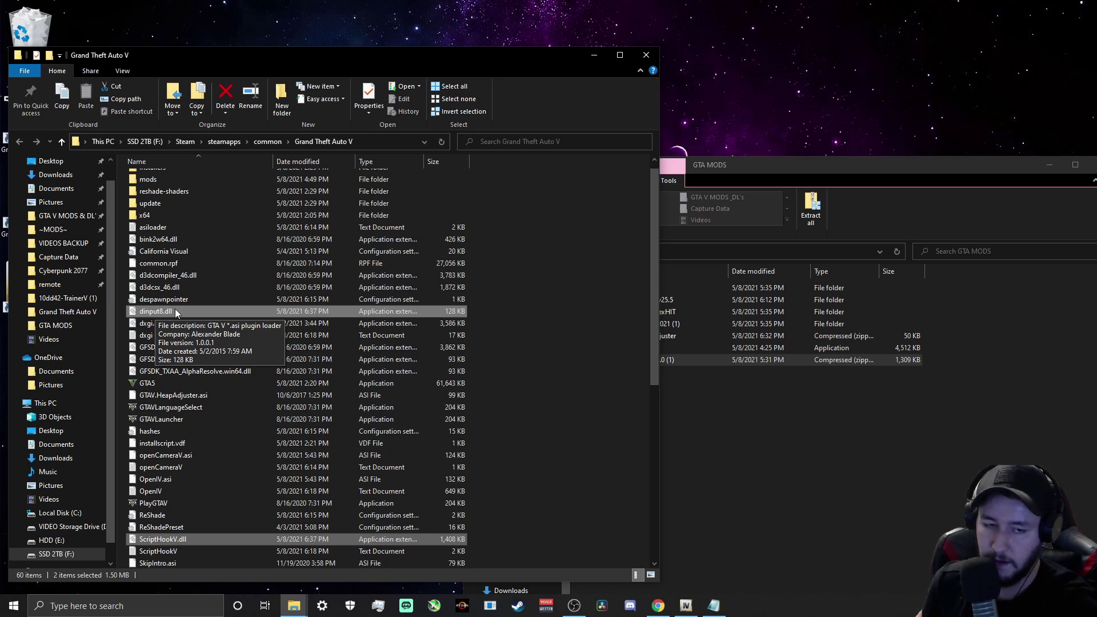
pyautogui.click(712, 455)
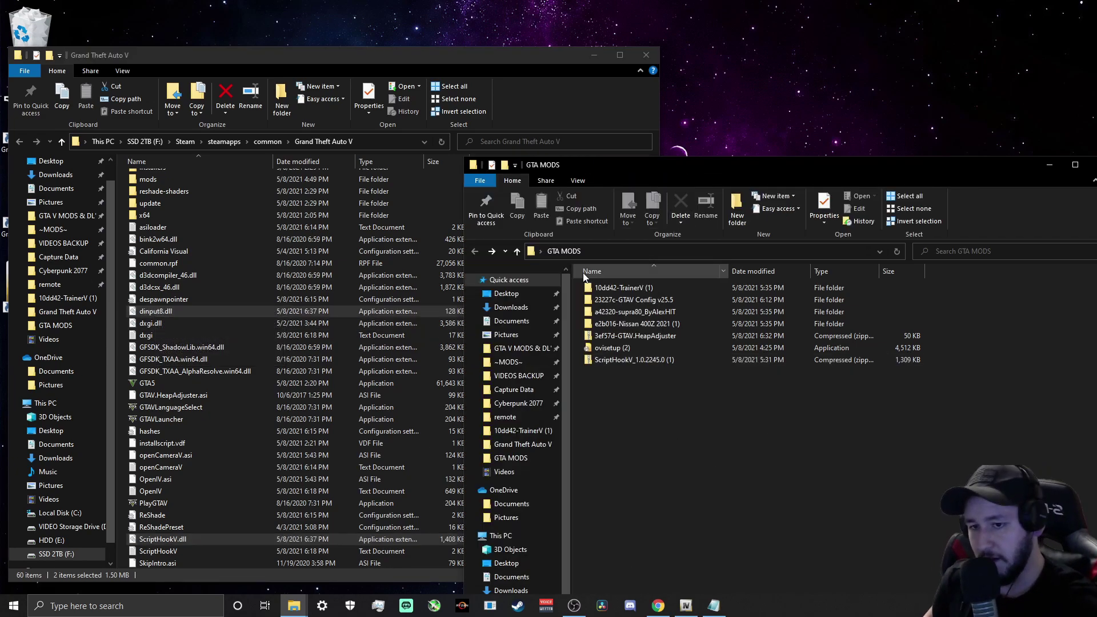
# Open the 10dd42-TrainerV (1) folder and its readme document in Word.
pyautogui.click(617, 288)
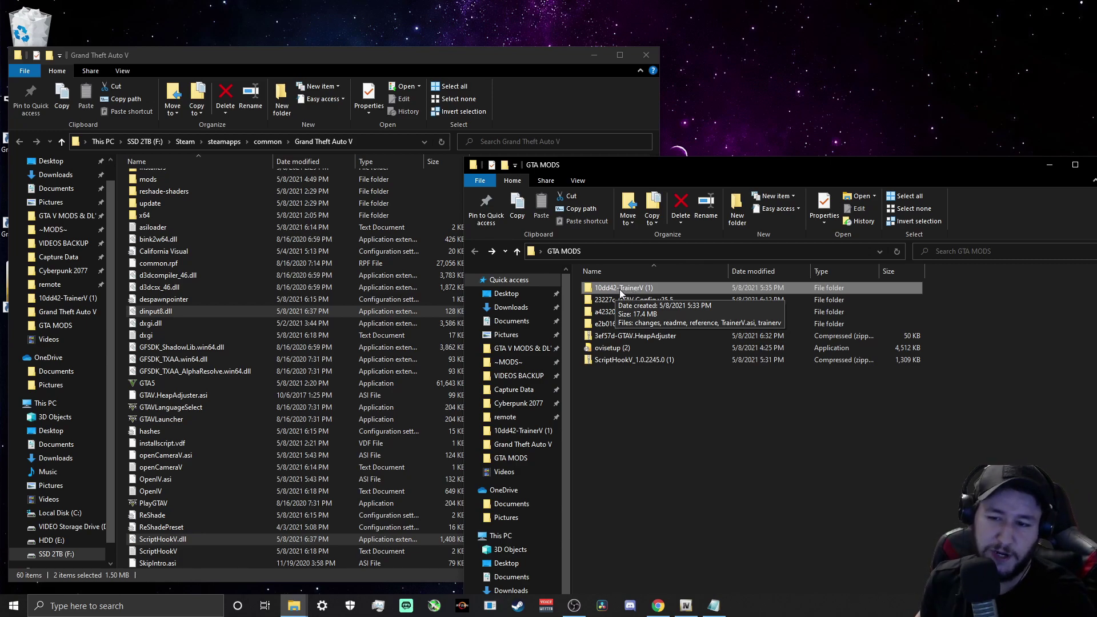
pyautogui.doubleClick(620, 289)
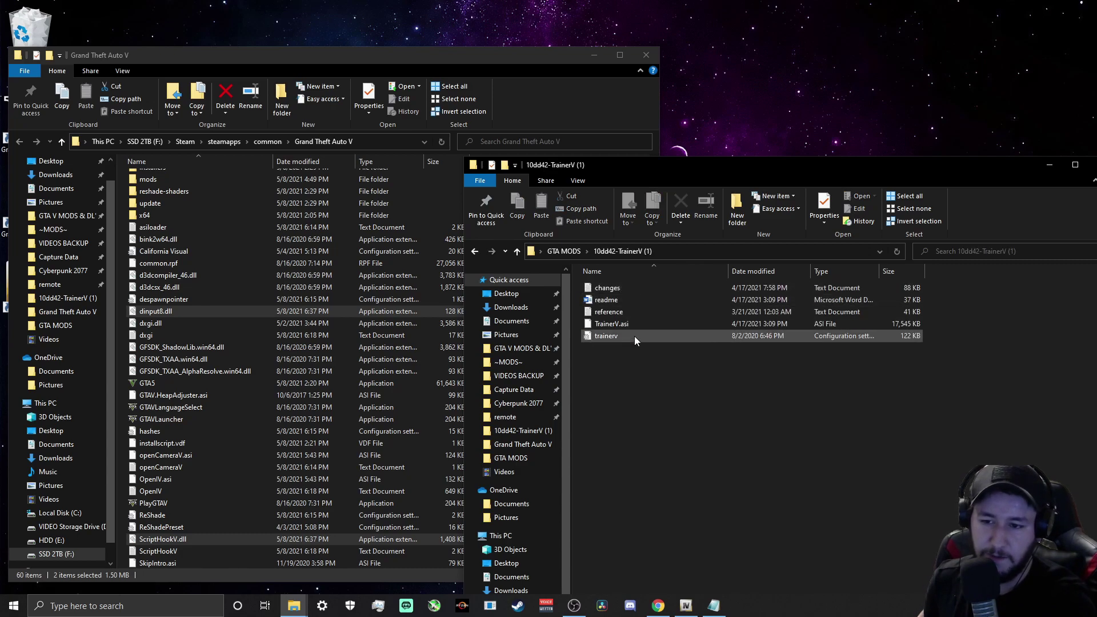
pyautogui.doubleClick(589, 300)
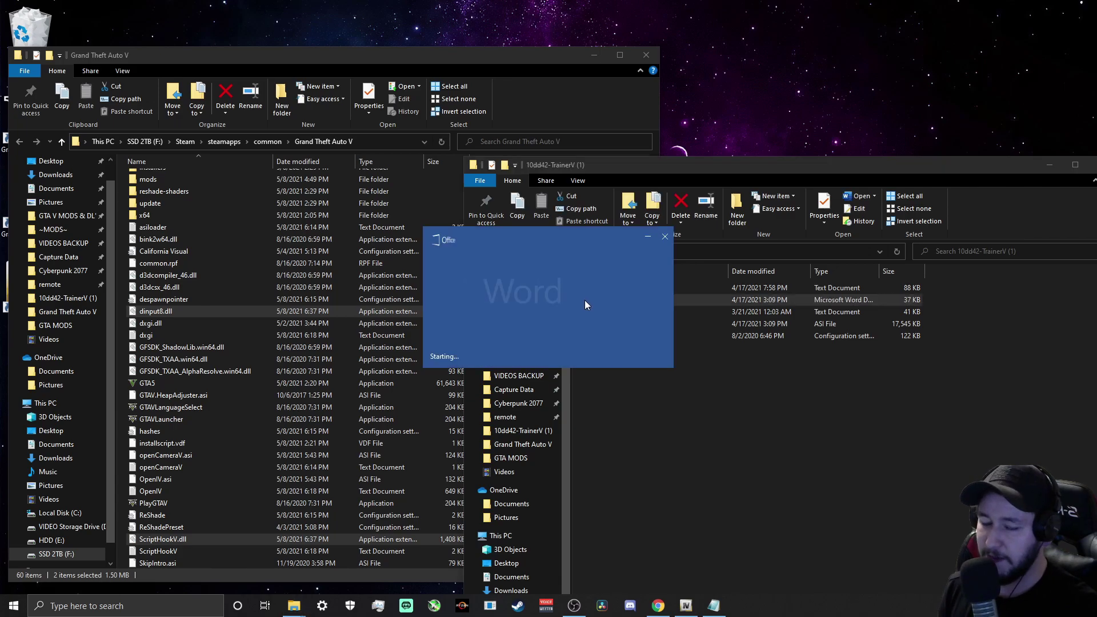
# Examine the trainer readme for its feature descriptions, installation instructions and menu navigation controls.
pyautogui.scroll(-10, 531, 257)
pyautogui.scroll(10, 479, 231)
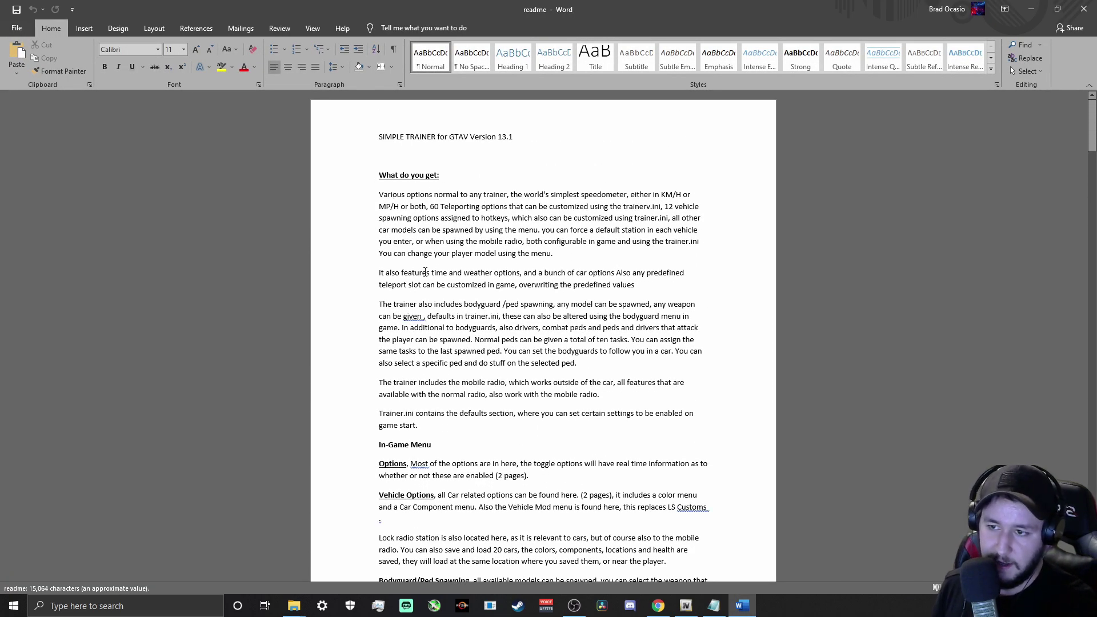
pyautogui.scroll(-2, 375, 398)
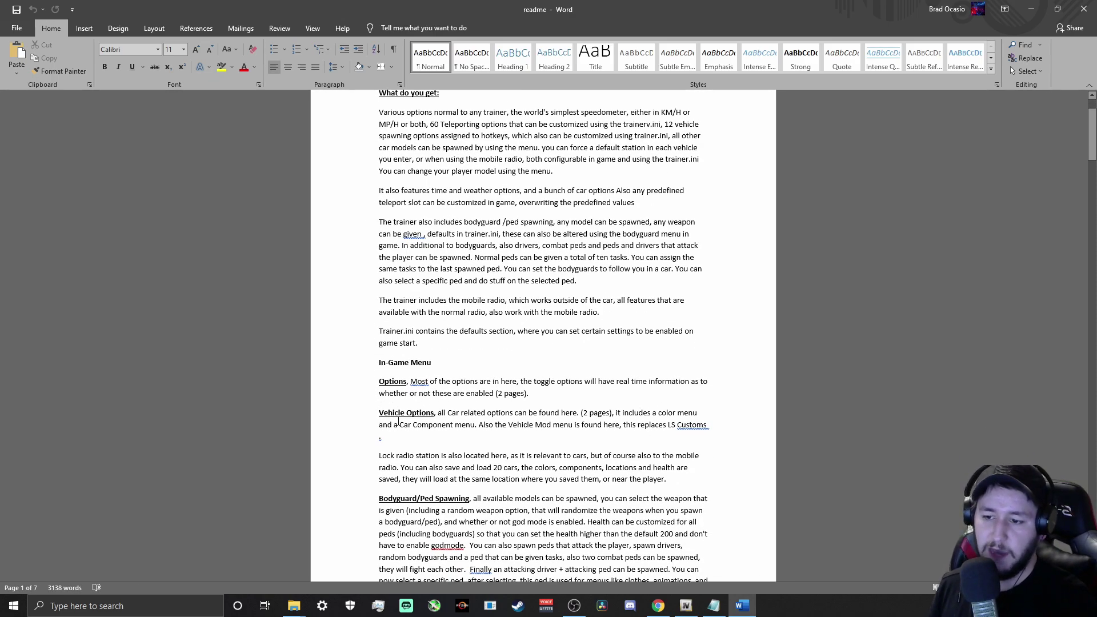
pyautogui.scroll(-9, 398, 422)
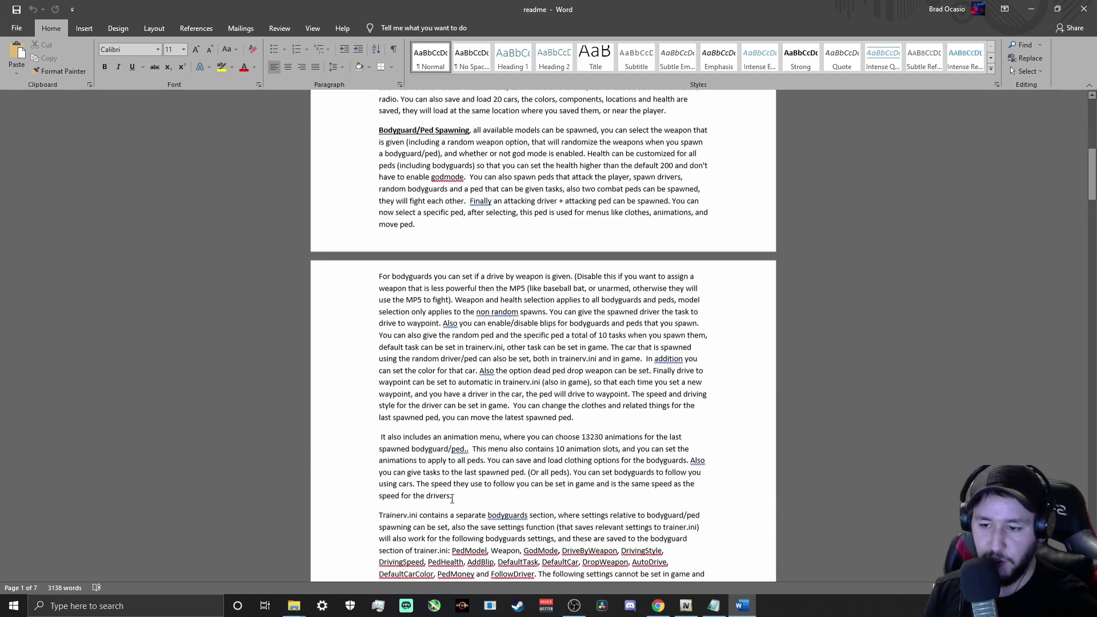
pyautogui.scroll(-20, 452, 498)
pyautogui.scroll(-20, 485, 482)
pyautogui.scroll(-10, 439, 460)
pyautogui.scroll(19, 902, 155)
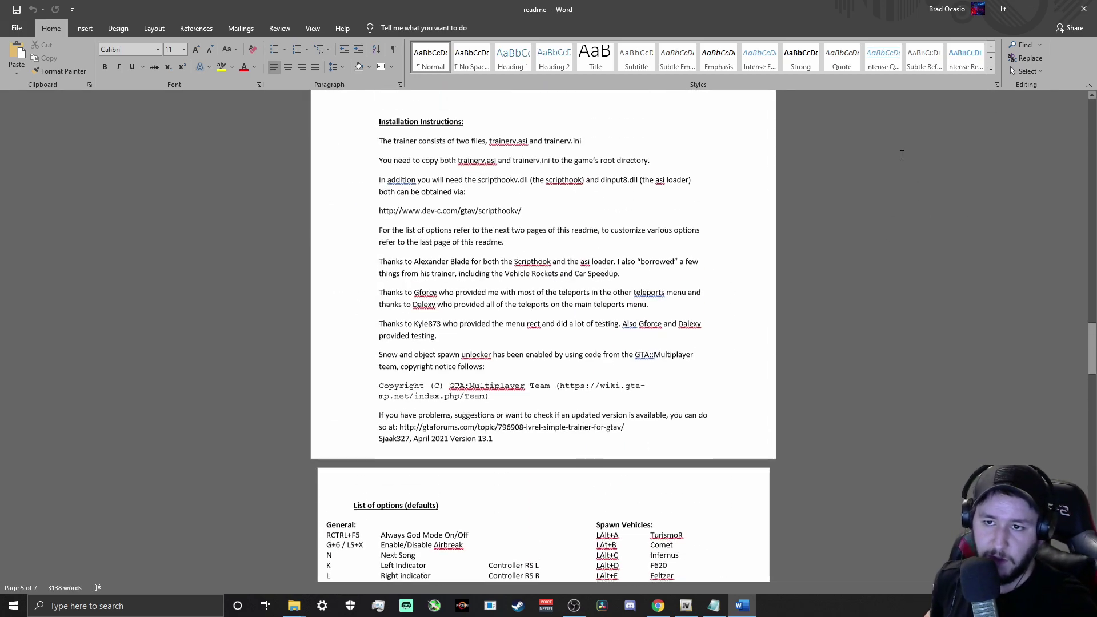
pyautogui.scroll(15, 902, 155)
pyautogui.scroll(-3, 890, 123)
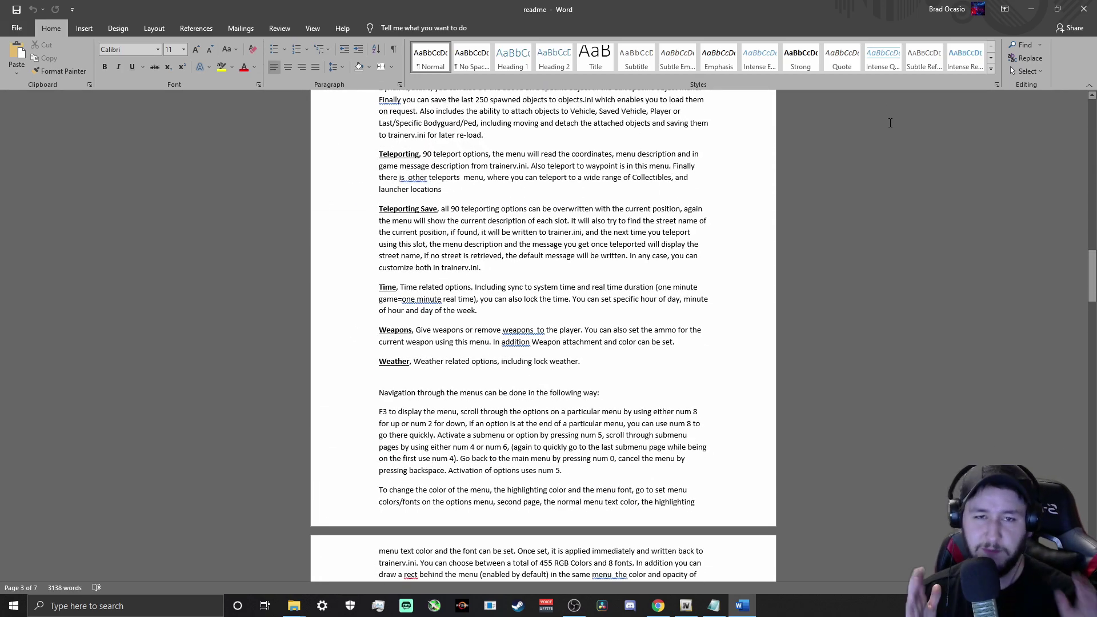
# Close the trainer readme and copy TrainerV.asi and the trainerv configuration file into the Grand Theft Auto V folder, replacing the existing files.
pyautogui.click(1084, 9)
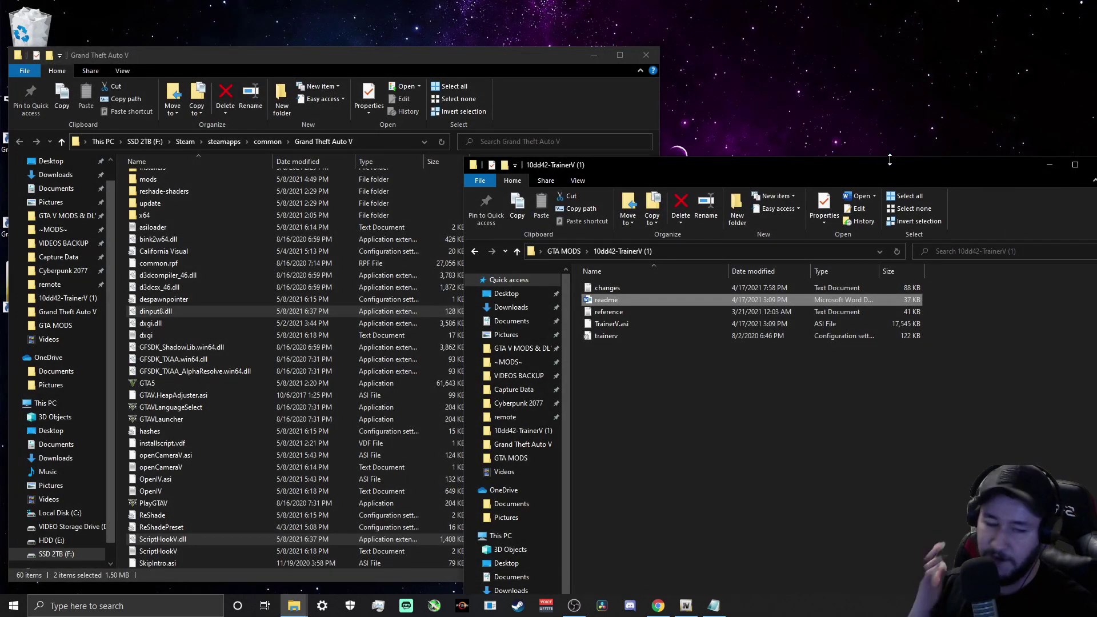
pyautogui.moveTo(890, 163); pyautogui.dragTo(890, 159)
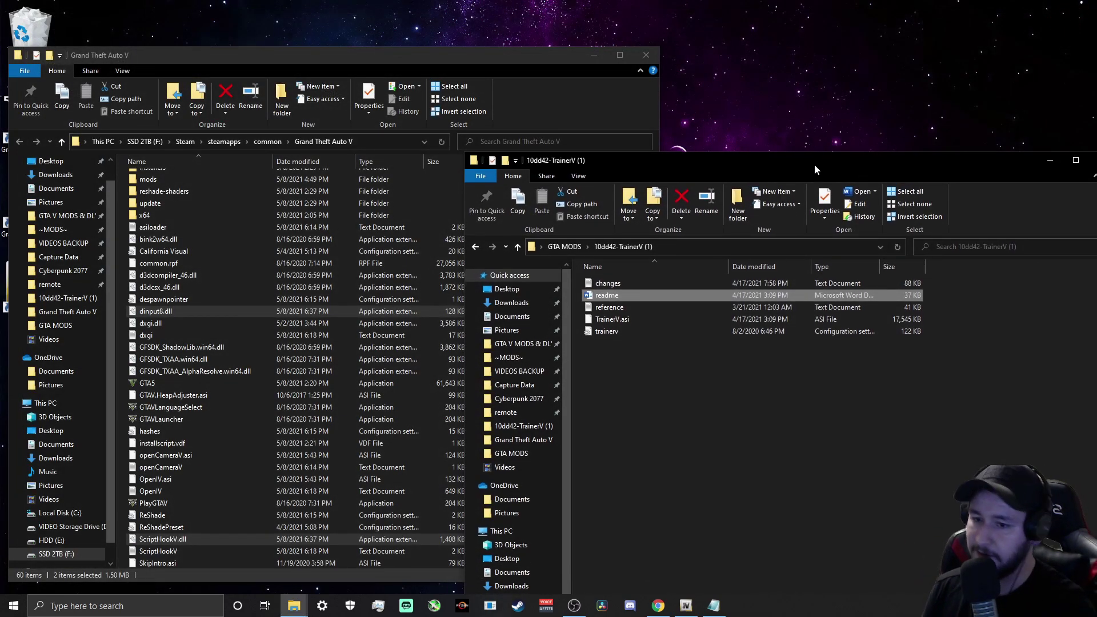
pyautogui.click(612, 344)
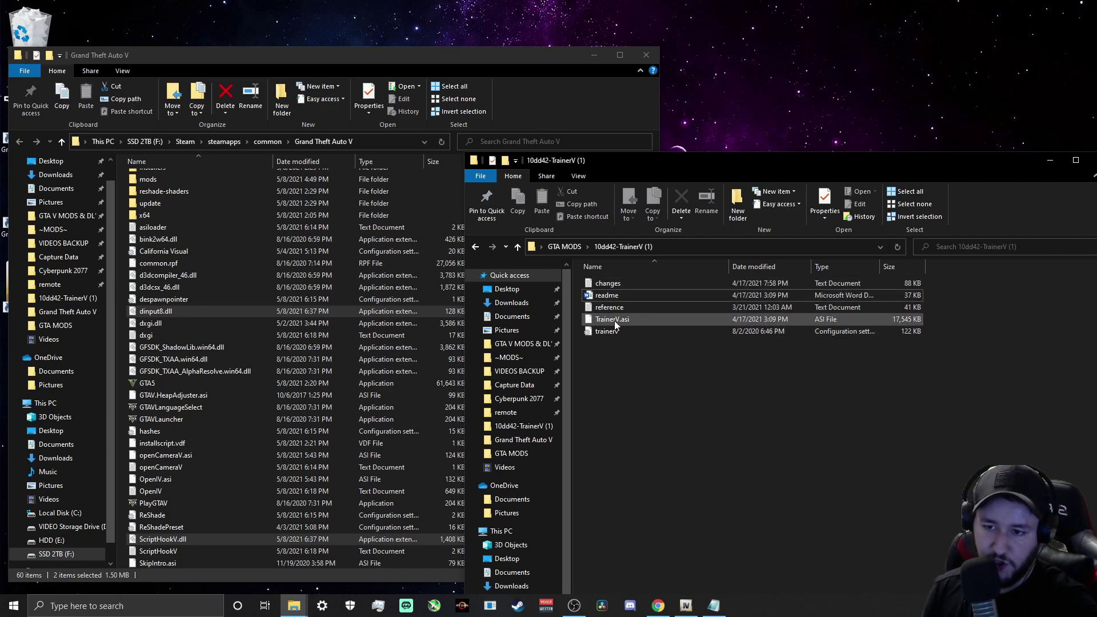
pyautogui.click(638, 333)
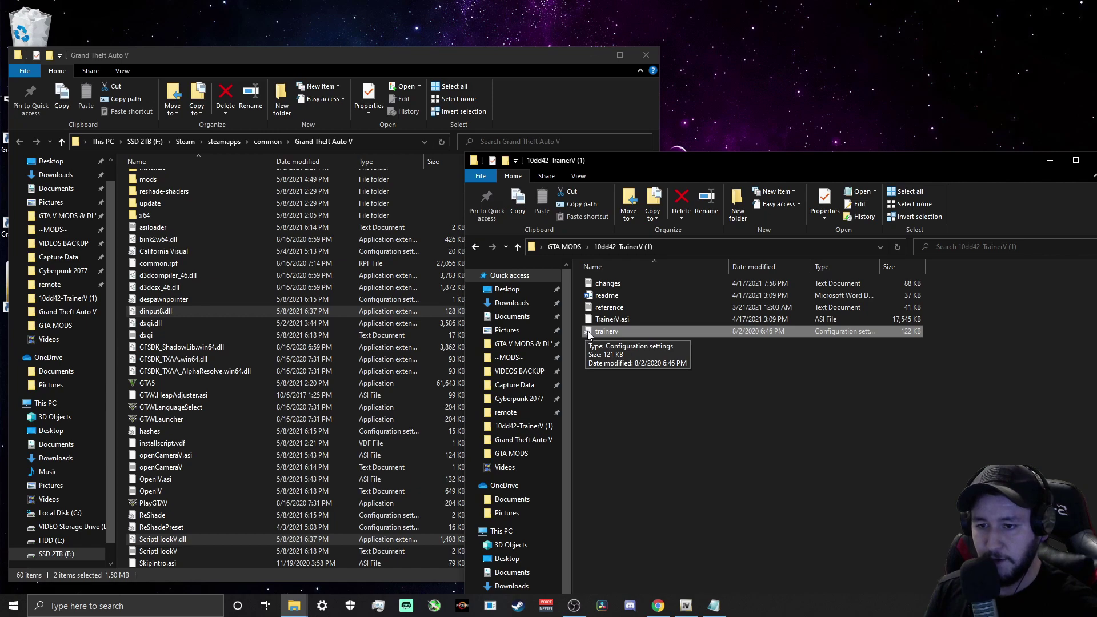
pyautogui.click(595, 347)
pyautogui.click(607, 334)
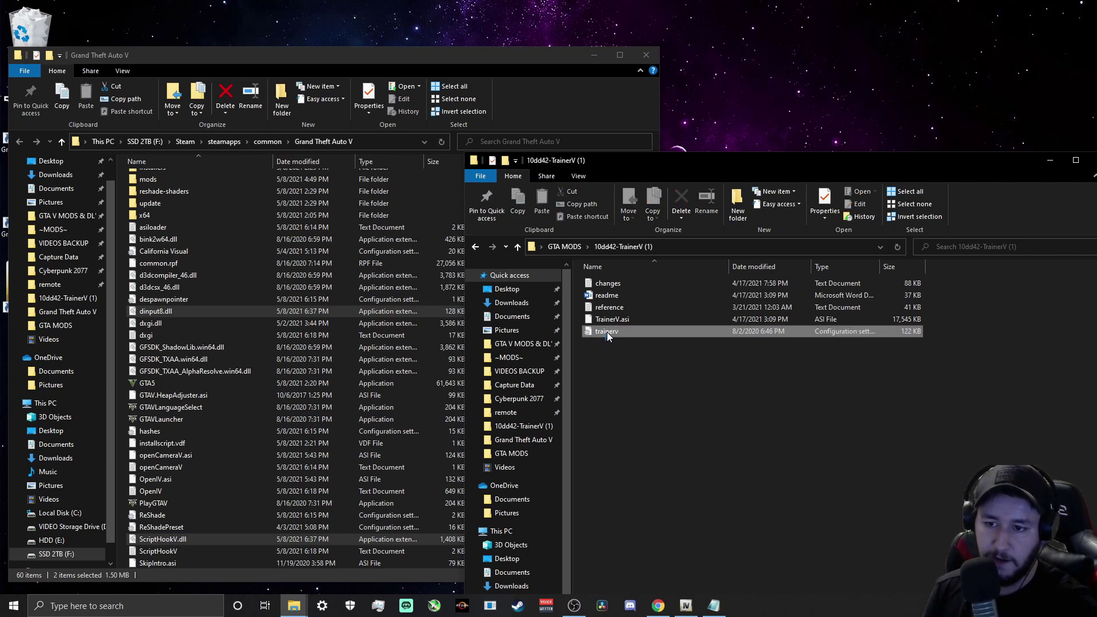
pyautogui.keyDown('shift'); pyautogui.click(608, 321); pyautogui.keyUp('shift')
pyautogui.moveTo(612, 319); pyautogui.dragTo(215, 452)
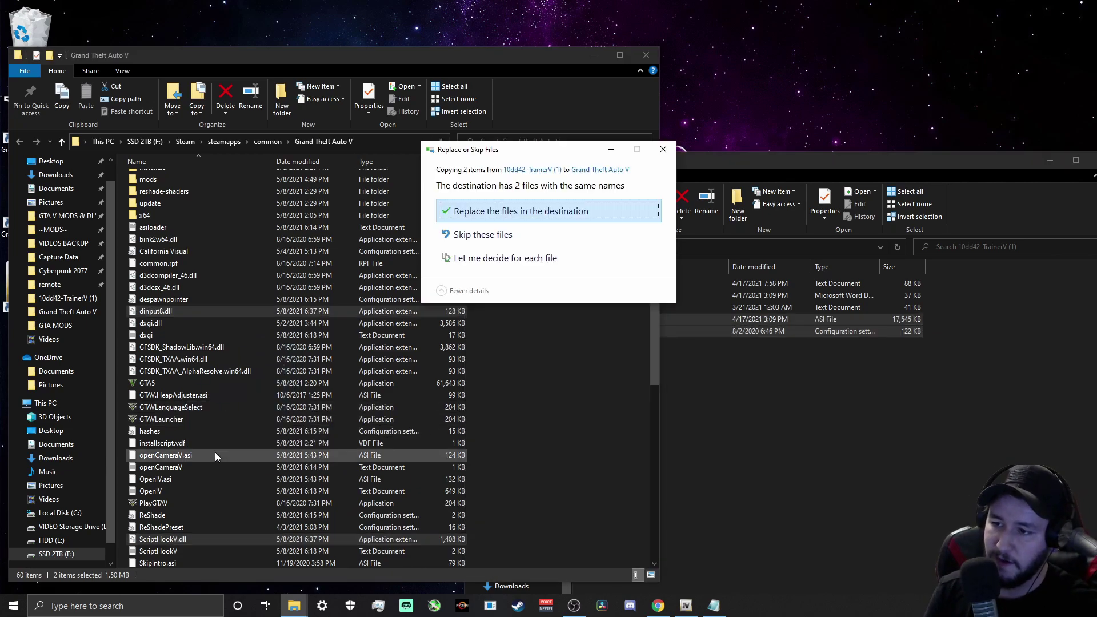
pyautogui.click(482, 213)
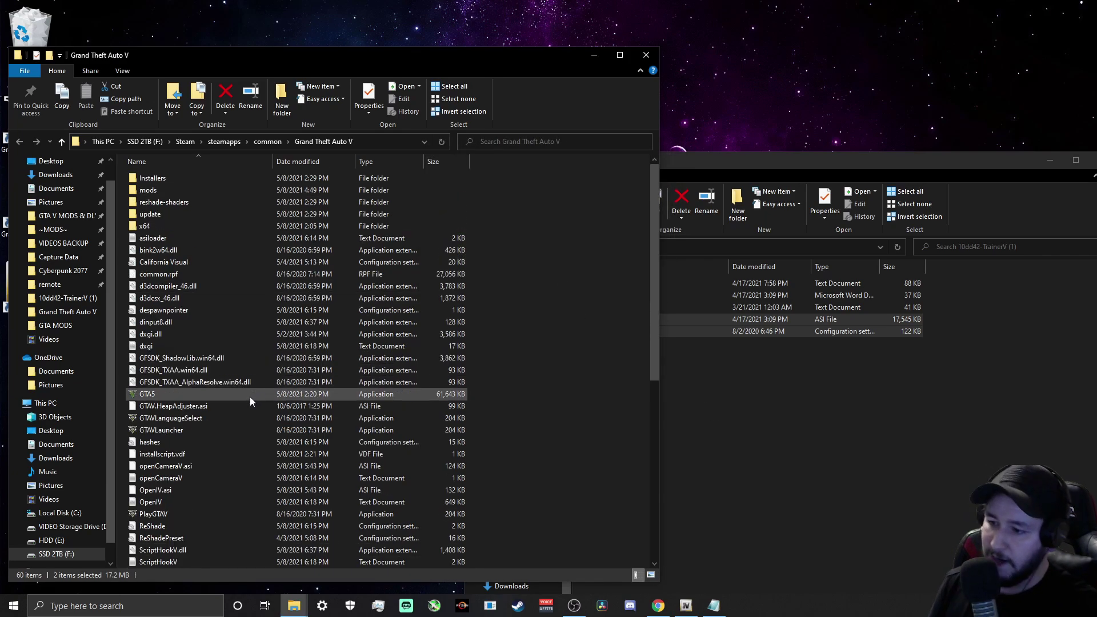
pyautogui.scroll(-5, 194, 365)
pyautogui.scroll(5, 211, 410)
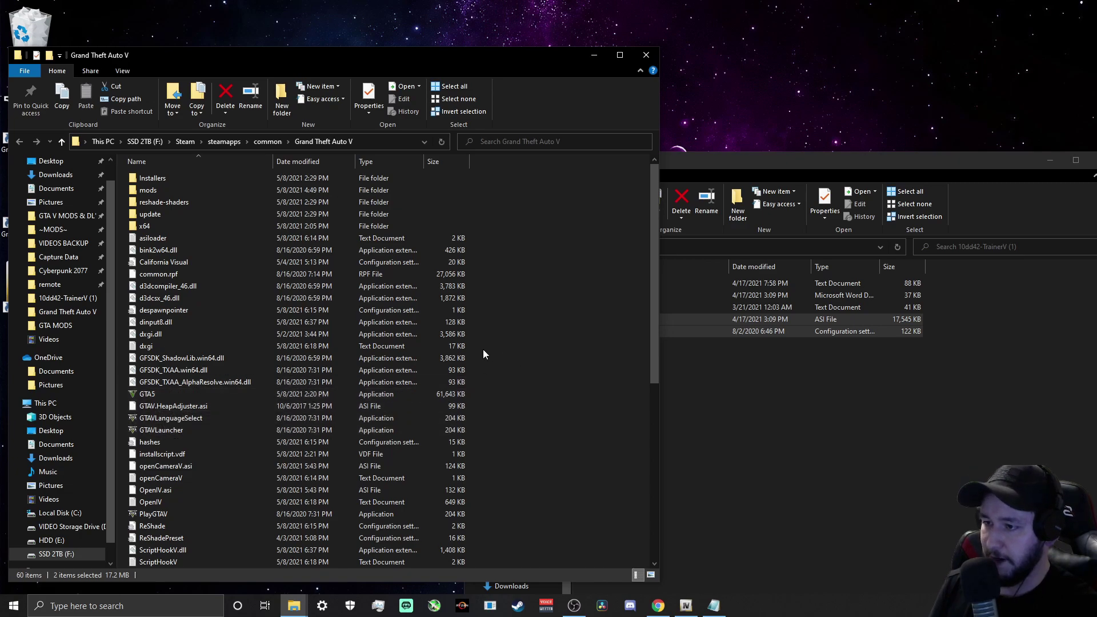
# Try to create a folder named mods in the Grand Theft Auto V folder, declining the merge and deleting the new folder.
pyautogui.click(583, 371)
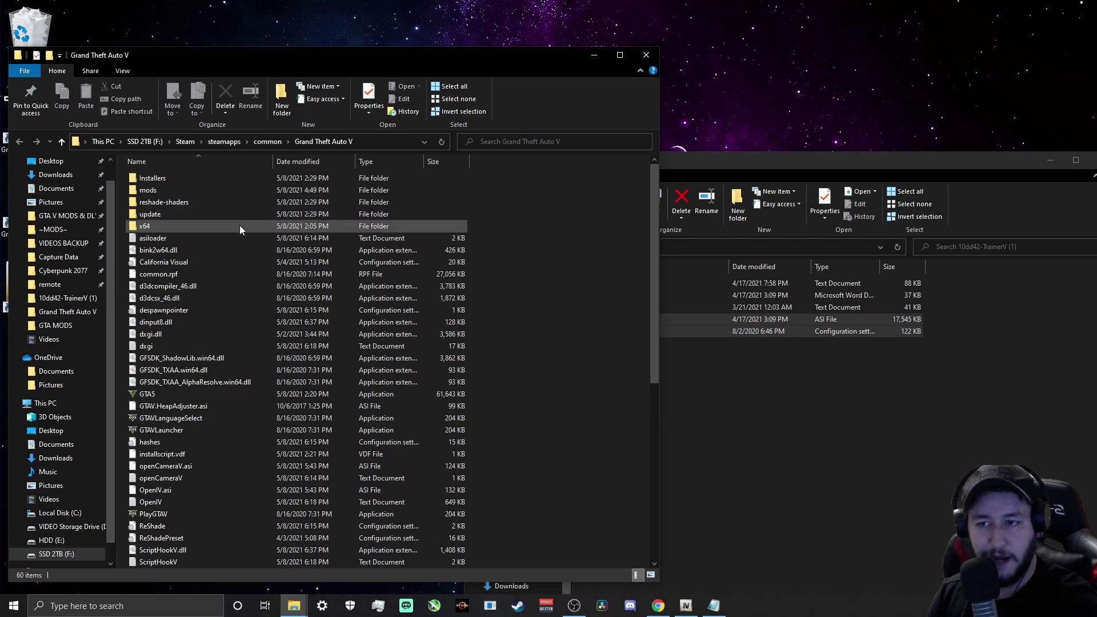
pyautogui.rightClick(520, 242)
pyautogui.moveTo(567, 378)
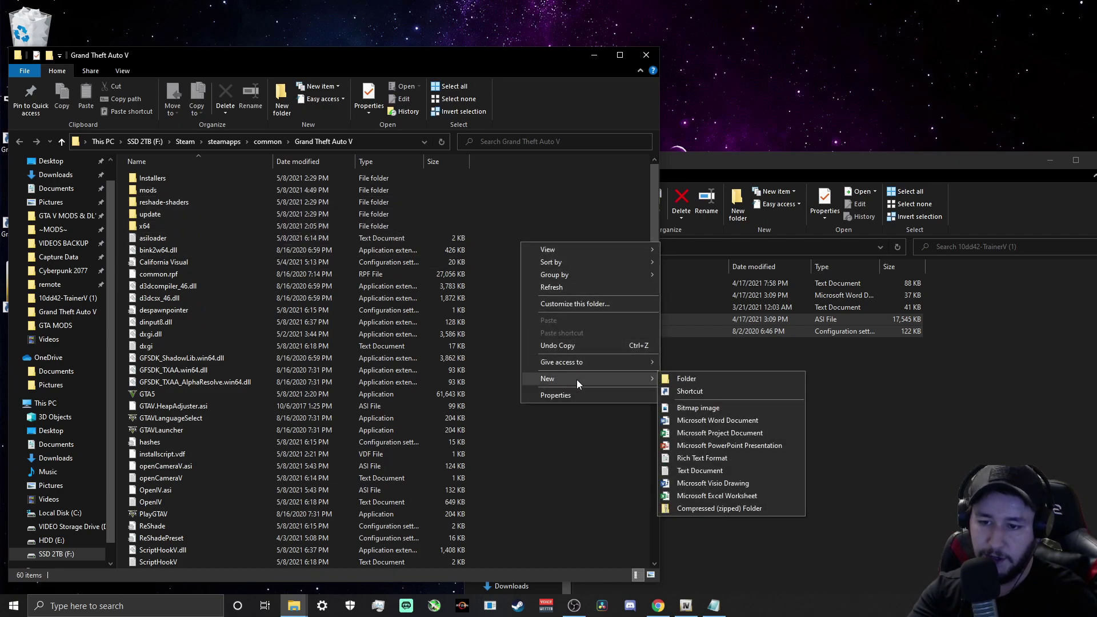
pyautogui.click(672, 376)
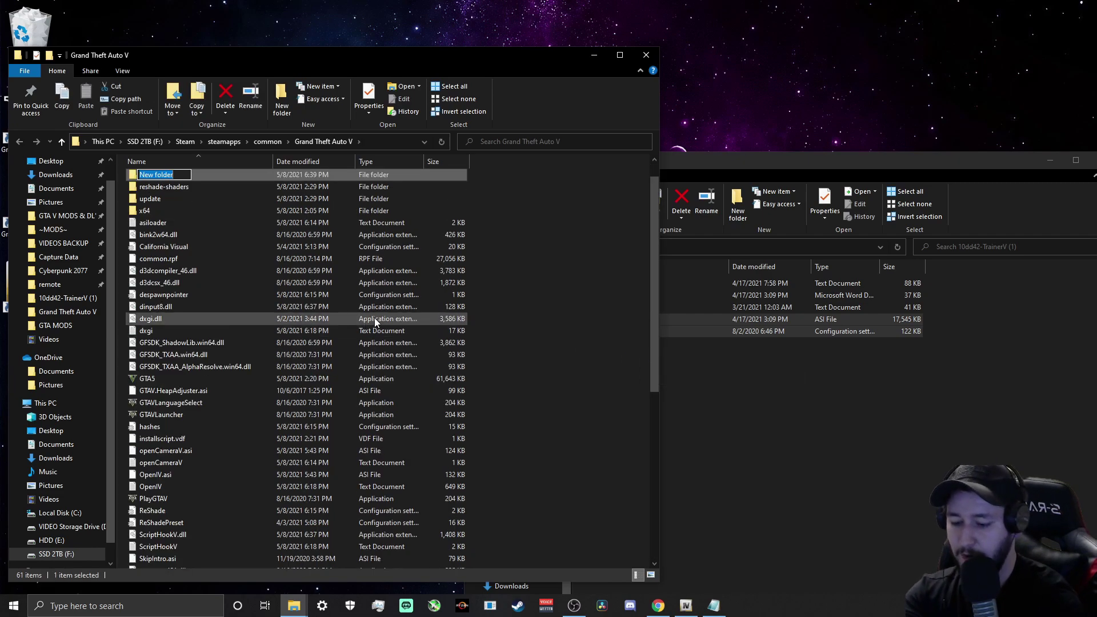
pyautogui.write('moods')
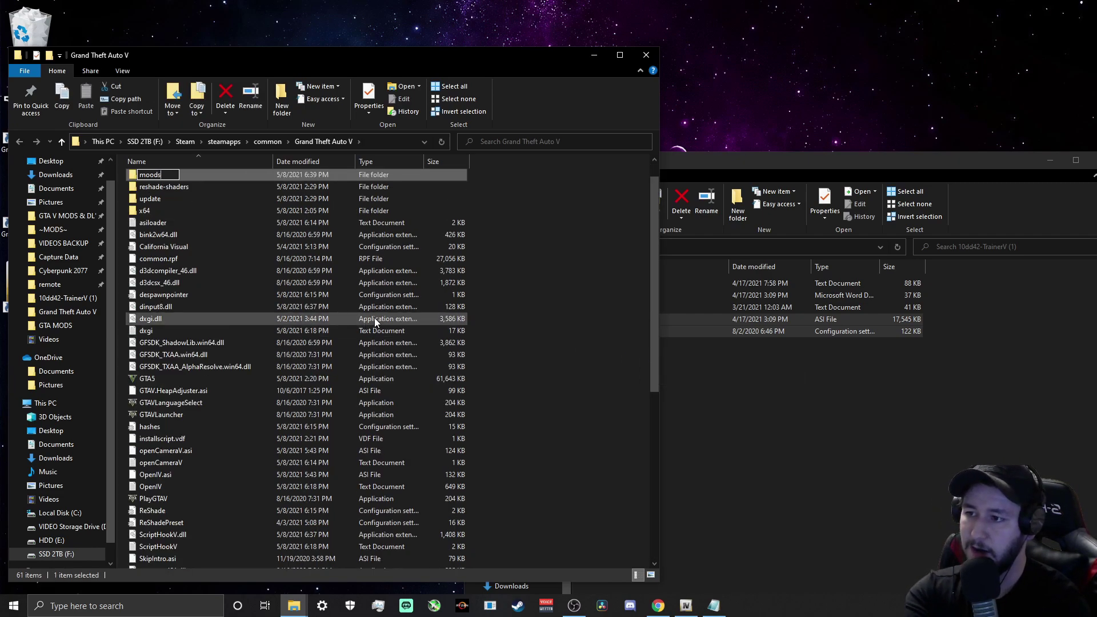
pyautogui.press('BackSpace')
pyautogui.press('BackSpace')
pyautogui.press('BackSpace')
pyautogui.write('ds')
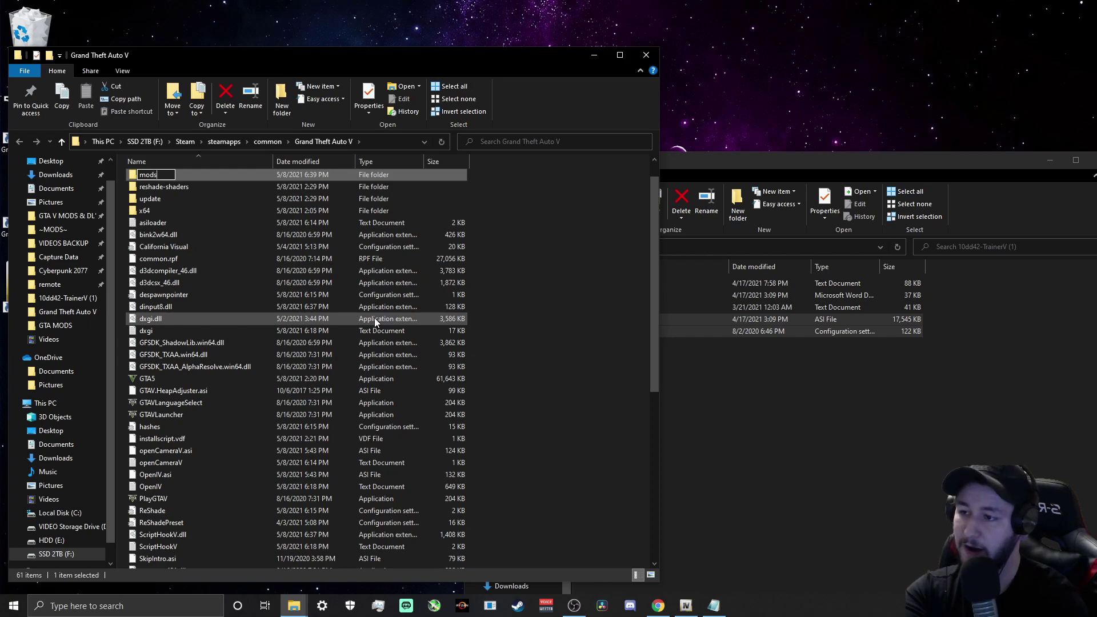
pyautogui.press('Return')
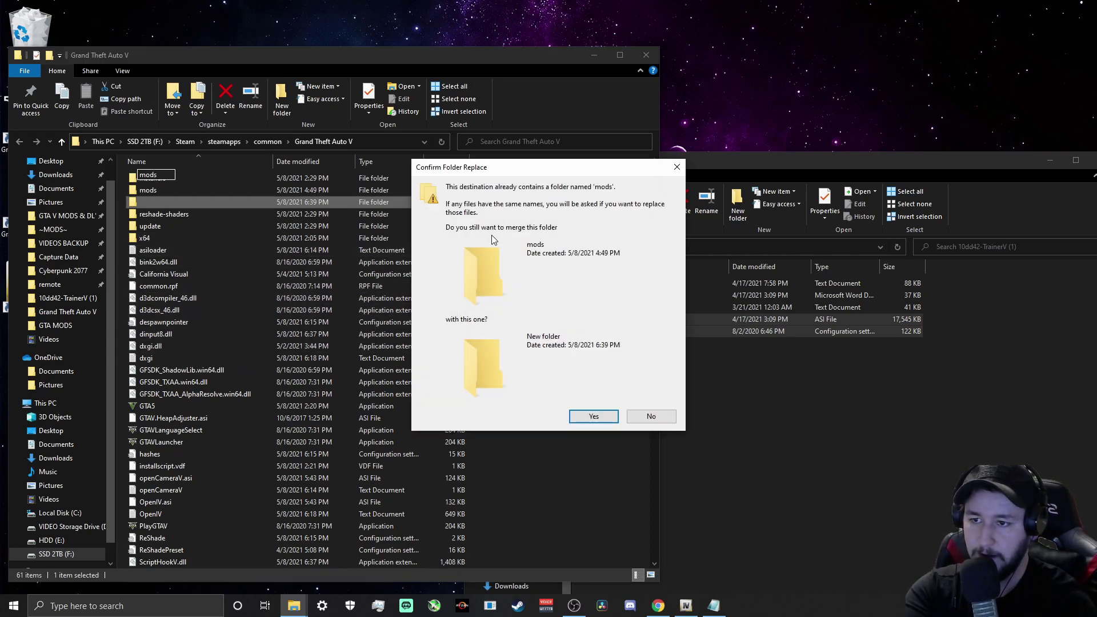
pyautogui.click(652, 417)
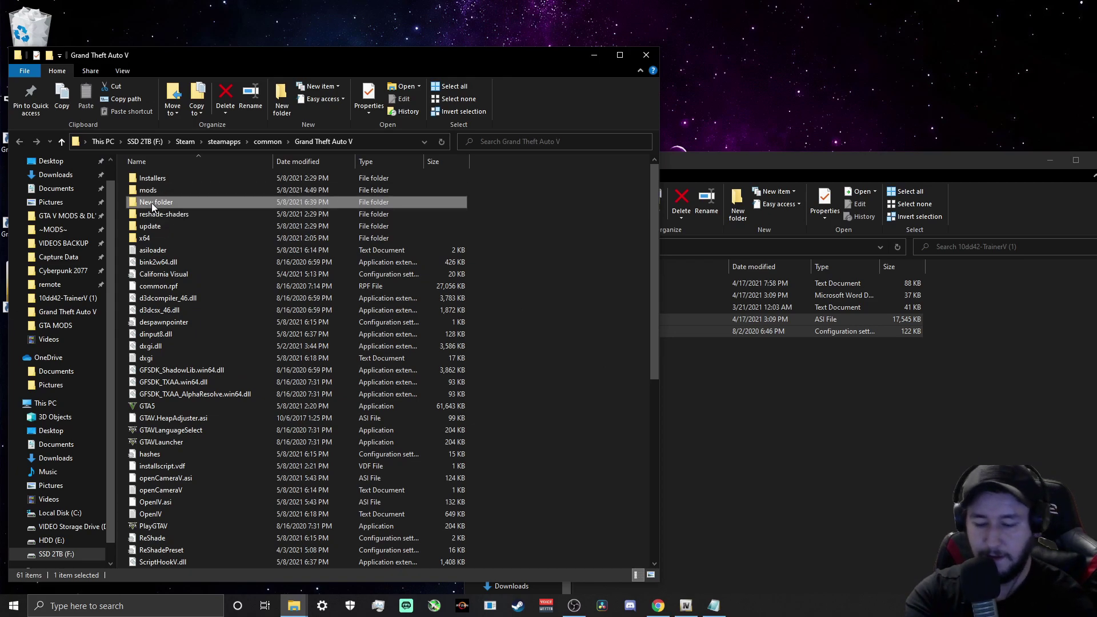
pyautogui.press('Delete')
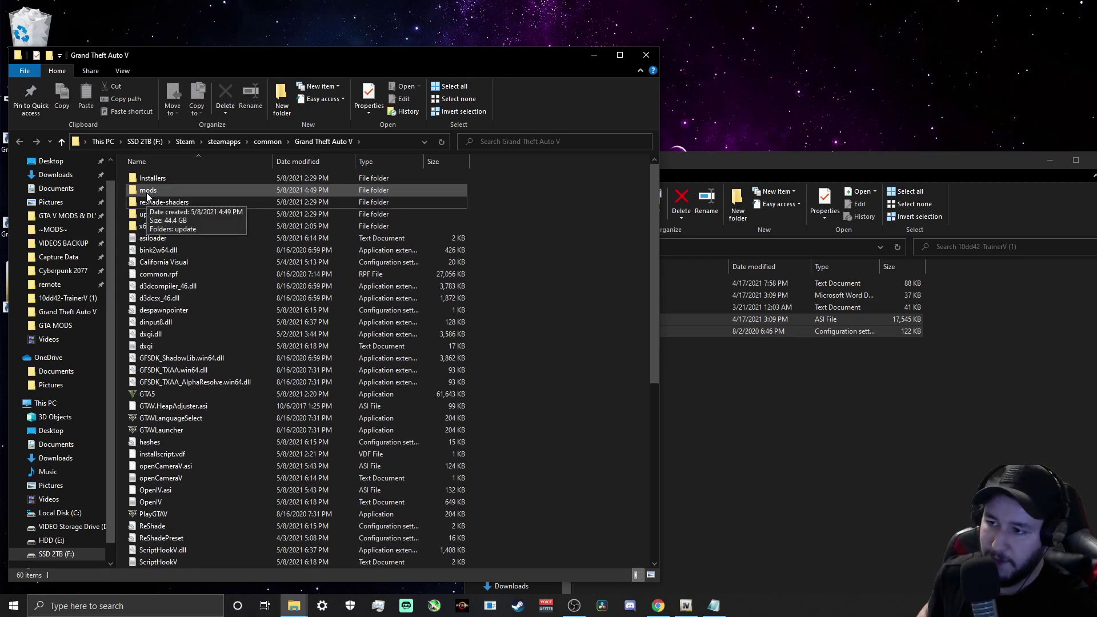
# Check the contents of the existing mods folder and return to the Grand Theft Auto V folder.
pyautogui.doubleClick(147, 191)
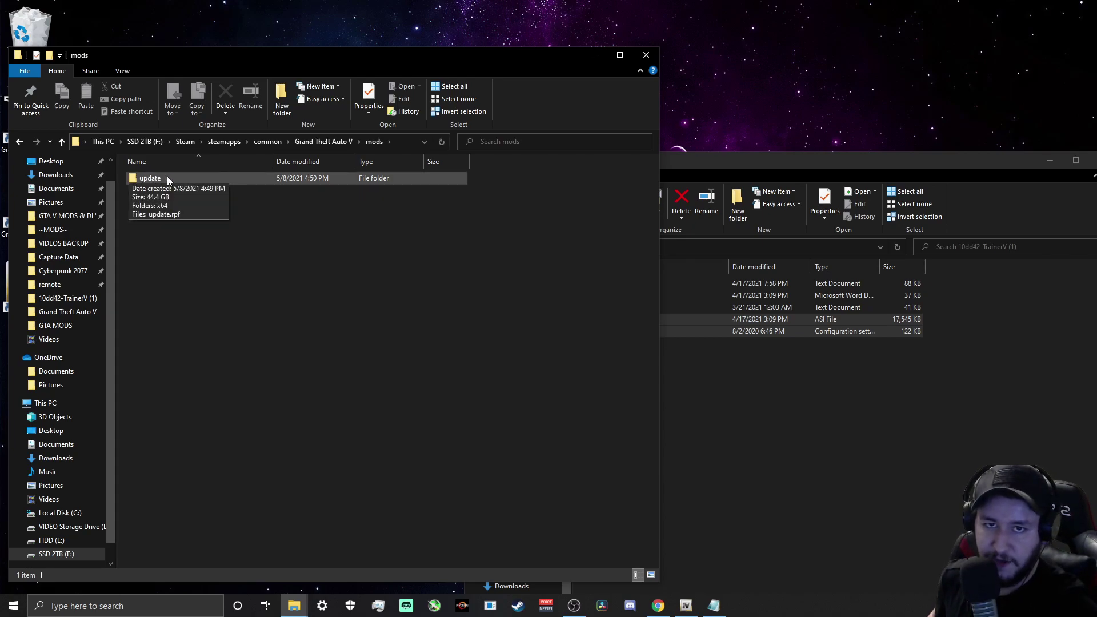
pyautogui.click(20, 142)
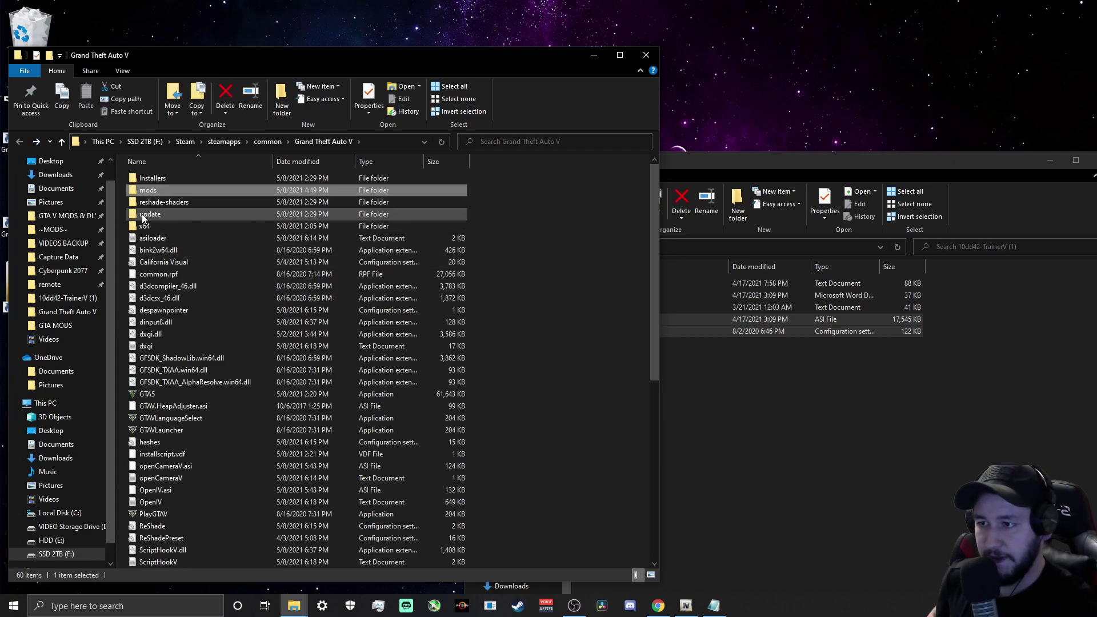
# Copy the game's update folder and go into mods for pasting, but dismiss the paste and return to the Grand Theft Auto V folder.
pyautogui.click(143, 215)
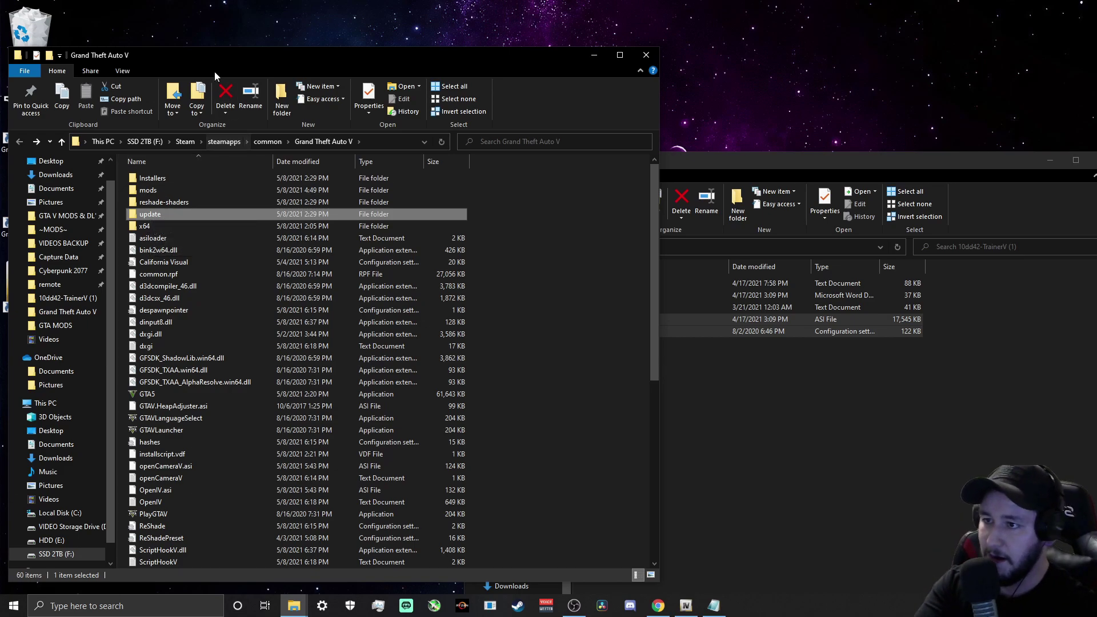
pyautogui.rightClick(150, 215)
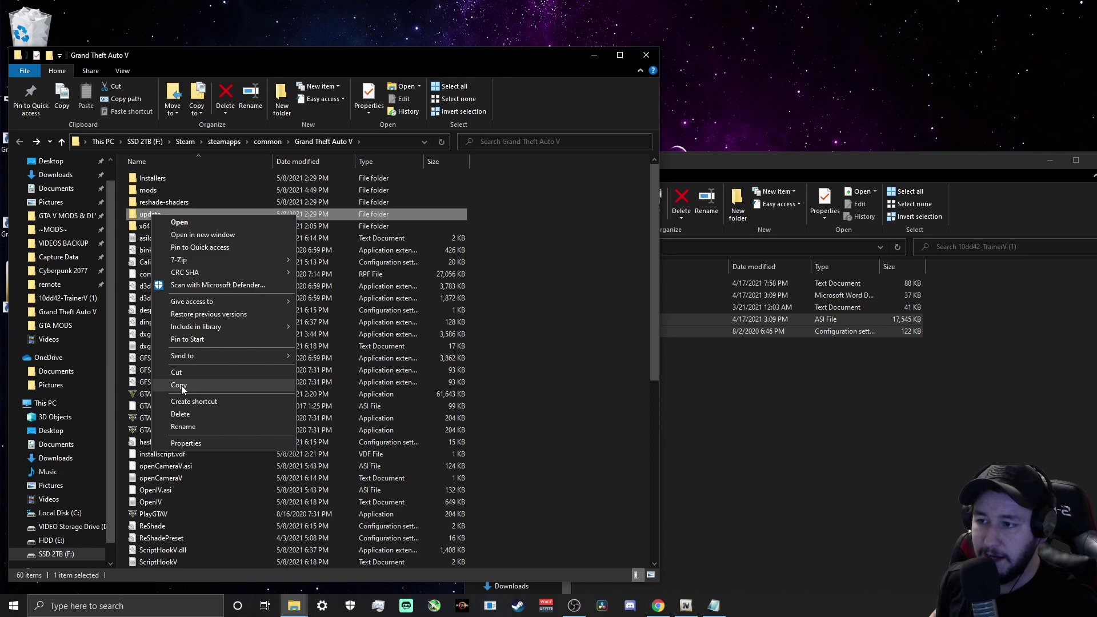
pyautogui.click(181, 386)
pyautogui.doubleClick(150, 190)
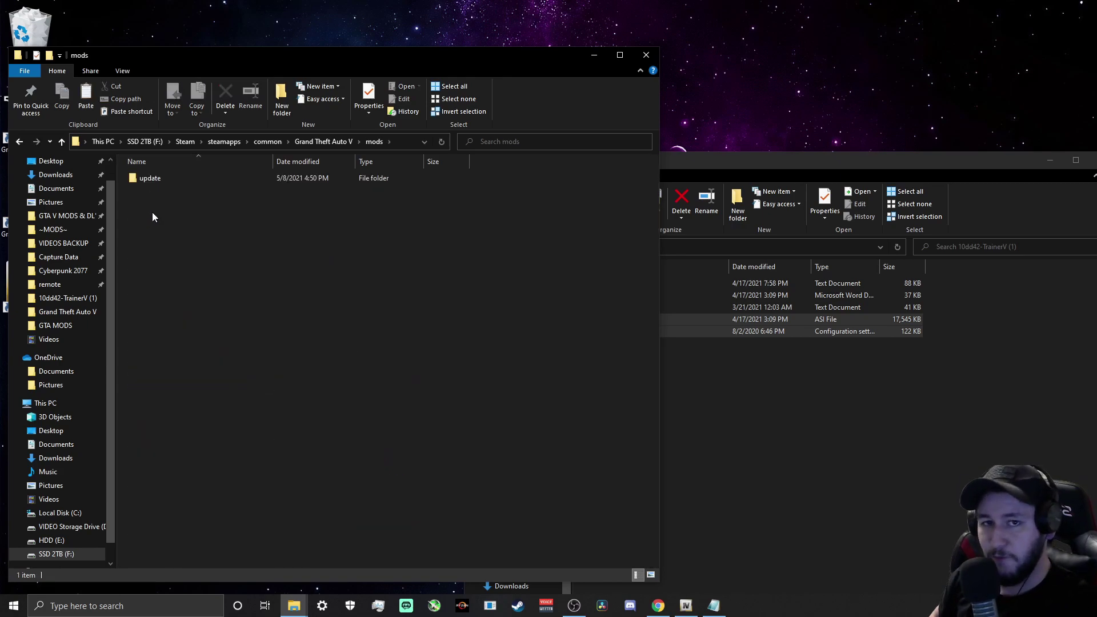
pyautogui.rightClick(140, 209)
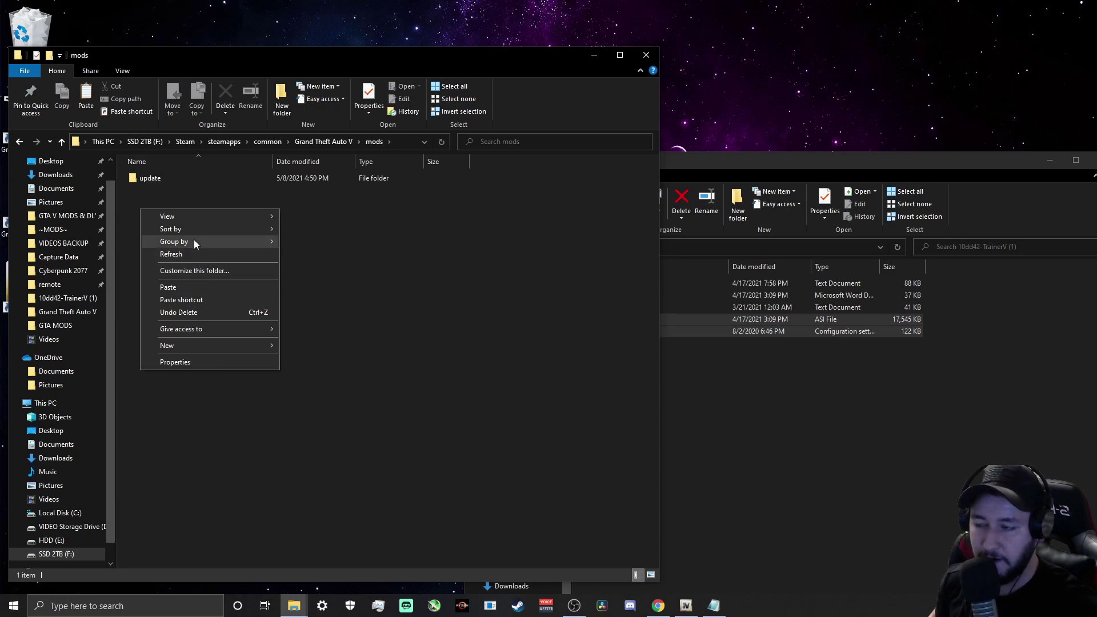
pyautogui.click(157, 198)
pyautogui.click(19, 143)
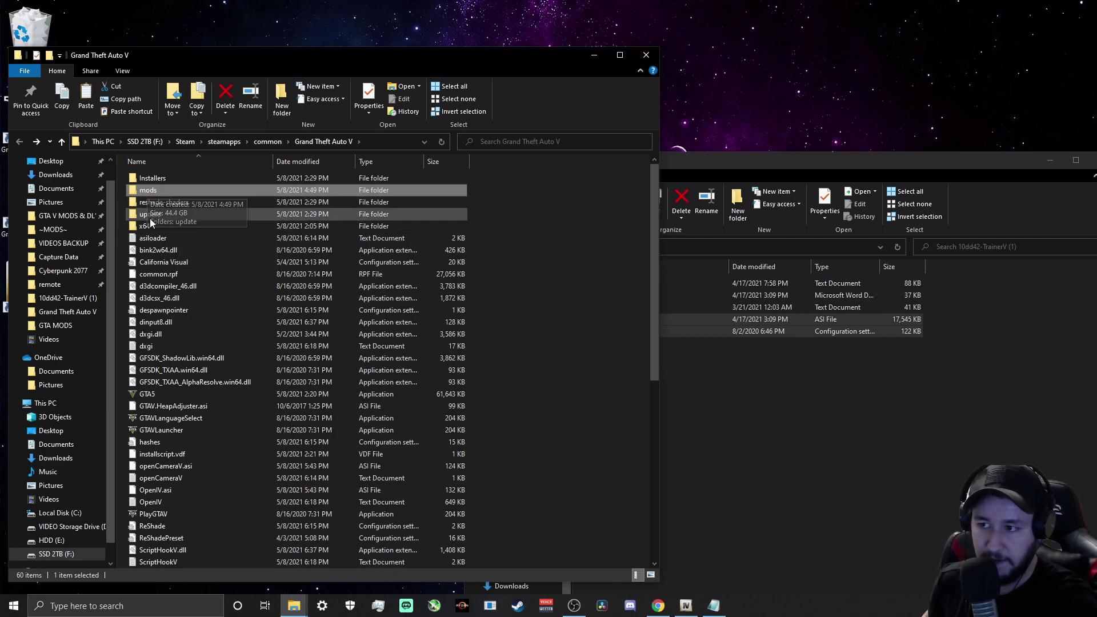
pyautogui.click(156, 214)
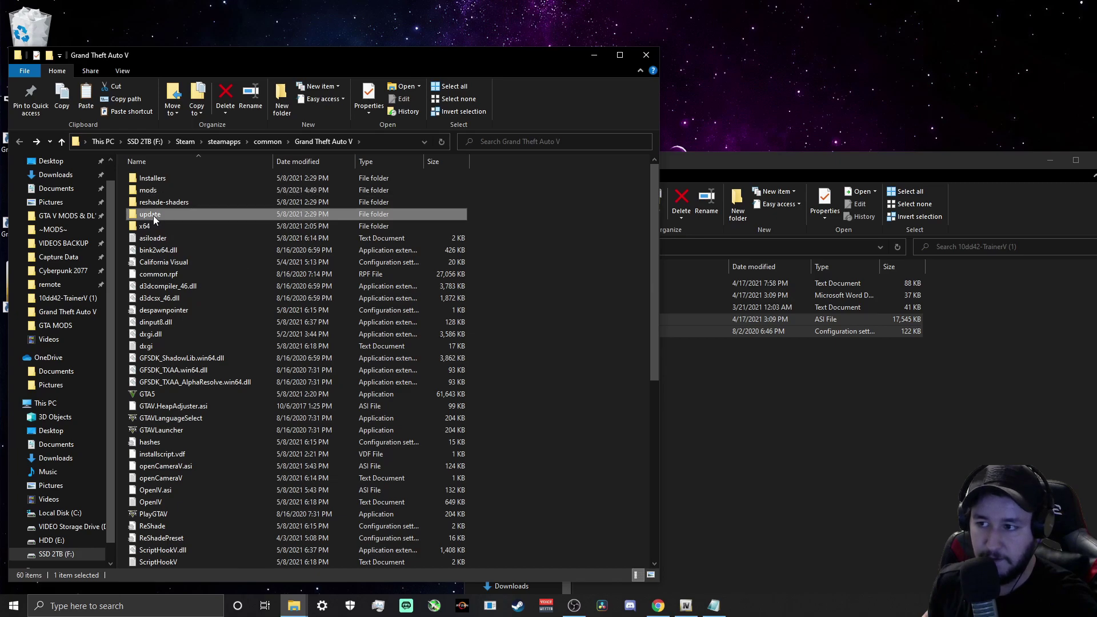
pyautogui.click(156, 189)
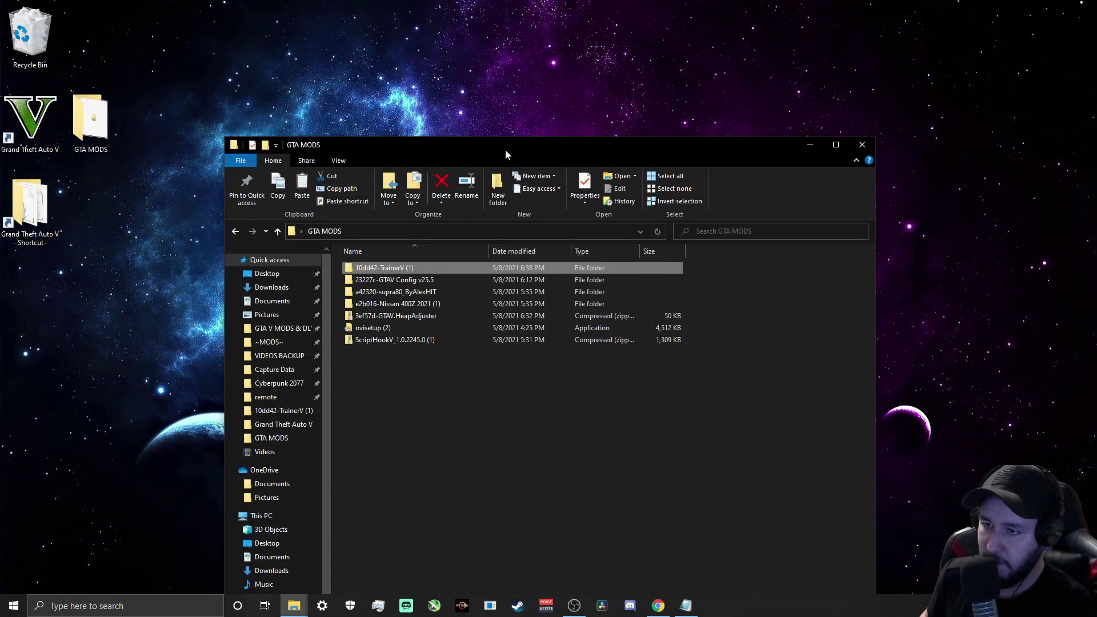
# Run the ovisetup (2) installer from the GTA MODS folder and continue with English as the setup language.
pyautogui.moveTo(506, 149); pyautogui.dragTo(458, 104)
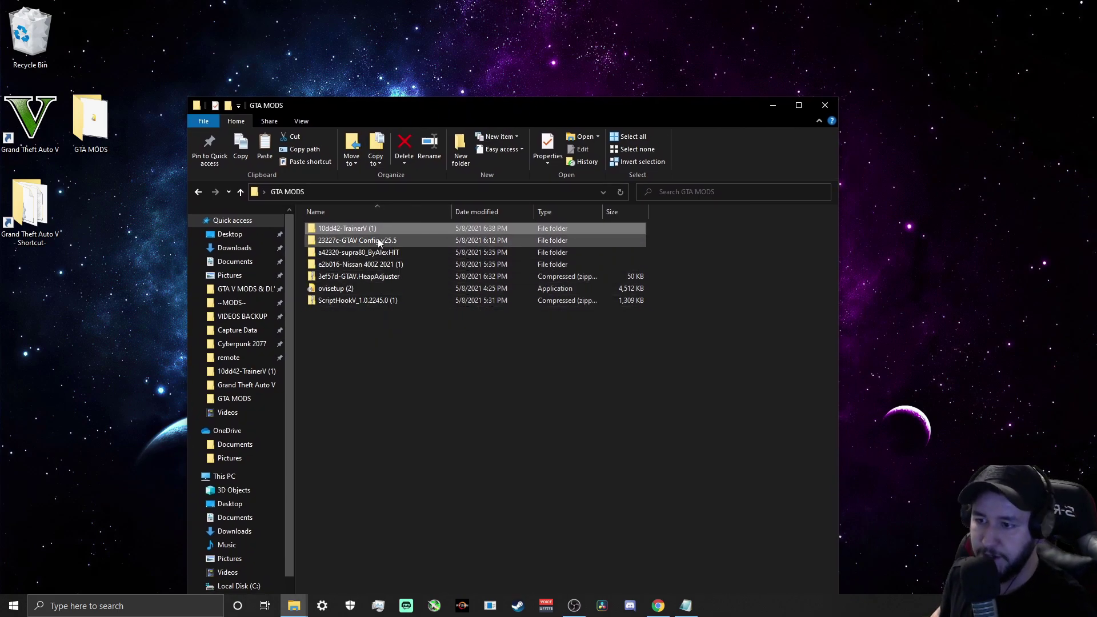
pyautogui.doubleClick(322, 289)
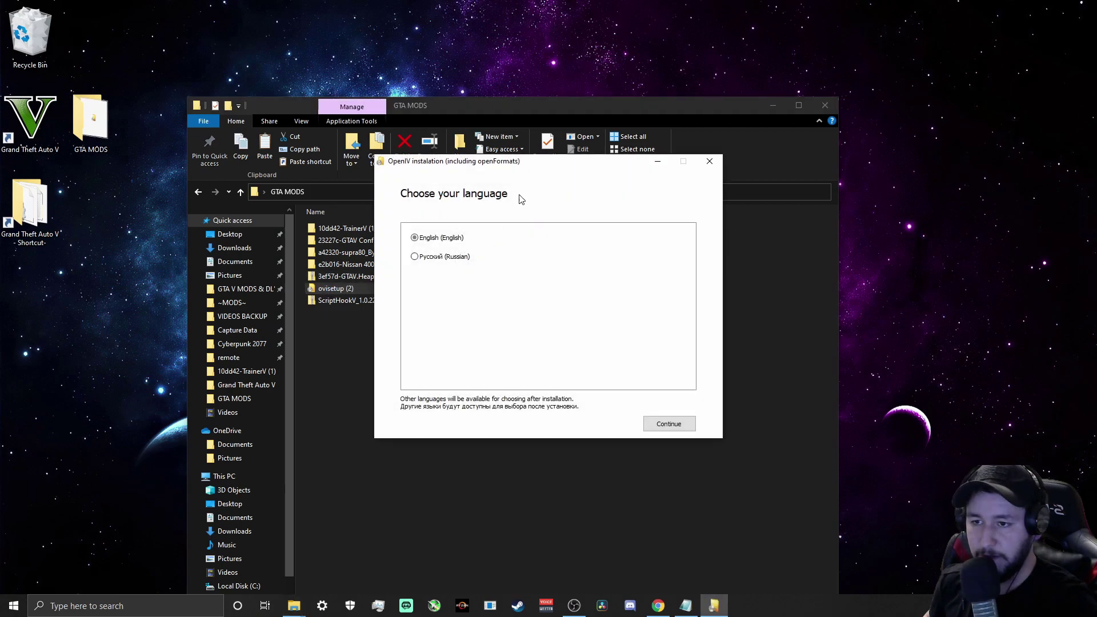
pyautogui.click(769, 107)
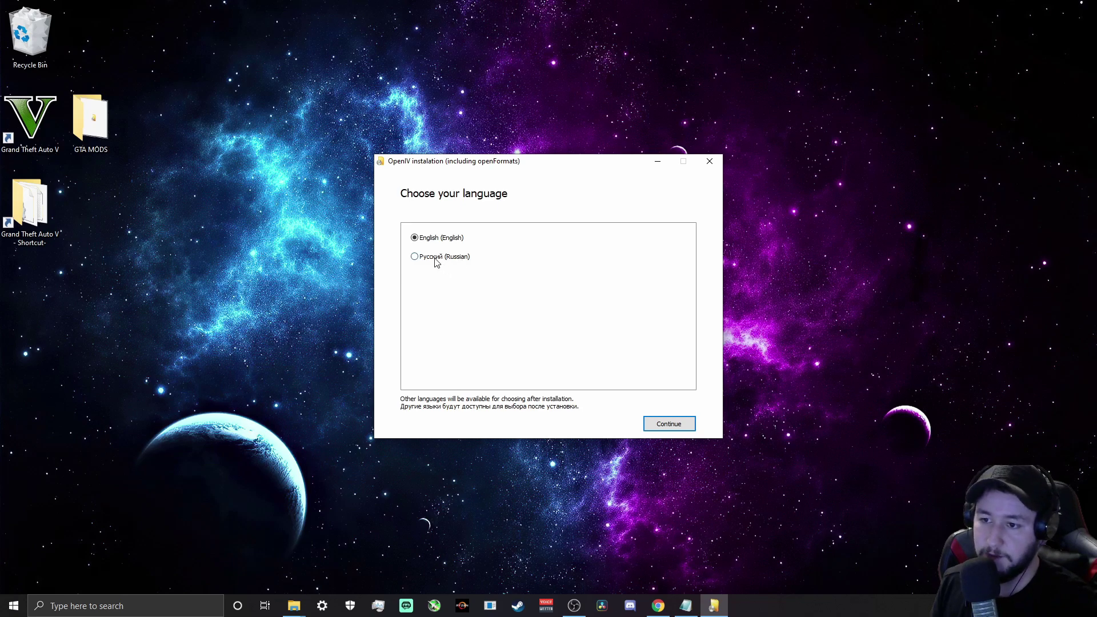
pyautogui.click(667, 425)
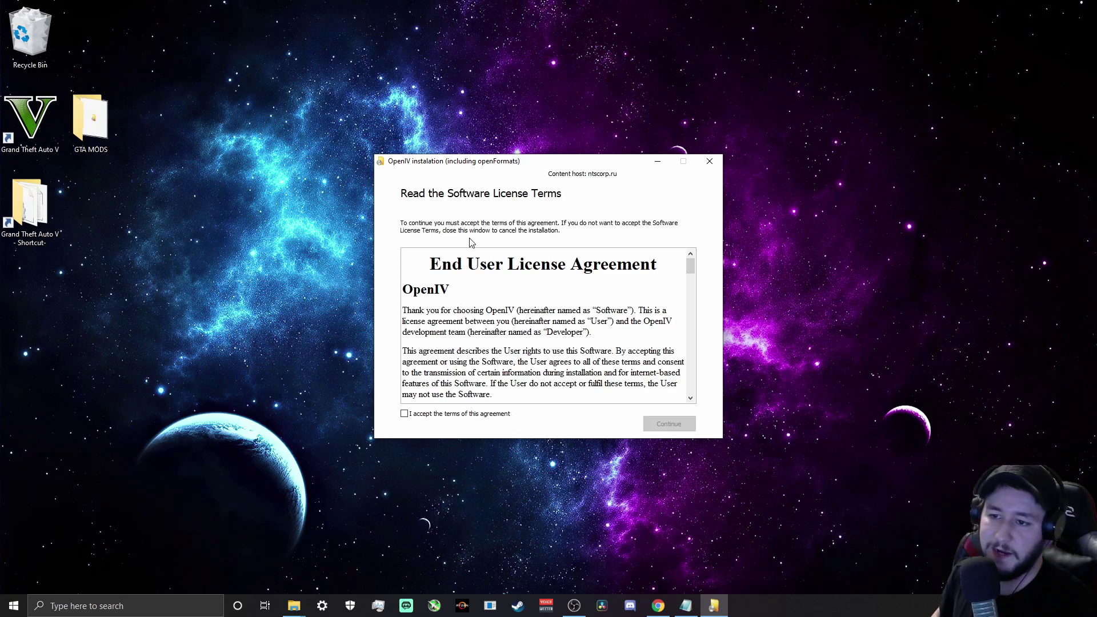
# Read through the OpenIV End User License Agreement and accept its terms to continue the installation.
pyautogui.scroll(-15, 461, 291)
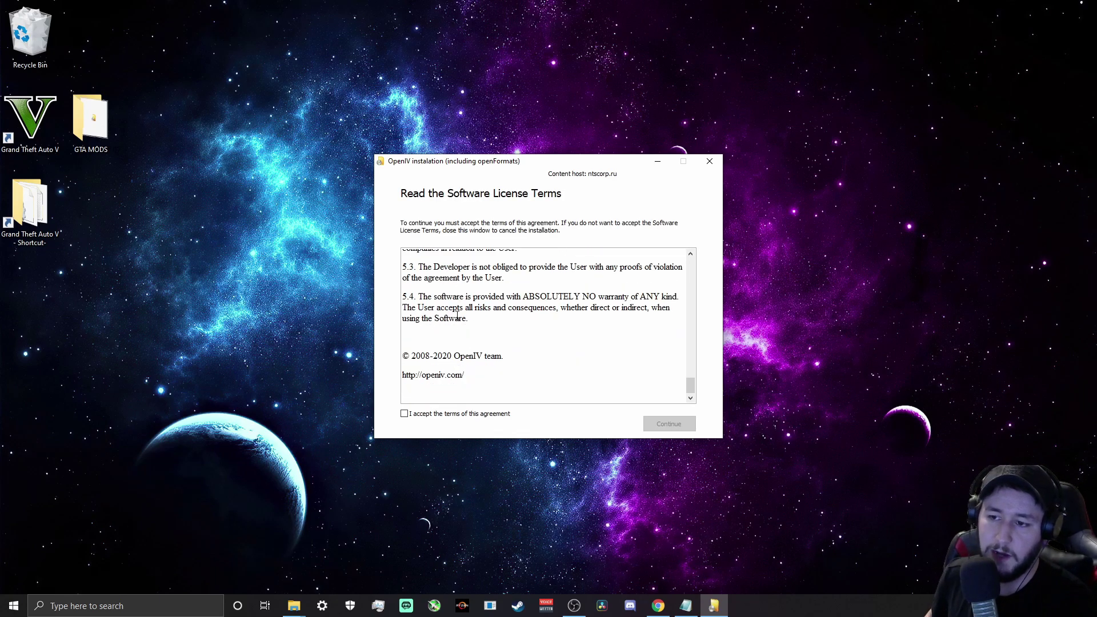
pyautogui.click(406, 415)
pyautogui.click(668, 423)
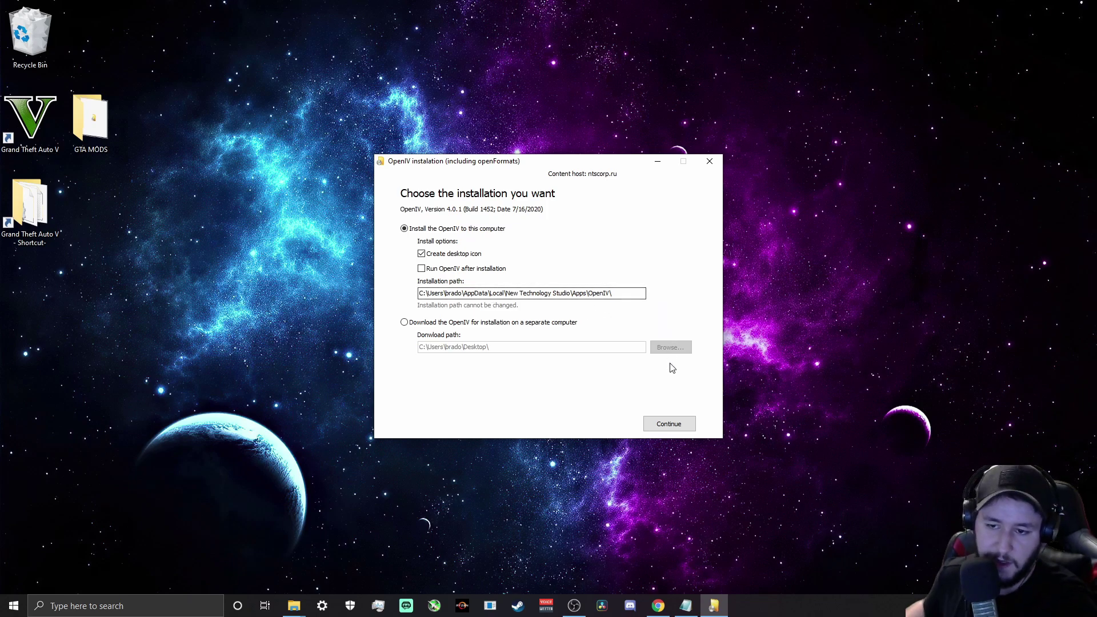
# Install OpenIV to this computer with a desktop icon, confirm the download, close the installer and launch OpenIV.
pyautogui.click(682, 422)
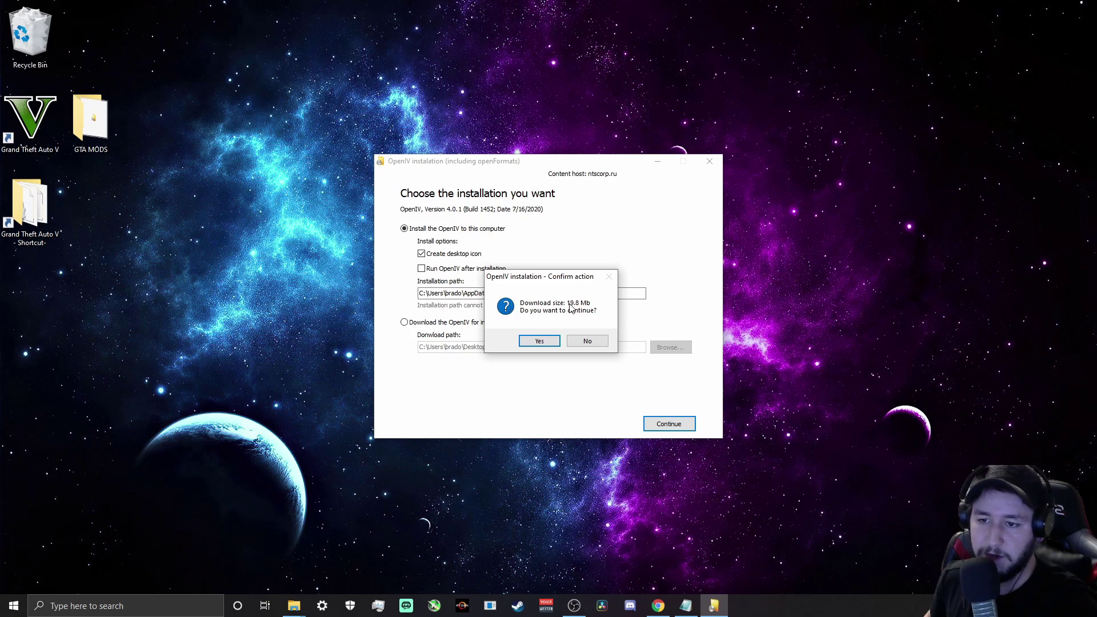
pyautogui.click(537, 341)
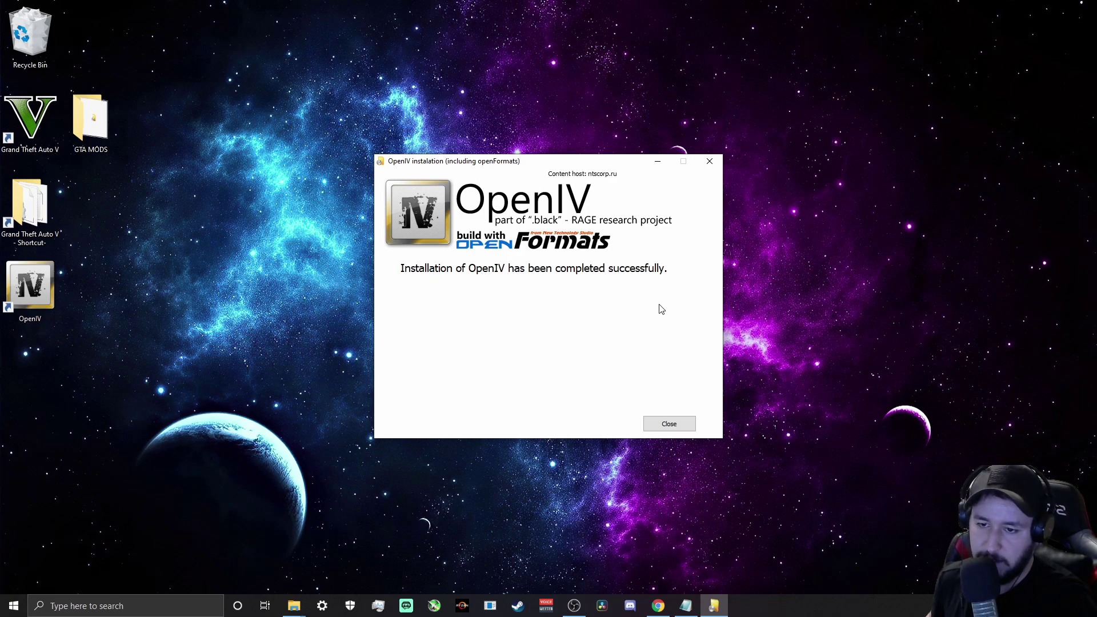
pyautogui.click(668, 424)
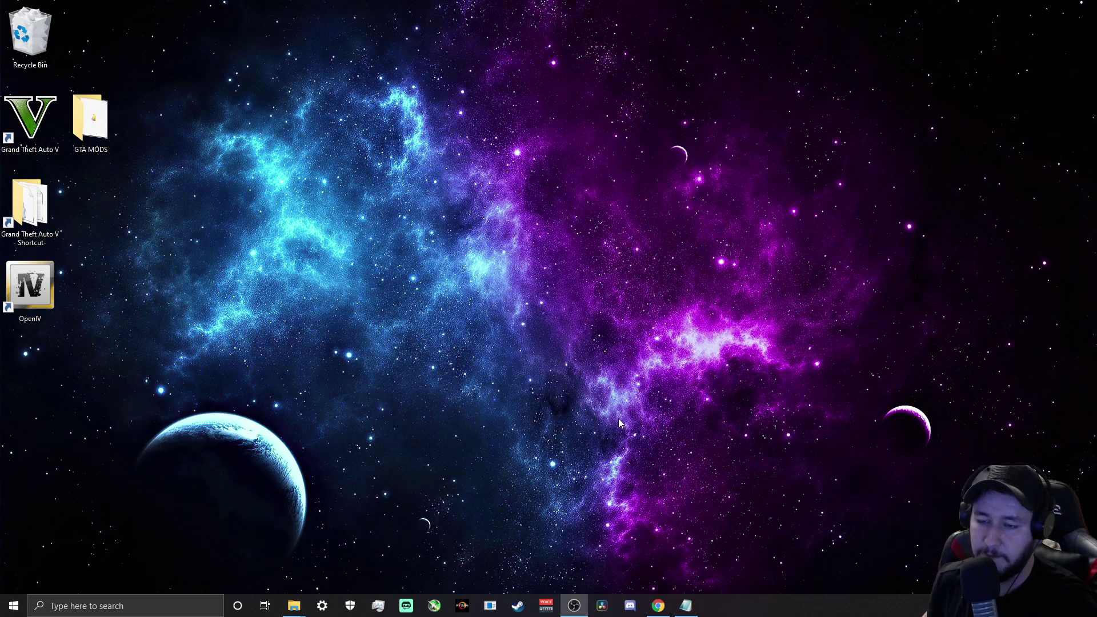
pyautogui.doubleClick(31, 282)
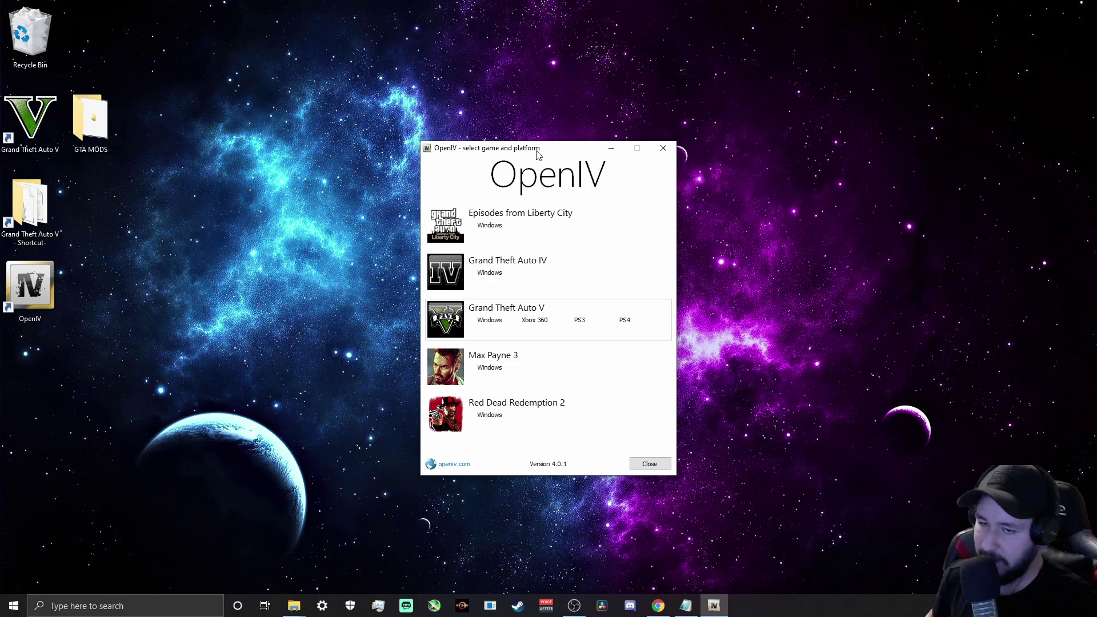
# Choose Grand Theft Auto V for Windows, set its location to F:\Steam\steamapps\common\Grand Theft Auto V\ and continue past the backup reminder.
pyautogui.moveTo(539, 152); pyautogui.dragTo(528, 149)
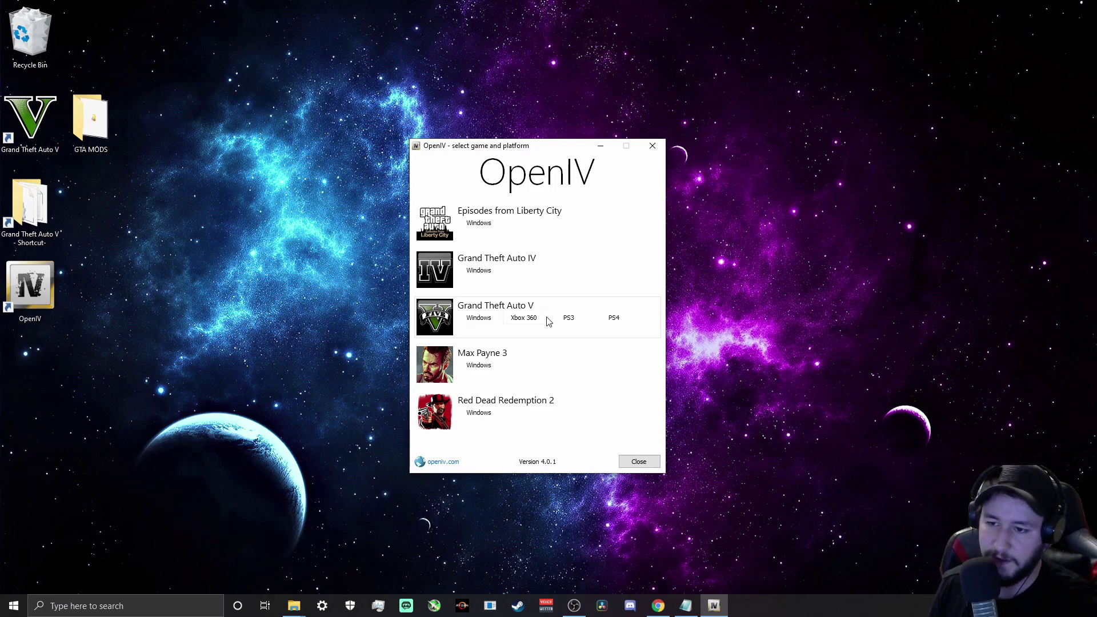
pyautogui.click(475, 320)
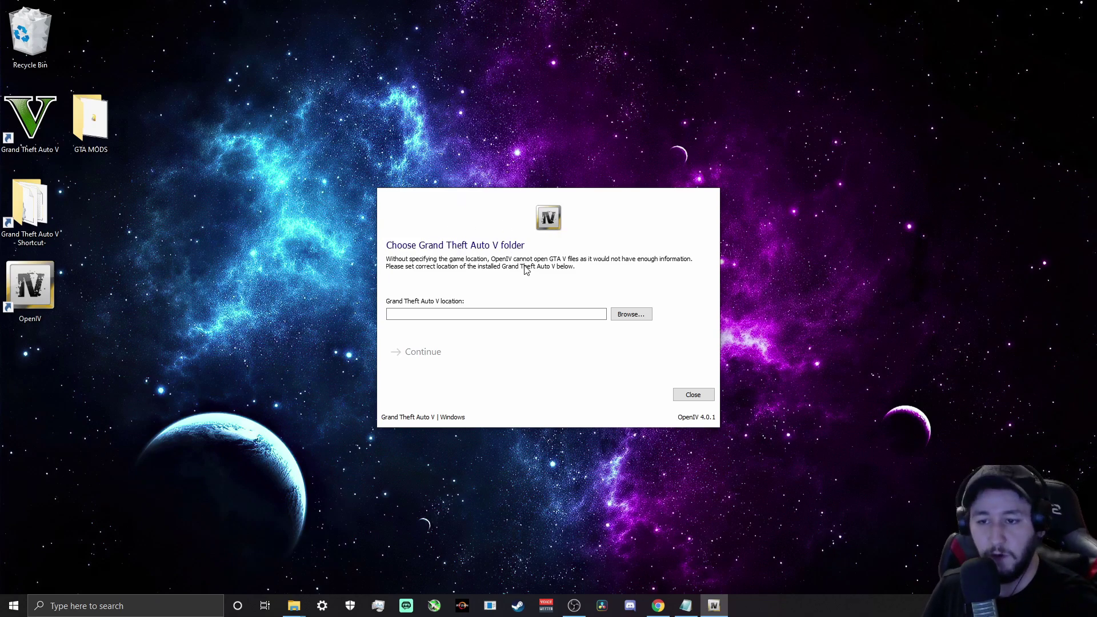
pyautogui.moveTo(420, 196); pyautogui.dragTo(416, 195)
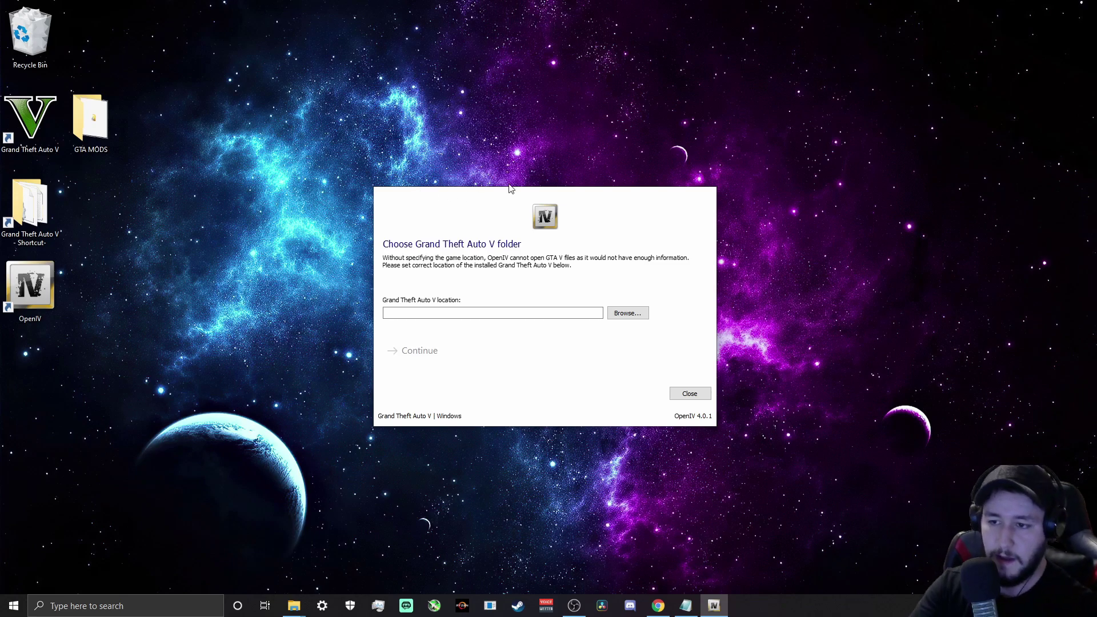
pyautogui.moveTo(480, 196); pyautogui.dragTo(477, 196)
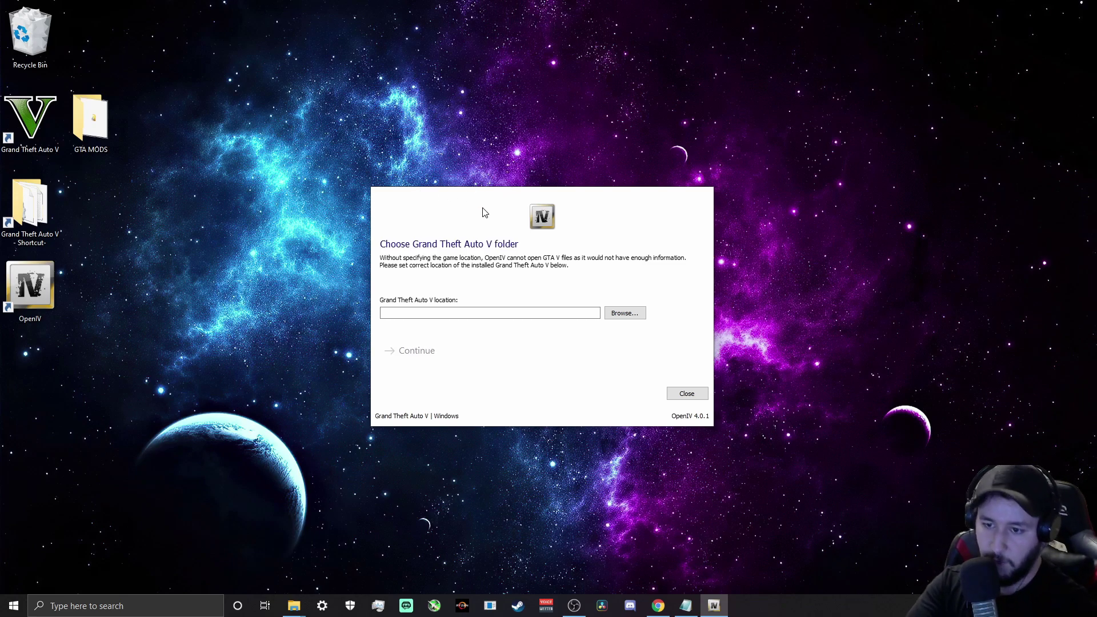
pyautogui.click(628, 314)
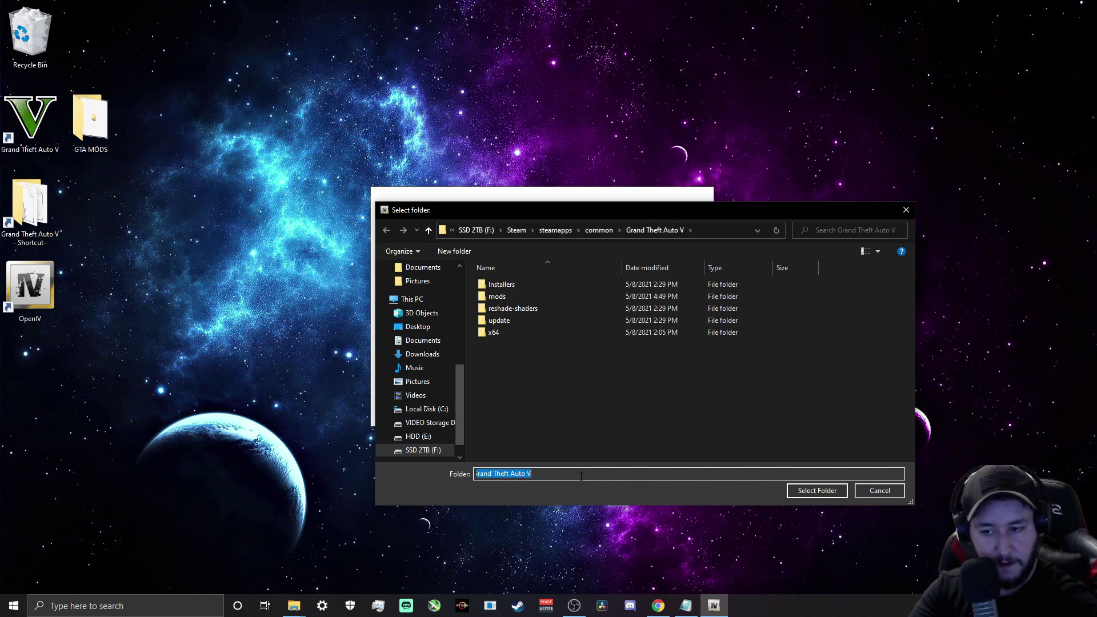
pyautogui.click(807, 491)
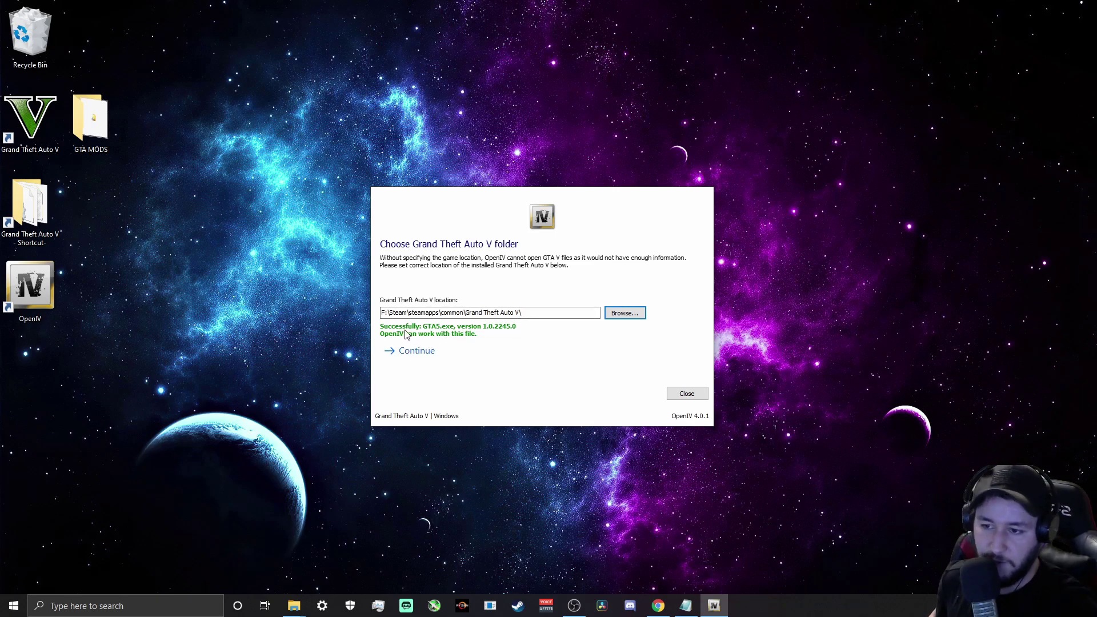
pyautogui.click(426, 351)
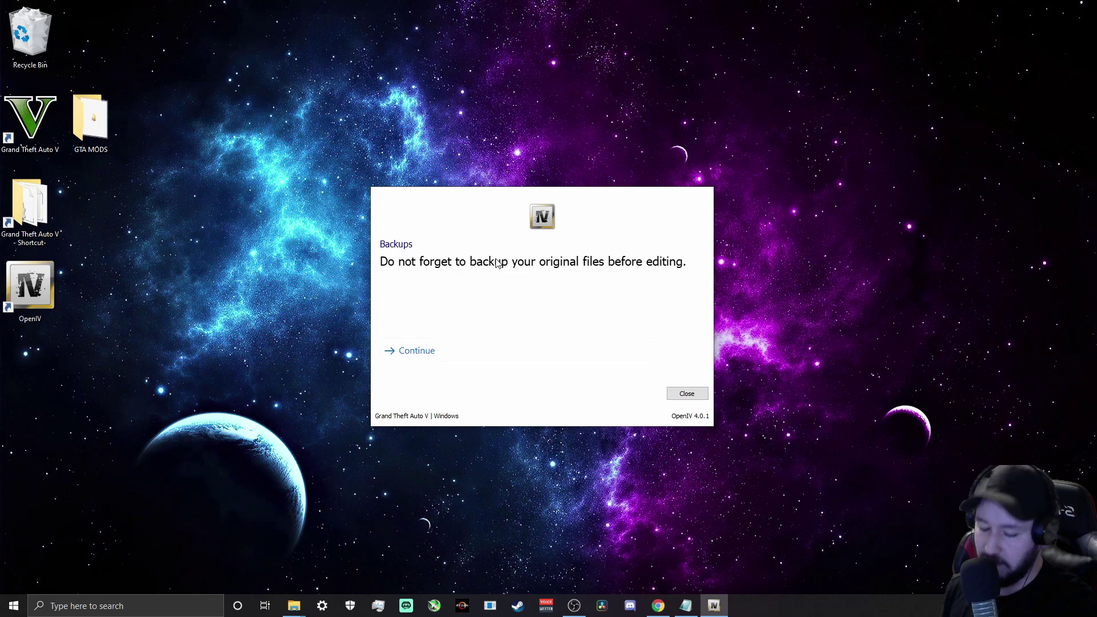
pyautogui.click(420, 351)
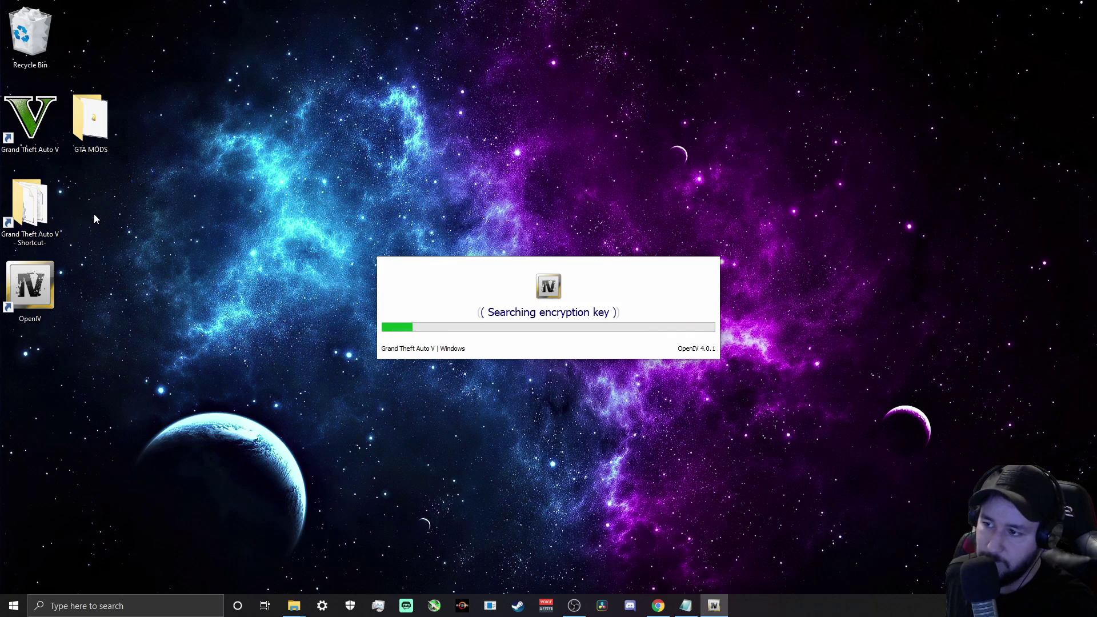
# Open the game folder from its desktop shortcut, go up to common, and view the Grand Theft Auto V folder's copy option without using it.
pyautogui.doubleClick(40, 216)
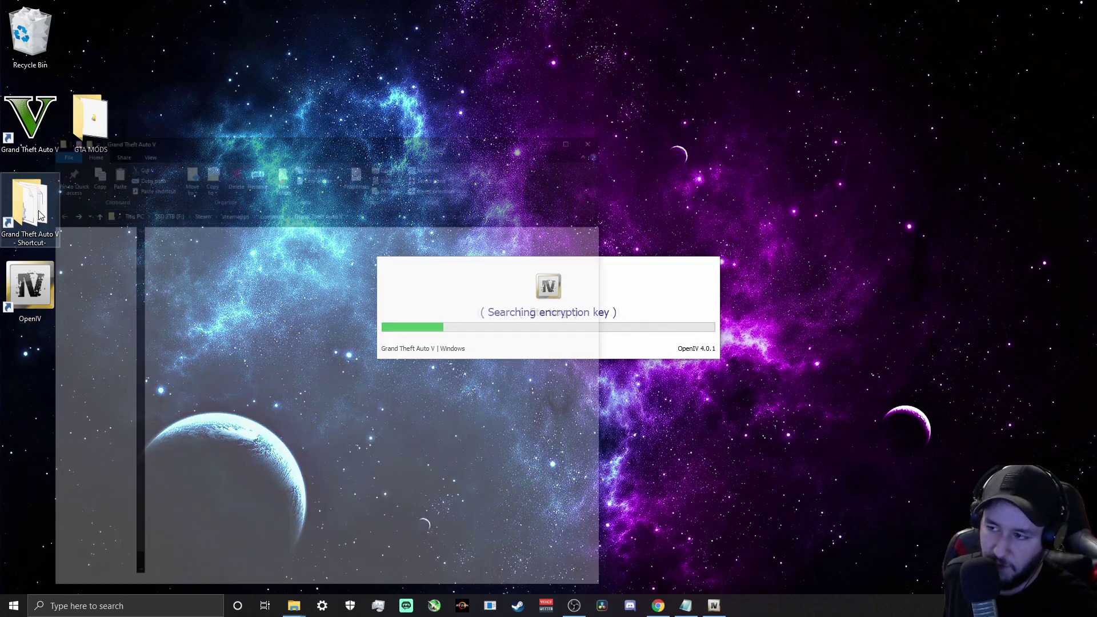
pyautogui.moveTo(271, 17); pyautogui.dragTo(315, 66)
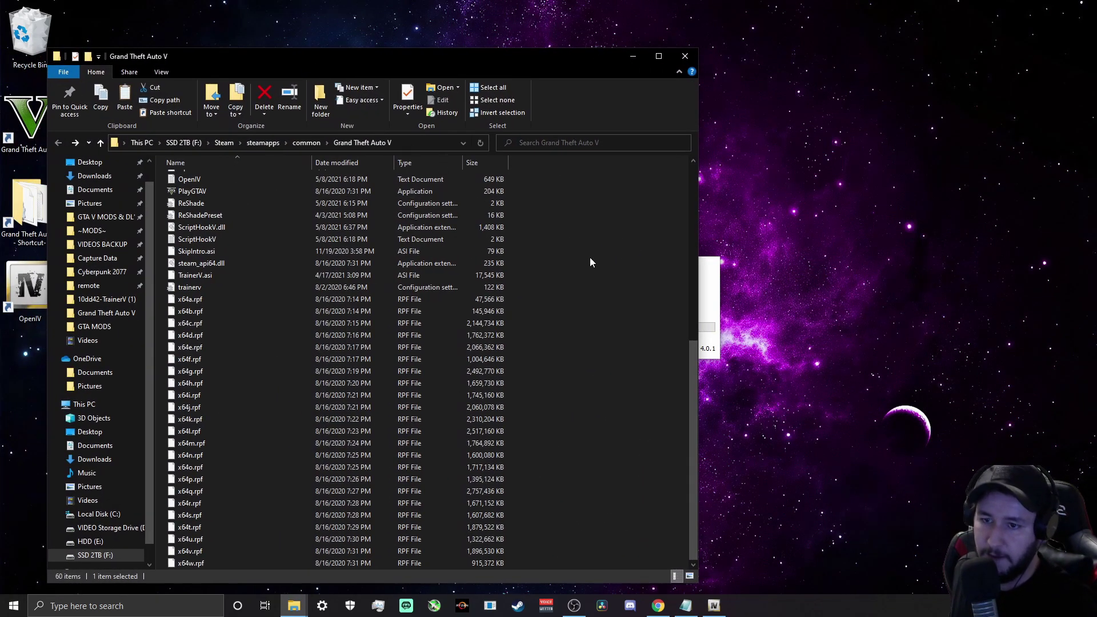
pyautogui.scroll(9, 581, 251)
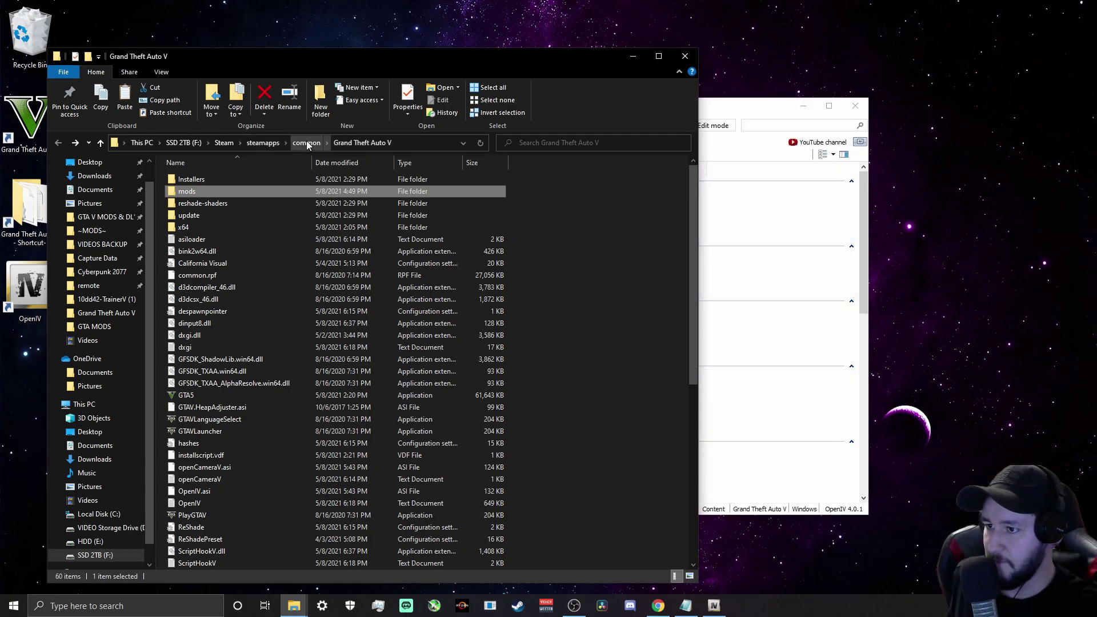
pyautogui.click(306, 142)
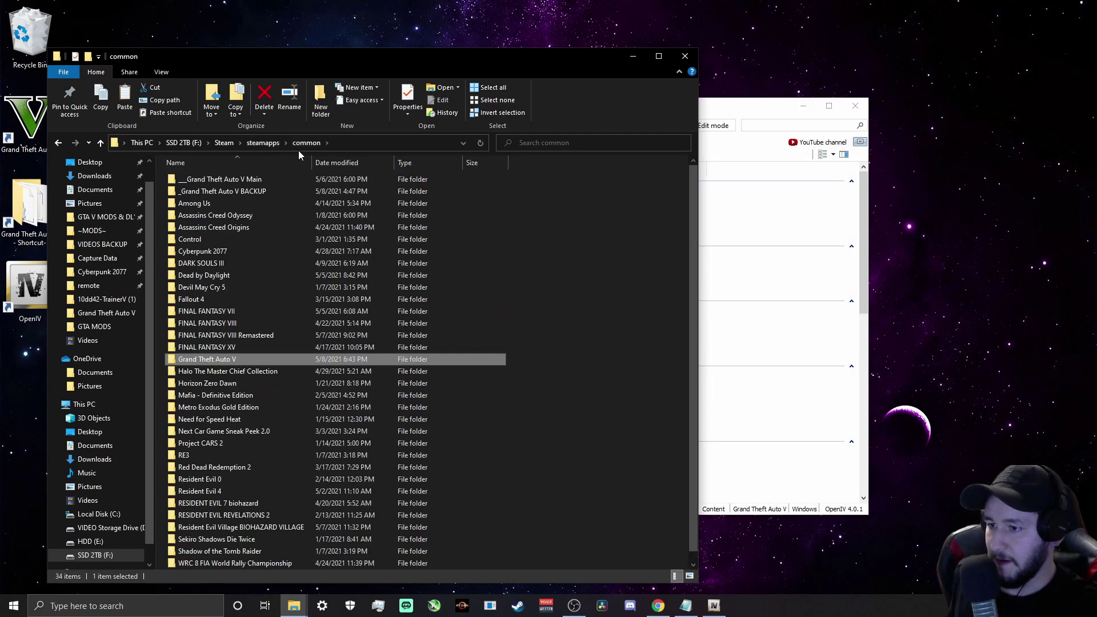
pyautogui.rightClick(225, 360)
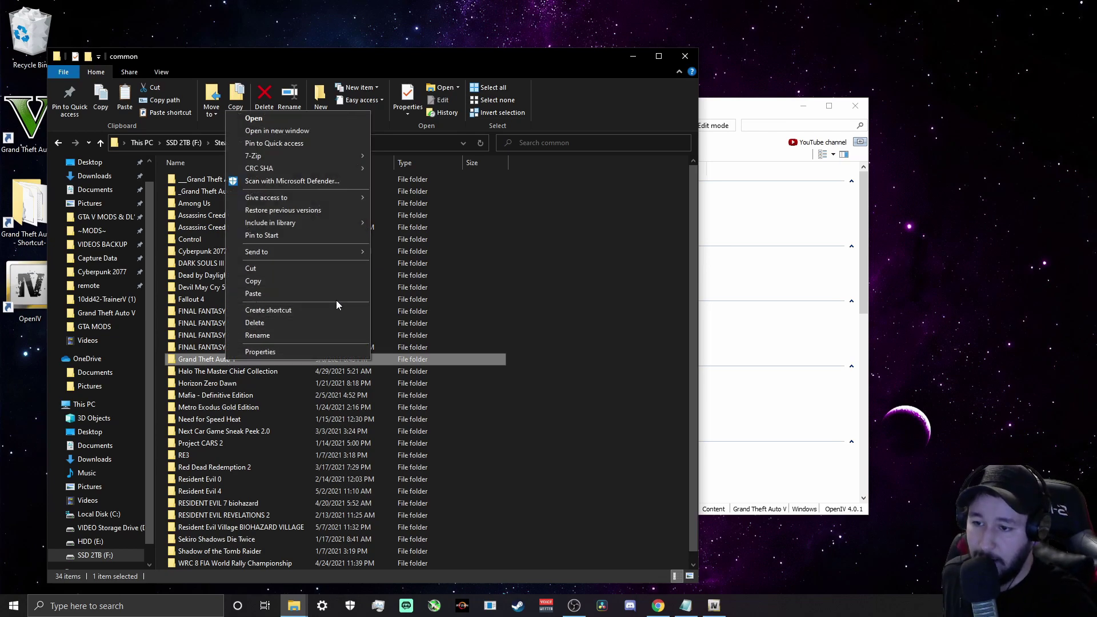
pyautogui.click(651, 332)
pyautogui.click(651, 331)
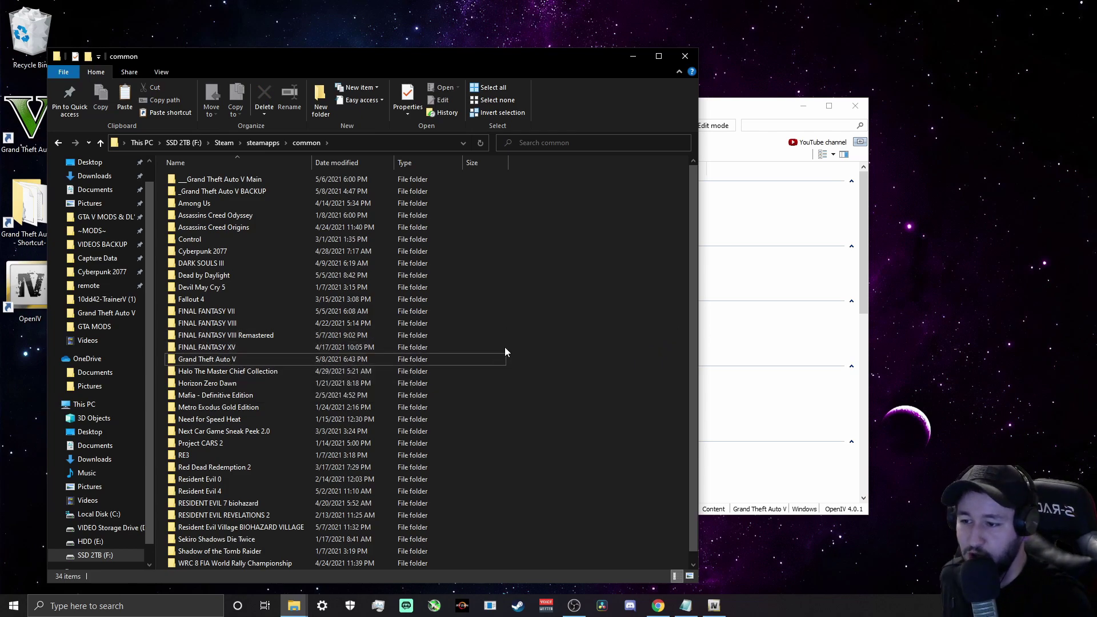
# Return to the Grand Theft Auto V folder, look through its files and minimize the file window.
pyautogui.click(58, 144)
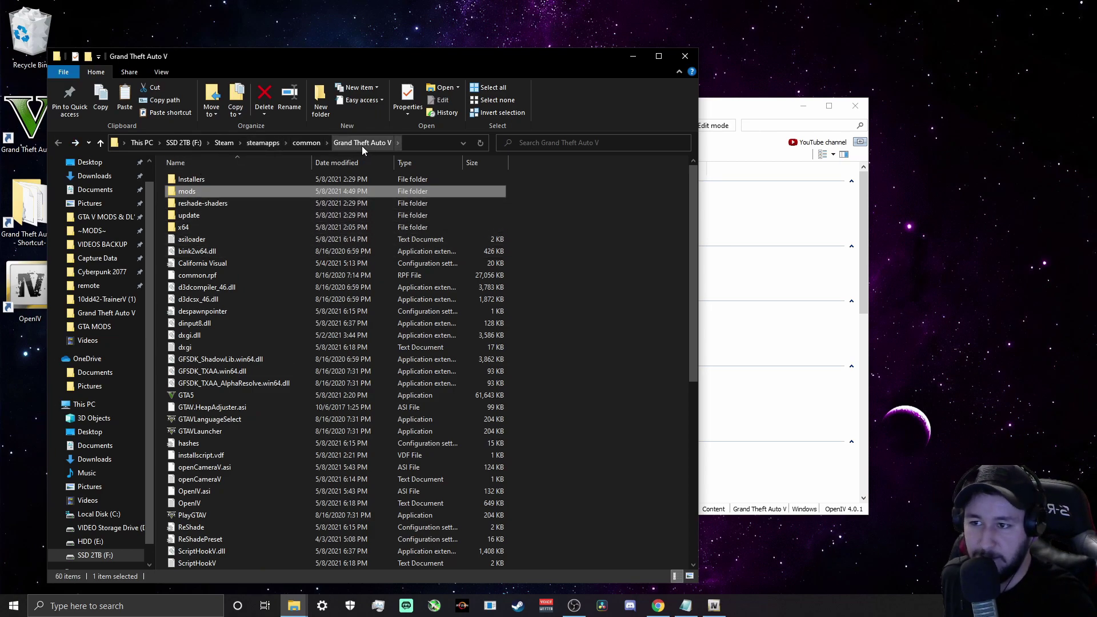
pyautogui.scroll(-9, 252, 412)
pyautogui.scroll(9, 258, 518)
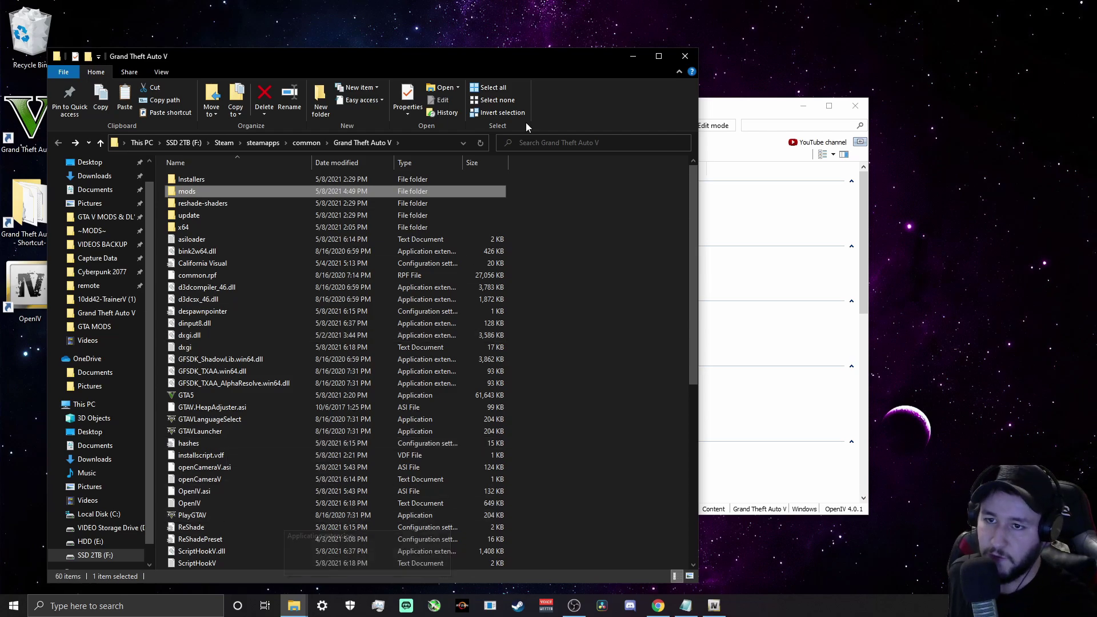
pyautogui.click(633, 56)
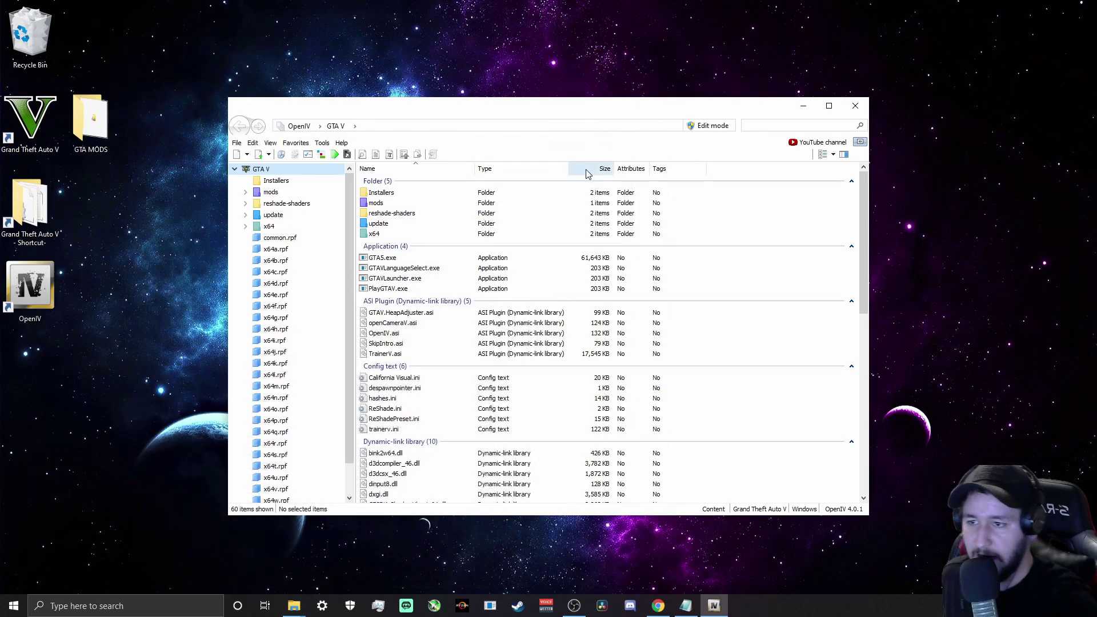
# Reposition the OpenIV window and maximize it.
pyautogui.click(511, 98)
pyautogui.moveTo(511, 99); pyautogui.dragTo(479, 111)
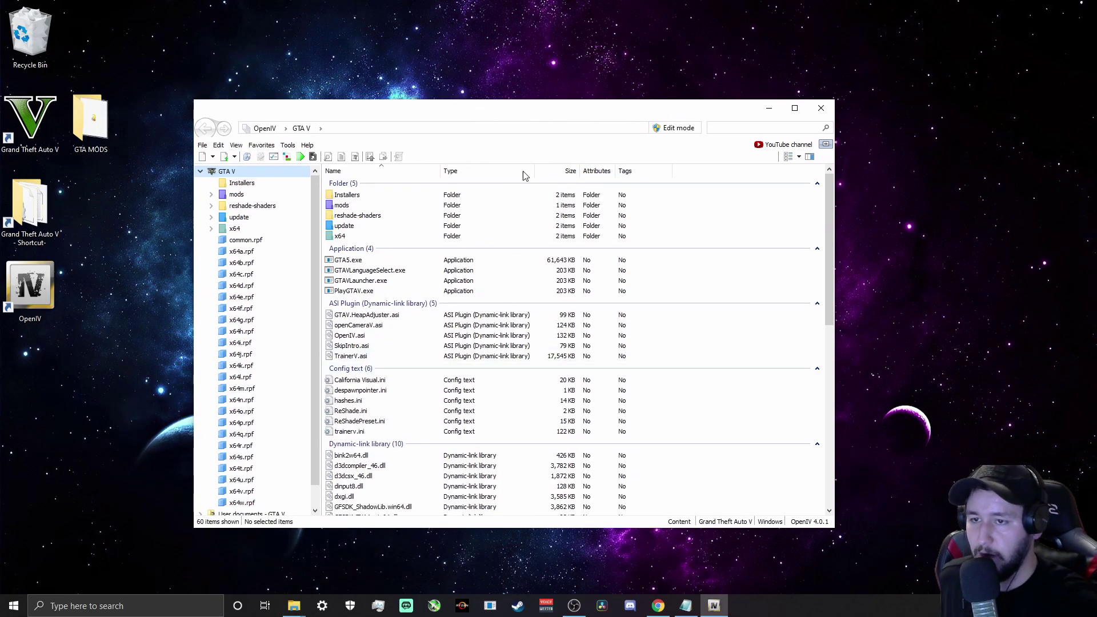
pyautogui.doubleClick(498, 115)
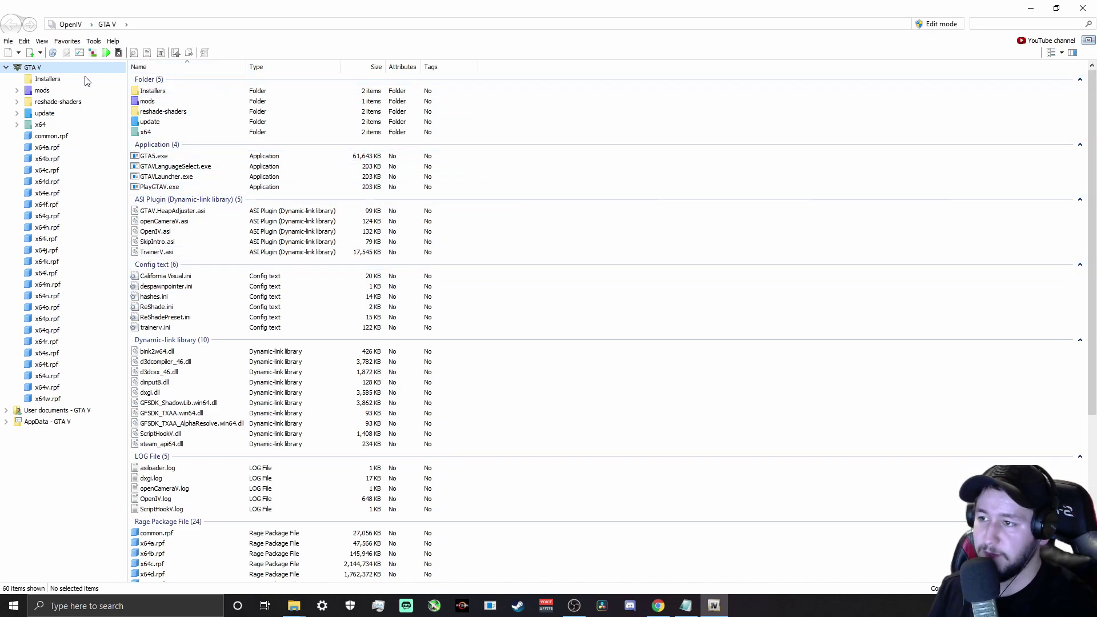
# Examine the contents of the mods, update and x64 folders and common.rpf, dismissing the edit mode notice.
pyautogui.click(42, 91)
pyautogui.click(40, 125)
pyautogui.click(45, 114)
pyautogui.click(40, 126)
pyautogui.click(44, 114)
pyautogui.click(42, 91)
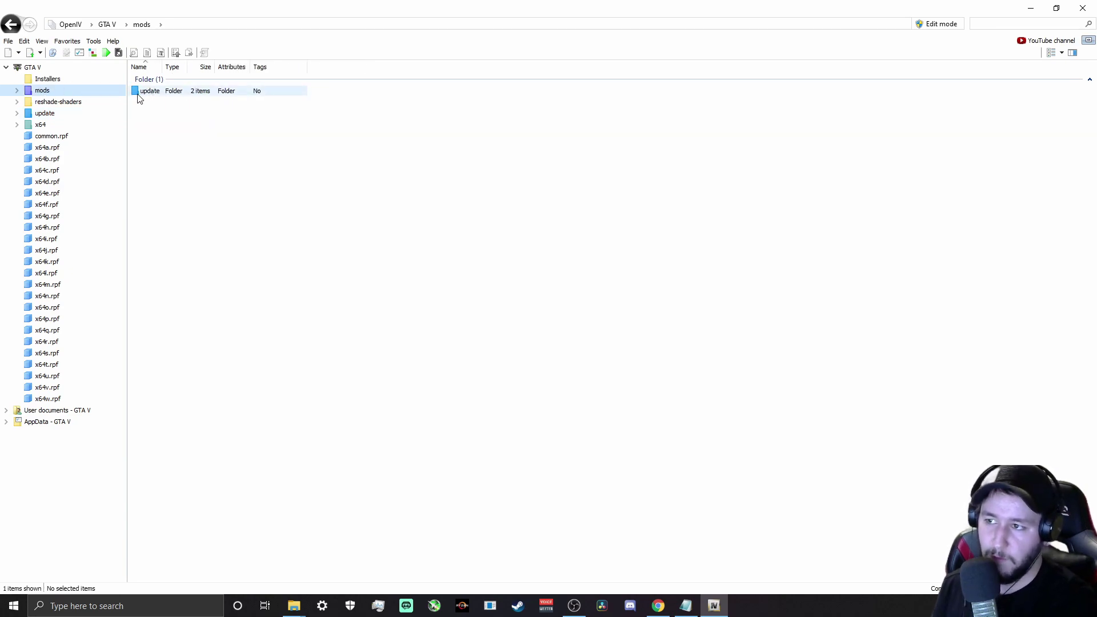
pyautogui.click(45, 114)
pyautogui.click(41, 126)
pyautogui.click(52, 136)
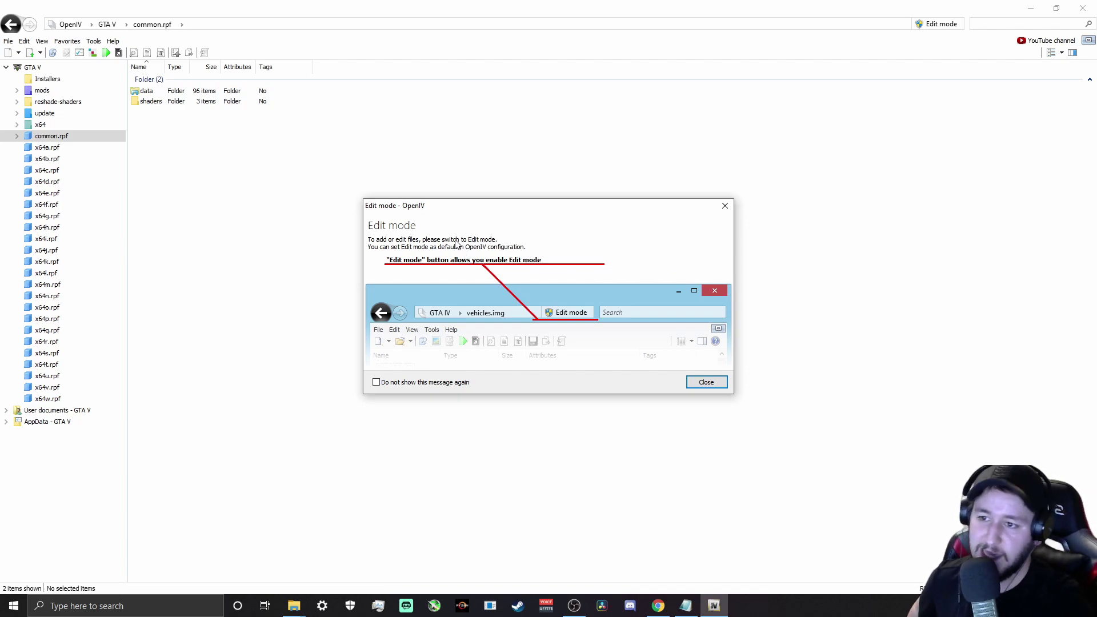
pyautogui.click(706, 383)
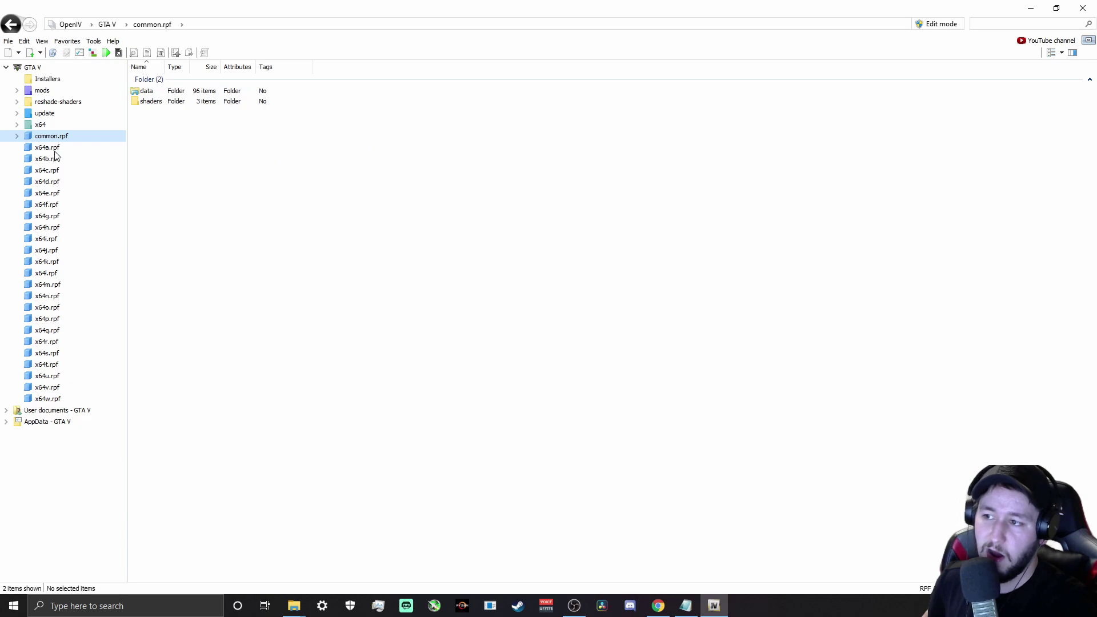
# Browse x64a.rpf through levels, gta5, destruction and exterior, view des_aquaduct.ymt, and go back to the destruction folder.
pyautogui.click(38, 149)
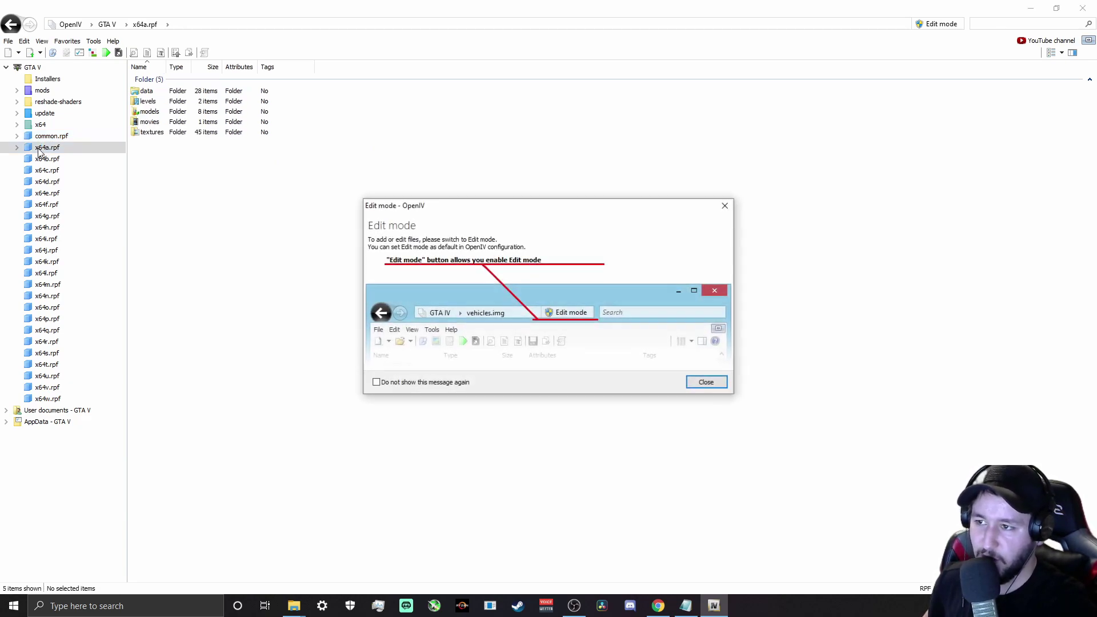
pyautogui.click(707, 383)
pyautogui.doubleClick(150, 103)
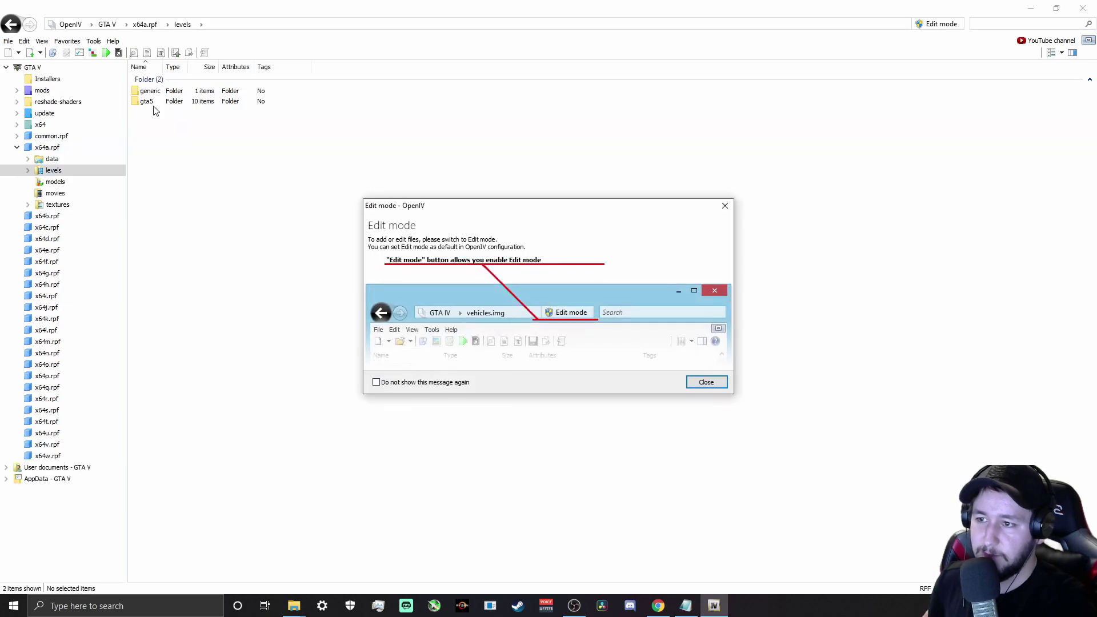
pyautogui.click(697, 381)
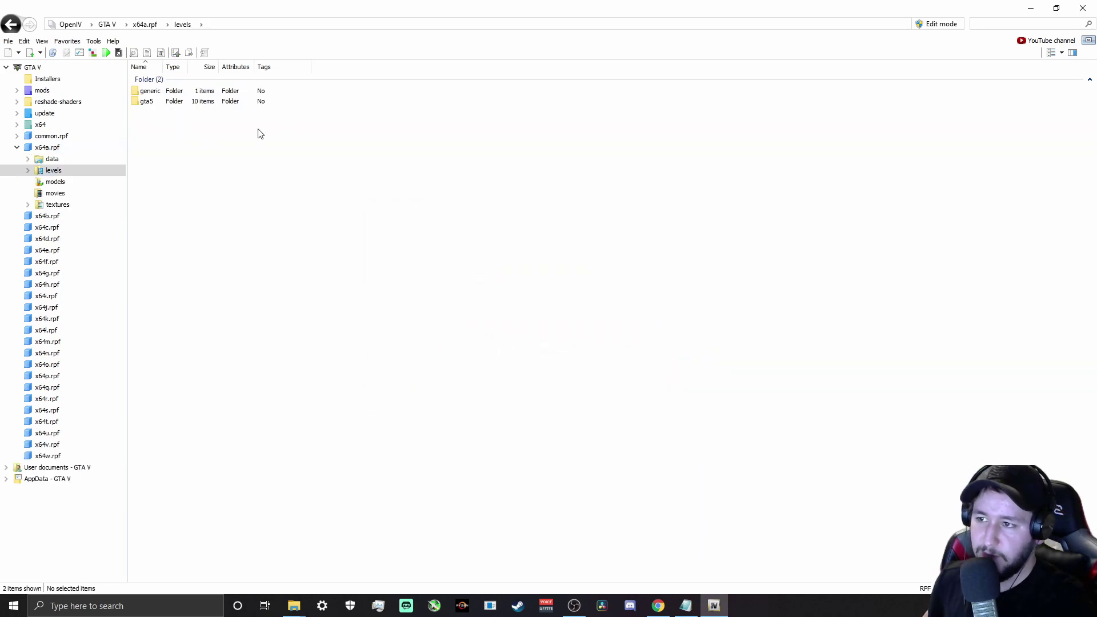
pyautogui.doubleClick(156, 103)
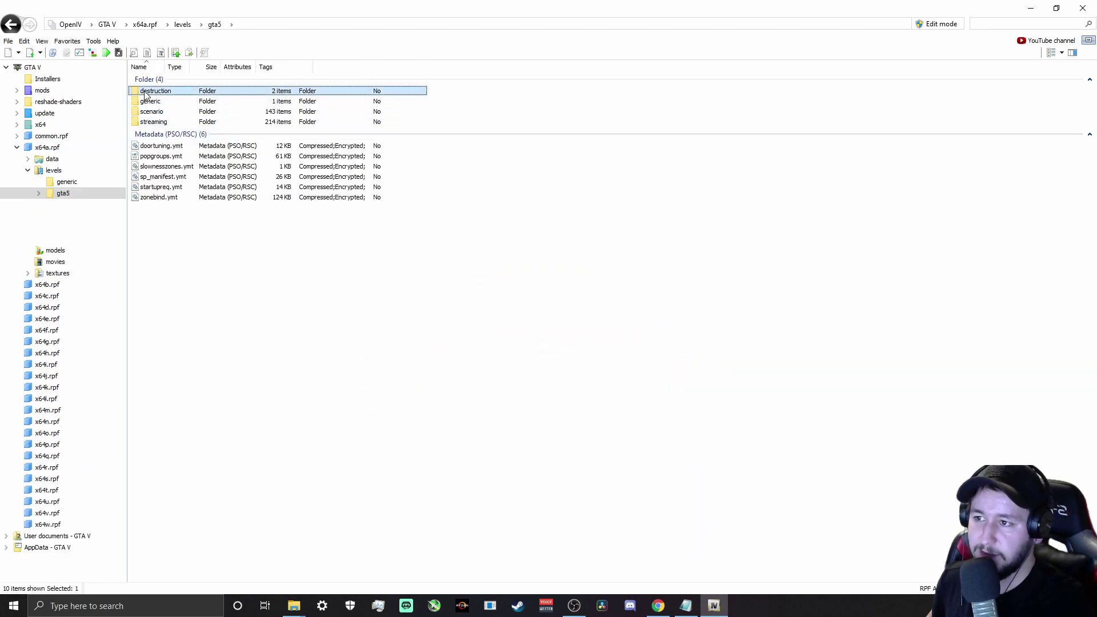
pyautogui.doubleClick(147, 92)
pyautogui.doubleClick(145, 95)
pyautogui.doubleClick(156, 91)
pyautogui.click(783, 155)
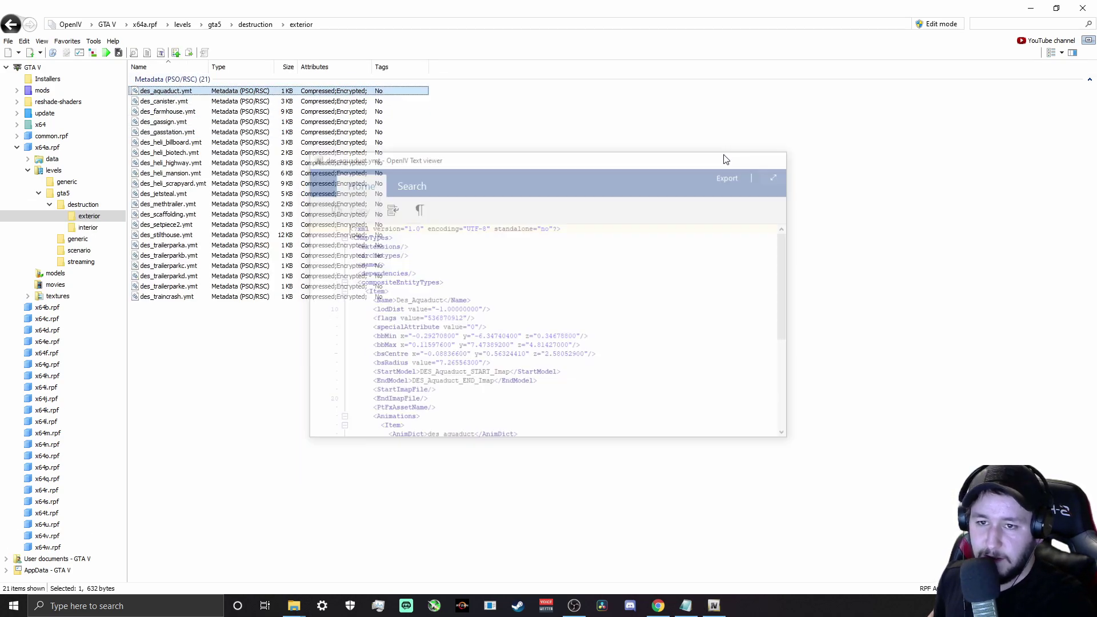
pyautogui.click(11, 24)
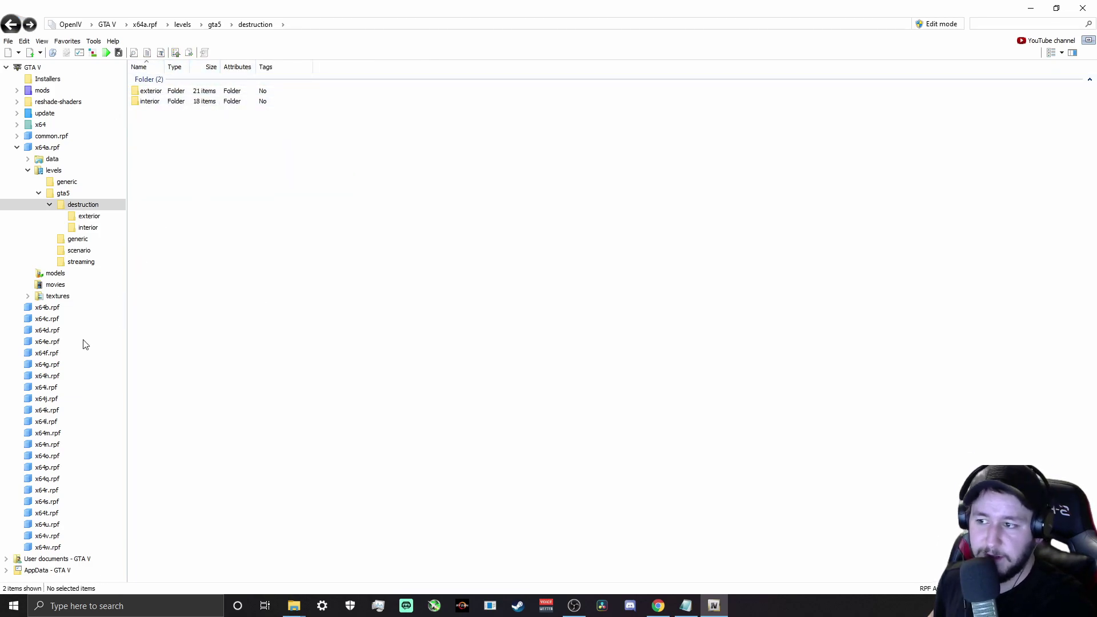
# Open x64b.rpf and turn on edit mode, accepting the automatic-save warning.
pyautogui.click(48, 307)
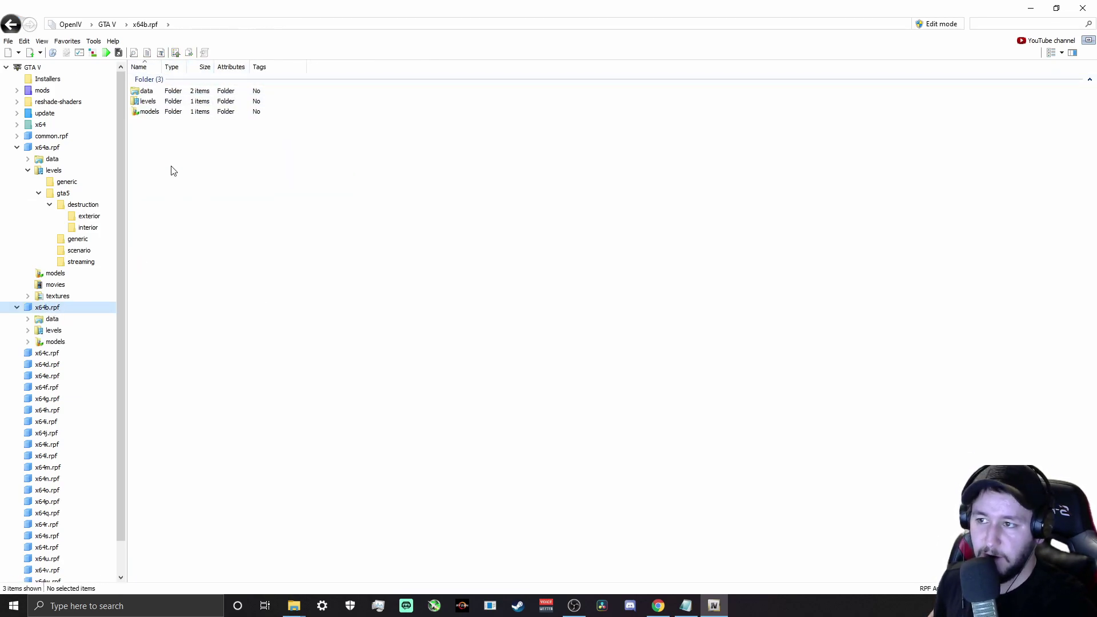
pyautogui.click(937, 25)
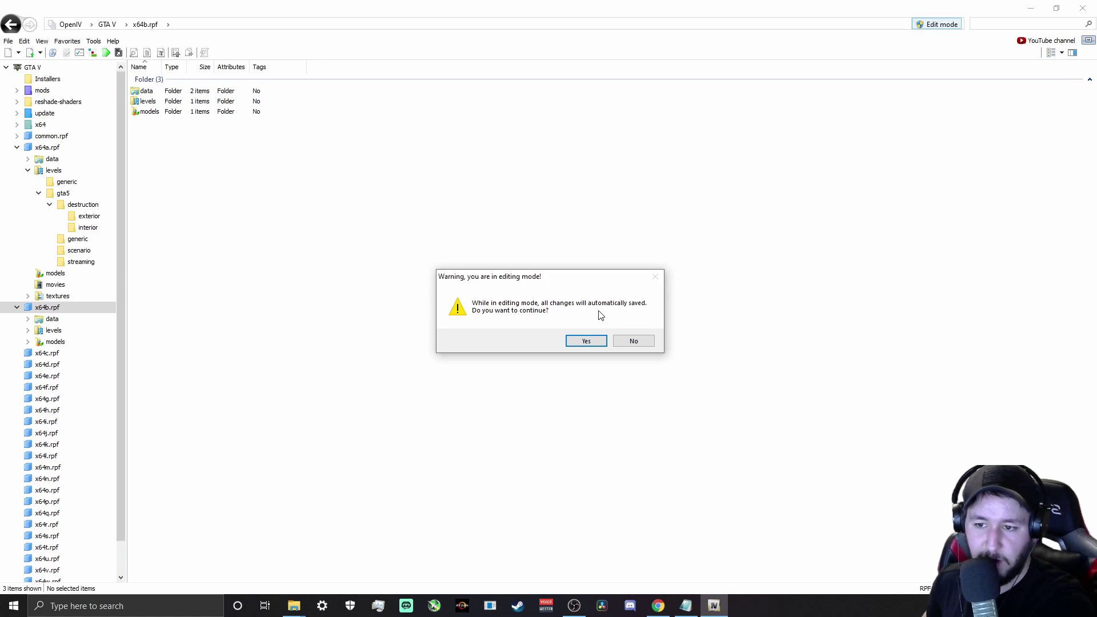
pyautogui.click(586, 341)
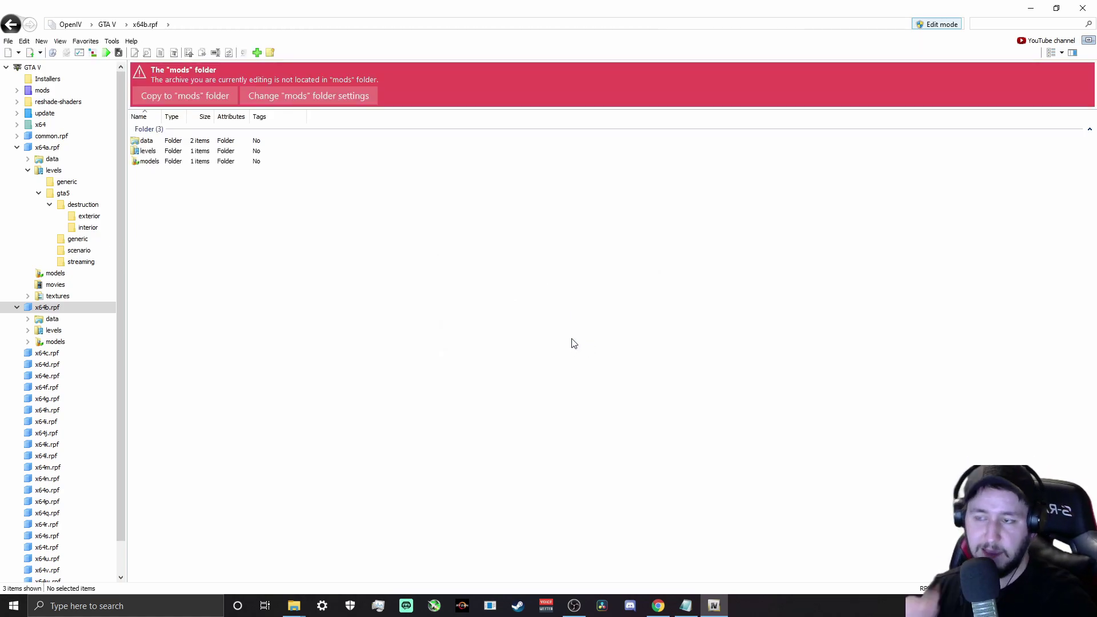
# Collapse the expanded x64a.rpf and x64b.rpf archives in the folder tree and open x64a.rpf in edit mode.
pyautogui.click(33, 69)
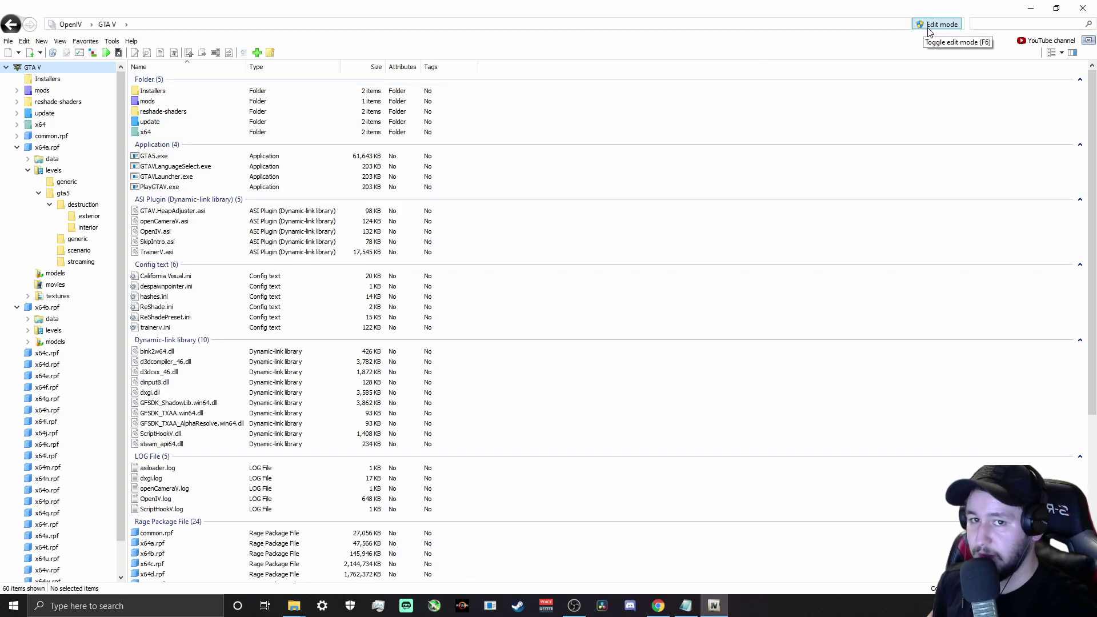
pyautogui.click(47, 308)
pyautogui.click(17, 148)
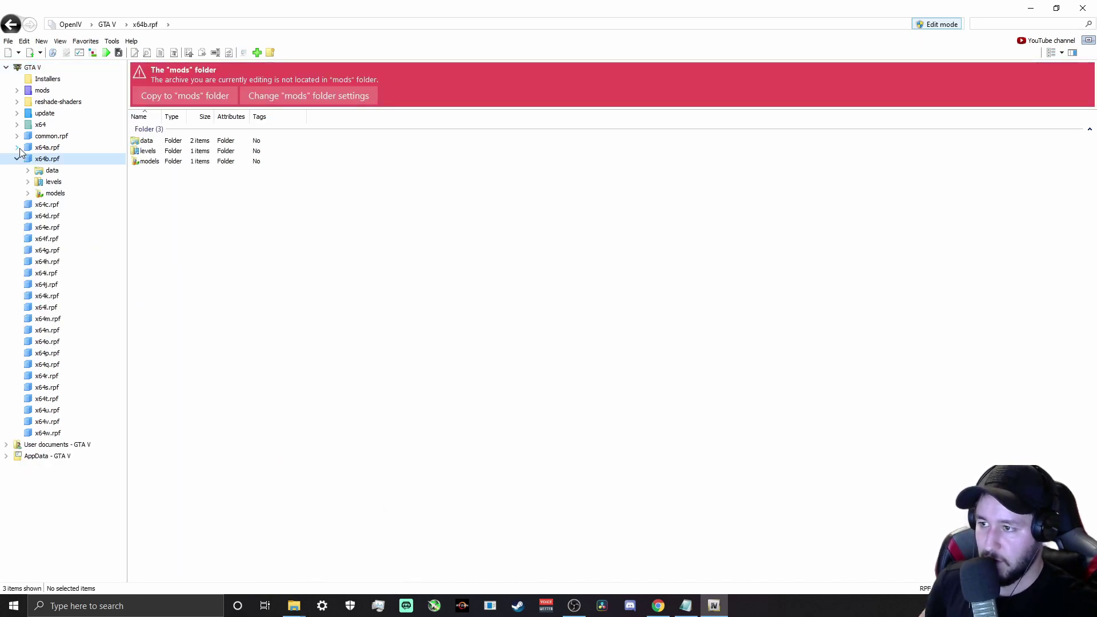
pyautogui.click(18, 160)
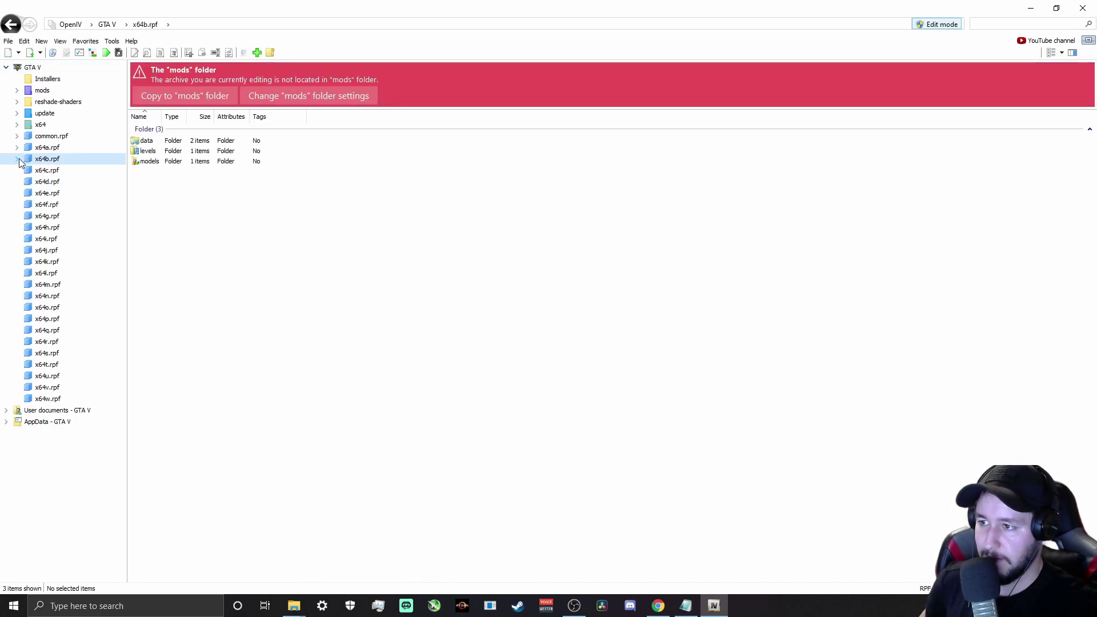
pyautogui.click(37, 103)
pyautogui.click(47, 148)
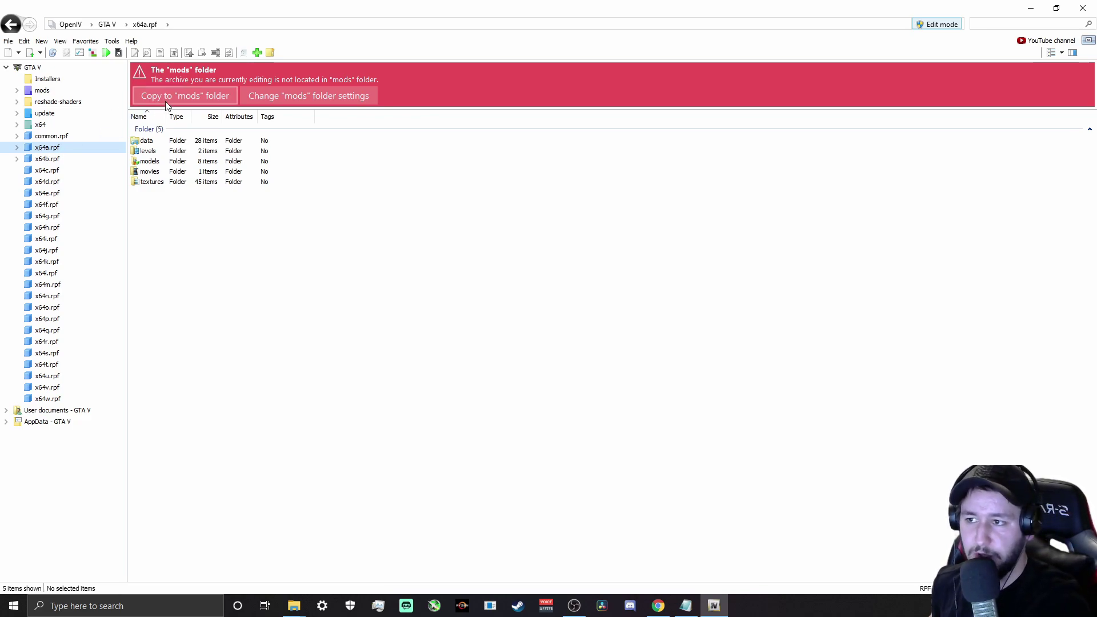
# Open mods, update, x64 and dlcpacks in turn, and look through the folders inside dlcpacks.
pyautogui.click(41, 91)
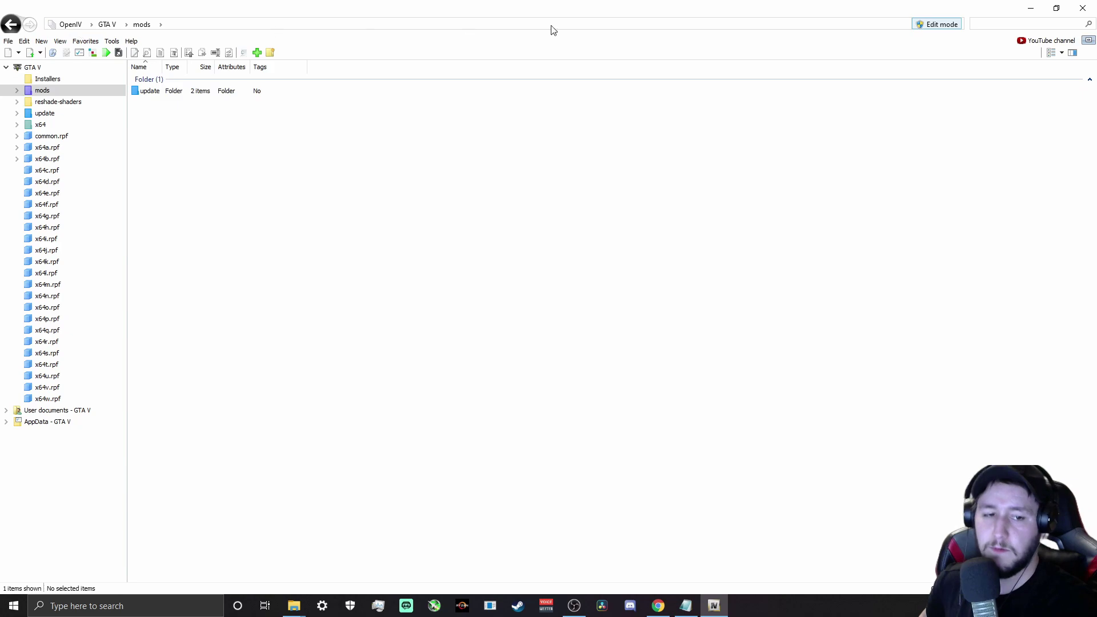
pyautogui.doubleClick(148, 92)
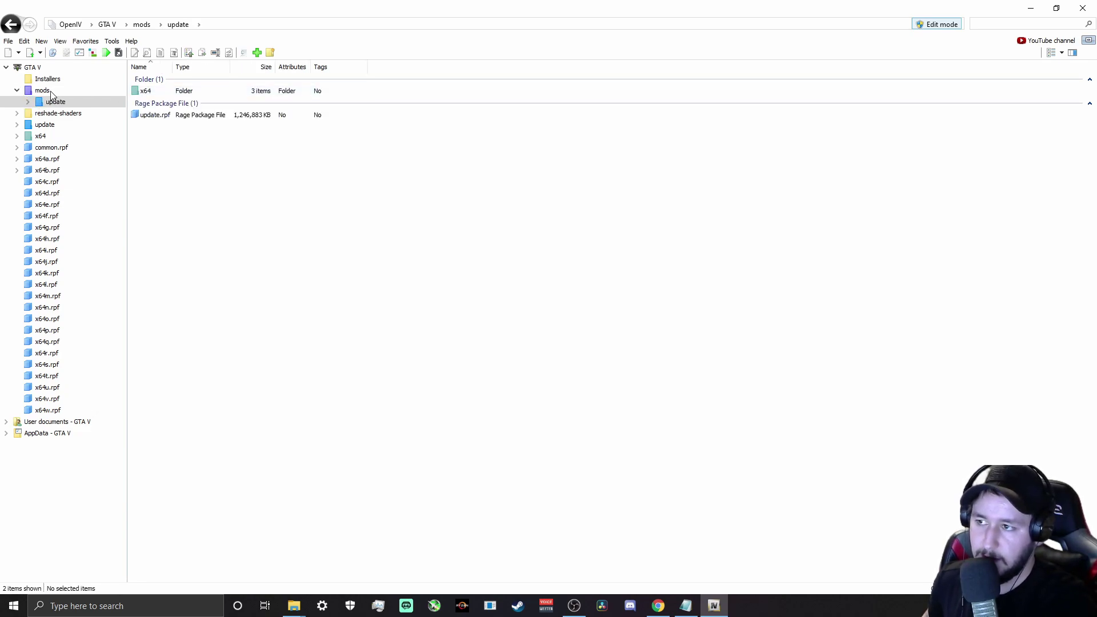
pyautogui.doubleClick(147, 92)
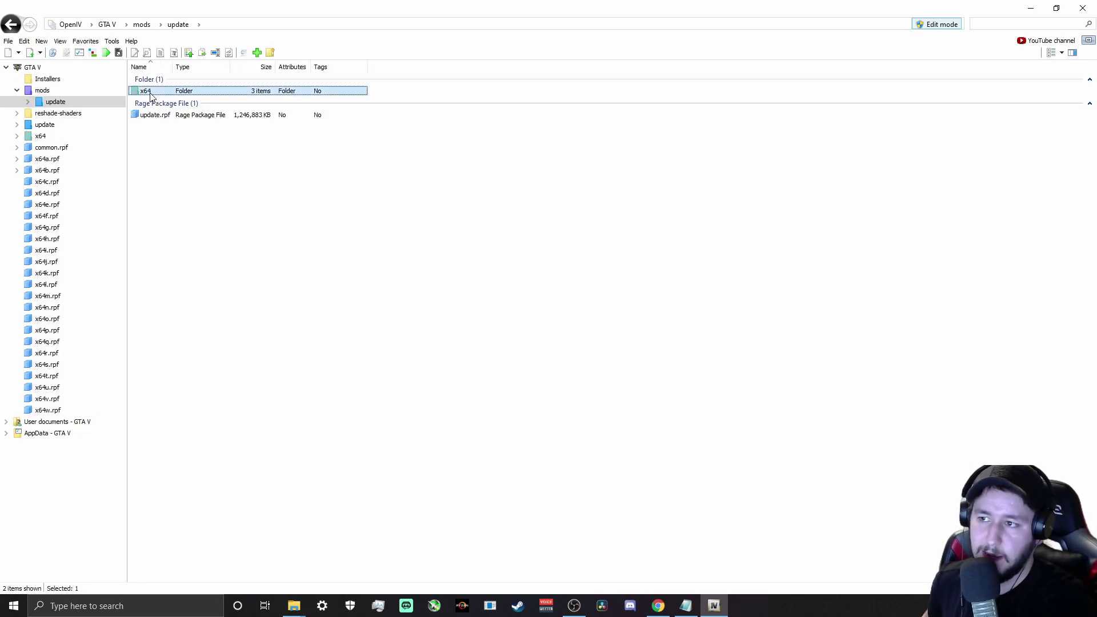
pyautogui.click(150, 103)
pyautogui.doubleClick(150, 103)
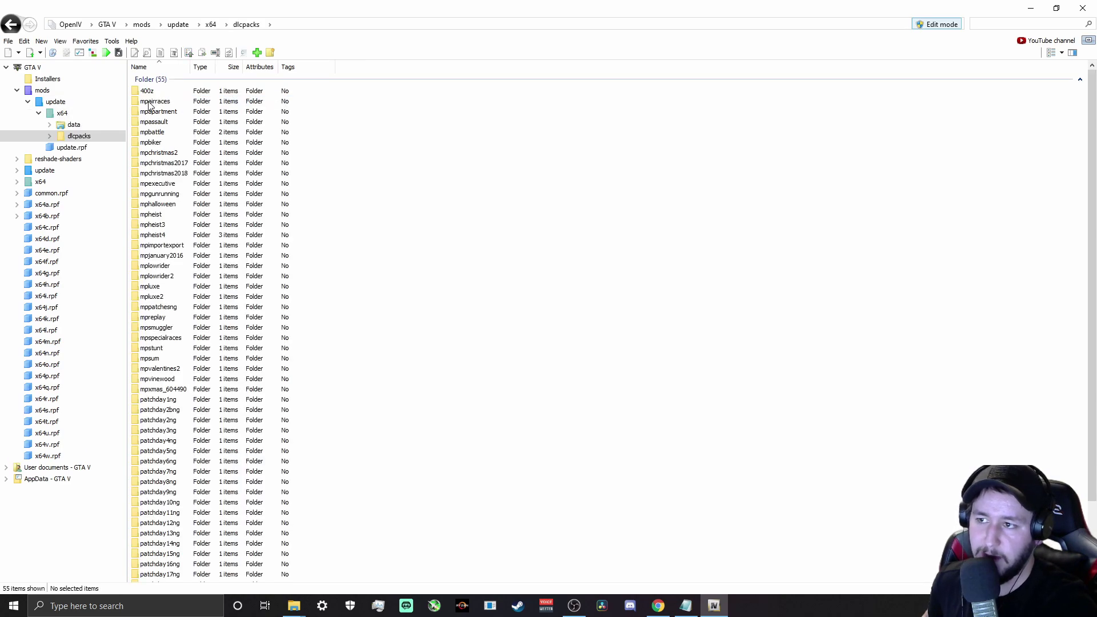
pyautogui.scroll(-3, 249, 171)
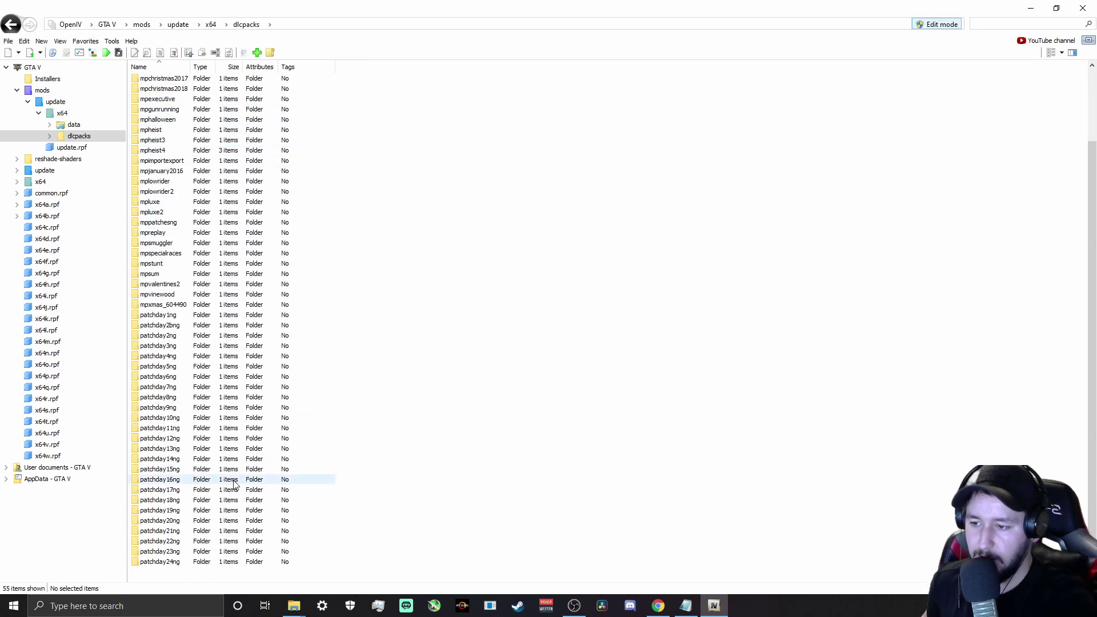
pyautogui.scroll(3, 200, 423)
pyautogui.scroll(-3, 194, 464)
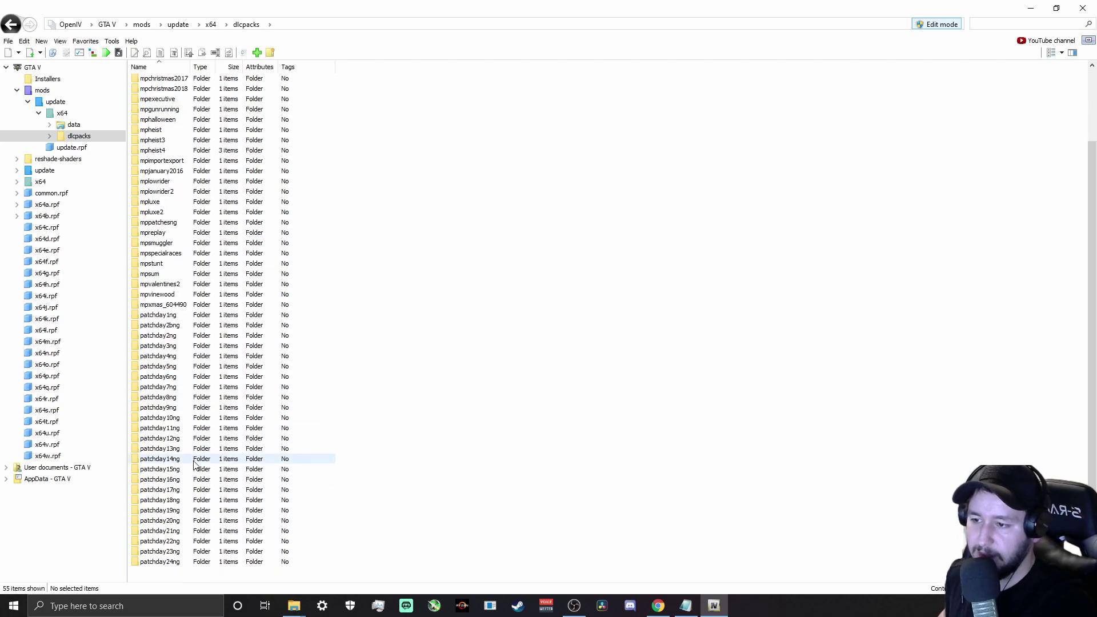
# Switch to the GTA MODS window in File Explorer, open the Nissan 400Z 2021 mod folder and read its leia-me instructions.
pyautogui.moveTo(296, 612)
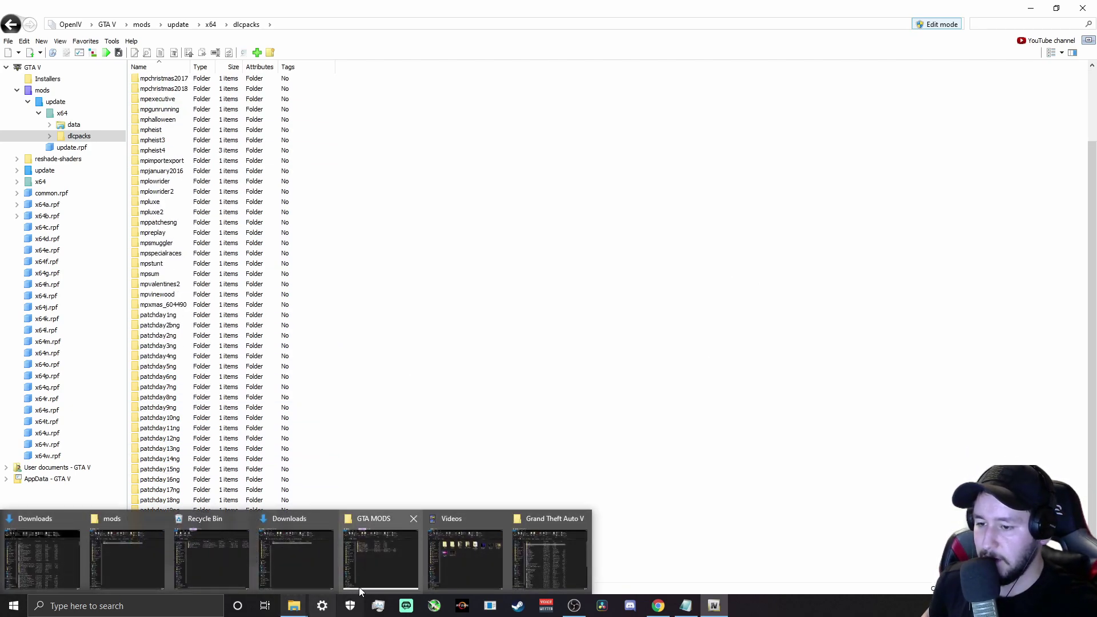
pyautogui.click(379, 579)
pyautogui.moveTo(424, 107); pyautogui.dragTo(694, 126)
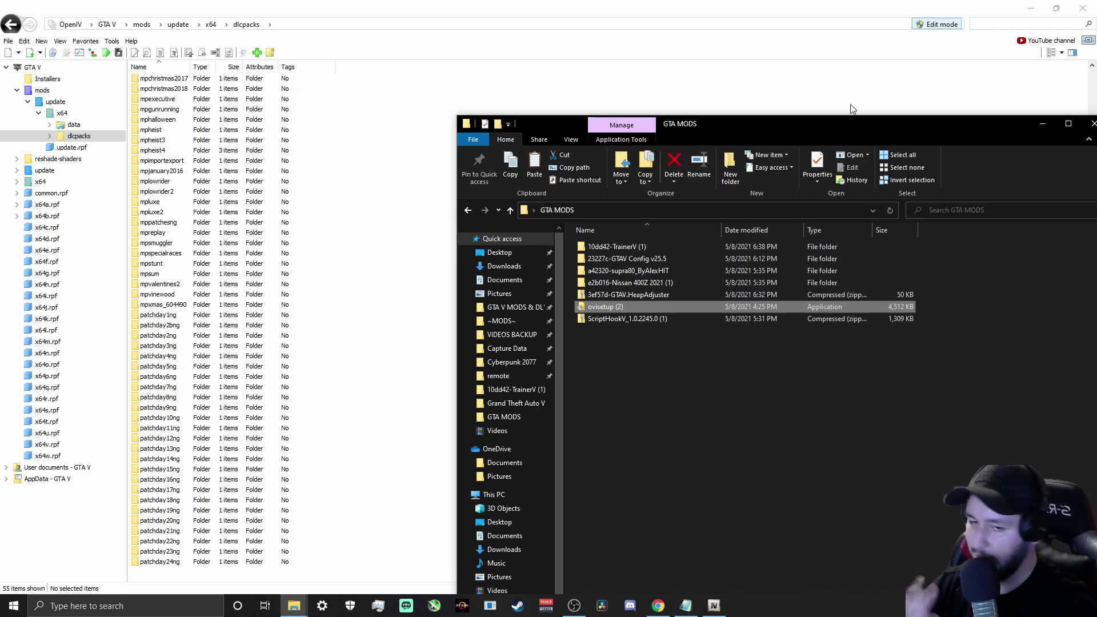
pyautogui.doubleClick(621, 282)
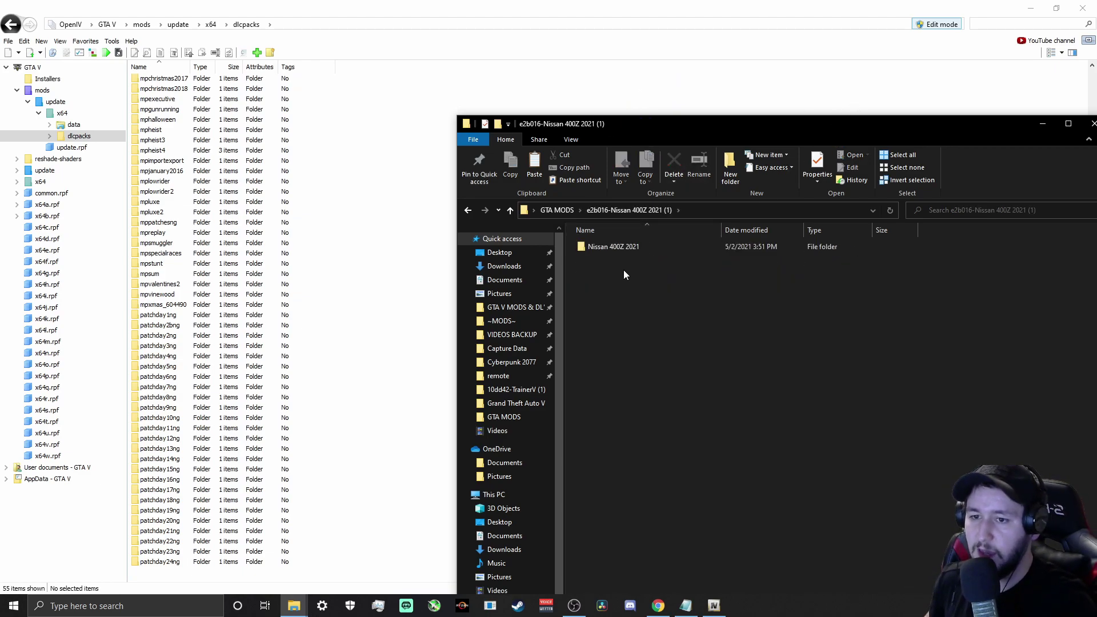
pyautogui.doubleClick(612, 246)
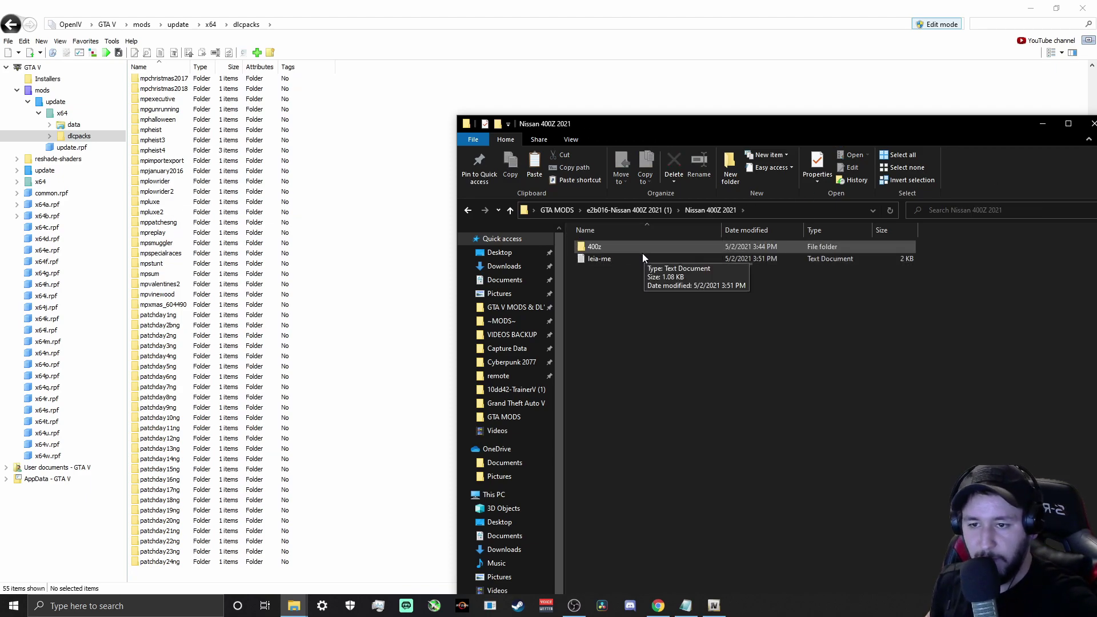
pyautogui.moveTo(1096, 48); pyautogui.dragTo(450, 72)
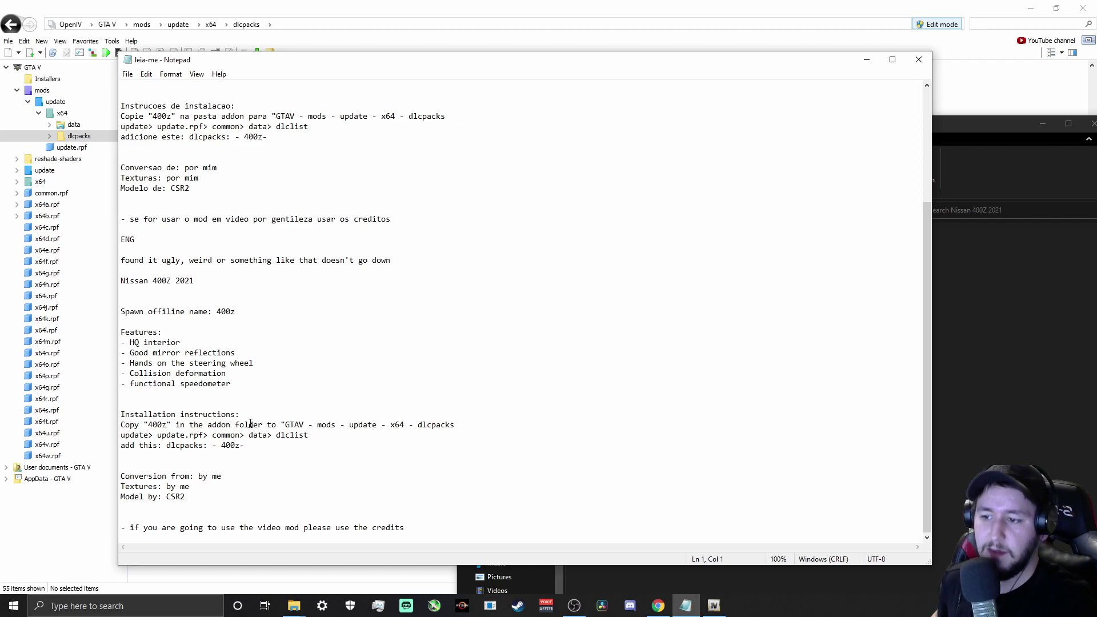
pyautogui.click(918, 60)
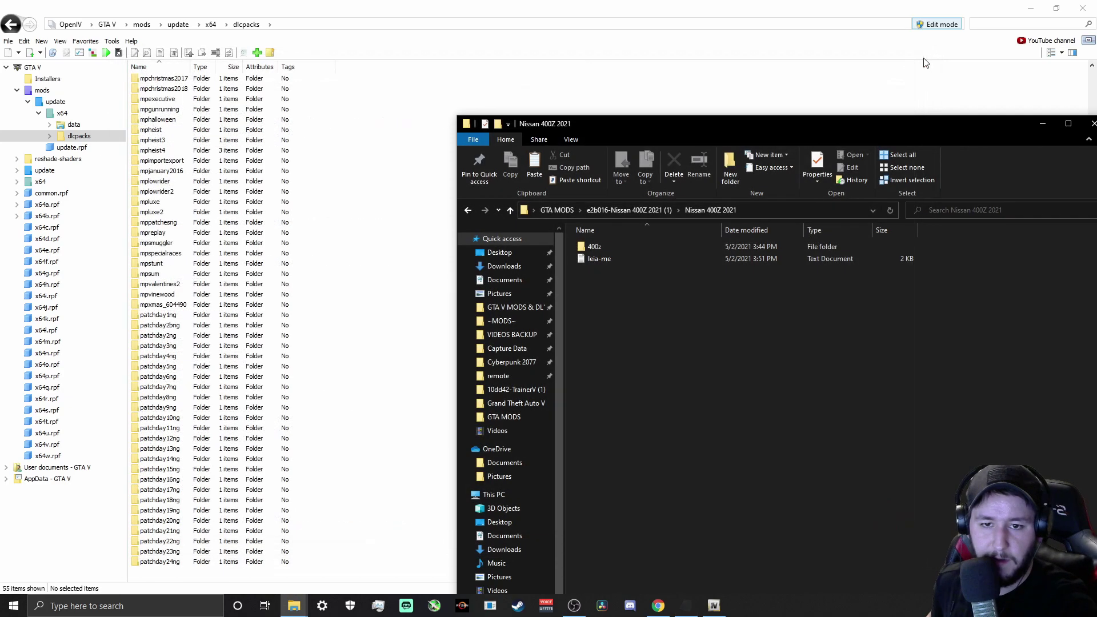
# Copy the 400z folder from Nissan 400Z 2021 into the dlcpacks folder in OpenIV.
pyautogui.moveTo(911, 140); pyautogui.dragTo(978, 143)
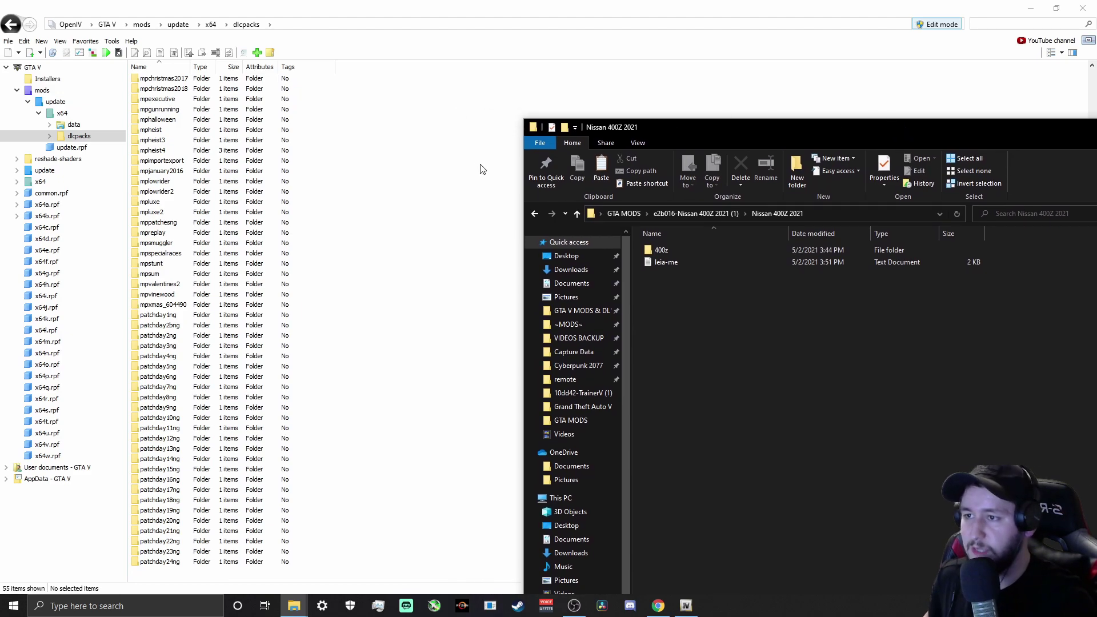
pyautogui.scroll(3, 377, 308)
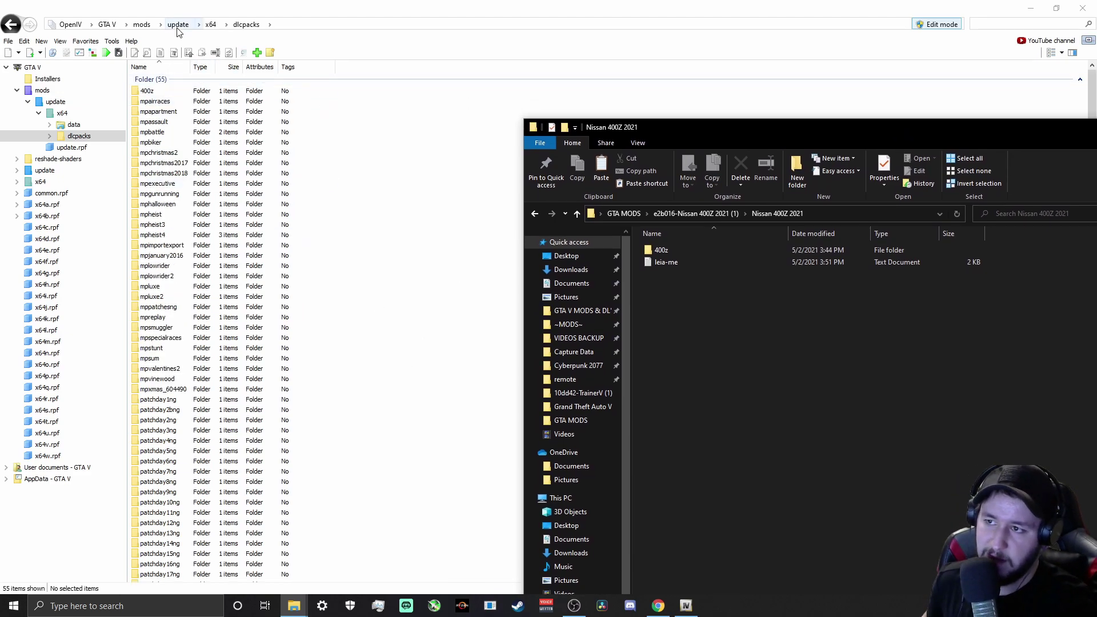
pyautogui.moveTo(656, 254); pyautogui.dragTo(414, 127)
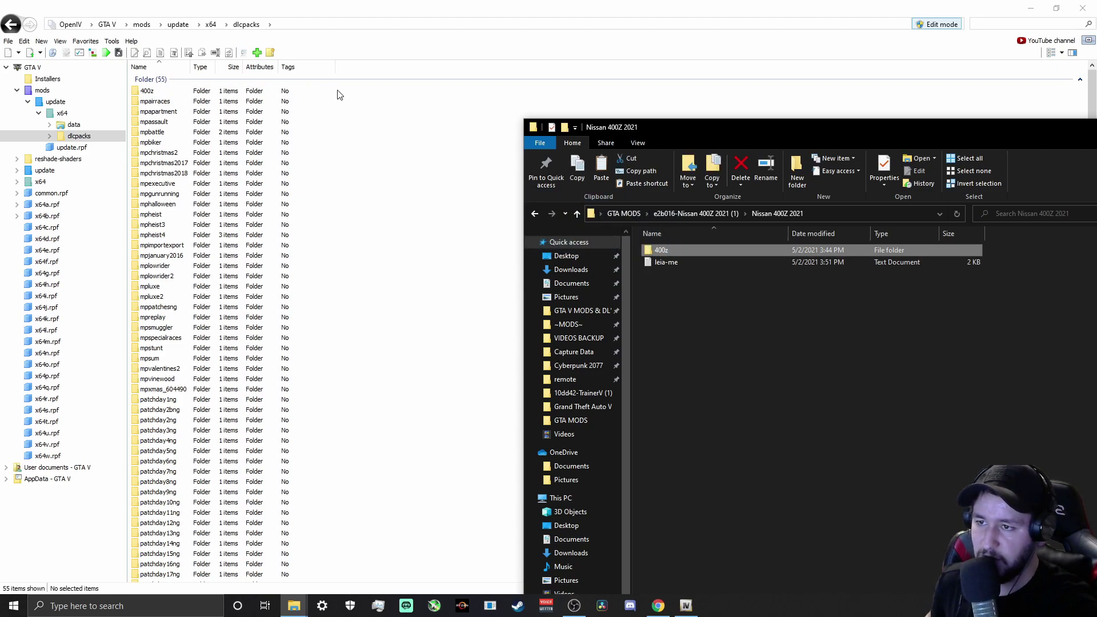
# Browse the 400z add-on through dlc.rpf and x64 to the contents of vehicles.rpf.
pyautogui.doubleClick(156, 95)
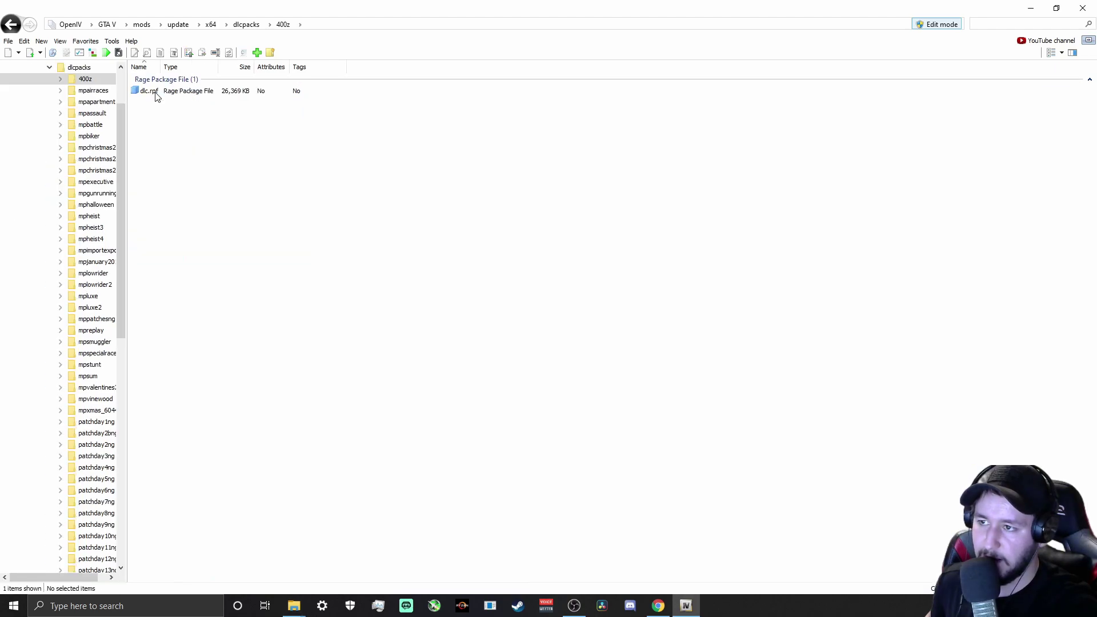
pyautogui.doubleClick(154, 94)
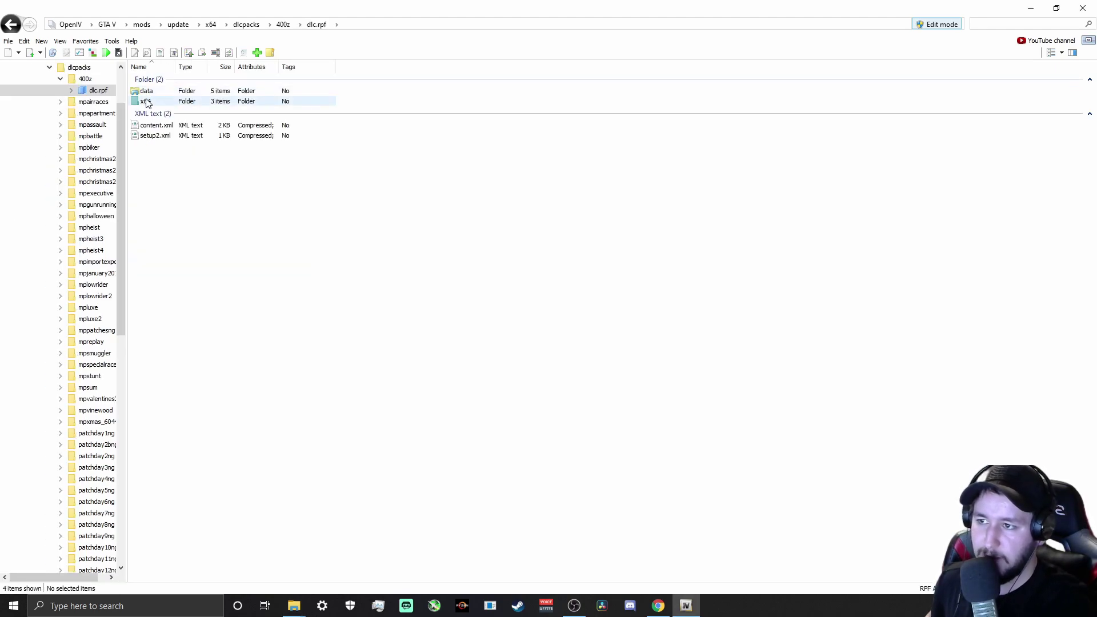
pyautogui.doubleClick(147, 102)
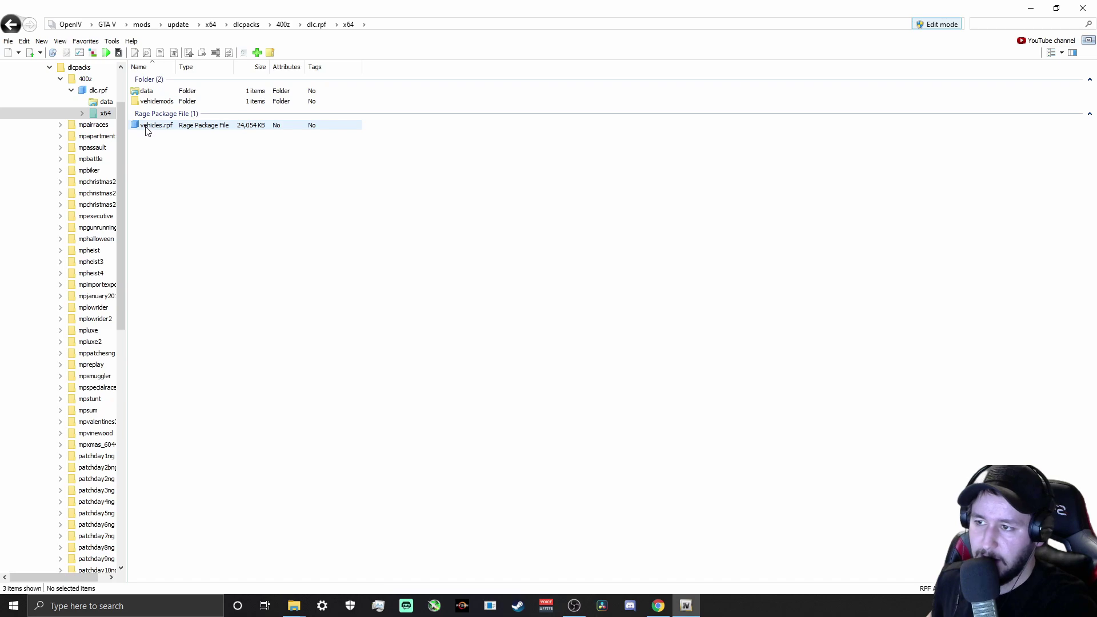
pyautogui.doubleClick(150, 127)
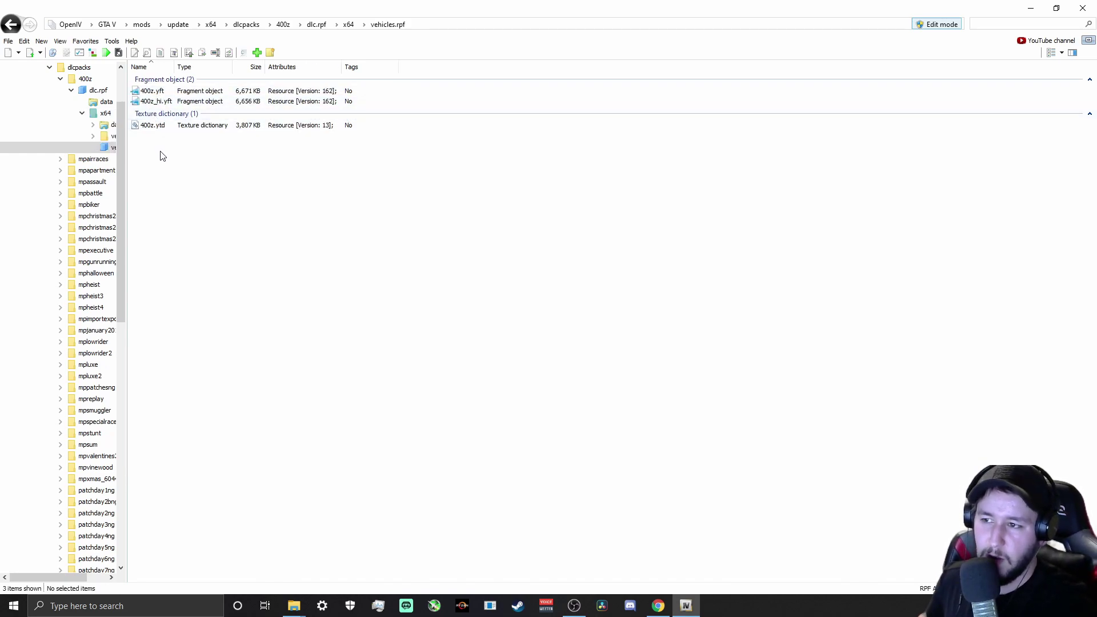
# View the 400z.yft car model from several angles in the model viewer, closing it when finished.
pyautogui.click(156, 92)
pyautogui.doubleClick(156, 92)
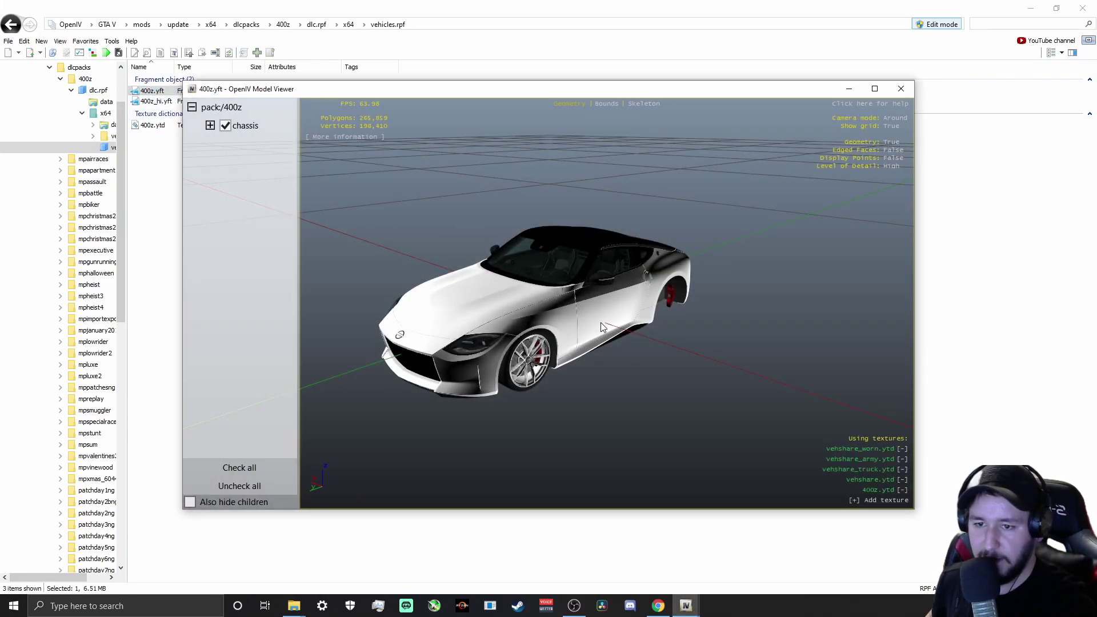
pyautogui.moveTo(633, 313); pyautogui.dragTo(255, 289)
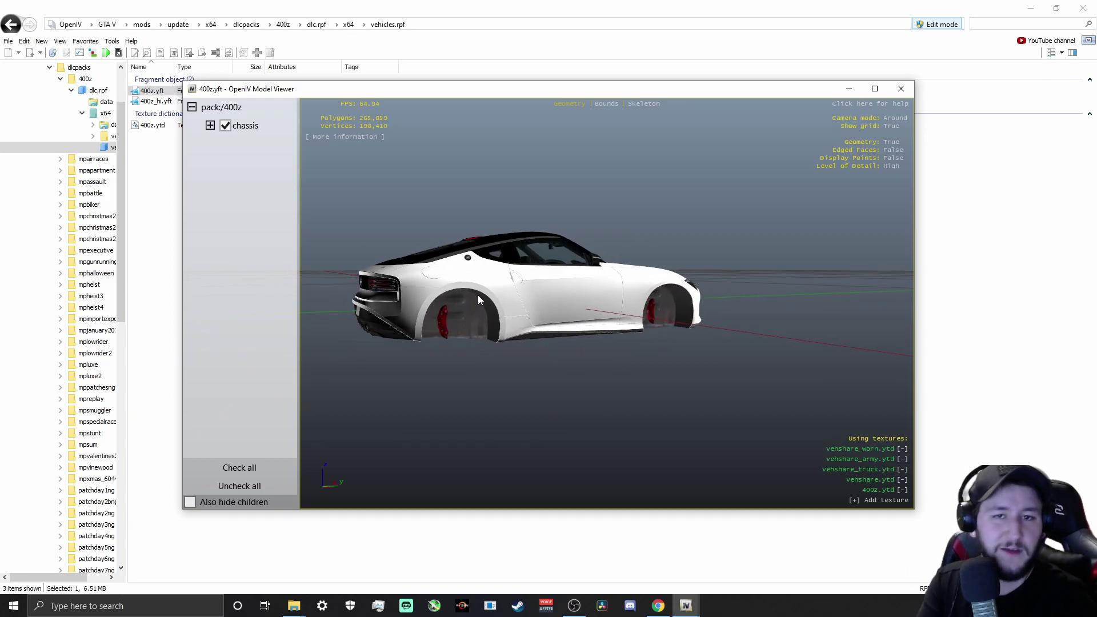
pyautogui.moveTo(623, 296); pyautogui.dragTo(874, 286)
pyautogui.click(901, 90)
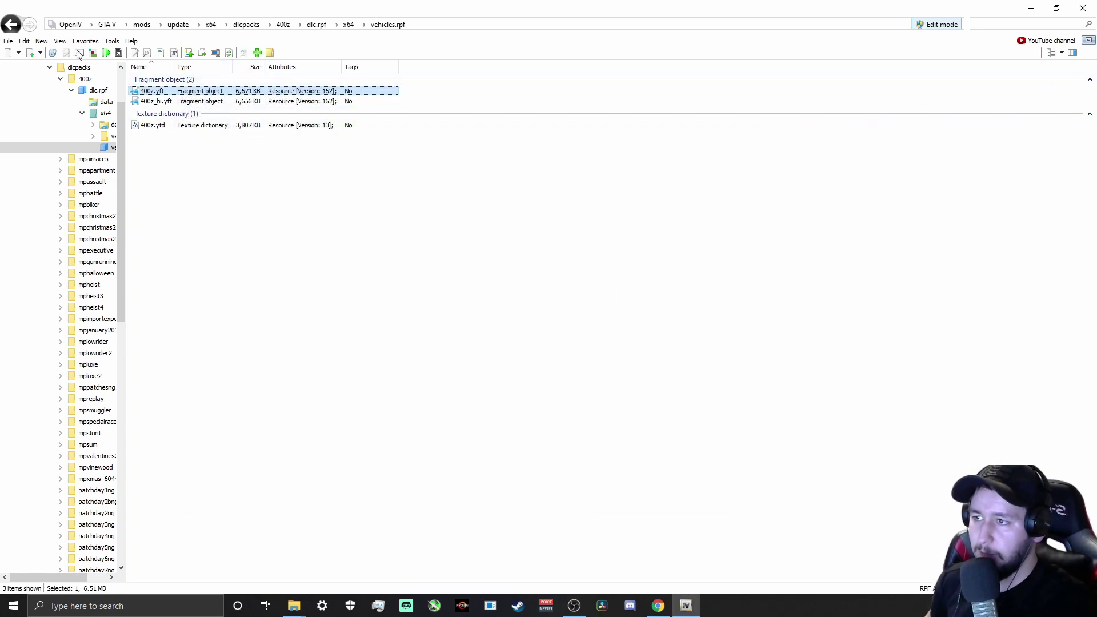
# Return to the dlcpacks folder in mods and collapse its branch in the folder tree.
pyautogui.click(12, 26)
pyautogui.click(12, 26)
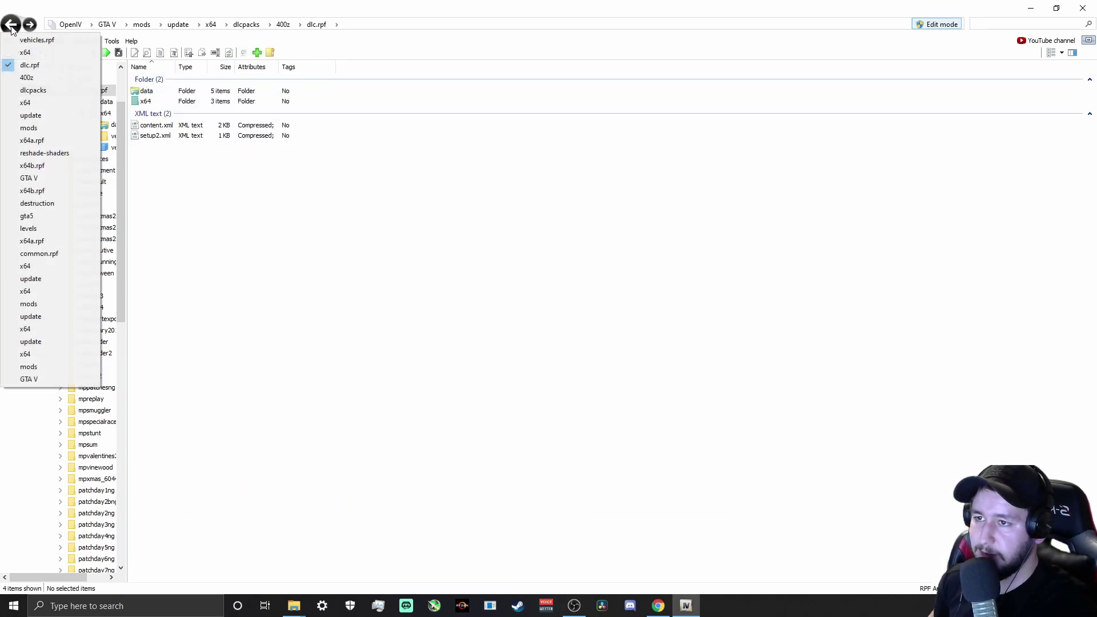
pyautogui.click(11, 26)
pyautogui.click(11, 27)
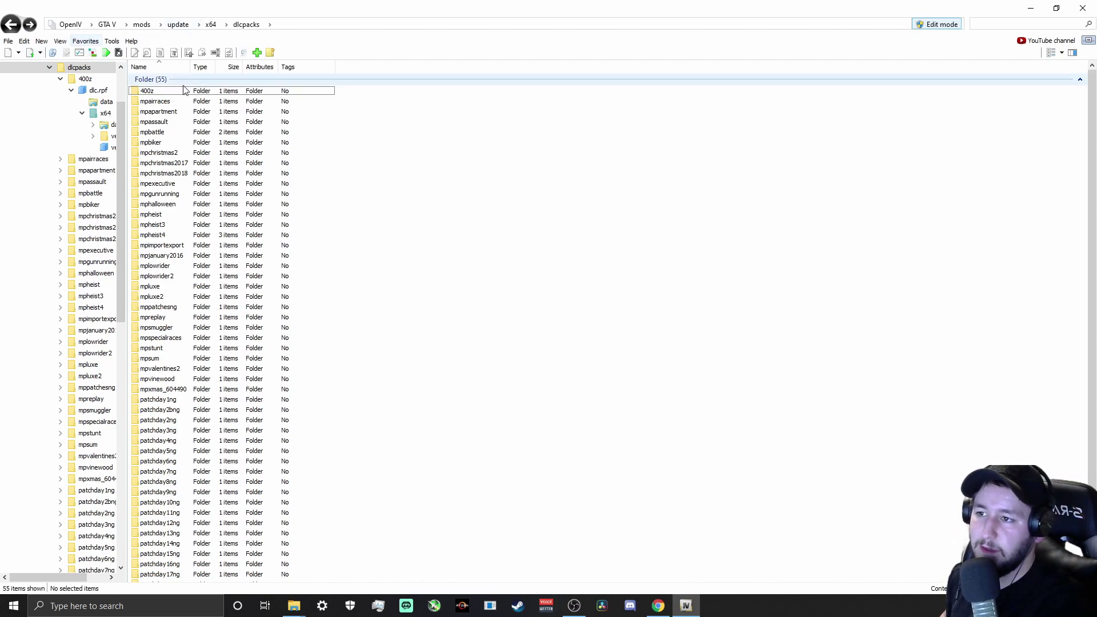
pyautogui.click(150, 92)
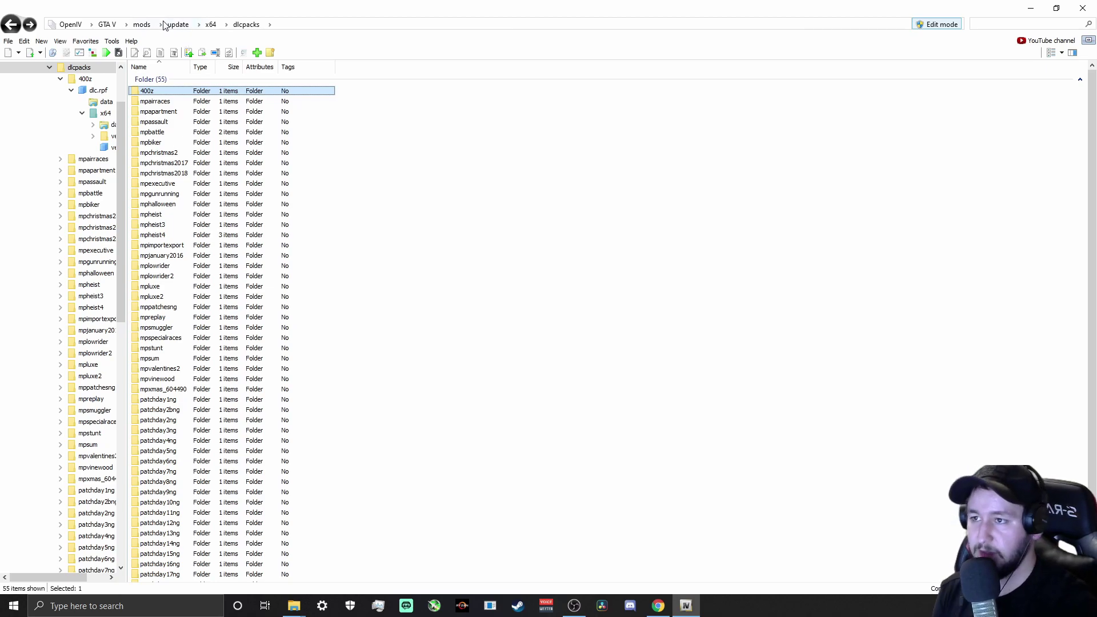
pyautogui.click(403, 151)
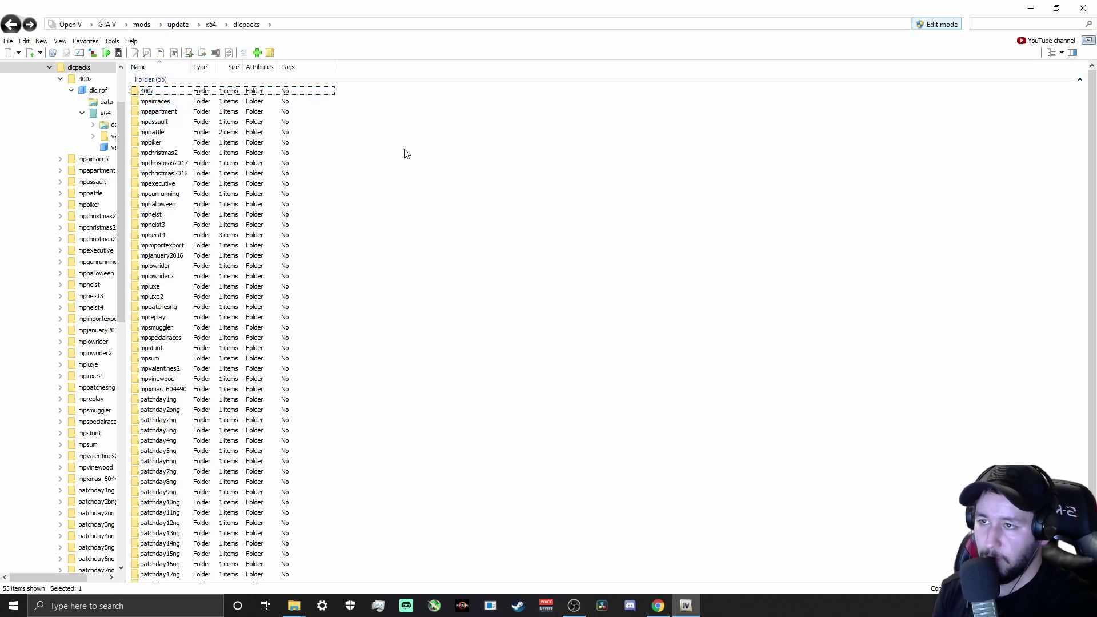
pyautogui.click(51, 69)
pyautogui.click(406, 111)
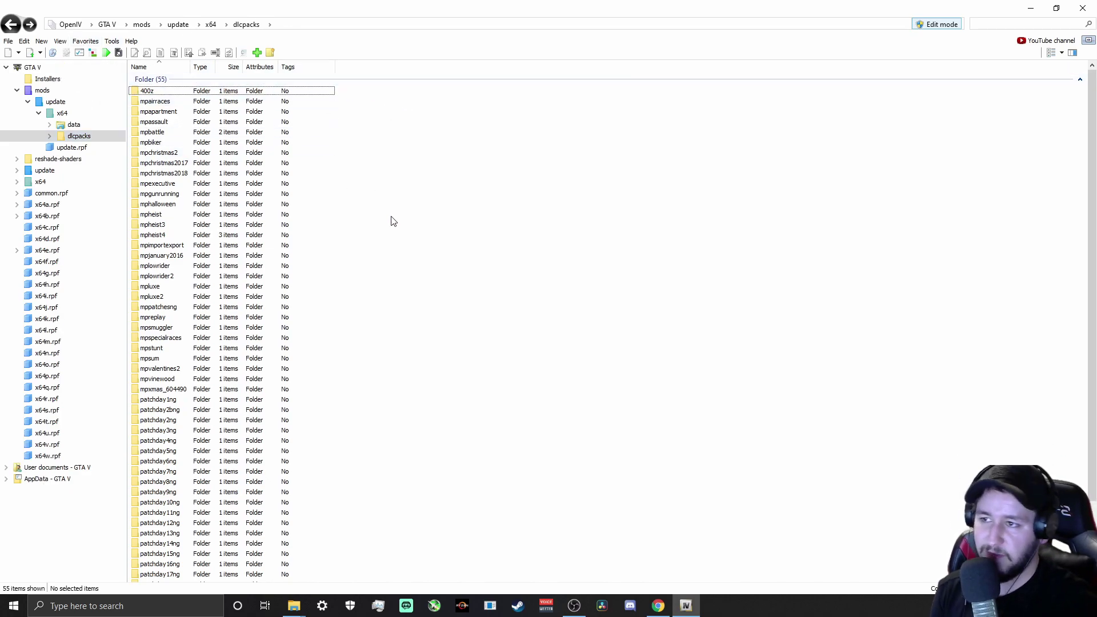
pyautogui.scroll(-1, 328, 216)
pyautogui.scroll(1, 337, 222)
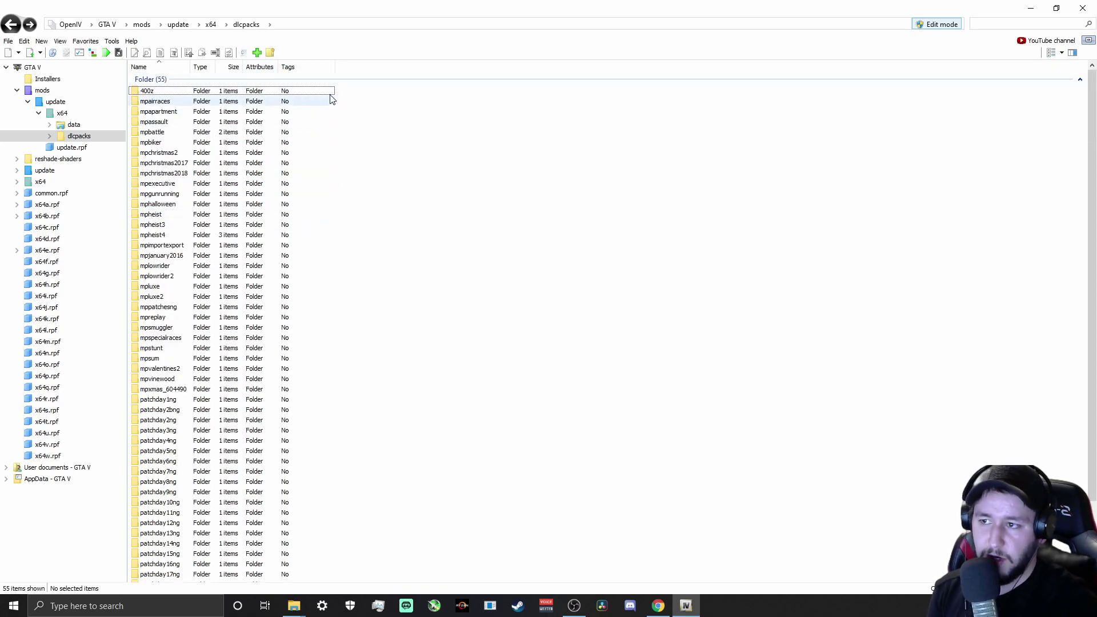
# Add the current dlcpacks folder to the favorites under the name "dlcpacks in GTA V".
pyautogui.click(86, 42)
pyautogui.click(100, 54)
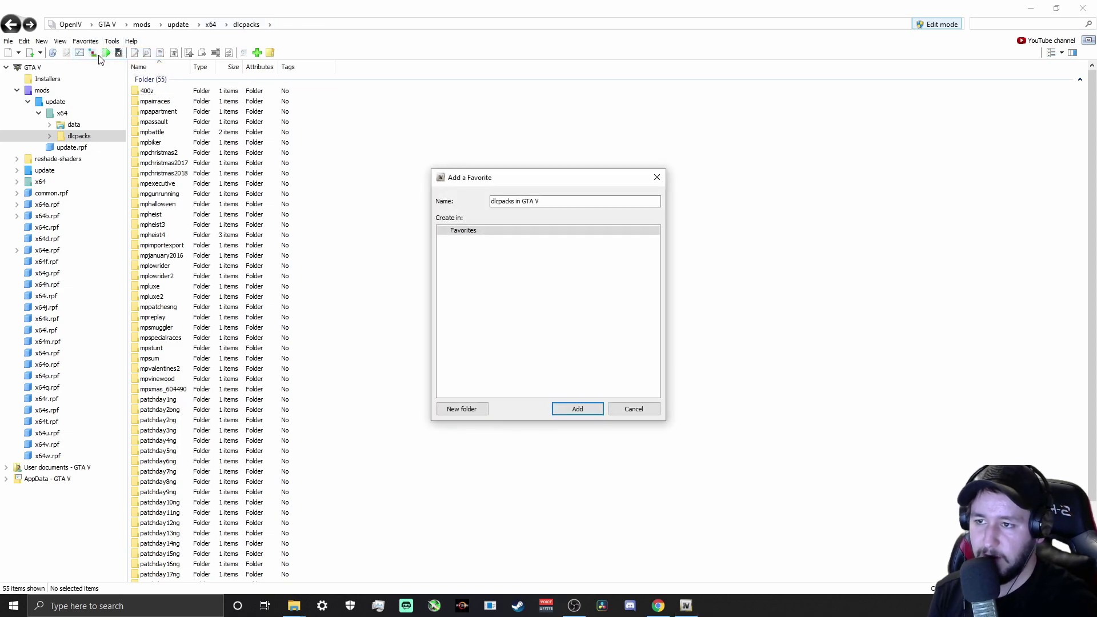
pyautogui.click(539, 202)
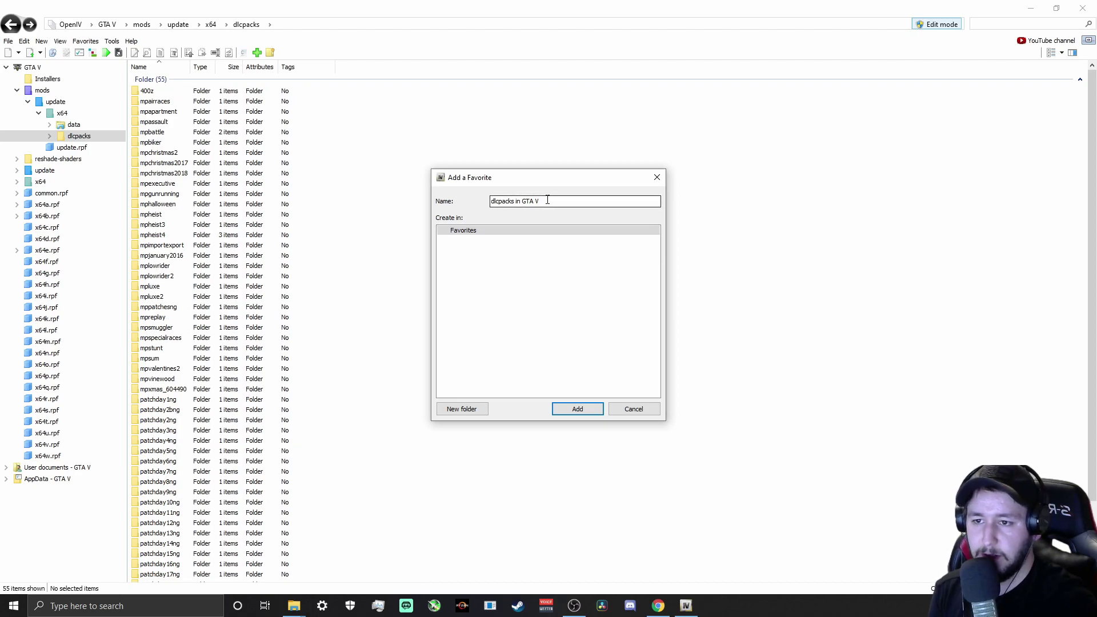
pyautogui.click(577, 408)
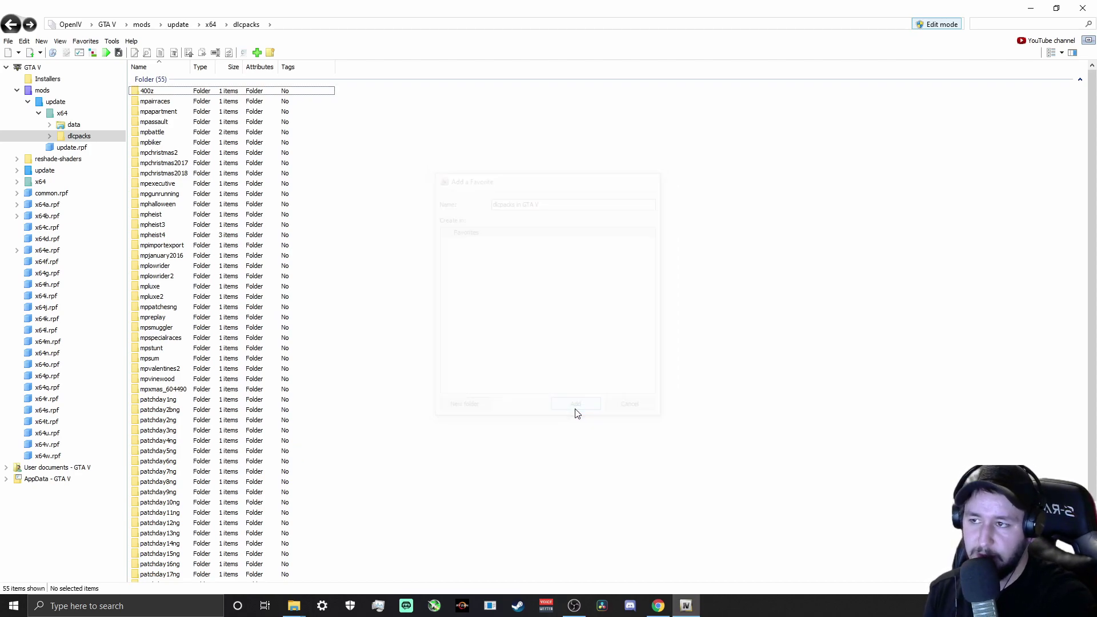
# Collapse the mods branch, go to the GTA V root and reopen dlcpacks through its saved favorite.
pyautogui.click(17, 90)
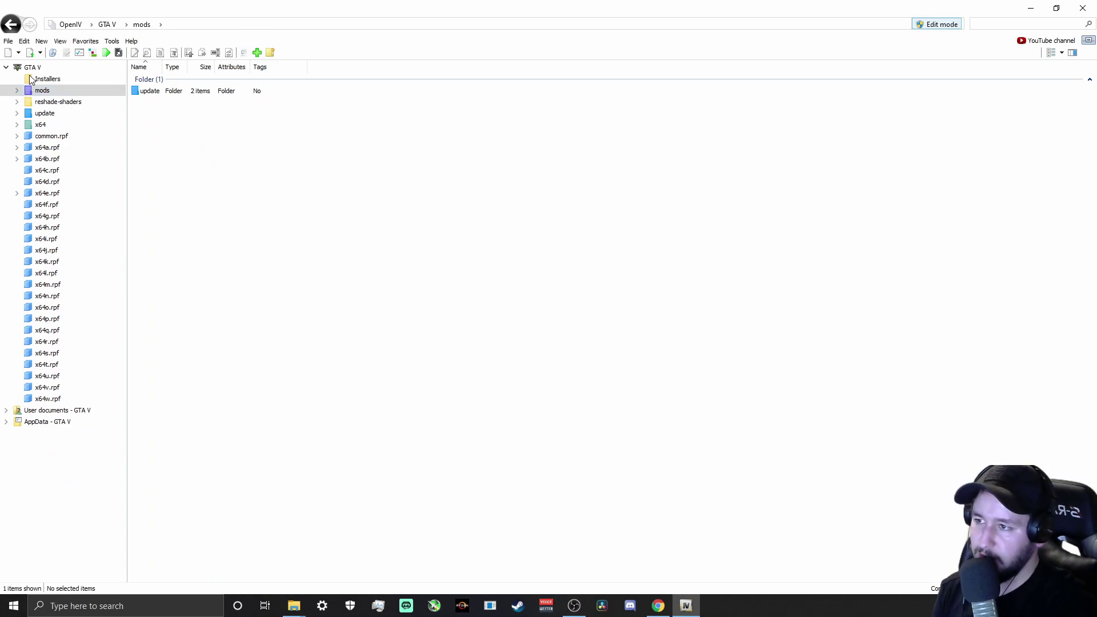
pyautogui.click(33, 69)
pyautogui.click(35, 79)
pyautogui.click(38, 69)
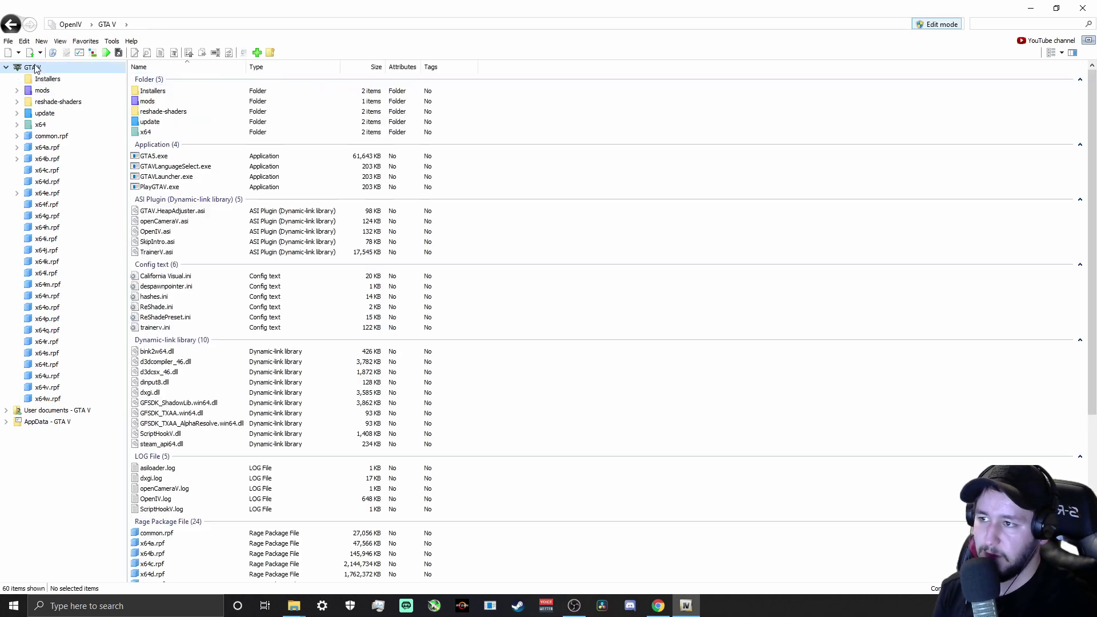
pyautogui.click(85, 42)
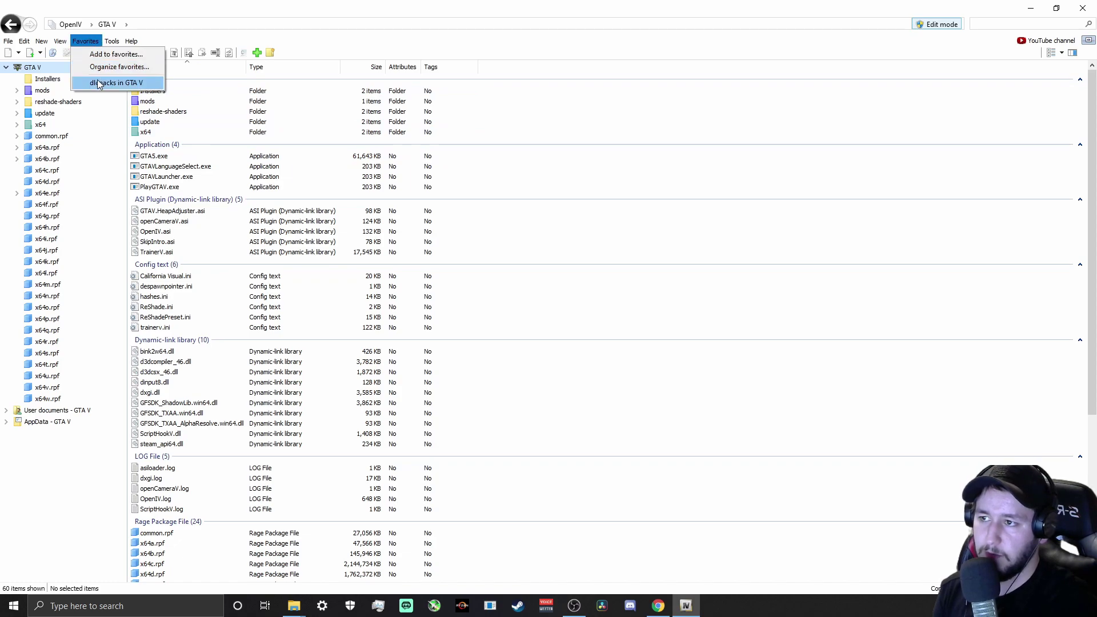
pyautogui.click(102, 83)
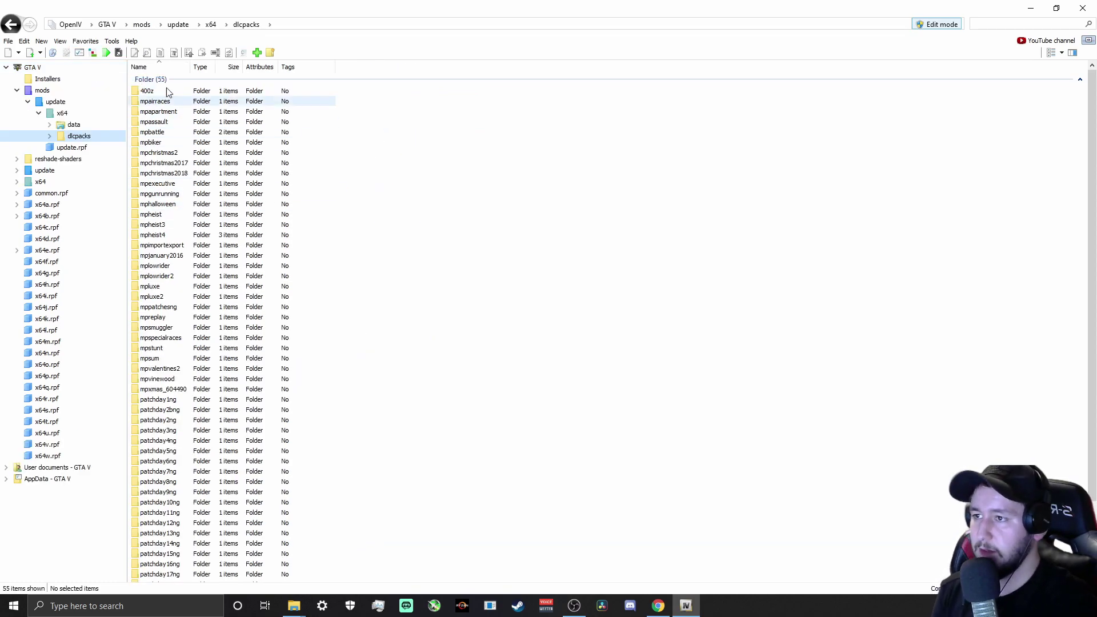
# Go from the mods folder into update, update.rpf and common, and open the data folder.
pyautogui.click(142, 26)
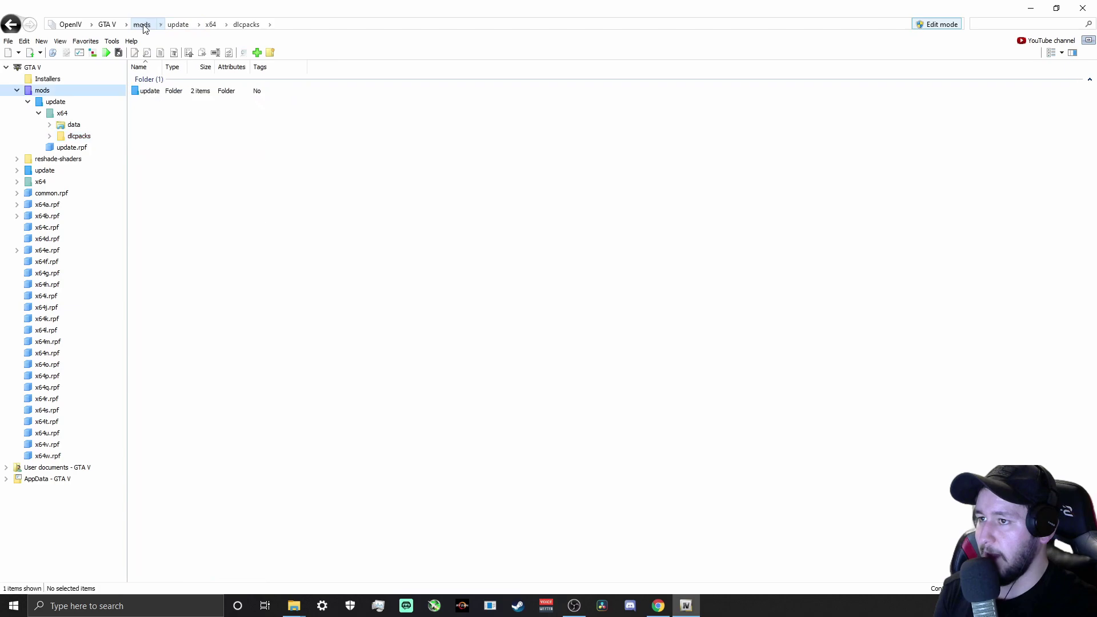
pyautogui.click(17, 90)
pyautogui.click(159, 94)
pyautogui.doubleClick(158, 94)
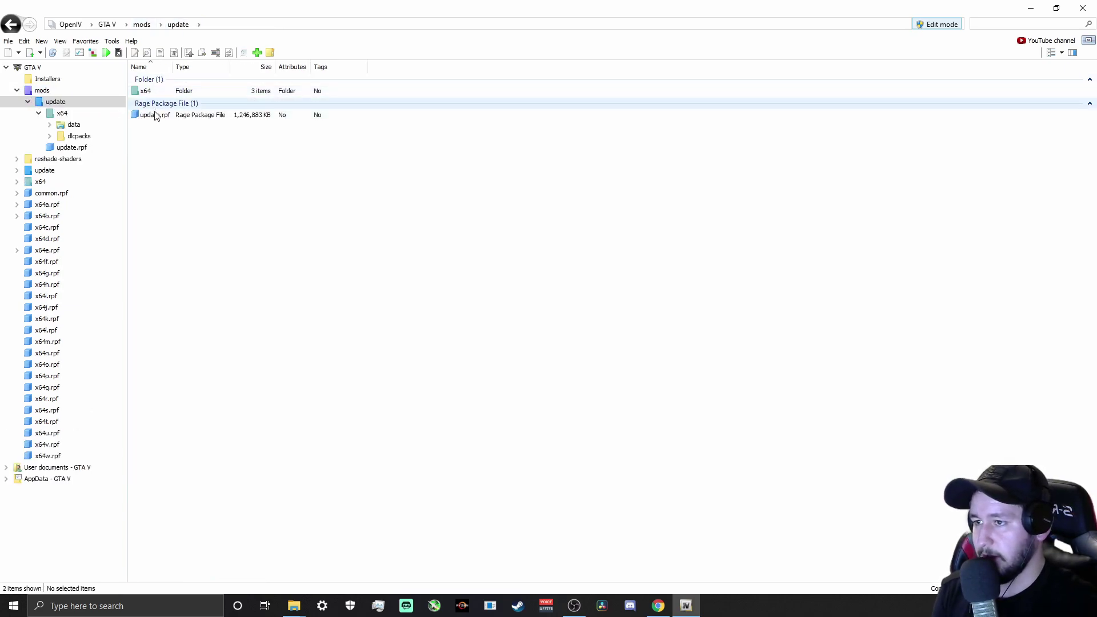
pyautogui.doubleClick(156, 115)
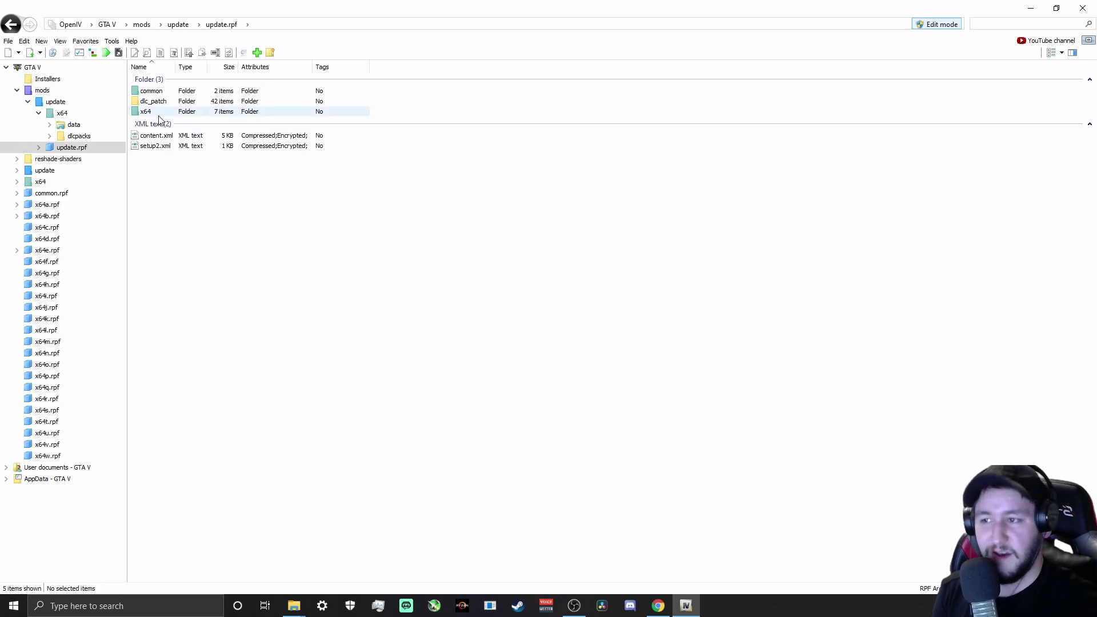
pyautogui.doubleClick(155, 94)
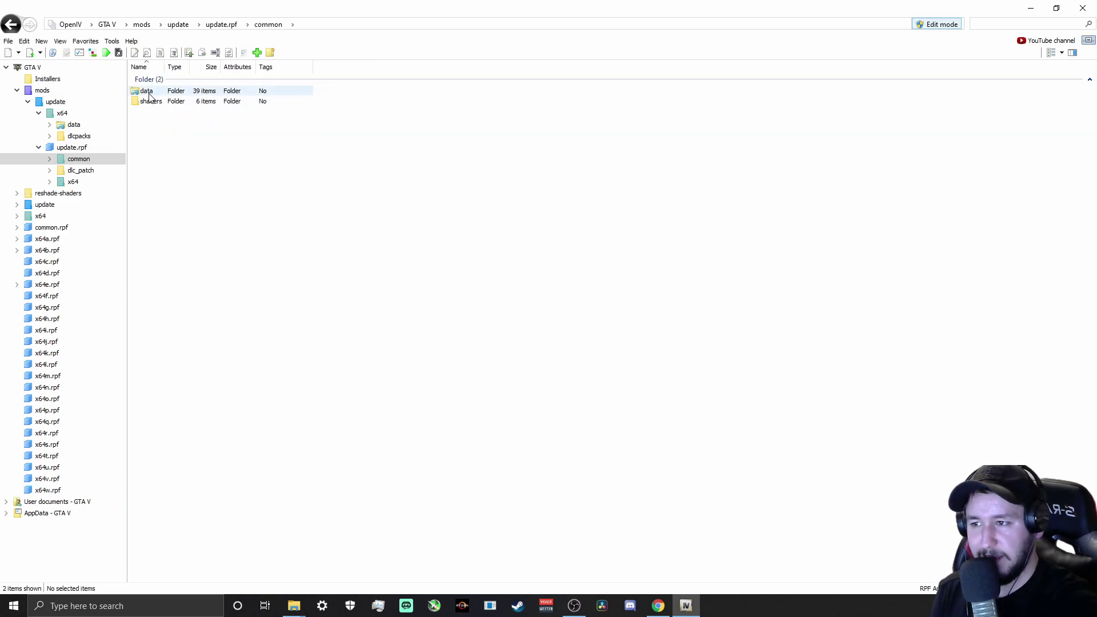
pyautogui.doubleClick(151, 92)
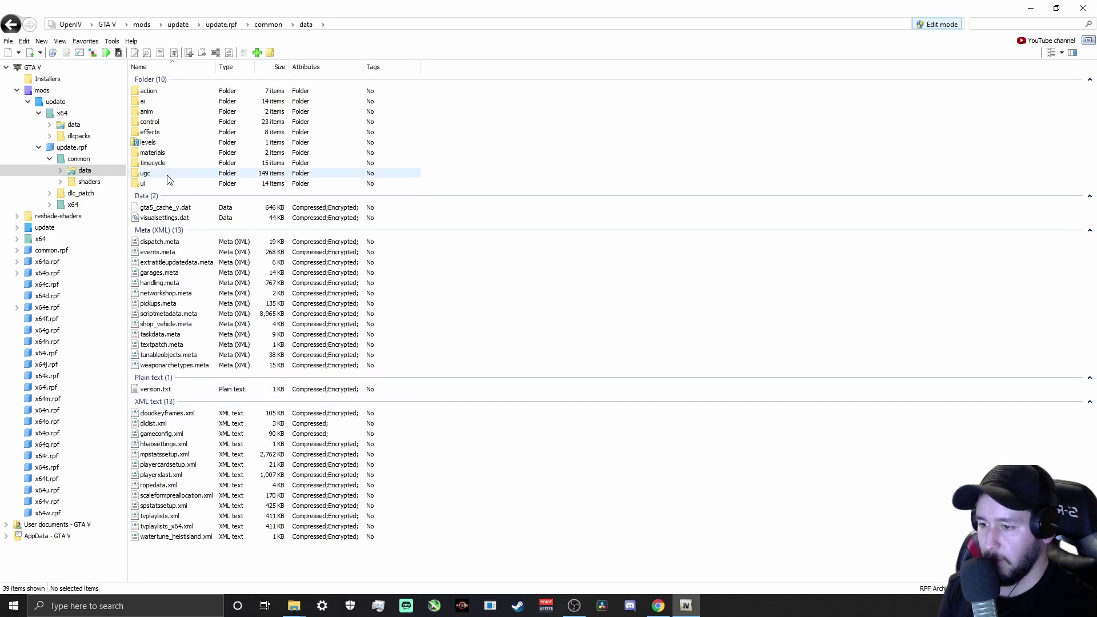
# Add dlclist.xml to the favorites as "dlclist.xml in data" and check its entry in the favorites list.
pyautogui.click(147, 425)
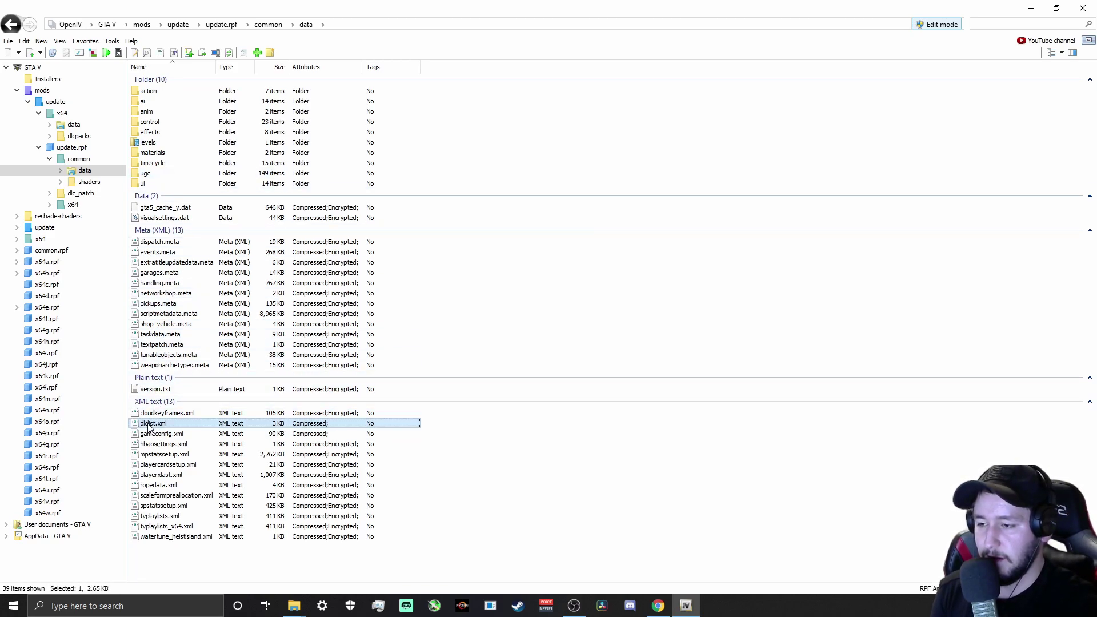
pyautogui.rightClick(148, 426)
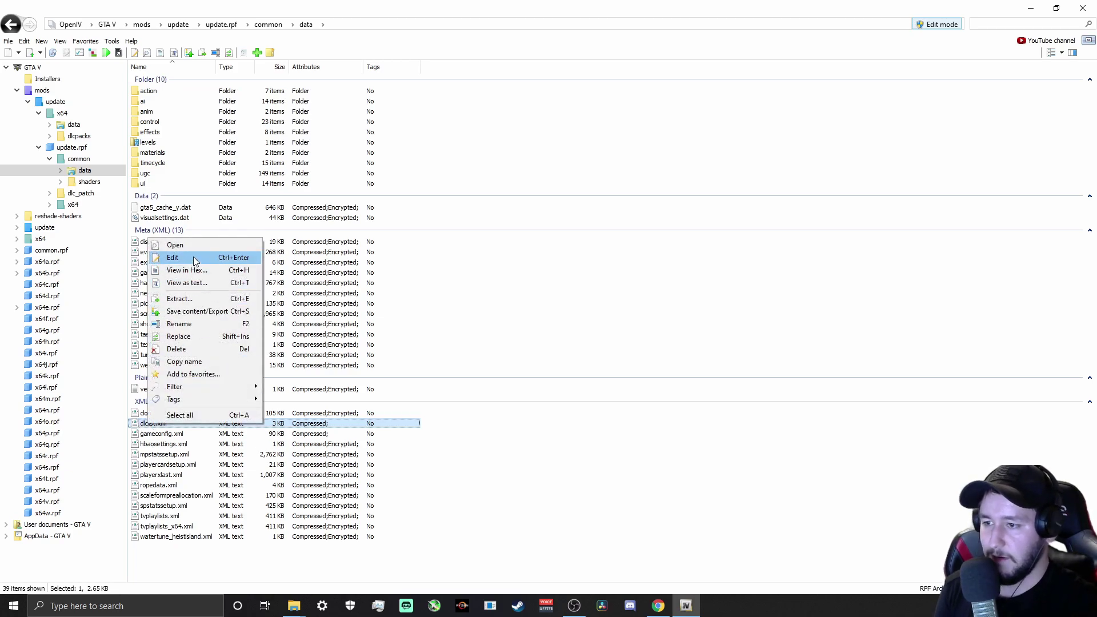
pyautogui.click(176, 375)
pyautogui.click(524, 203)
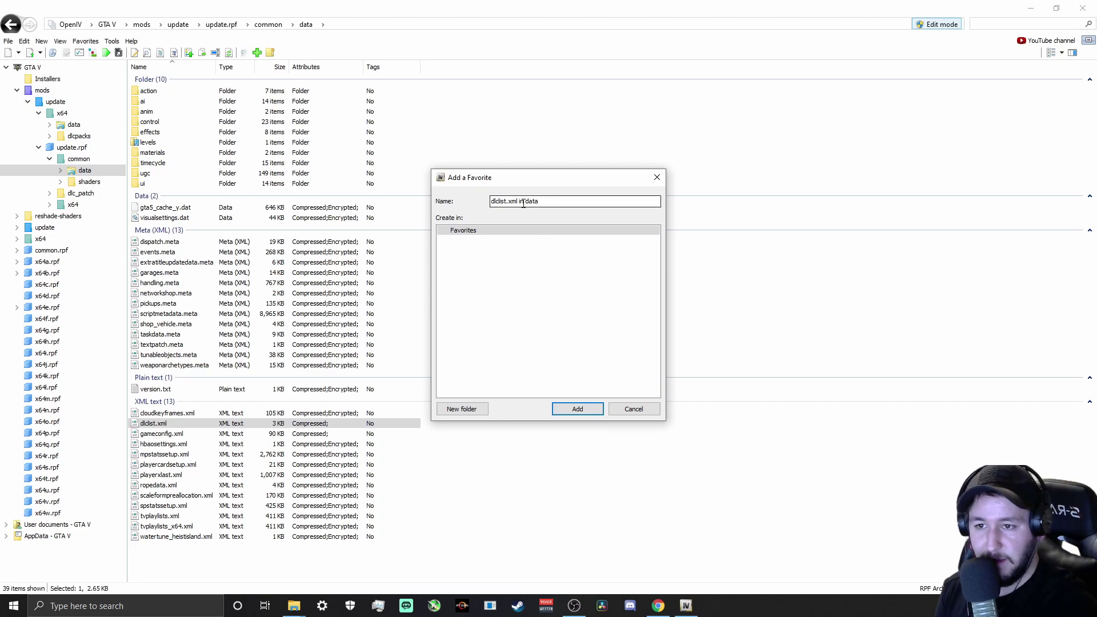
pyautogui.click(578, 410)
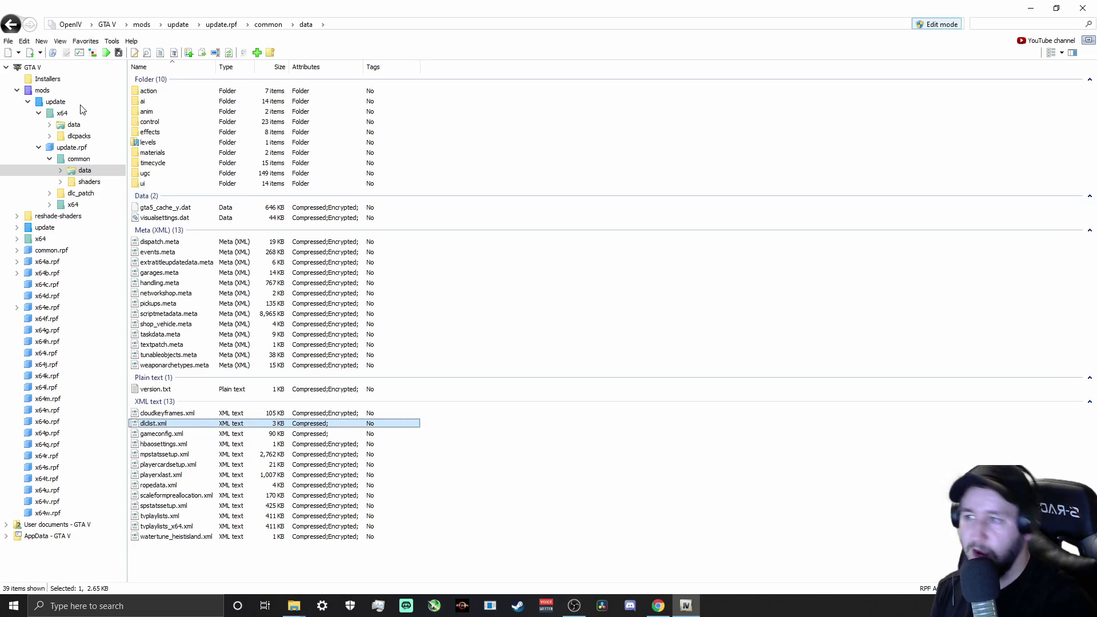
pyautogui.click(83, 42)
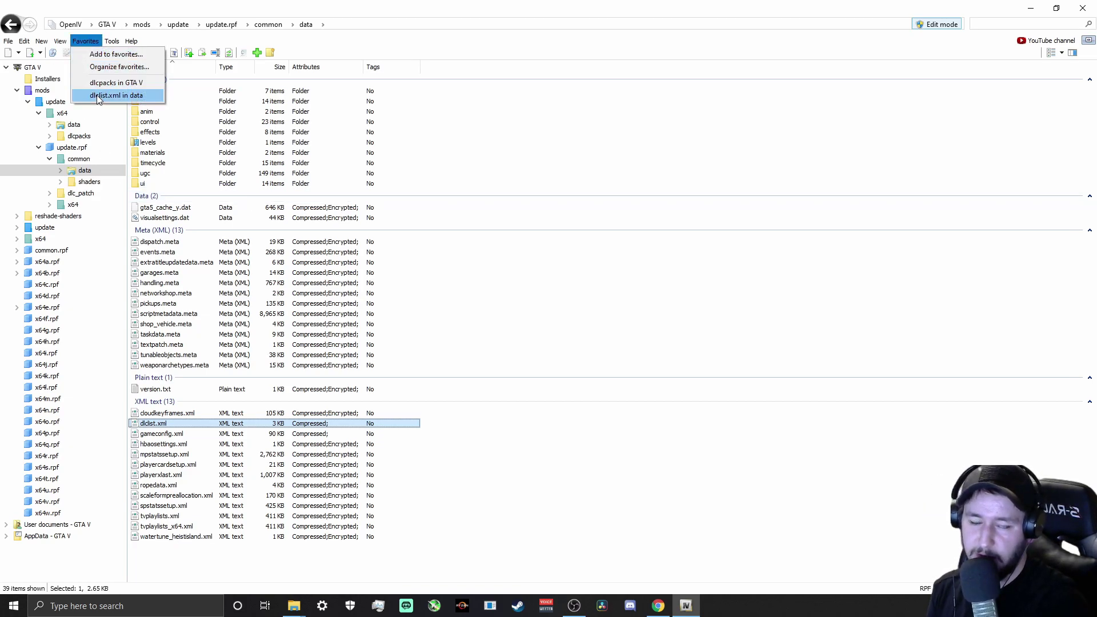
pyautogui.click(551, 424)
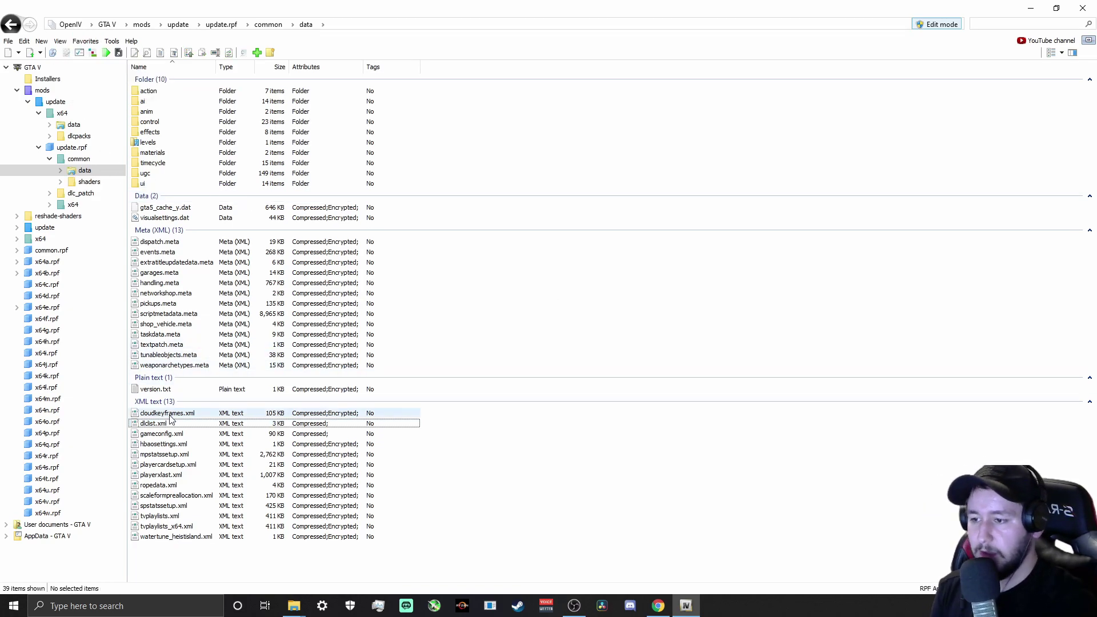
# Open dlclist.xml in the text editor in edit mode, closing the plain viewer opened first.
pyautogui.click(148, 426)
pyautogui.doubleClick(150, 425)
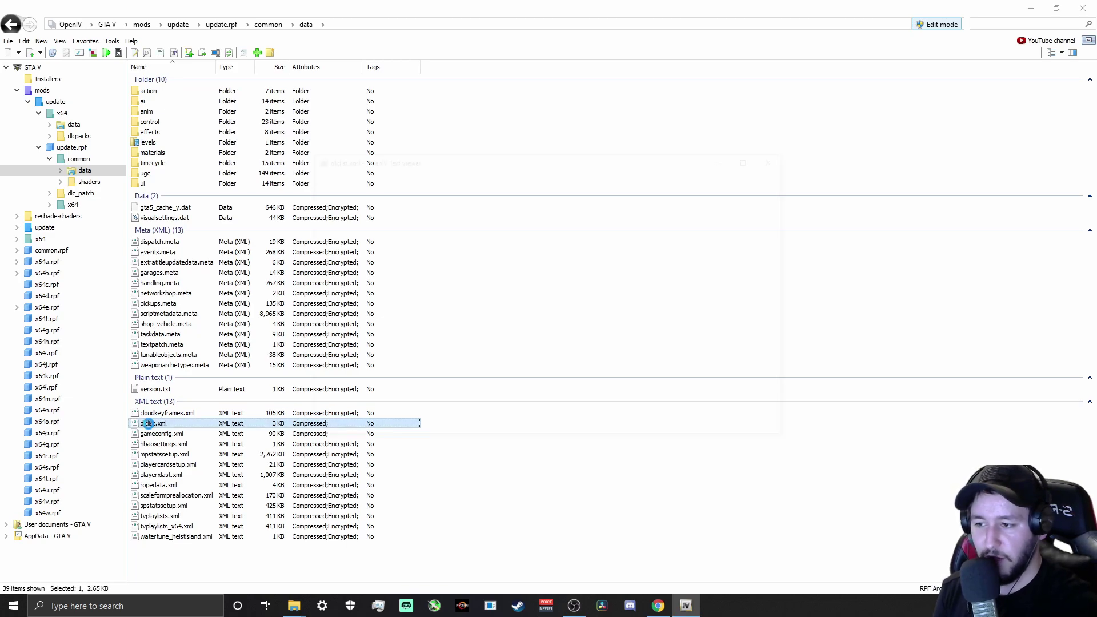
pyautogui.click(787, 157)
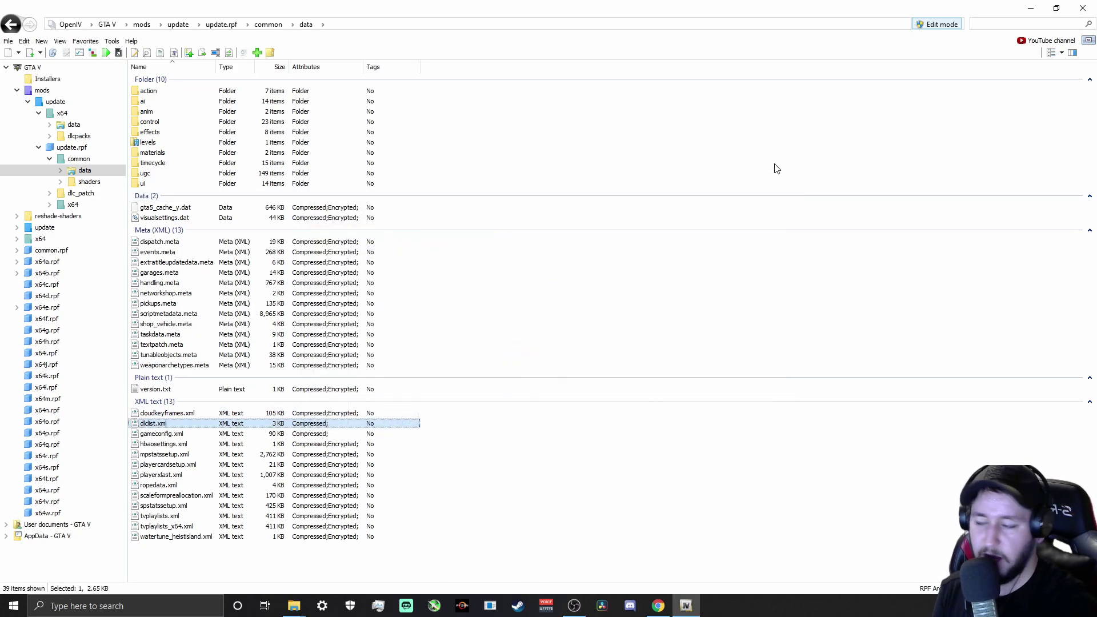
pyautogui.rightClick(147, 425)
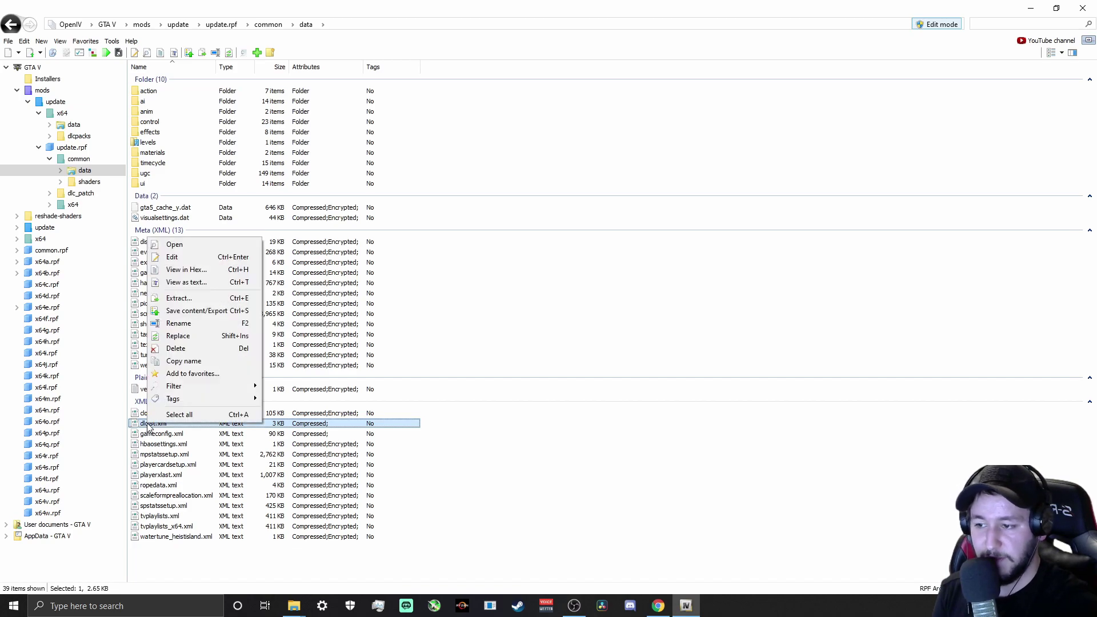
pyautogui.click(183, 258)
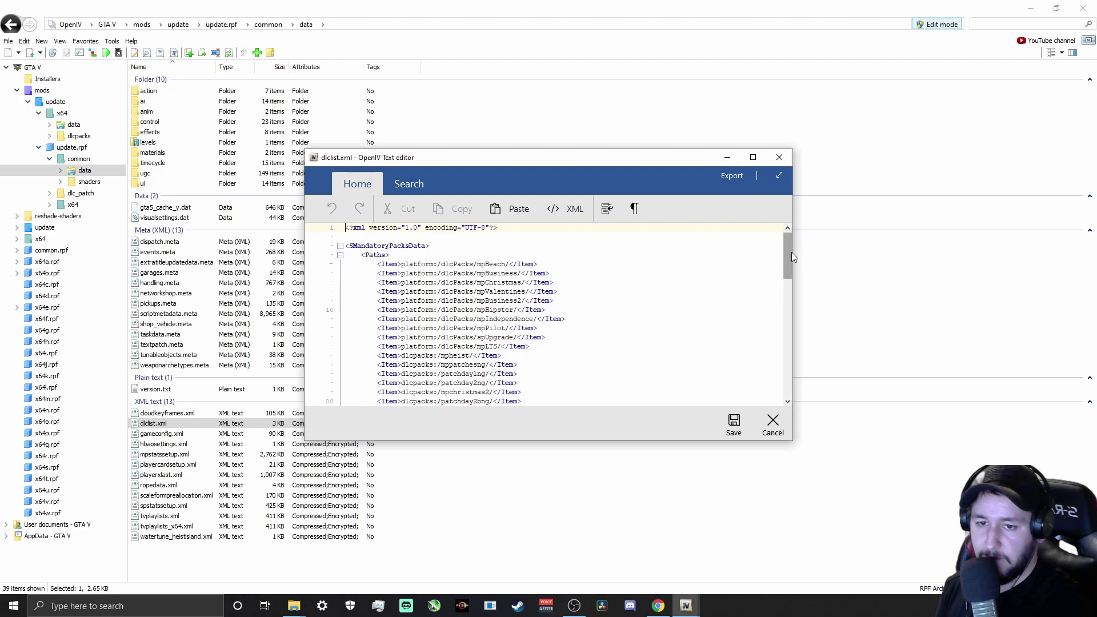
# Delete the dlcpacks:/400z/ item line at the end of the paths list, including its line break.
pyautogui.scroll(-1, 524, 302)
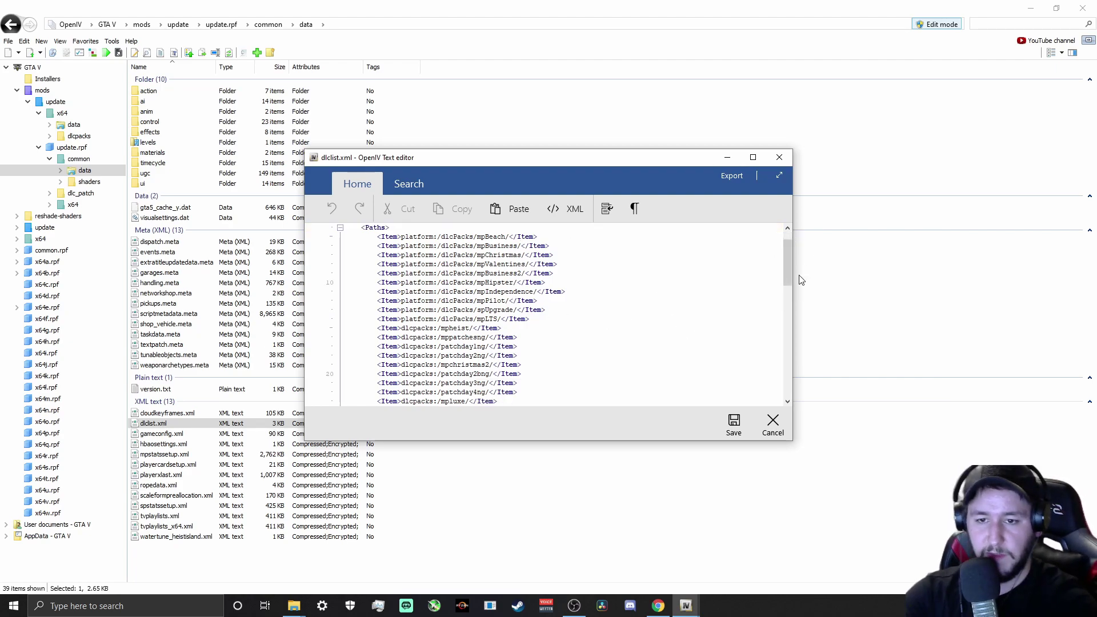
pyautogui.scroll(-5, 557, 305)
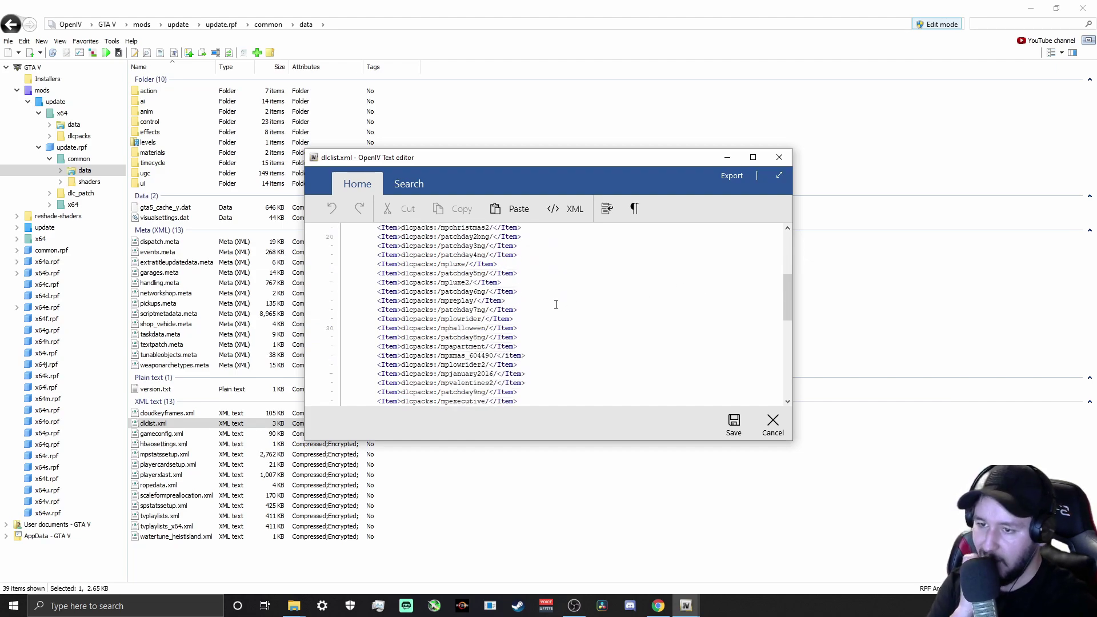
pyautogui.scroll(-11, 557, 303)
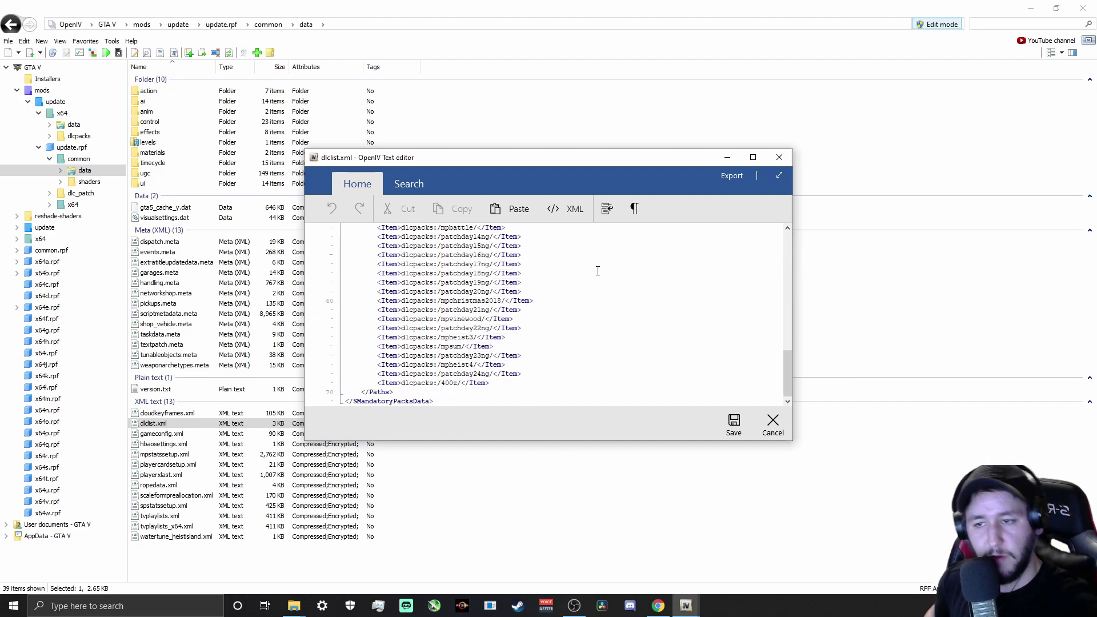
pyautogui.moveTo(497, 383); pyautogui.dragTo(378, 383)
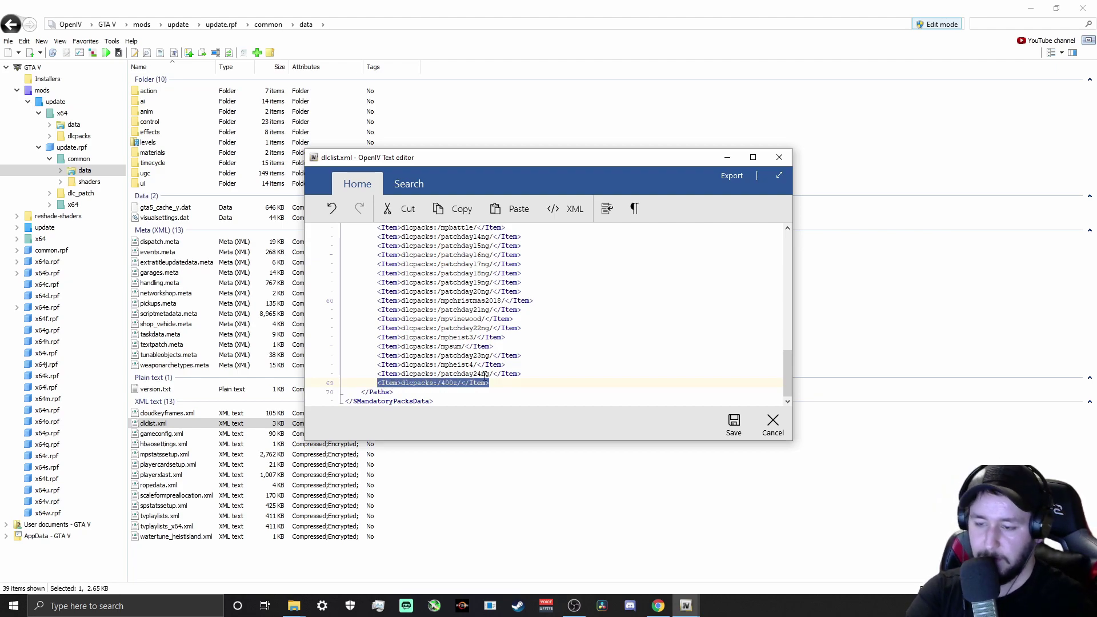
pyautogui.press('Delete')
pyautogui.press('BackSpace')
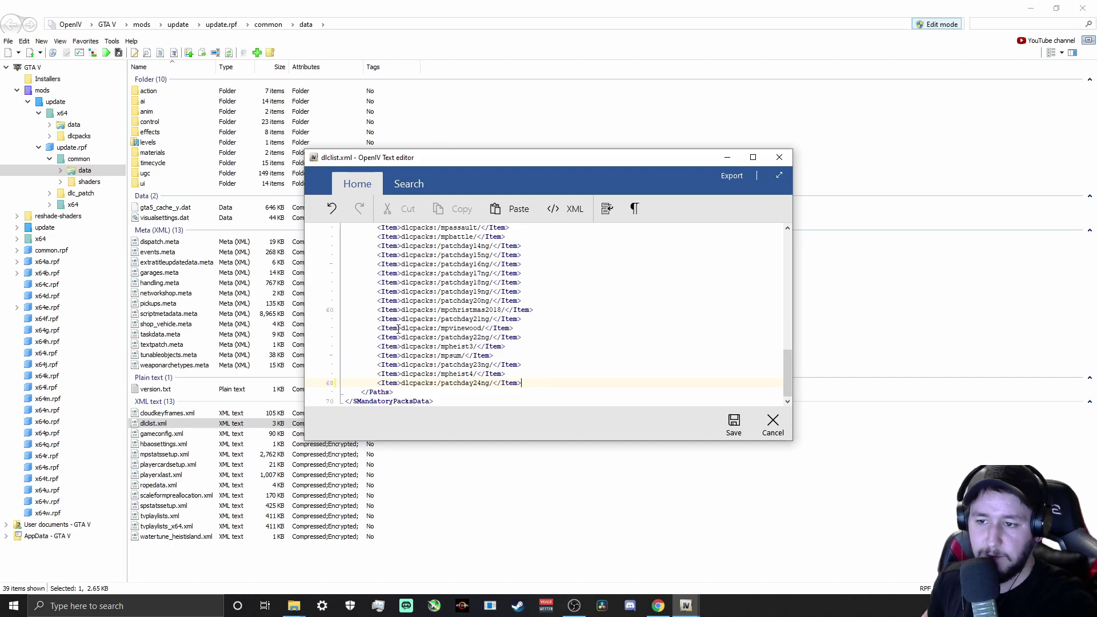
# Duplicate the dlcpacks:/patchday24ng/ item line onto a new line directly below it, before the closing Paths tag.
pyautogui.doubleClick(443, 329)
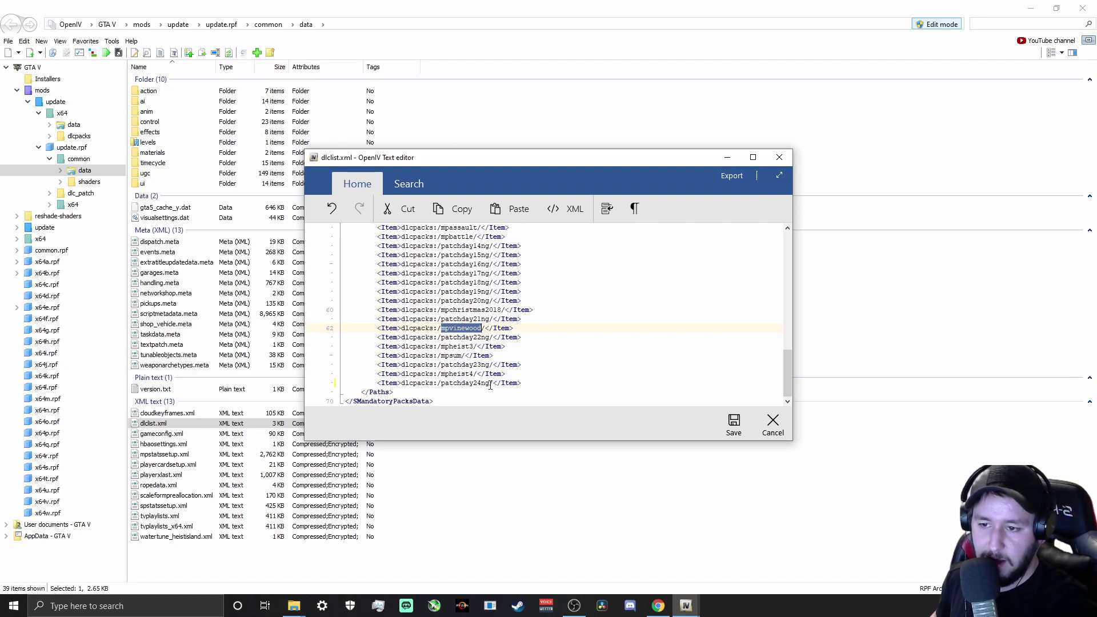
pyautogui.click(524, 383)
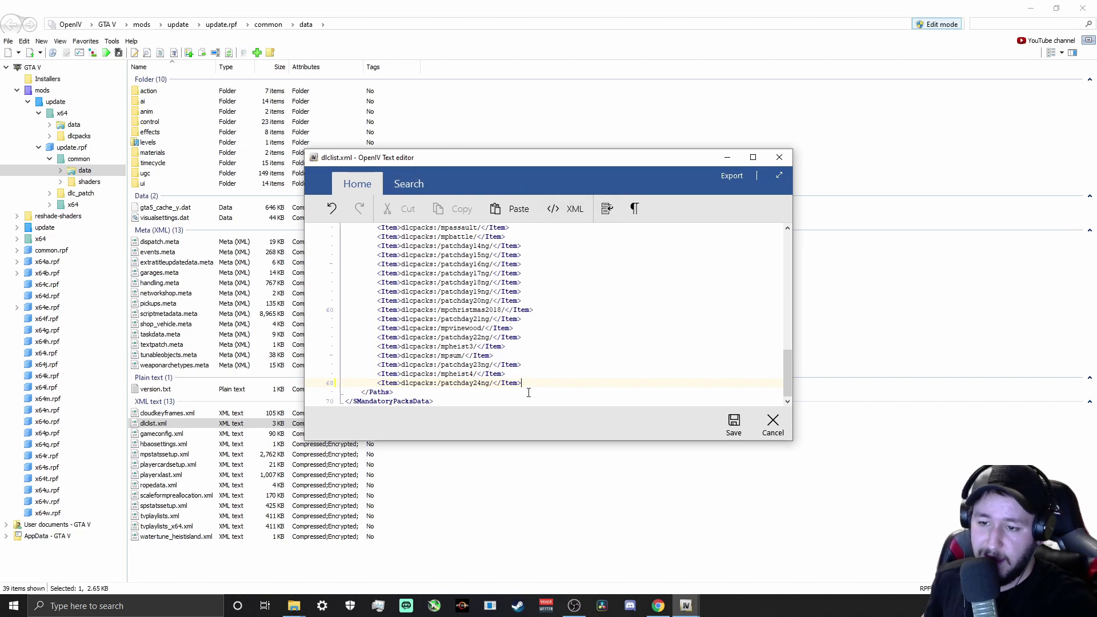
pyautogui.moveTo(523, 384); pyautogui.dragTo(376, 384)
pyautogui.hotkey('ctrl', 'c')
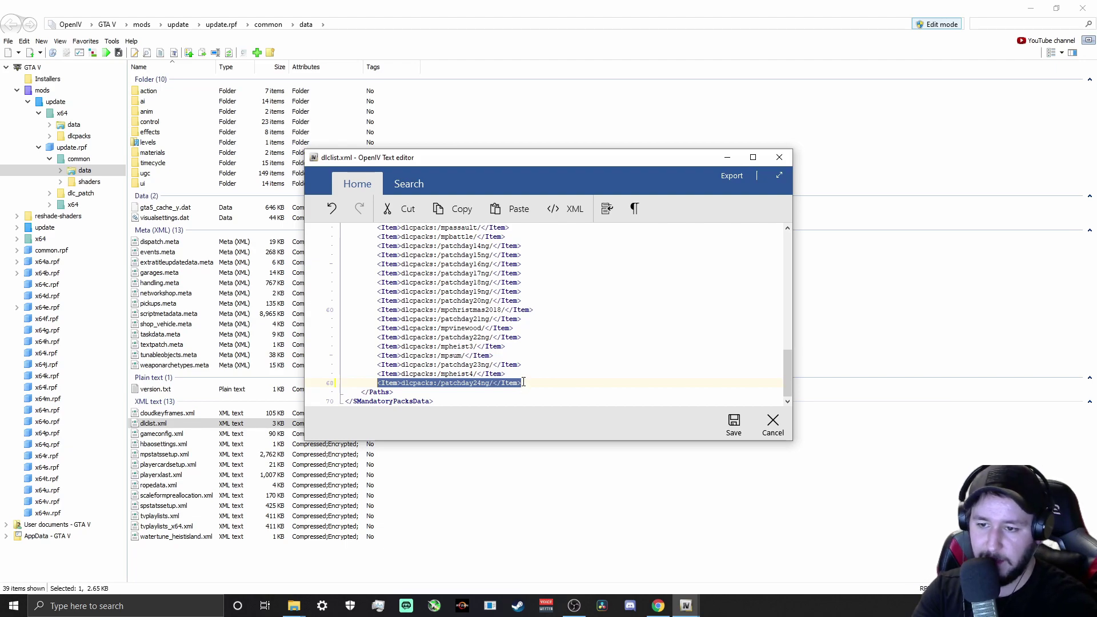
pyautogui.click(523, 383)
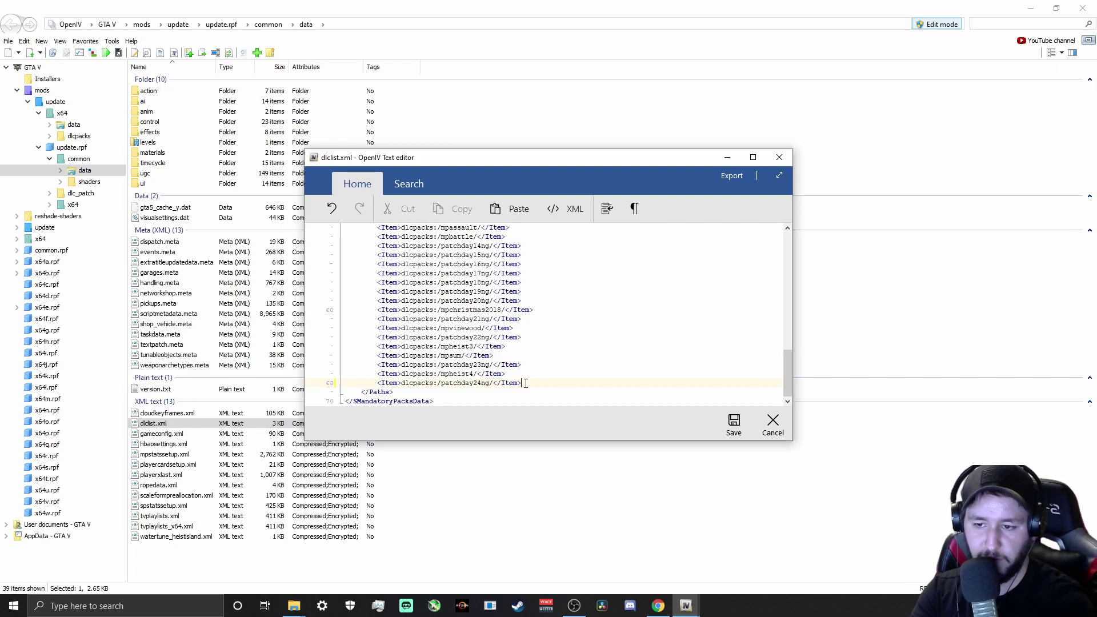
pyautogui.press('Return')
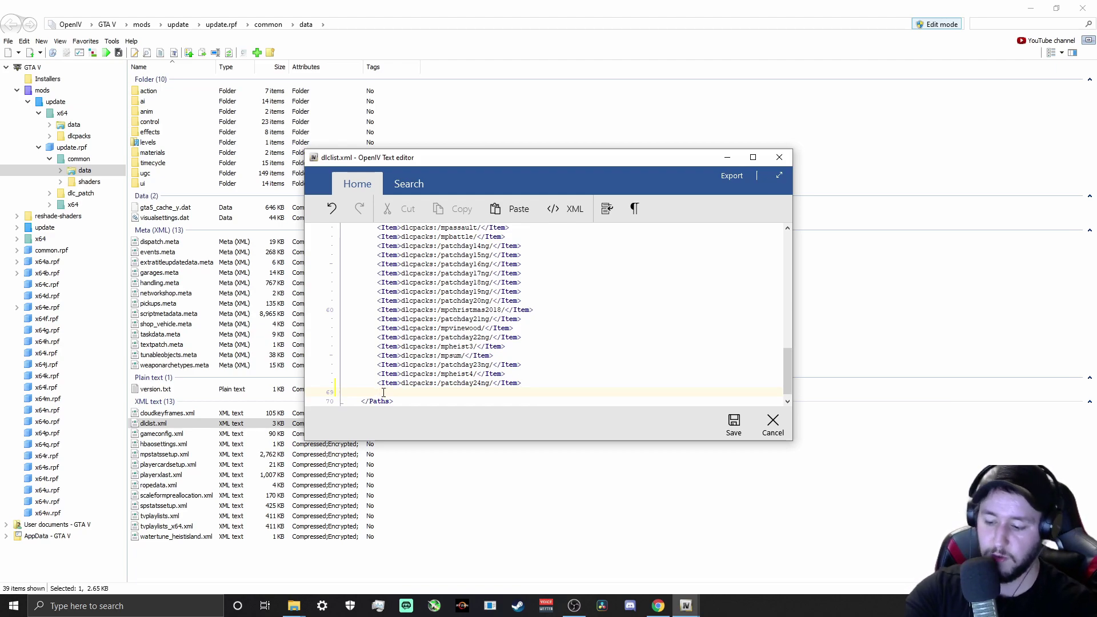
pyautogui.hotkey('ctrl', 'v')
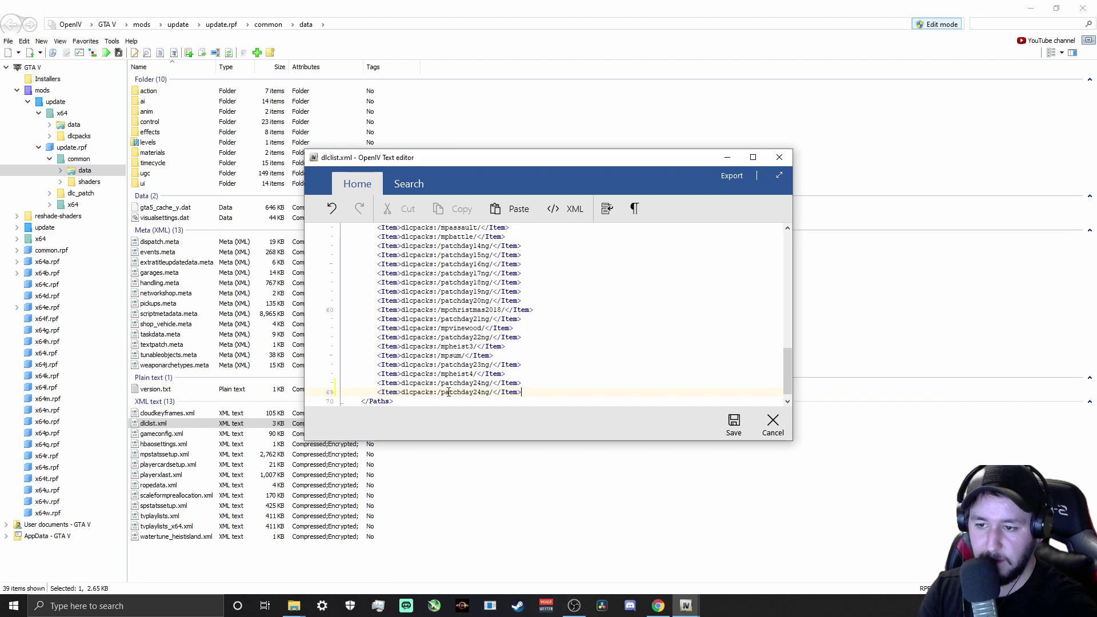
# Replace patchday24ng with 400z in the duplicated last line and save dlclist.xml.
pyautogui.moveTo(490, 393); pyautogui.dragTo(443, 394)
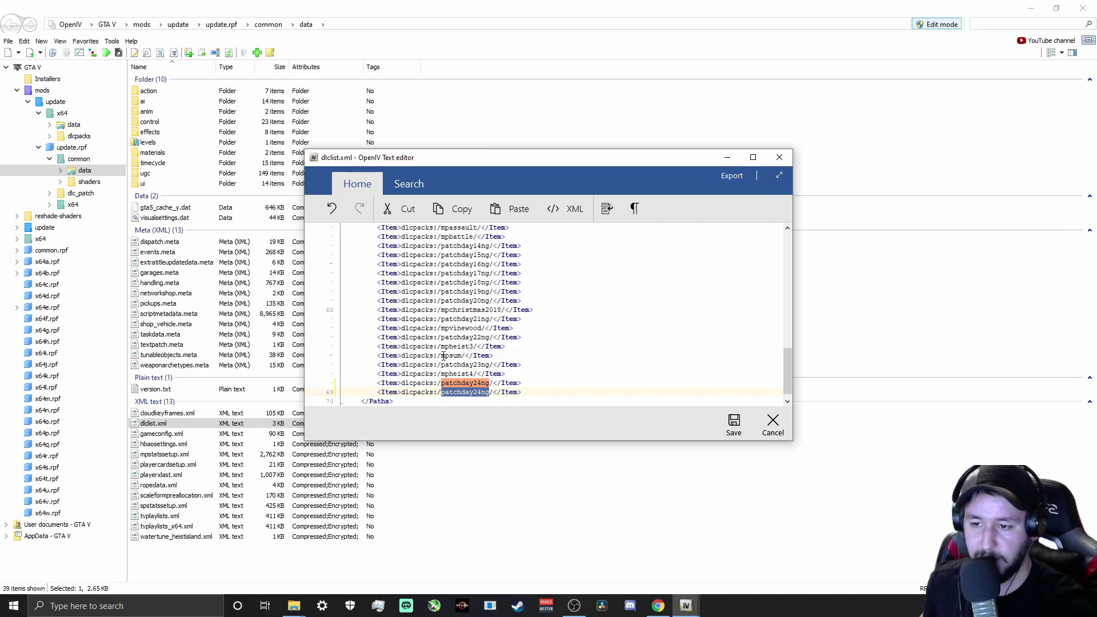
pyautogui.write('400z')
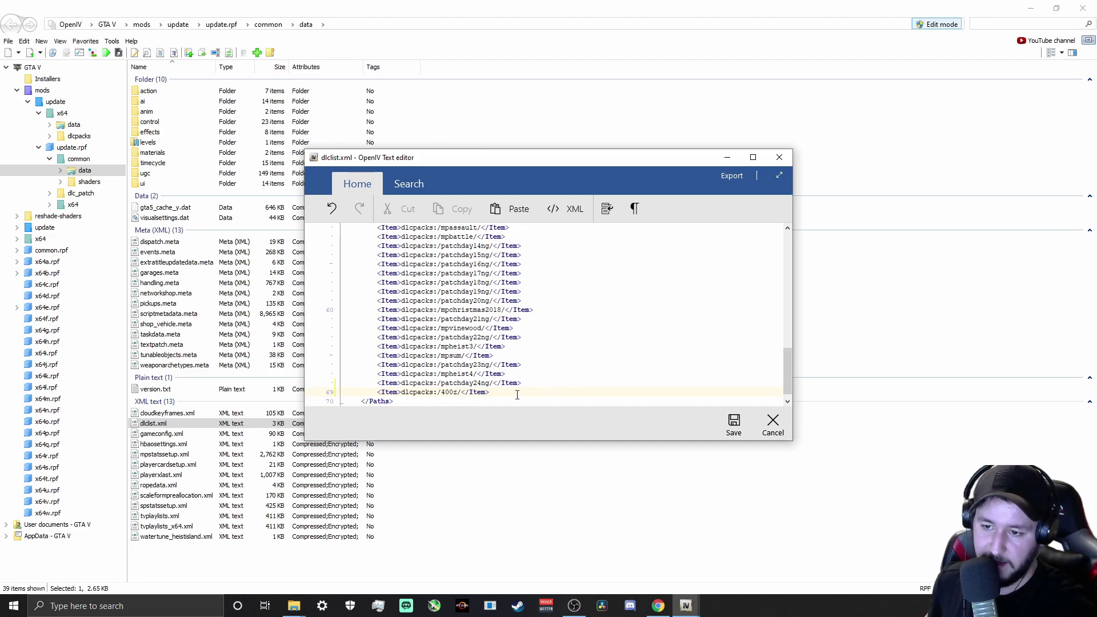
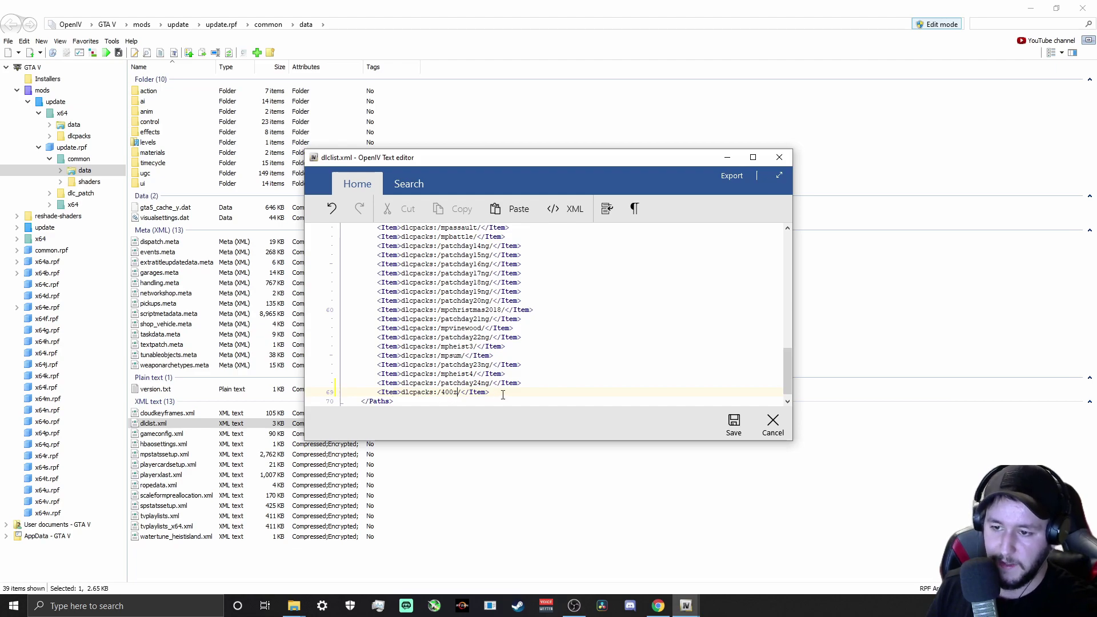
pyautogui.click(731, 422)
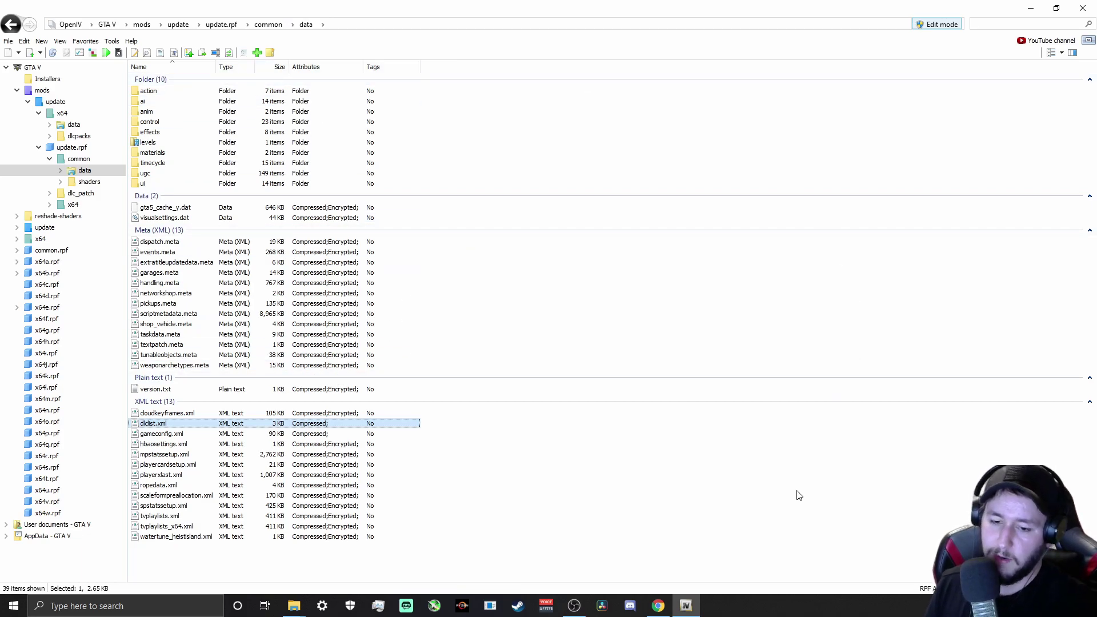
# Switch to File Explorer, close the spare Downloads, Recycle Bin and mods windows, and go from the Nissan 400Z 2021 folder to GTA MODS.
pyautogui.click(294, 606)
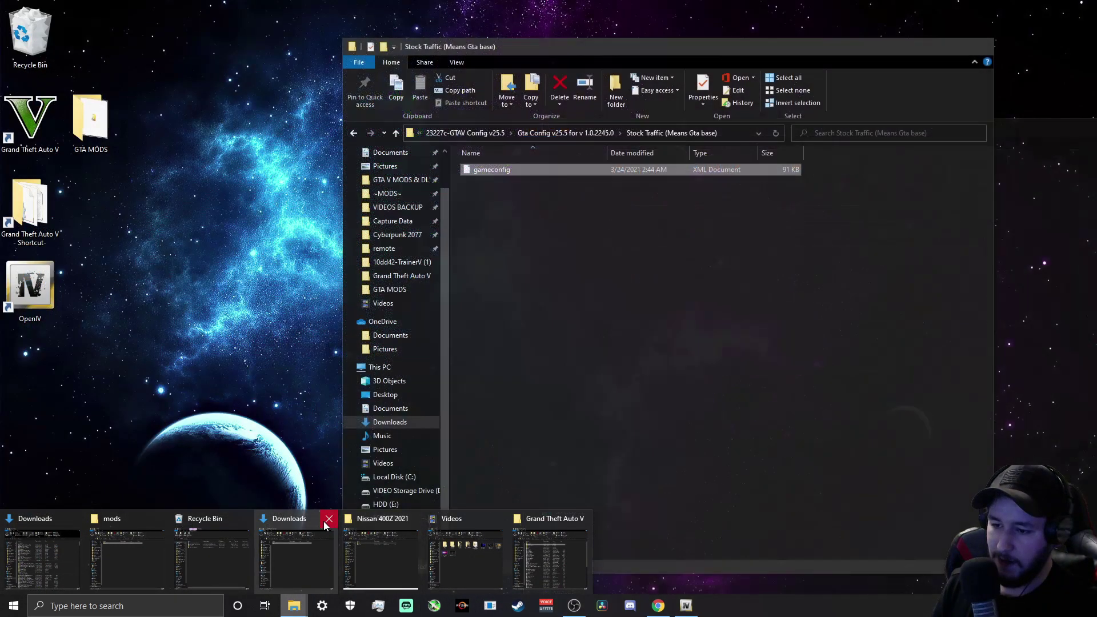
pyautogui.click(329, 518)
pyautogui.click(285, 518)
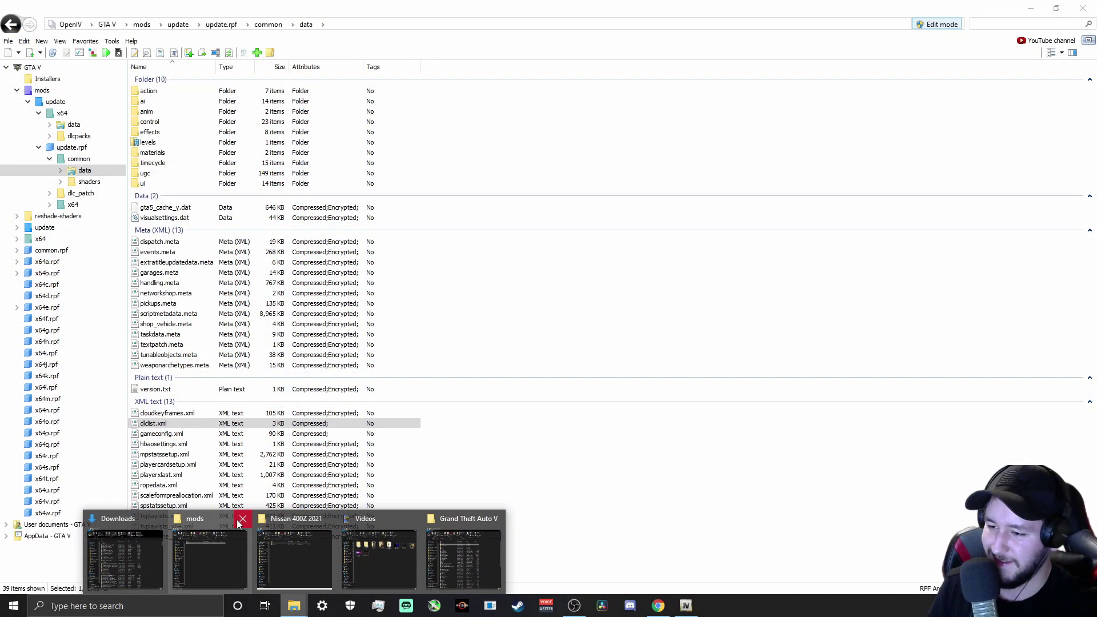
pyautogui.click(243, 520)
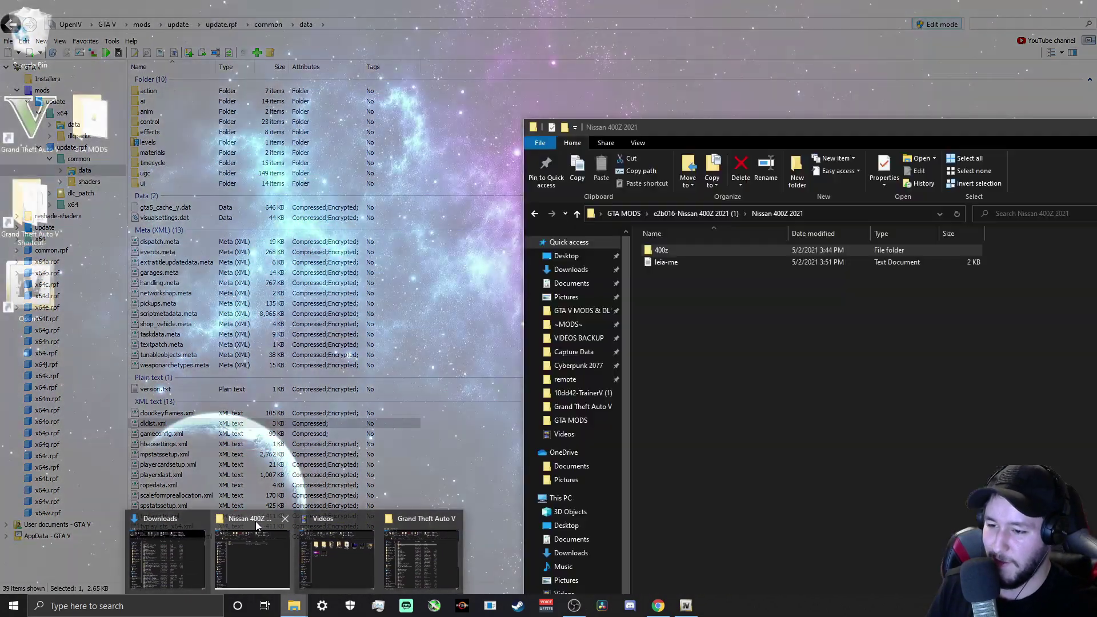
pyautogui.click(255, 521)
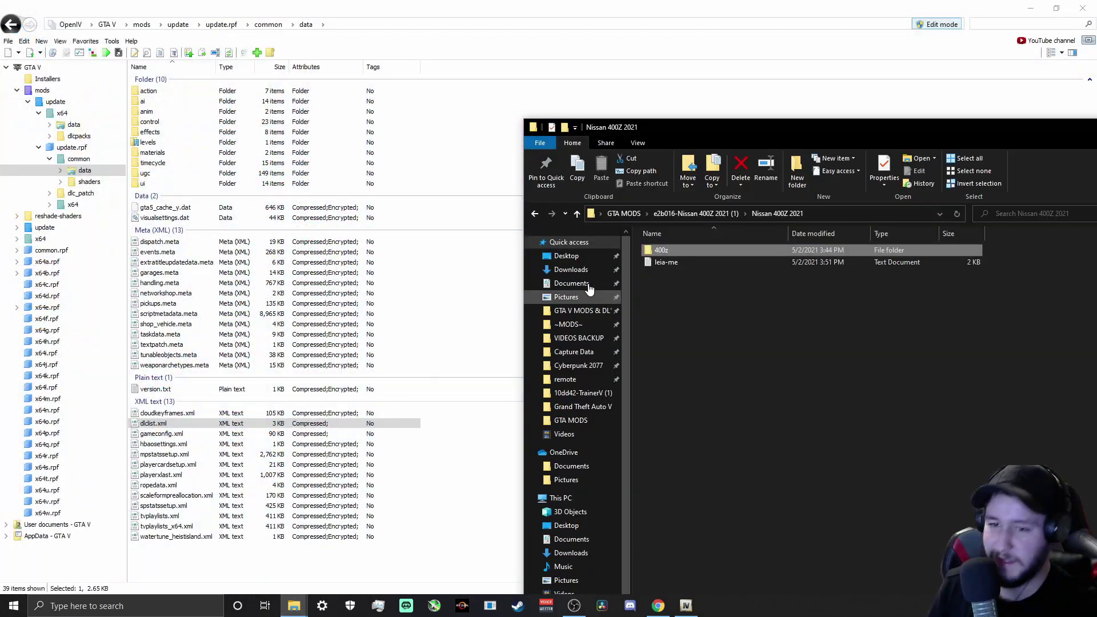
pyautogui.click(624, 213)
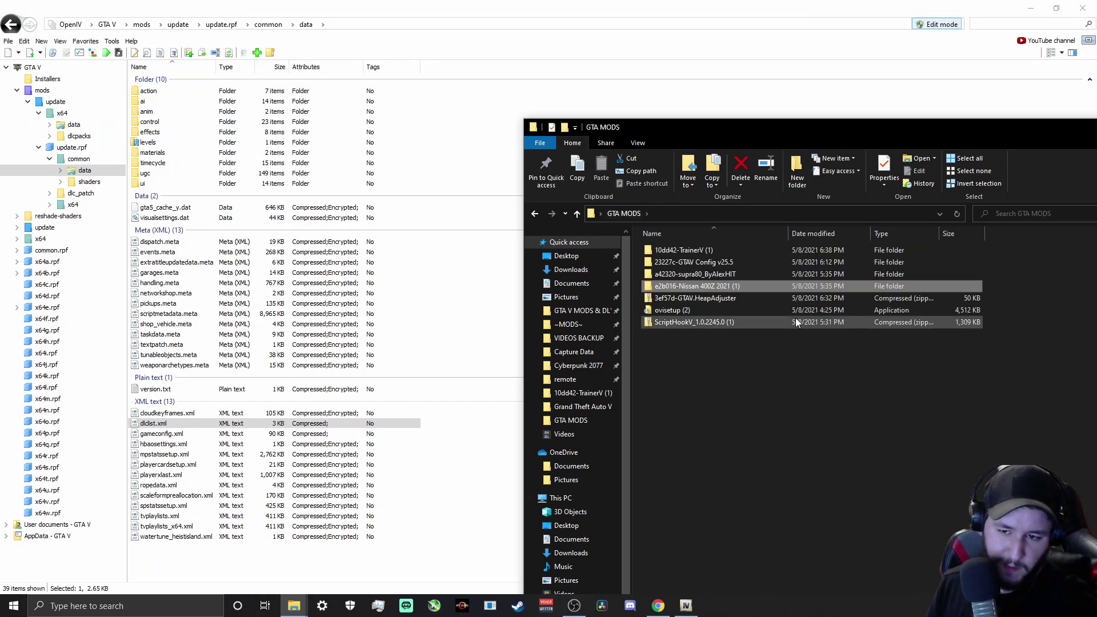
# Open ReadMe_ENG from the a42320-supra80_ByAlexHIT folder and examine the add-on install path and the dlclist.xml line it asks for.
pyautogui.click(699, 274)
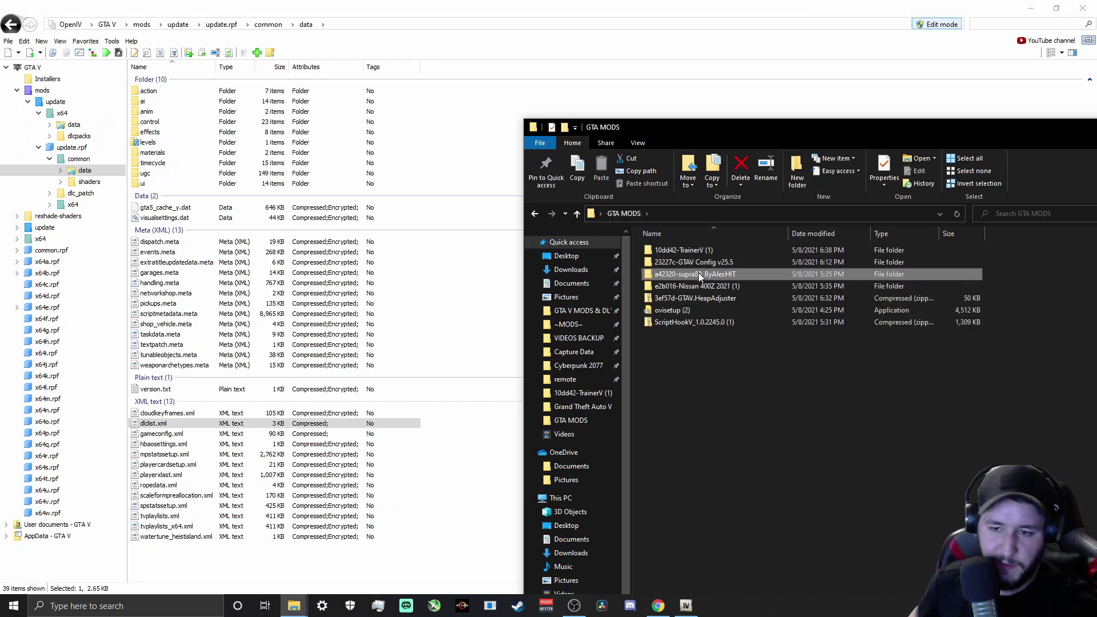
pyautogui.doubleClick(699, 273)
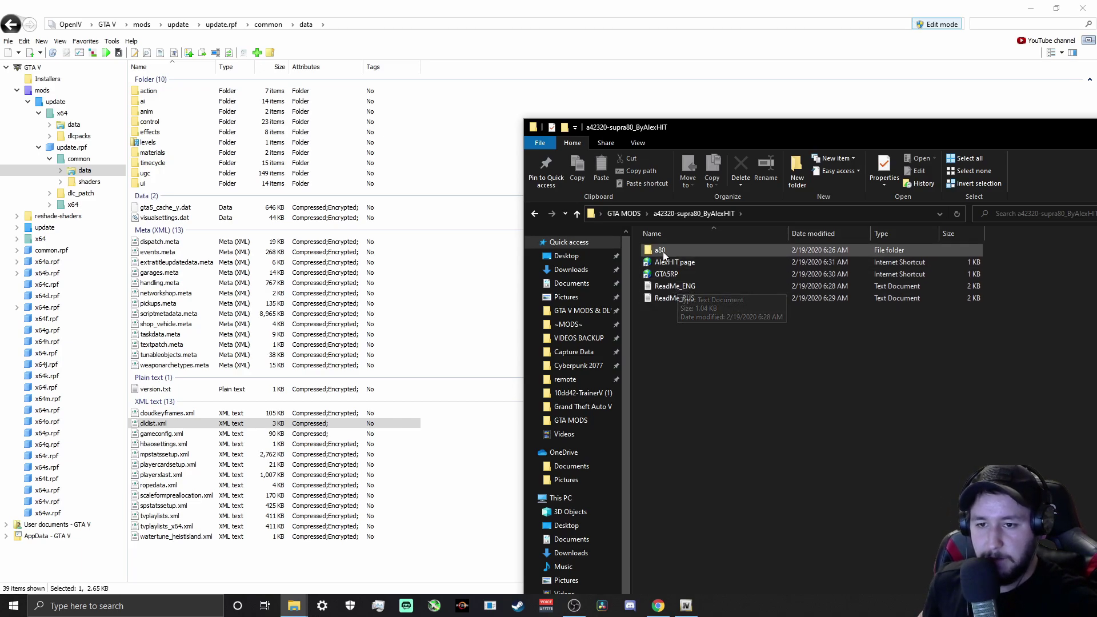
pyautogui.doubleClick(671, 285)
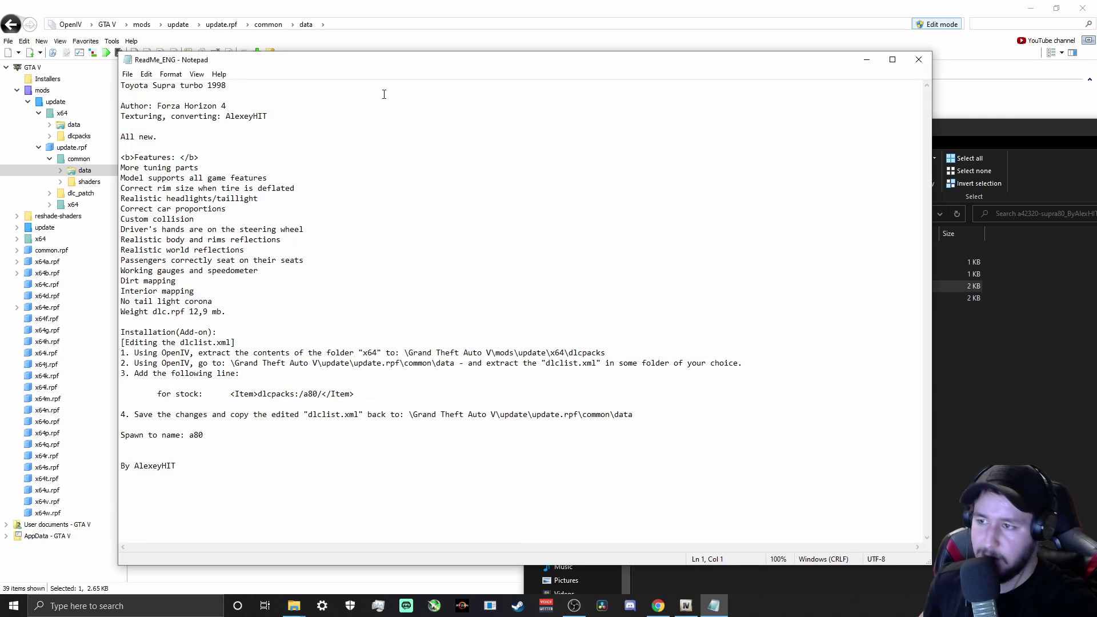
pyautogui.moveTo(275, 62); pyautogui.dragTo(296, 84)
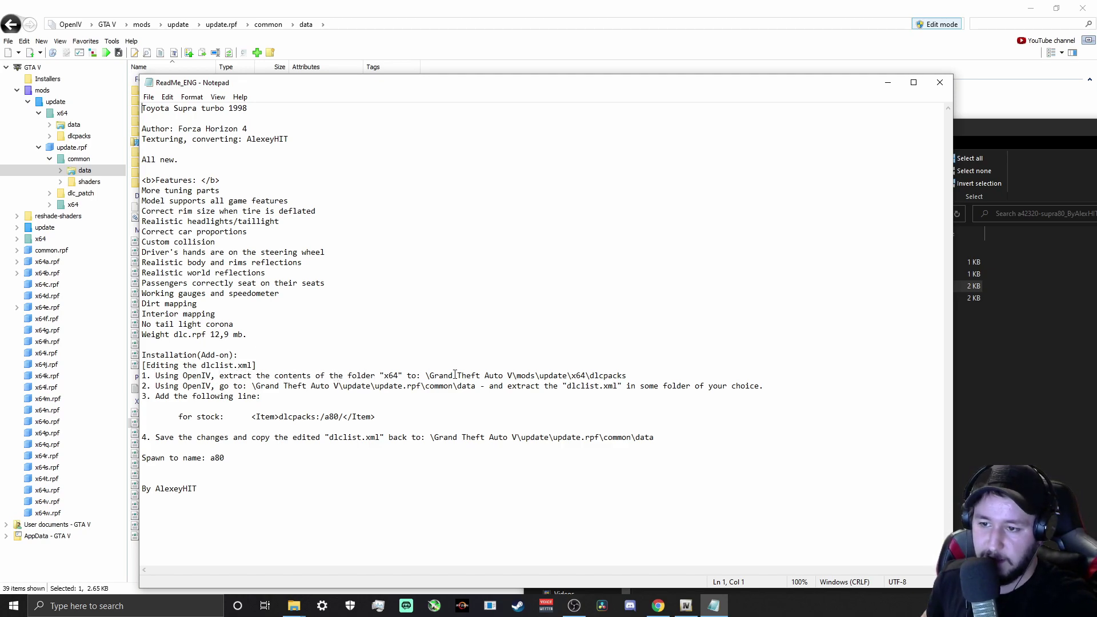
pyautogui.click(1001, 379)
pyautogui.click(419, 376)
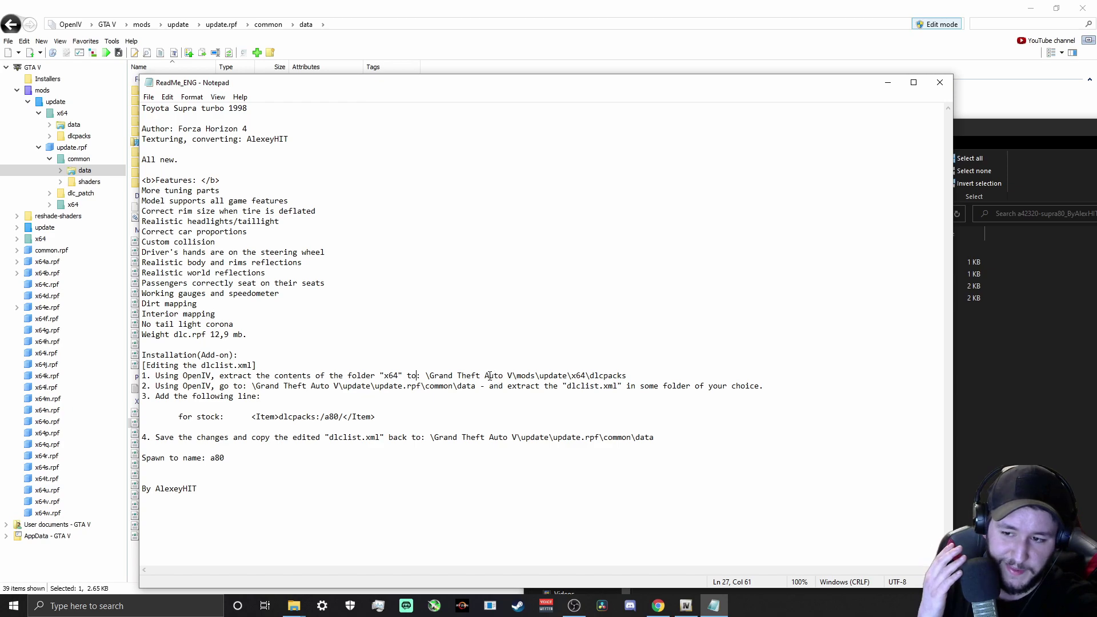
pyautogui.moveTo(434, 376); pyautogui.dragTo(629, 375)
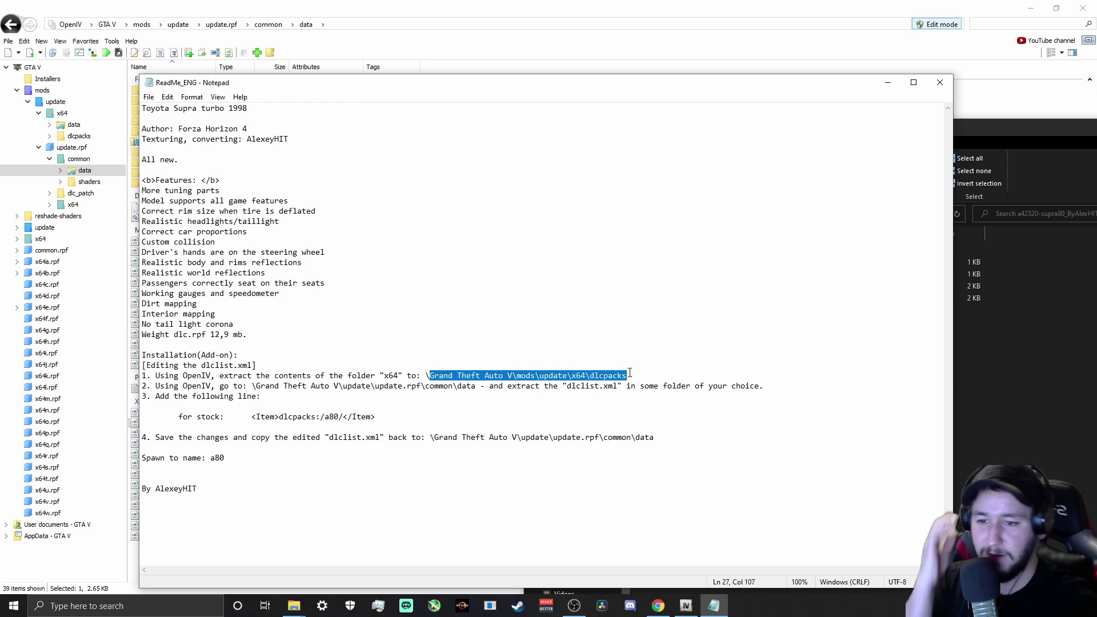
pyautogui.click(630, 375)
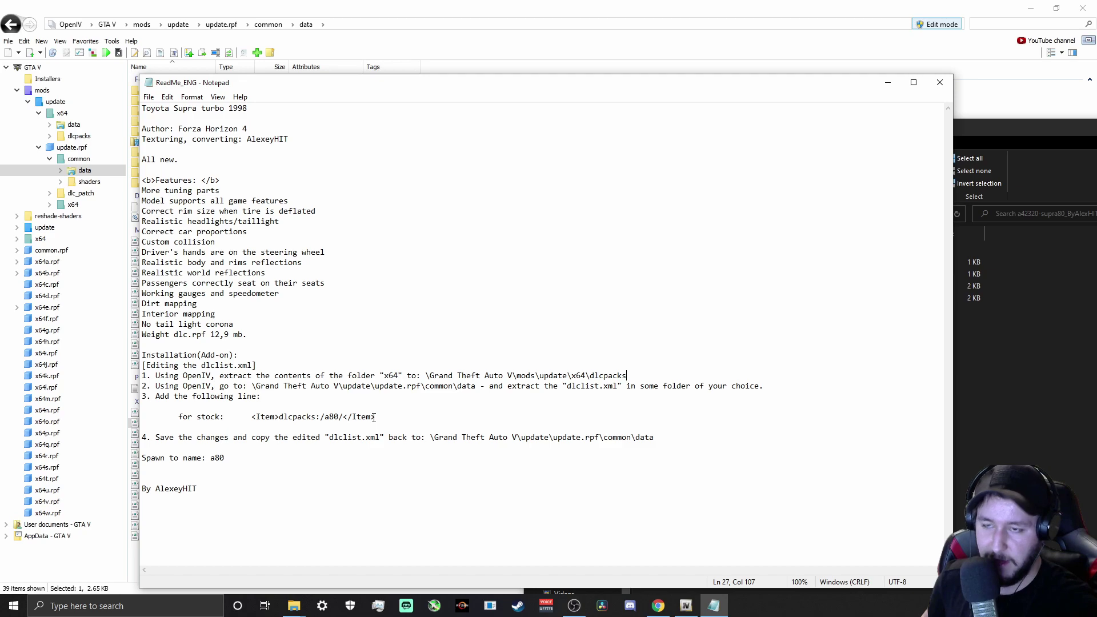
pyautogui.moveTo(575, 89); pyautogui.dragTo(542, 582)
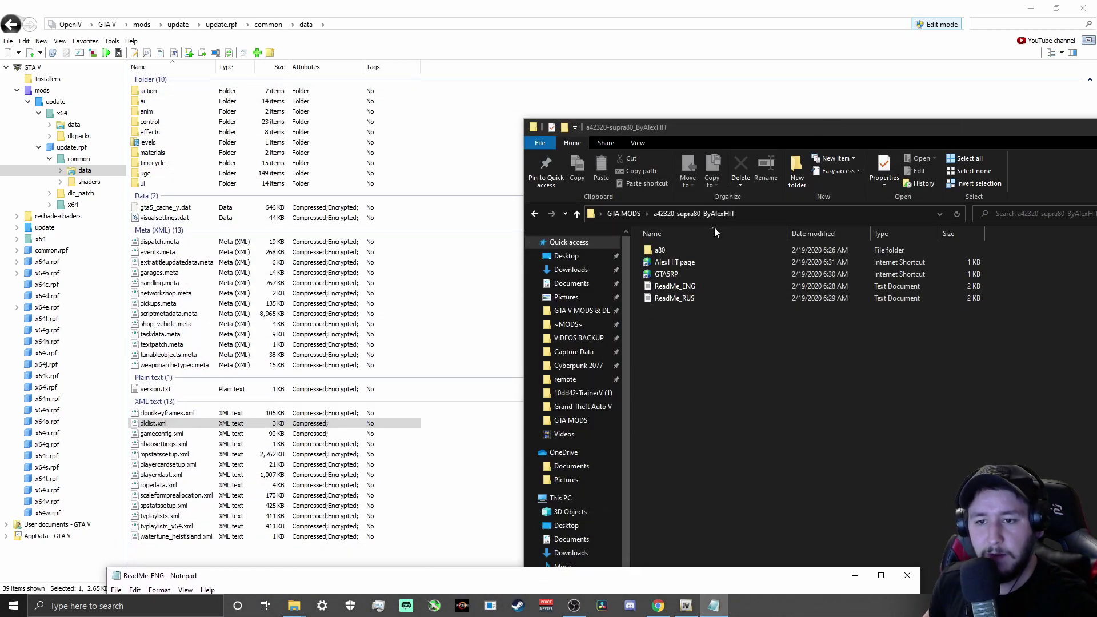
# Bring the a42320-supra80_ByAlexHIT folder window to the front and dock it to half of the screen beside OpenIV.
pyautogui.click(193, 15)
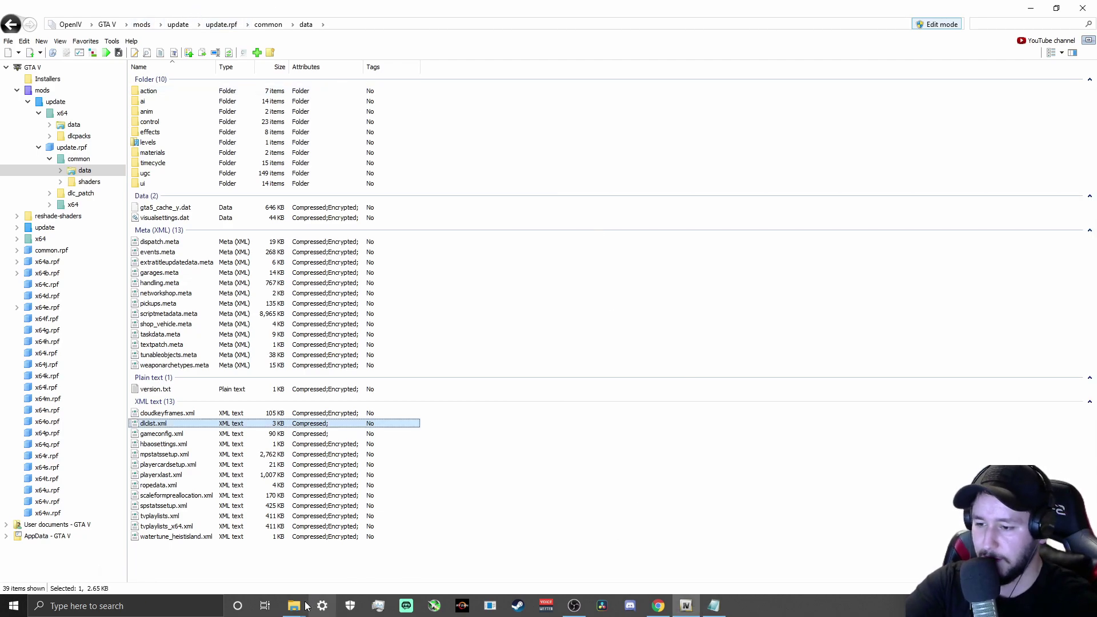
pyautogui.moveTo(295, 605)
pyautogui.click(253, 551)
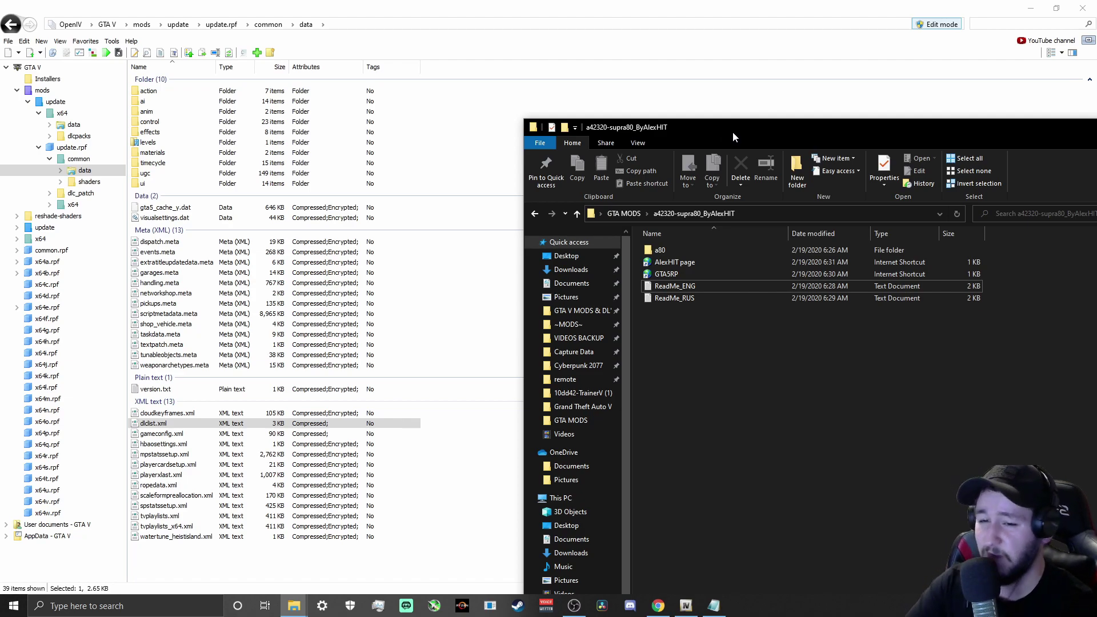
pyautogui.moveTo(753, 126); pyautogui.dragTo(808, 146)
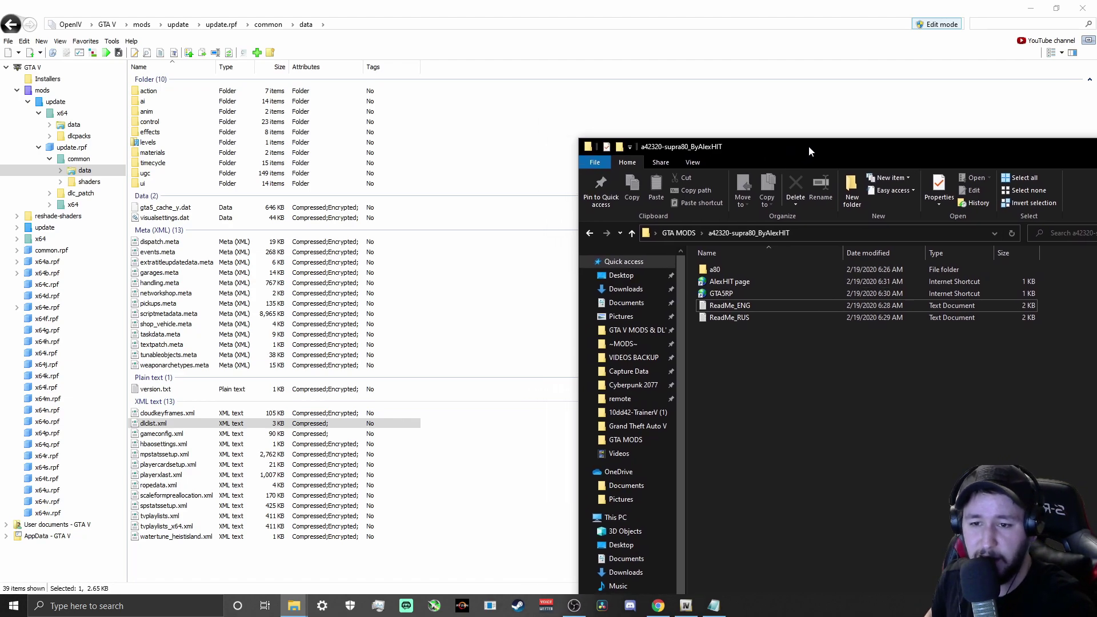
pyautogui.click(515, 226)
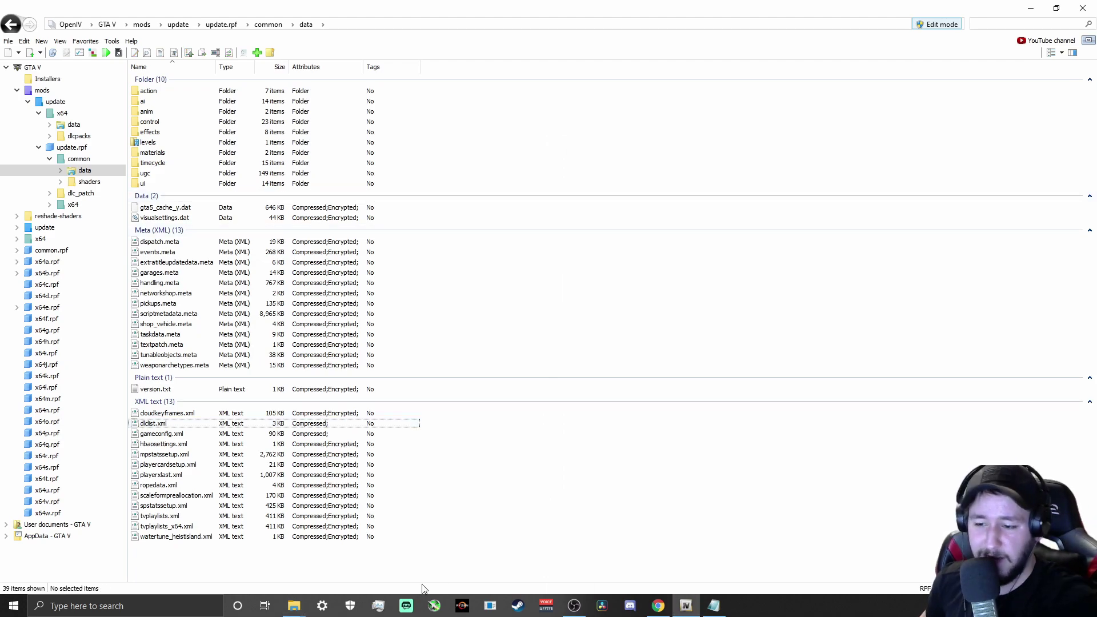
pyautogui.moveTo(303, 611)
pyautogui.click(256, 525)
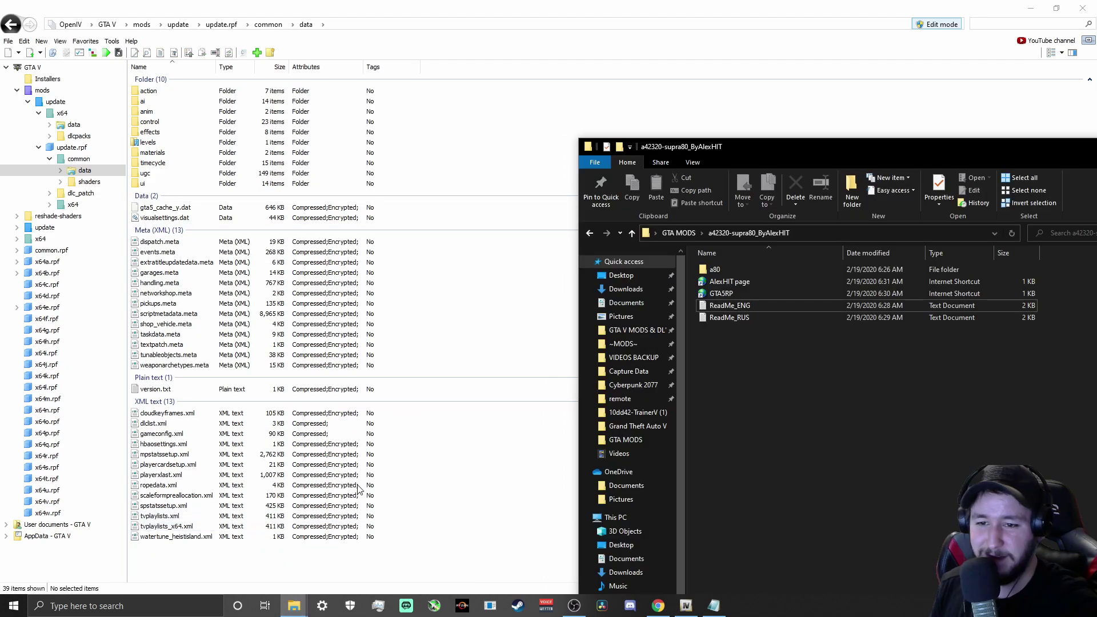
pyautogui.moveTo(709, 152); pyautogui.dragTo(1096, 73)
# Go to the favourite dlcpacks folder under mods/update/x64 in OpenIV and copy the Supra's a80 folder into it.
pyautogui.click(86, 42)
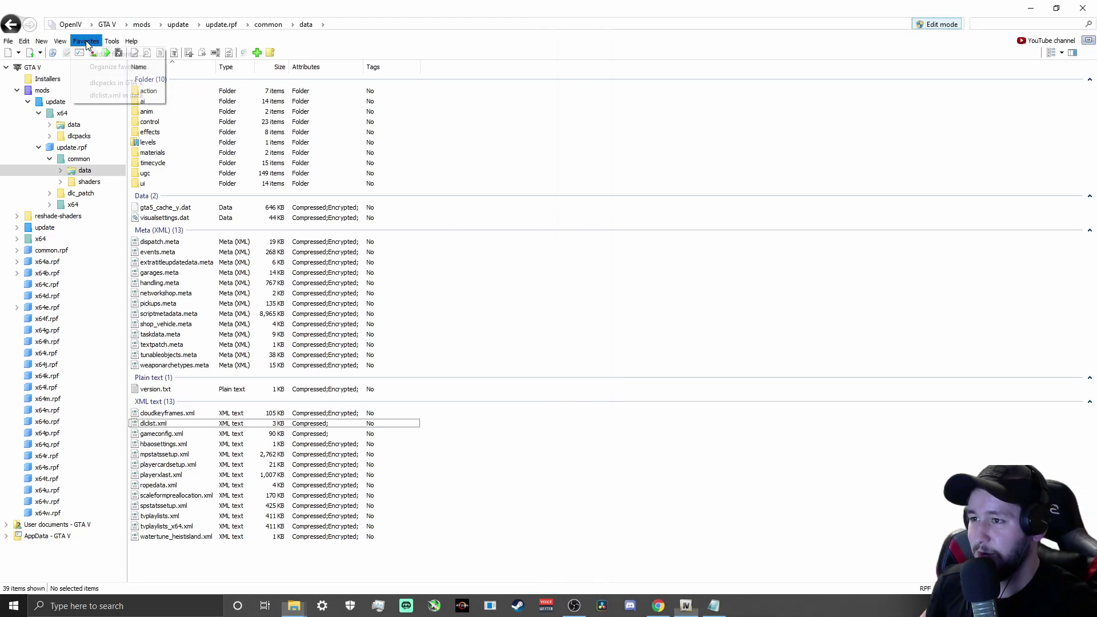
pyautogui.click(110, 81)
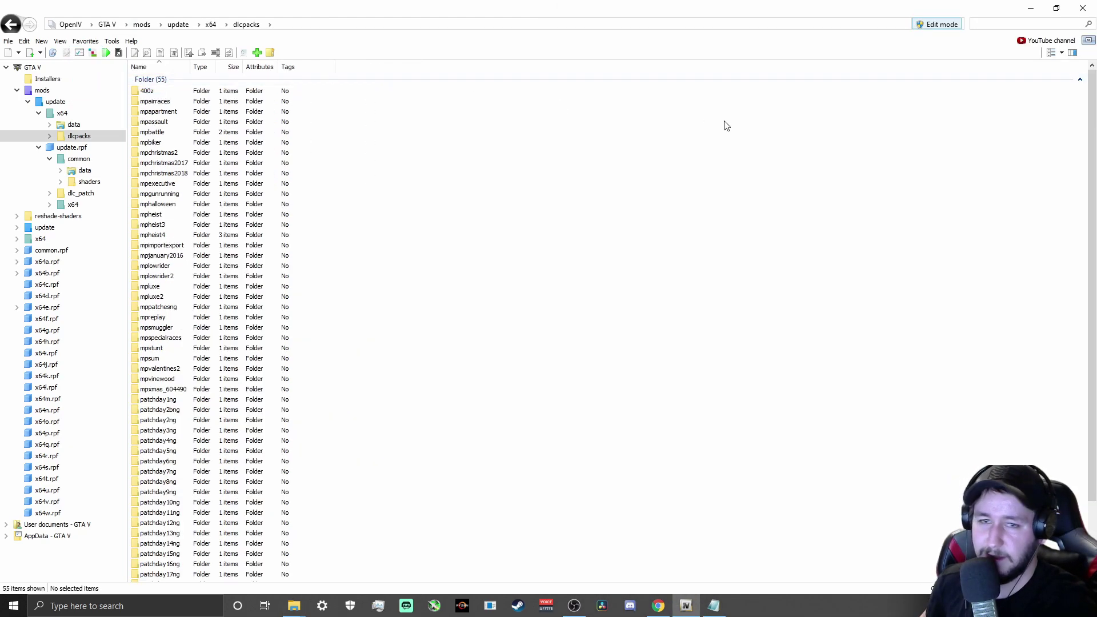
pyautogui.moveTo(294, 605)
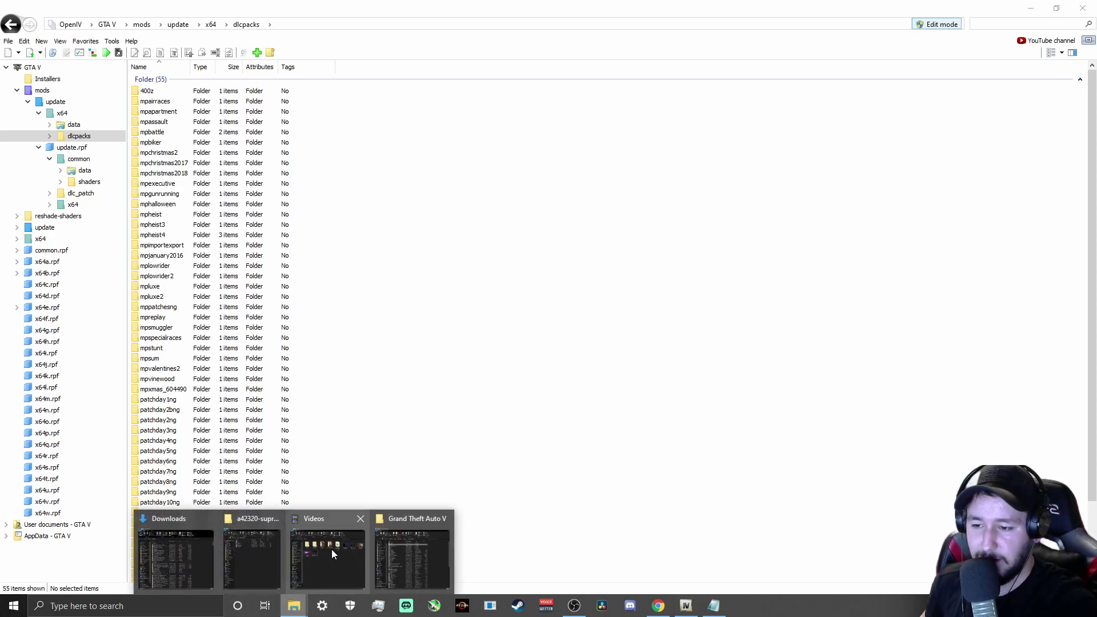
pyautogui.click(255, 518)
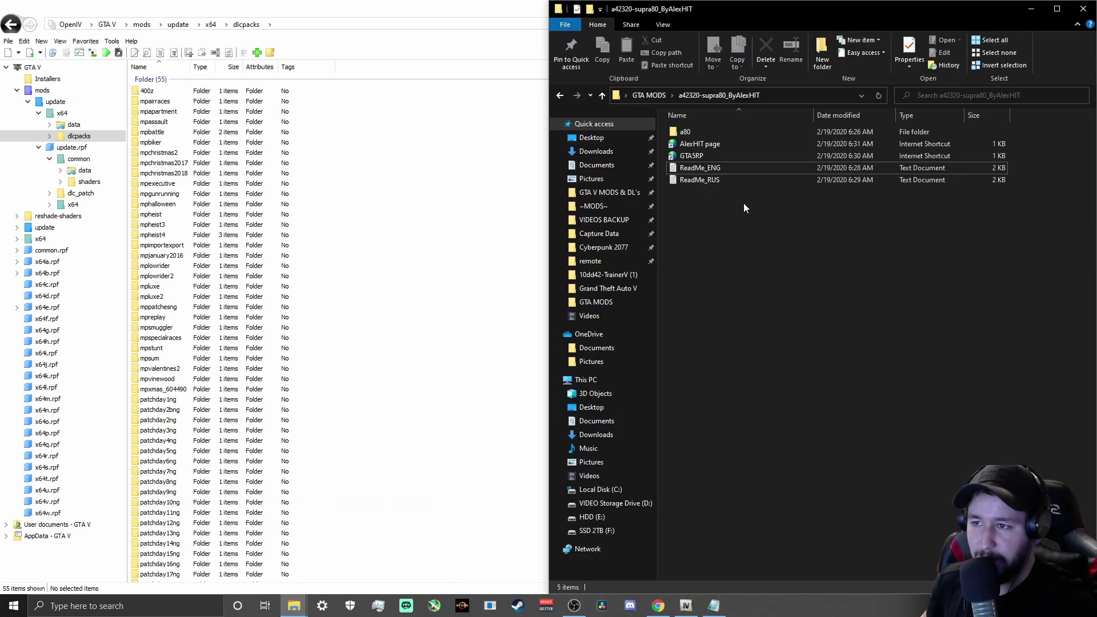
pyautogui.doubleClick(683, 131)
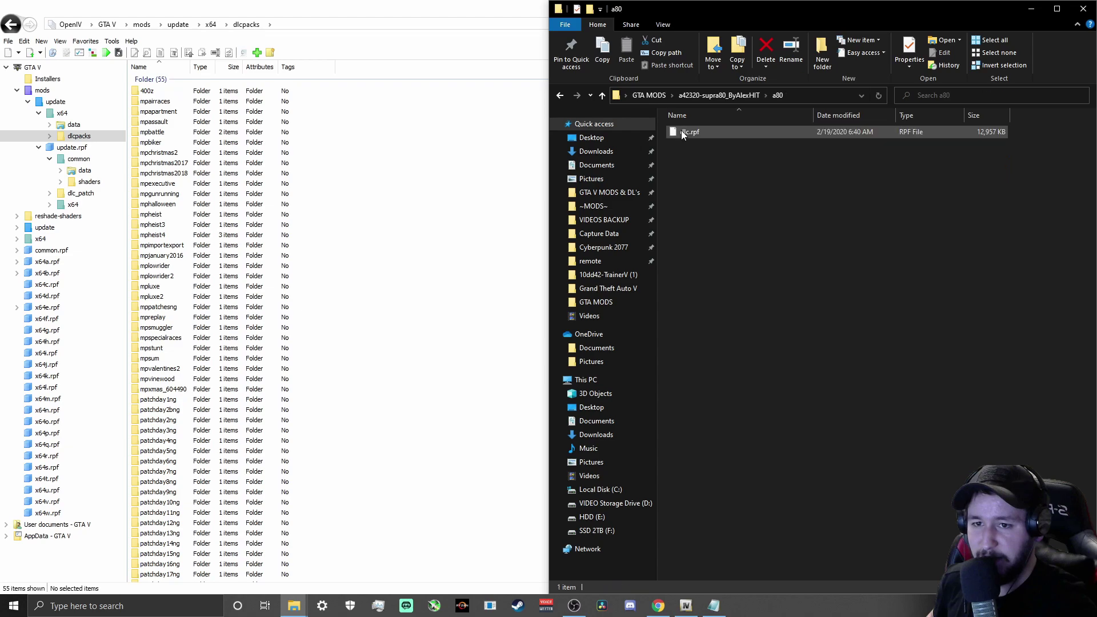
pyautogui.click(559, 96)
pyautogui.moveTo(691, 131); pyautogui.dragTo(345, 115)
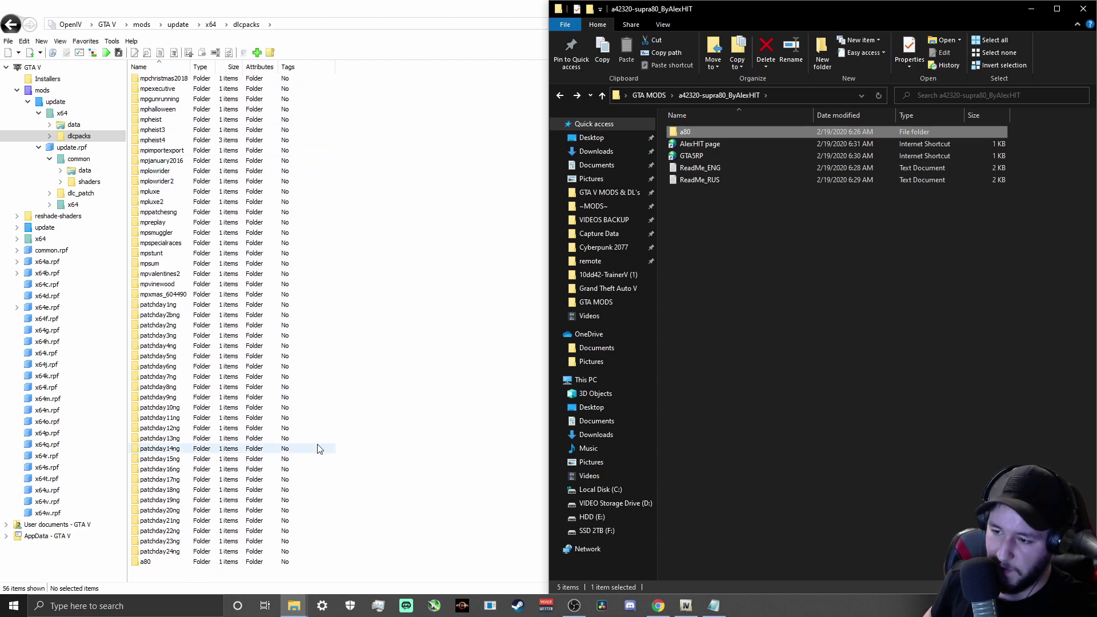
pyautogui.click(153, 563)
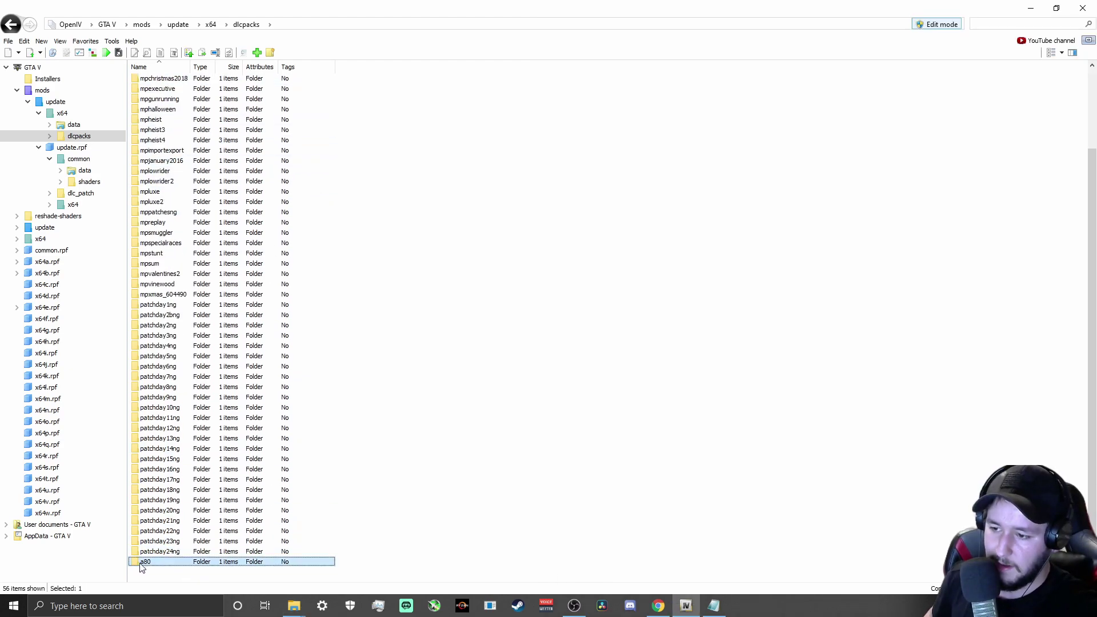
pyautogui.click(450, 223)
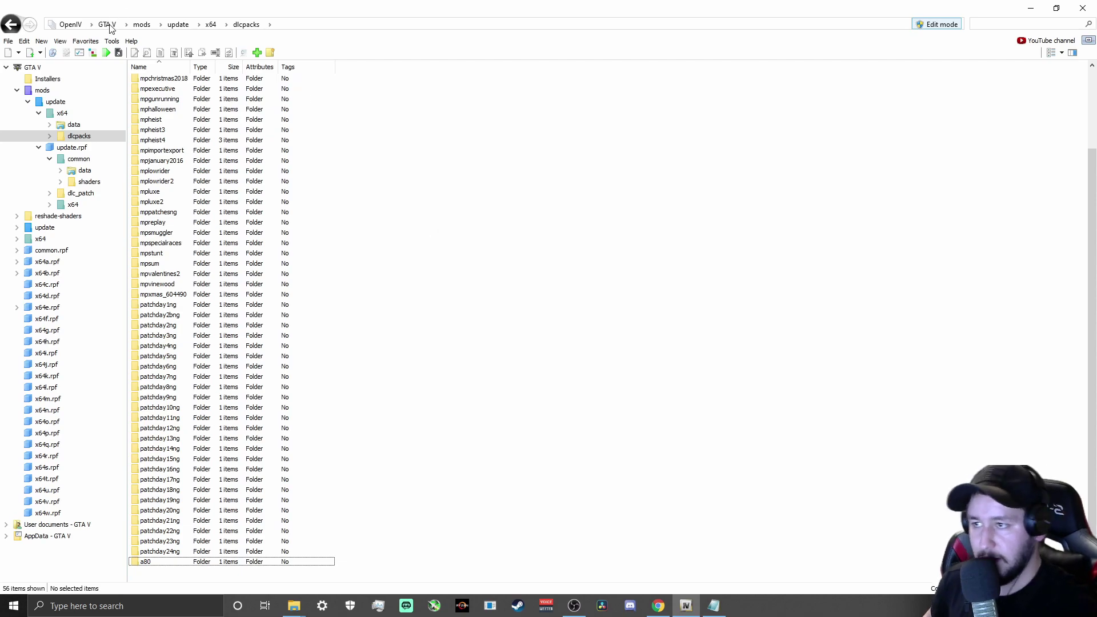
# Open the favourite dlclist.xml in update.rpf/common/data for editing and go to the end of the paths list.
pyautogui.click(86, 41)
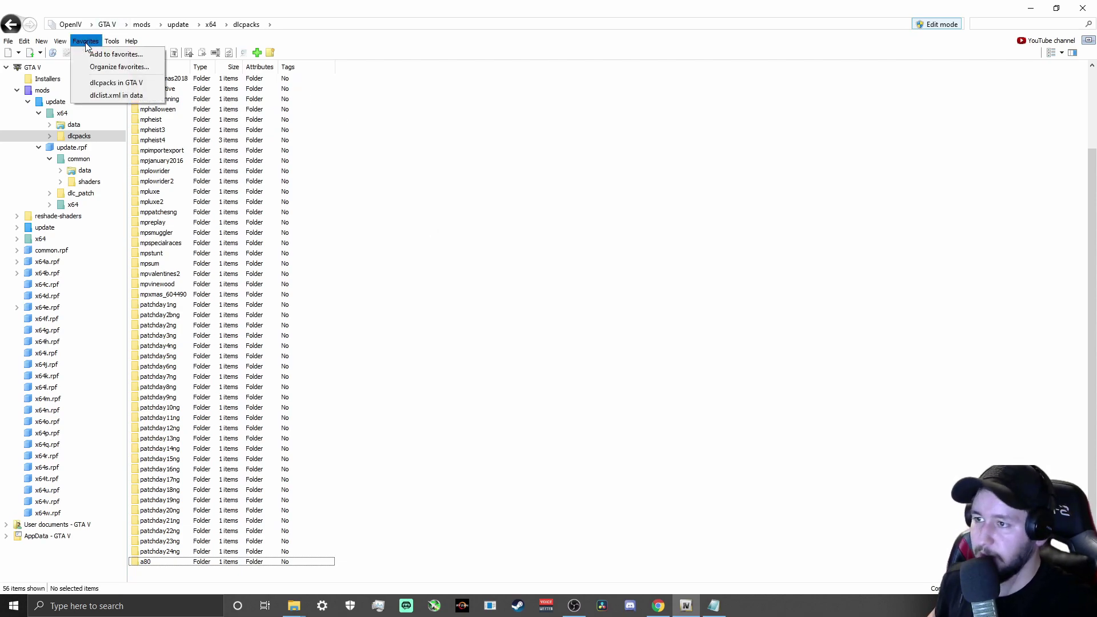
pyautogui.click(99, 95)
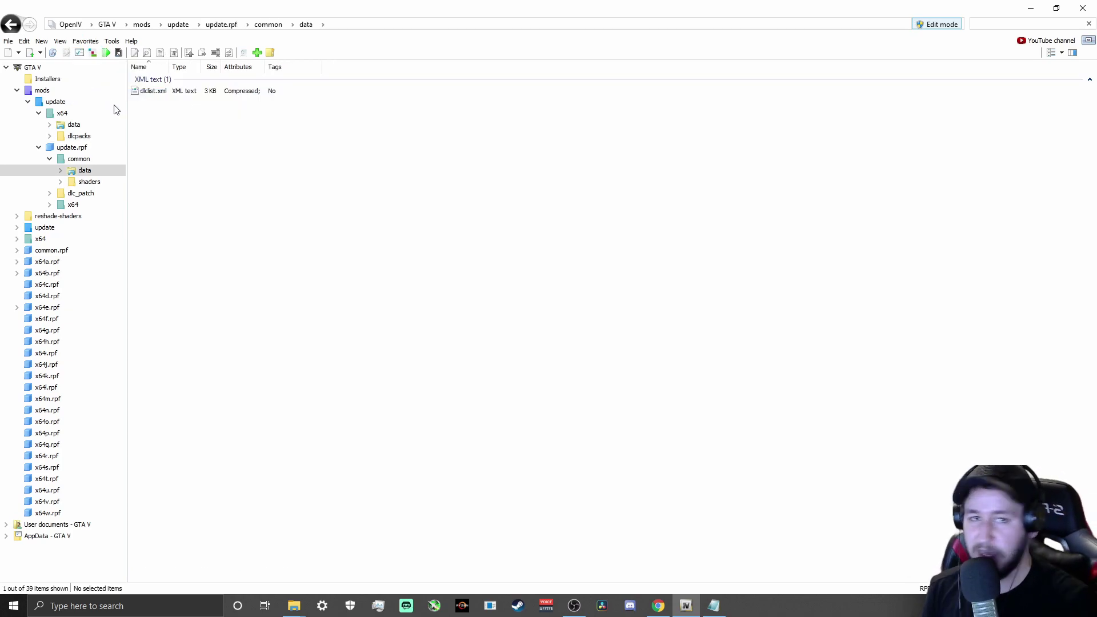
pyautogui.rightClick(153, 93)
pyautogui.click(176, 112)
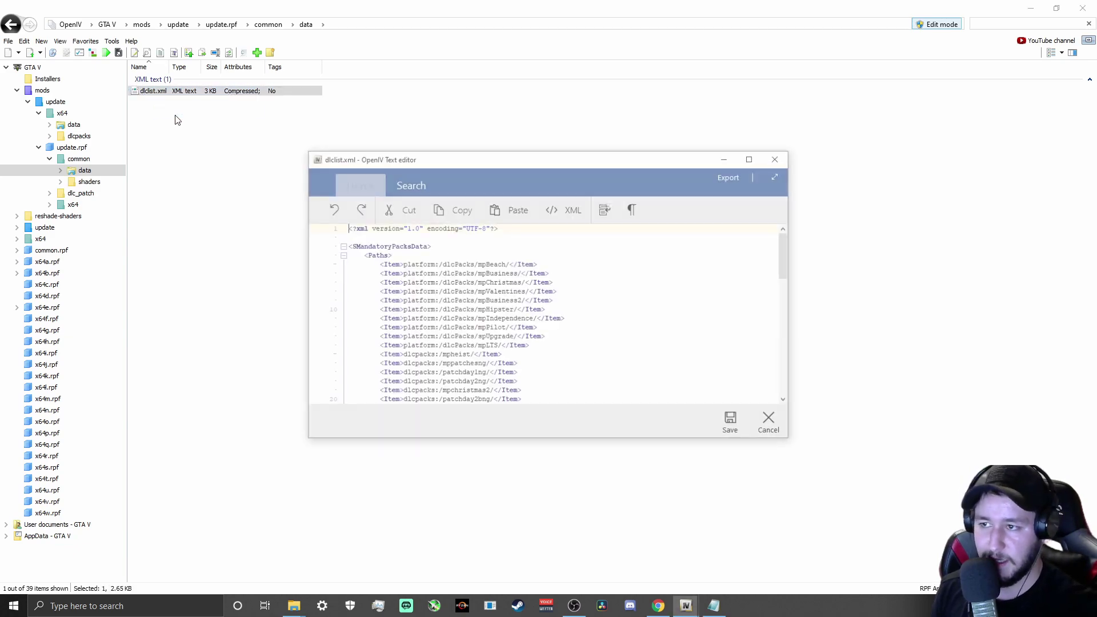
pyautogui.moveTo(786, 249); pyautogui.dragTo(791, 382)
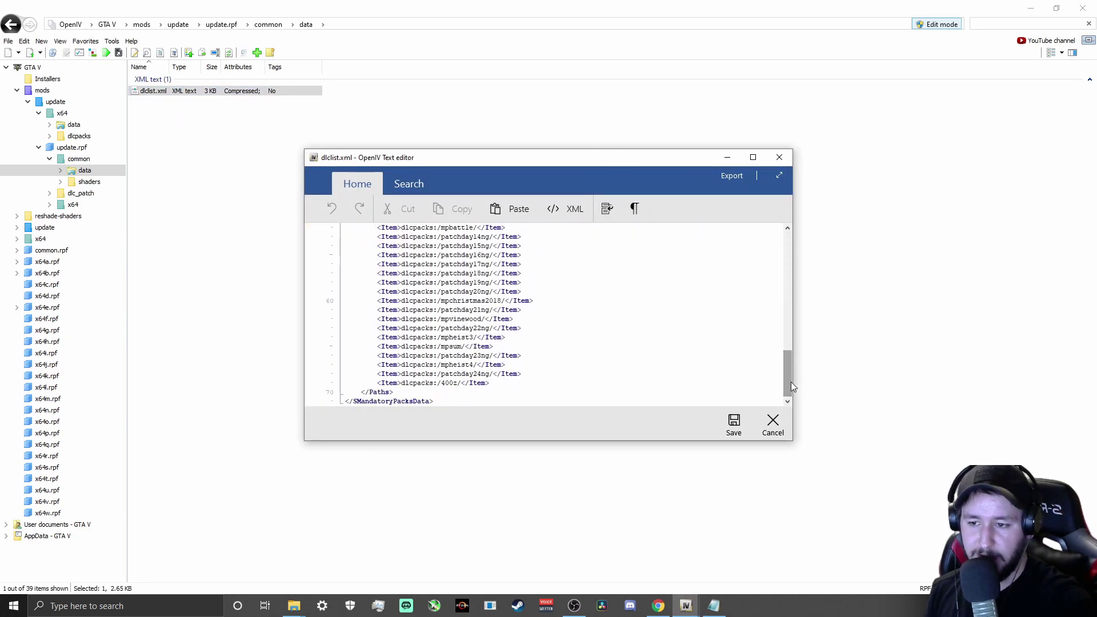
# Copy the <Item>dlcpacks:/a80/</Item> line from ReadMe_ENG and close the readme.
pyautogui.click(712, 611)
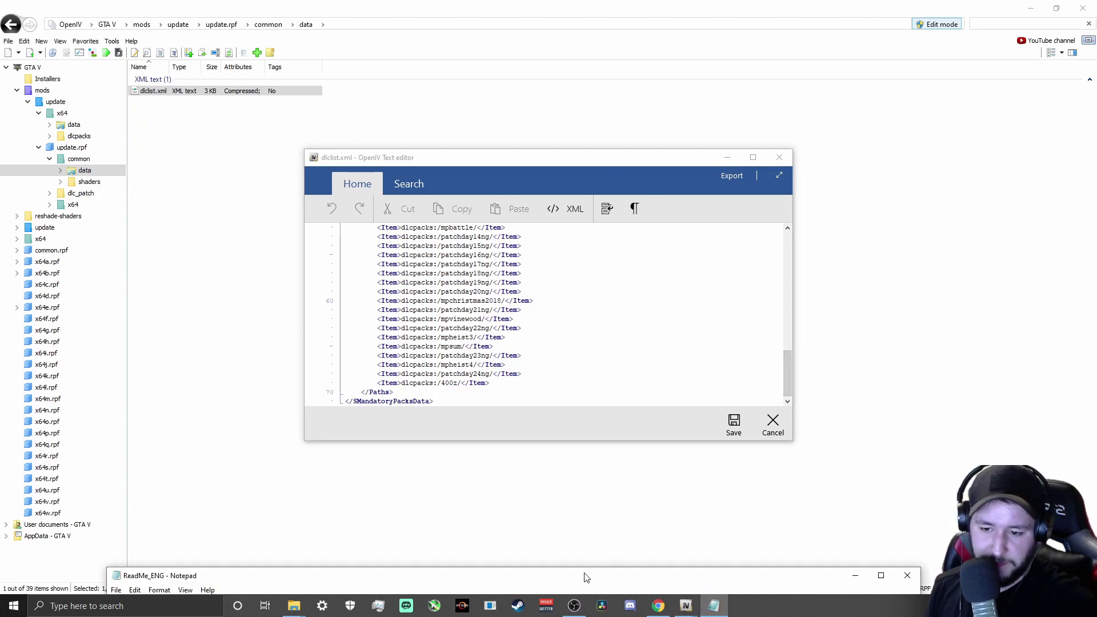
pyautogui.moveTo(541, 578); pyautogui.dragTo(907, 71)
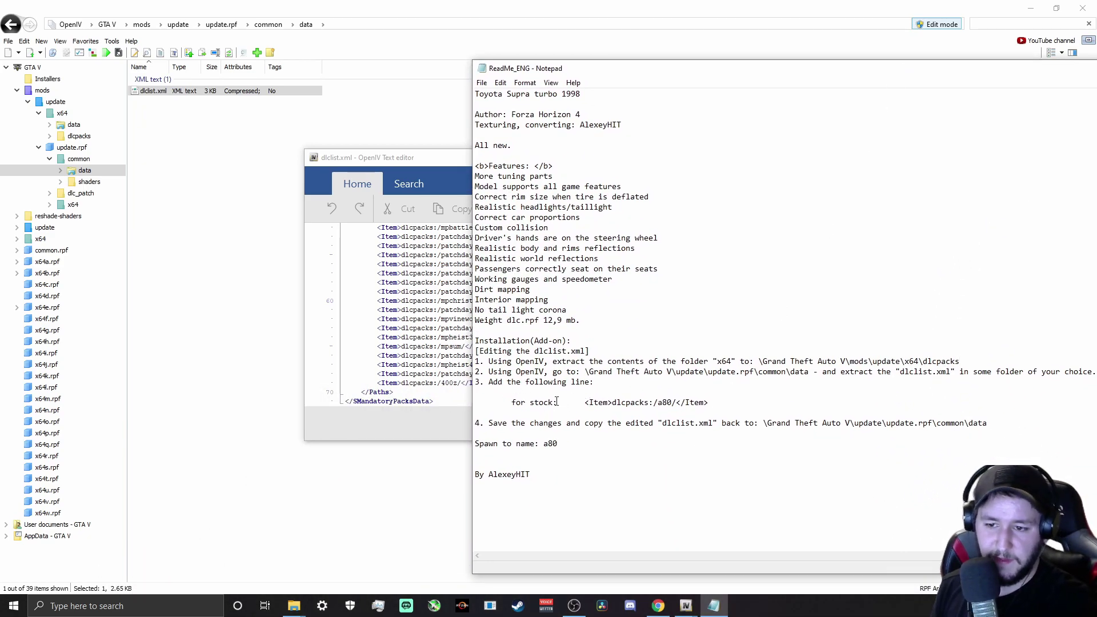
pyautogui.moveTo(708, 403); pyautogui.dragTo(585, 405)
pyautogui.hotkey('ctrl', 'c')
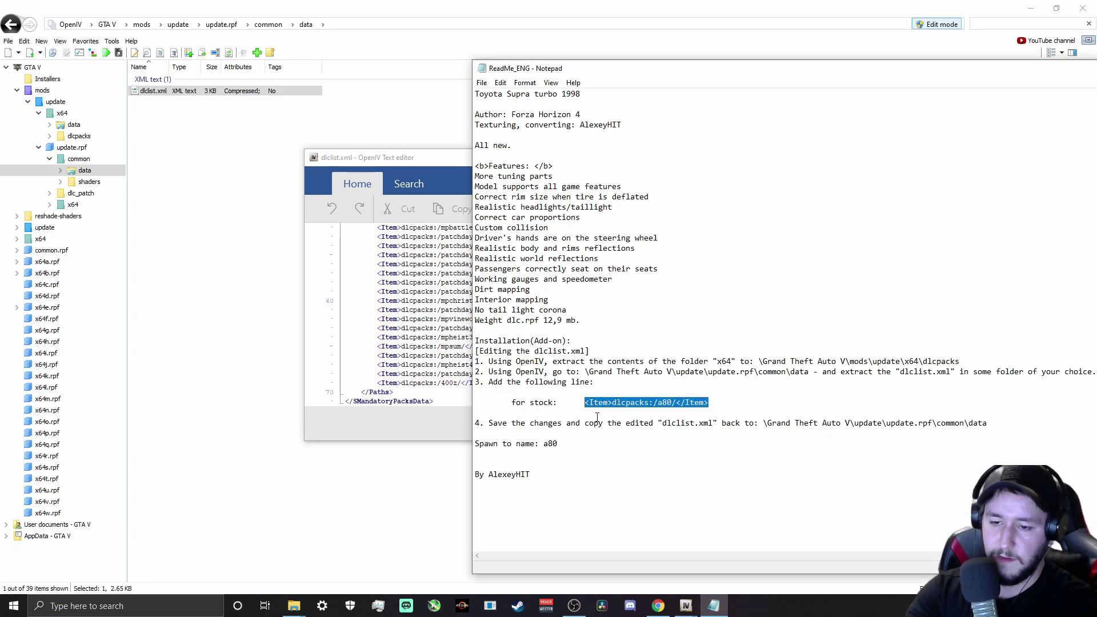
pyautogui.moveTo(914, 70); pyautogui.dragTo(606, 112)
pyautogui.click(955, 113)
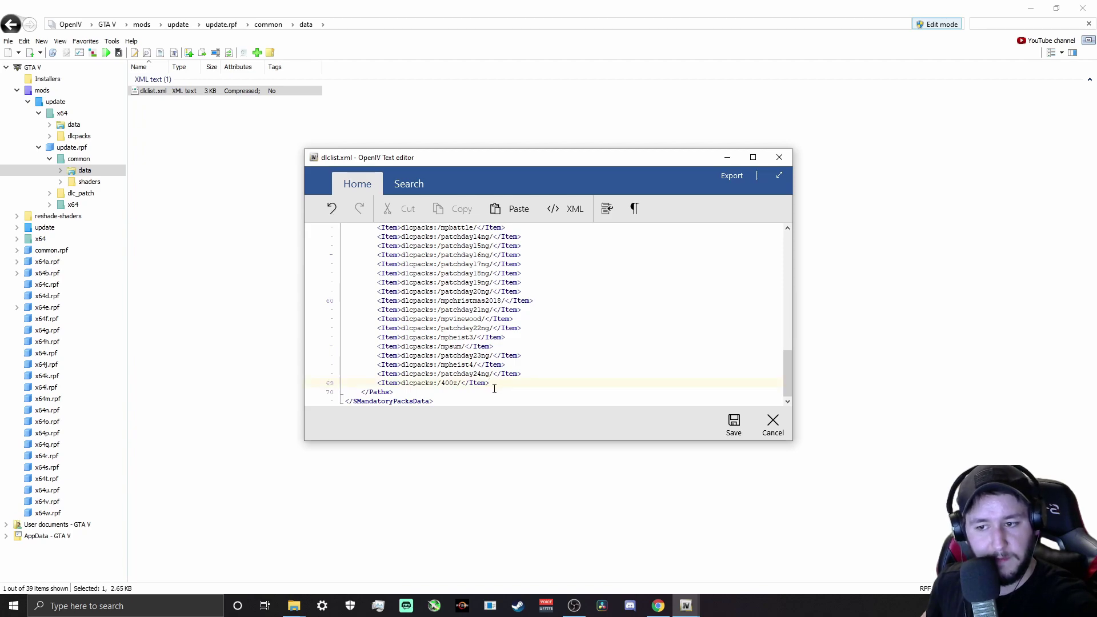
# Paste the dlcpacks:/a80/ item on a new line below the 400z item and save dlclist.xml.
pyautogui.press('Return')
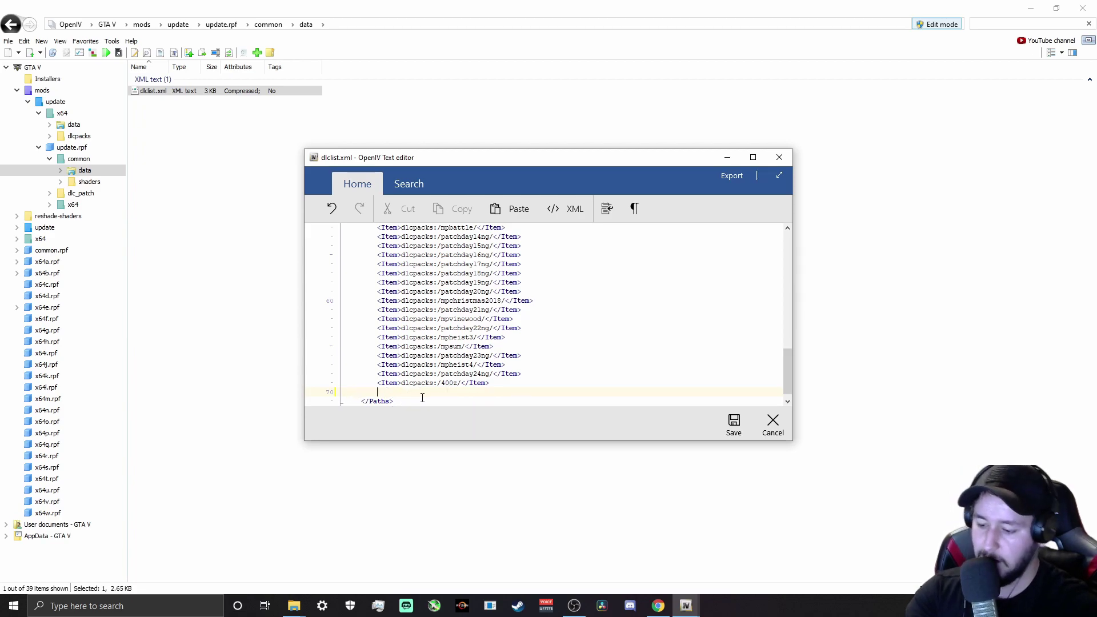
pyautogui.hotkey('ctrl', 'v')
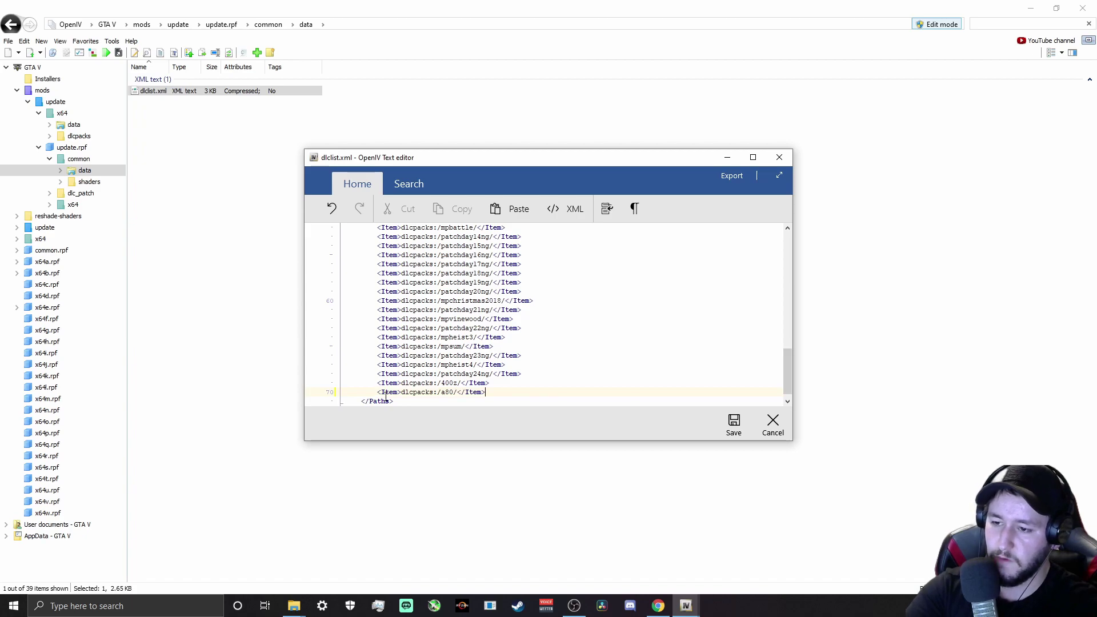
pyautogui.click(734, 421)
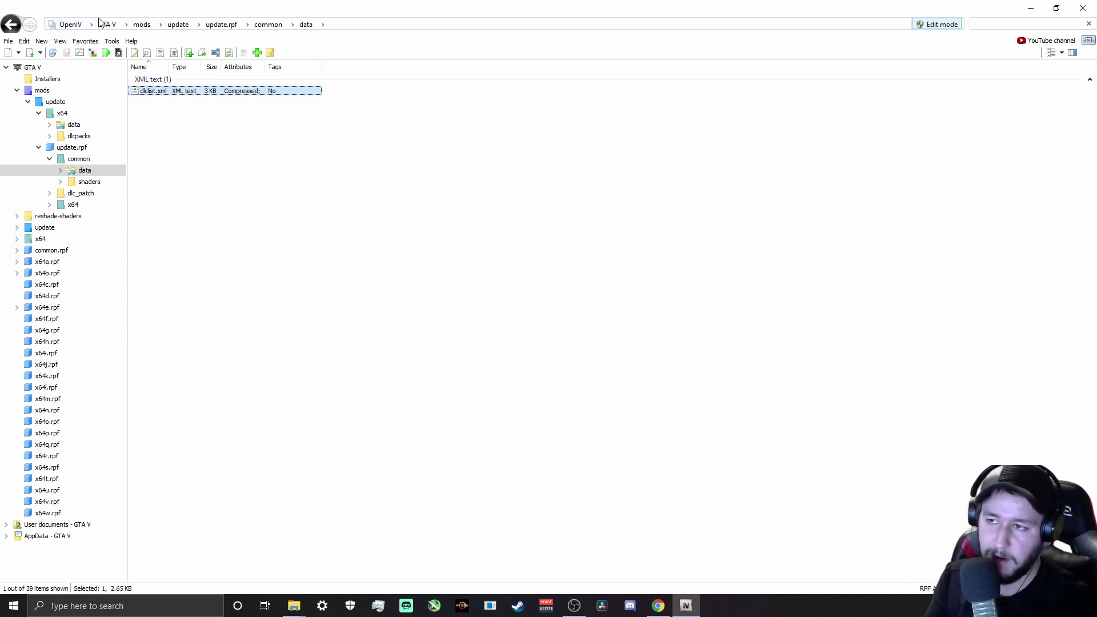
# Go to the mods folder, clear the dlclist.xml search filter and collapse the mods tree.
pyautogui.click(143, 25)
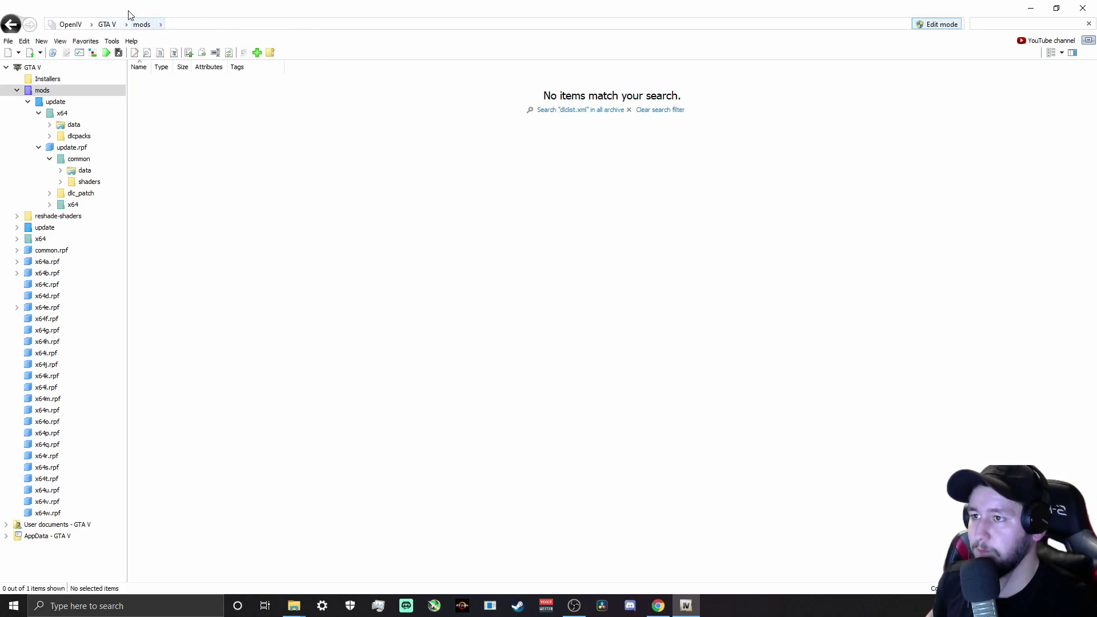
pyautogui.click(660, 110)
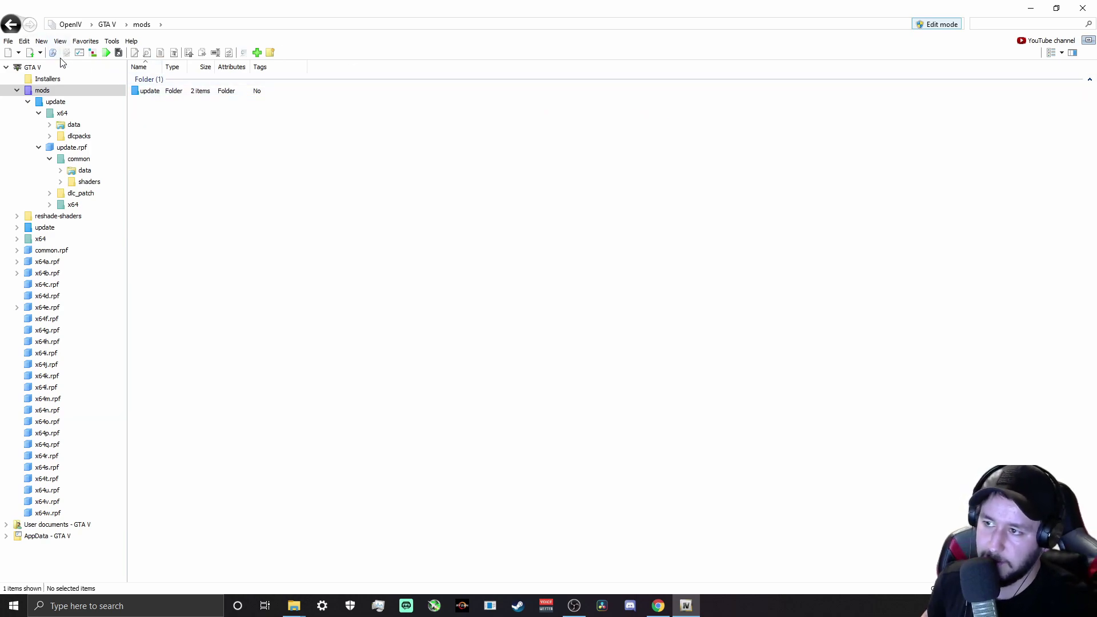
pyautogui.click(93, 44)
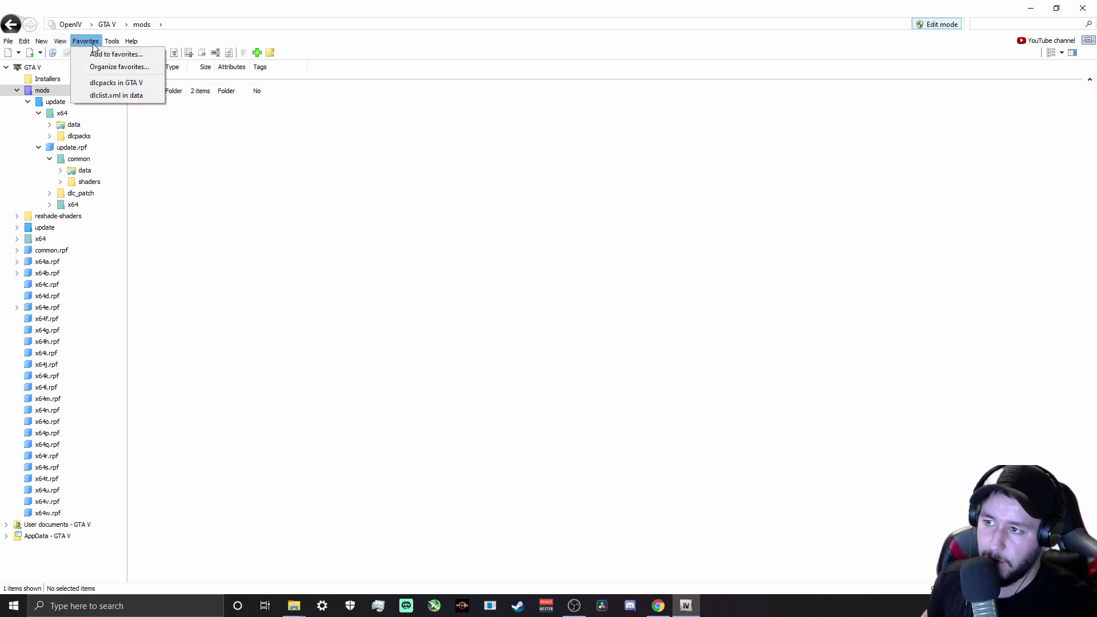
pyautogui.click(96, 83)
pyautogui.click(142, 24)
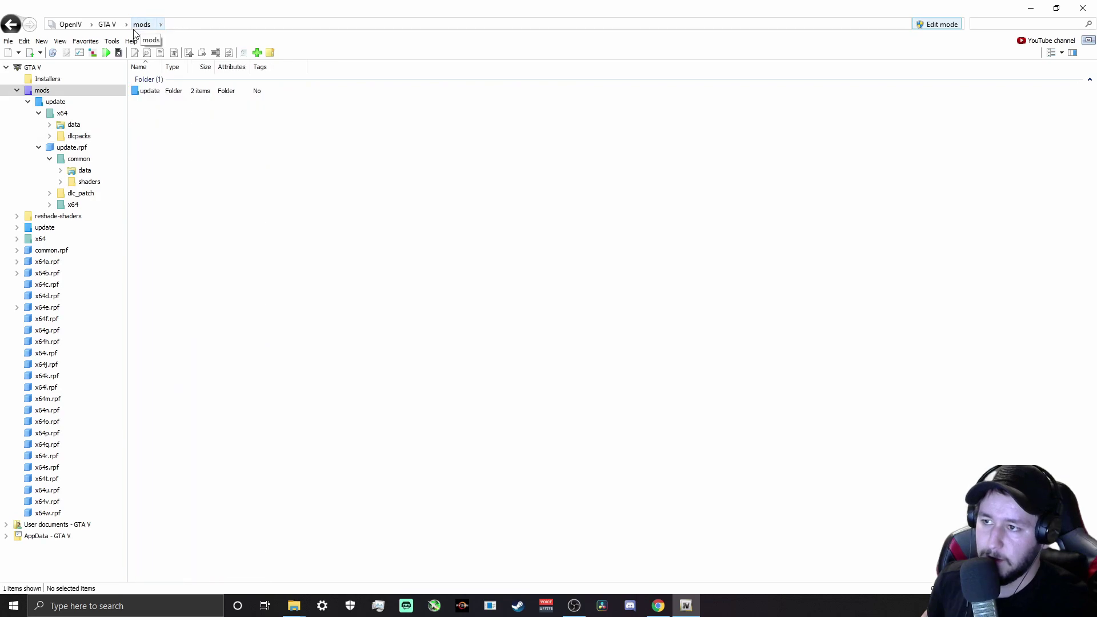
pyautogui.click(18, 91)
# Open the update/update.rpf/common/data folder inside mods.
pyautogui.doubleClick(150, 91)
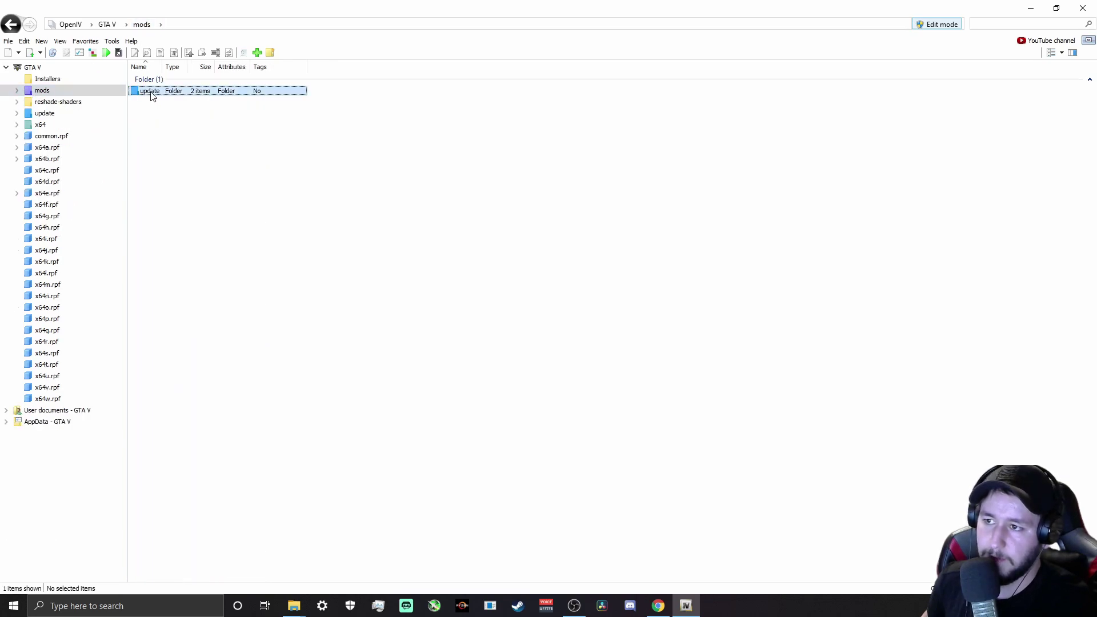
pyautogui.doubleClick(155, 115)
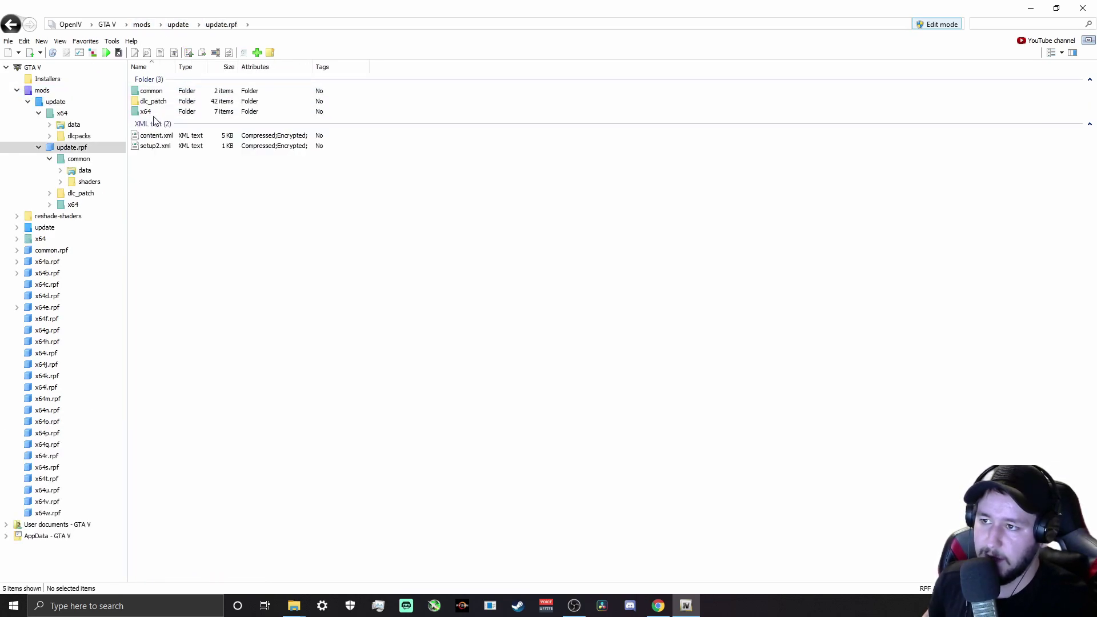
pyautogui.doubleClick(150, 91)
pyautogui.click(154, 92)
pyautogui.doubleClick(155, 94)
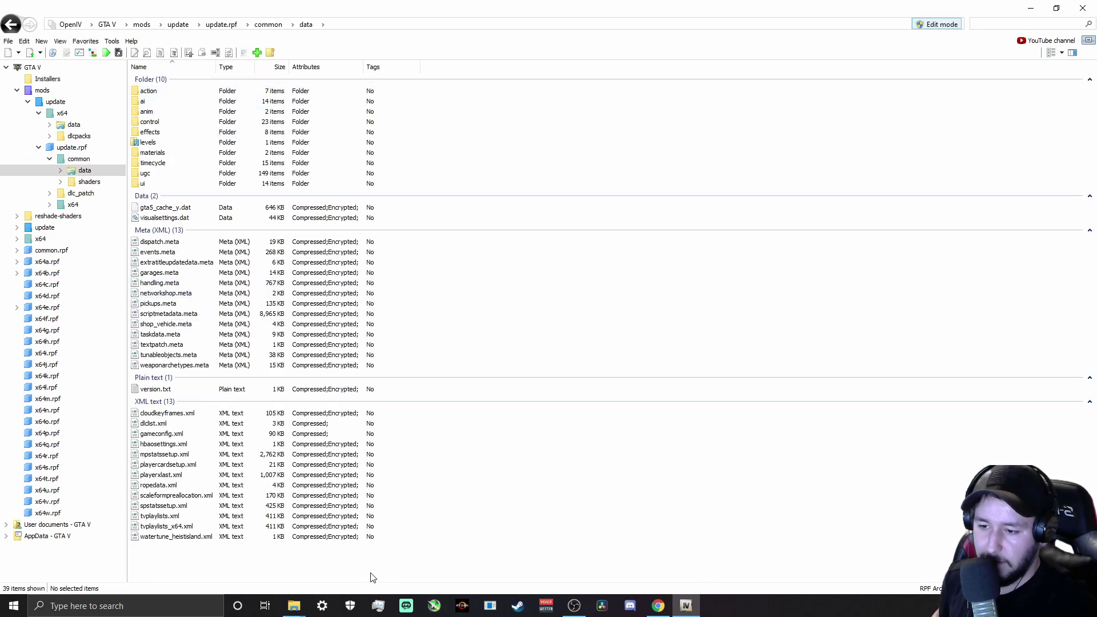
# Switch to the File Explorer window with the Supra files and open the 23227c-GTAV Config v25.5 folder in GTA MODS.
pyautogui.moveTo(301, 606)
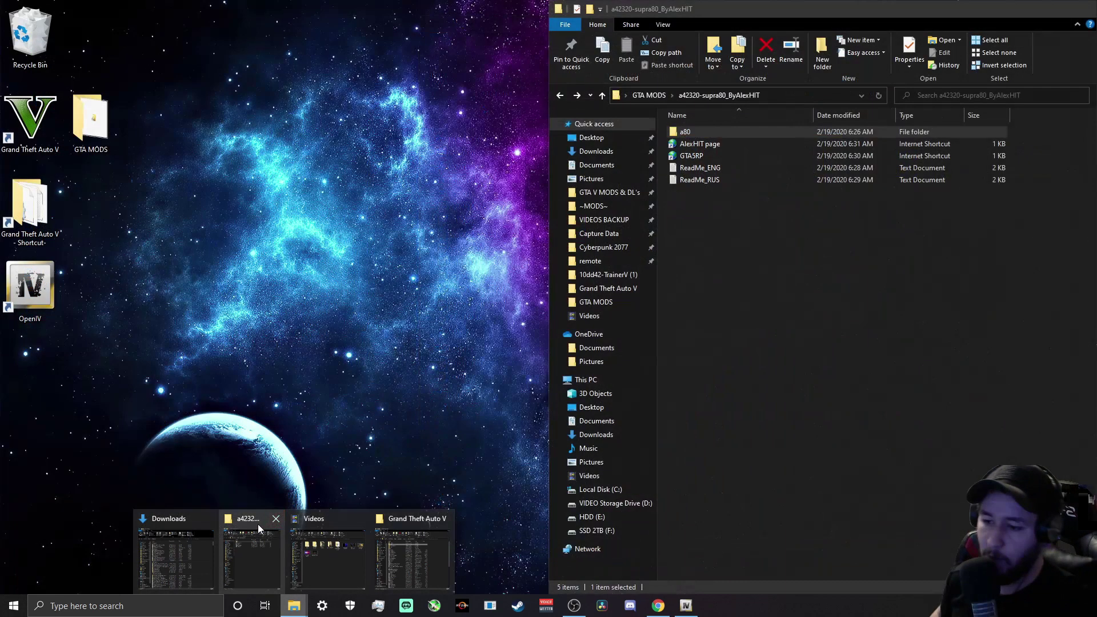
pyautogui.click(246, 525)
pyautogui.click(816, 277)
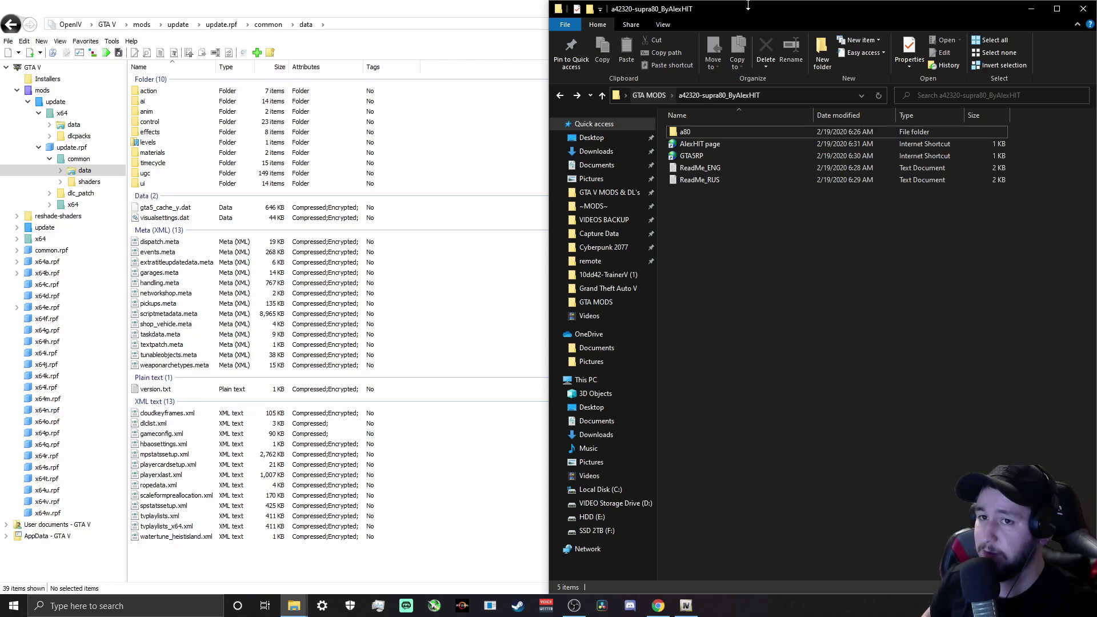
pyautogui.moveTo(738, 12); pyautogui.dragTo(725, 12)
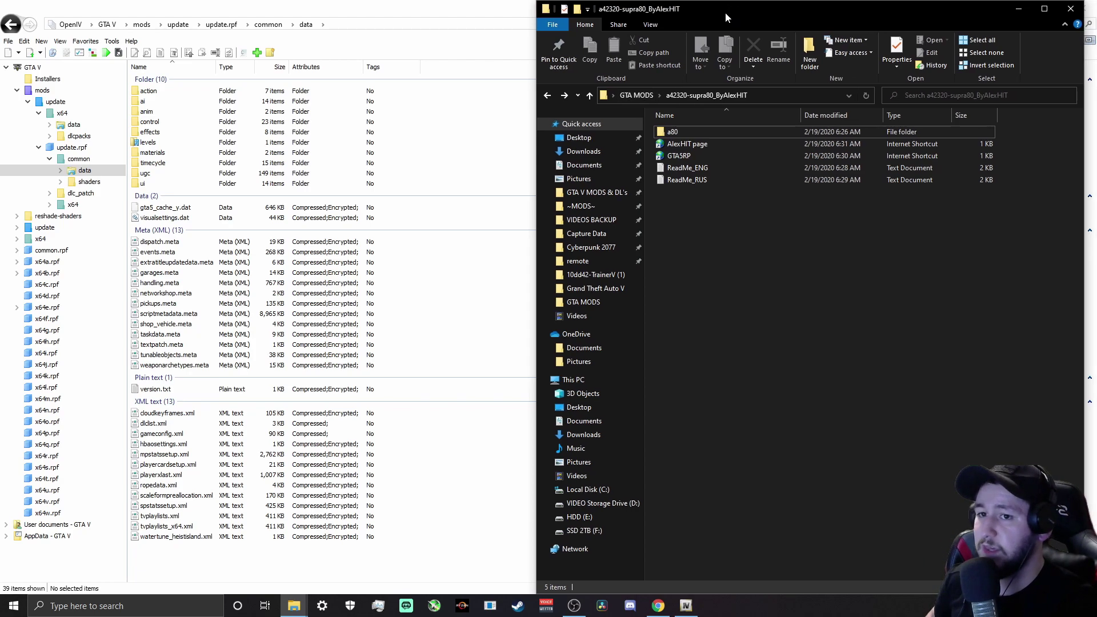
pyautogui.click(631, 95)
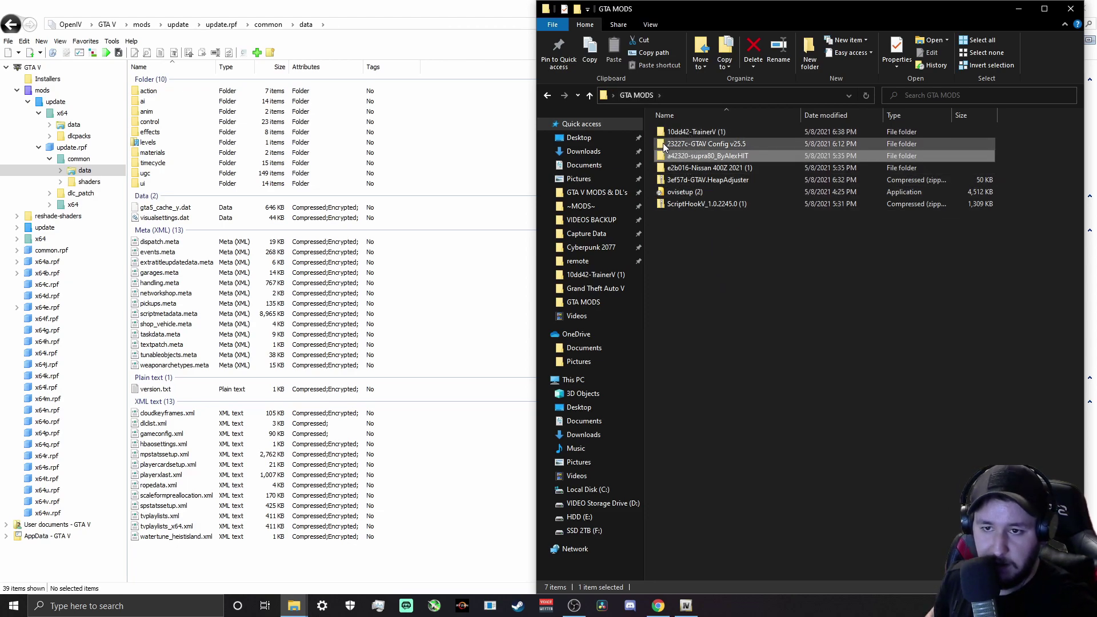
pyautogui.doubleClick(721, 143)
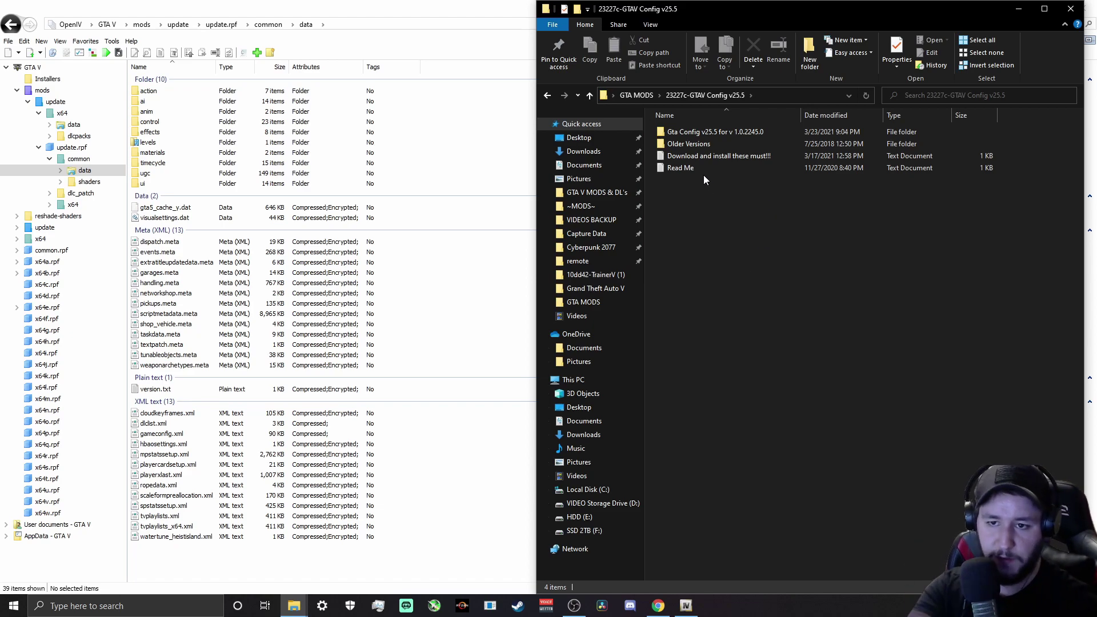
pyautogui.click(679, 167)
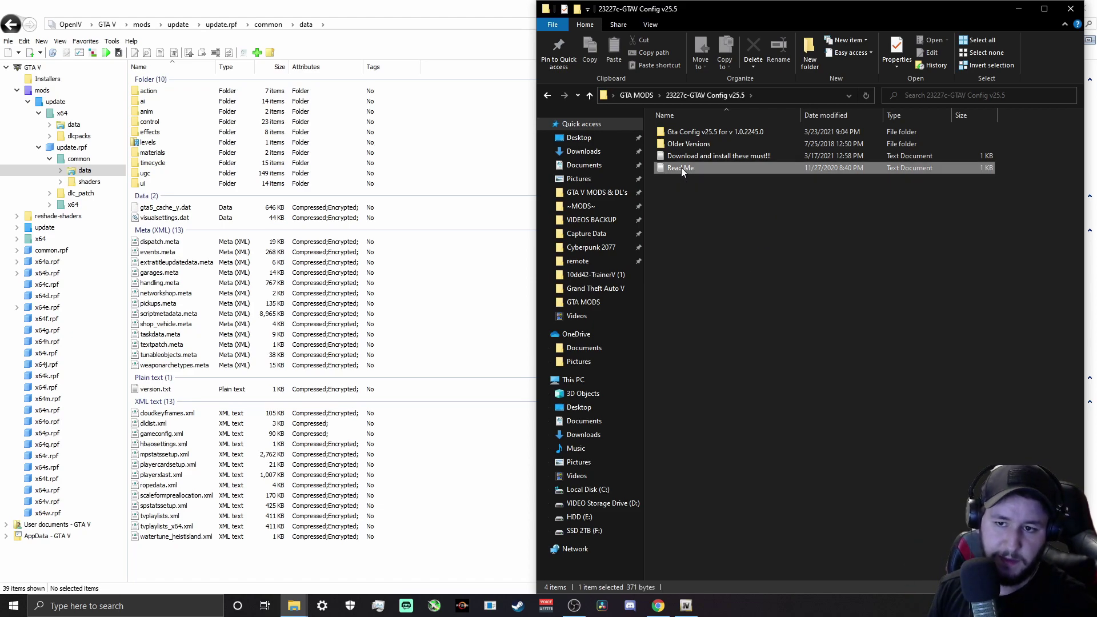
pyautogui.click(731, 220)
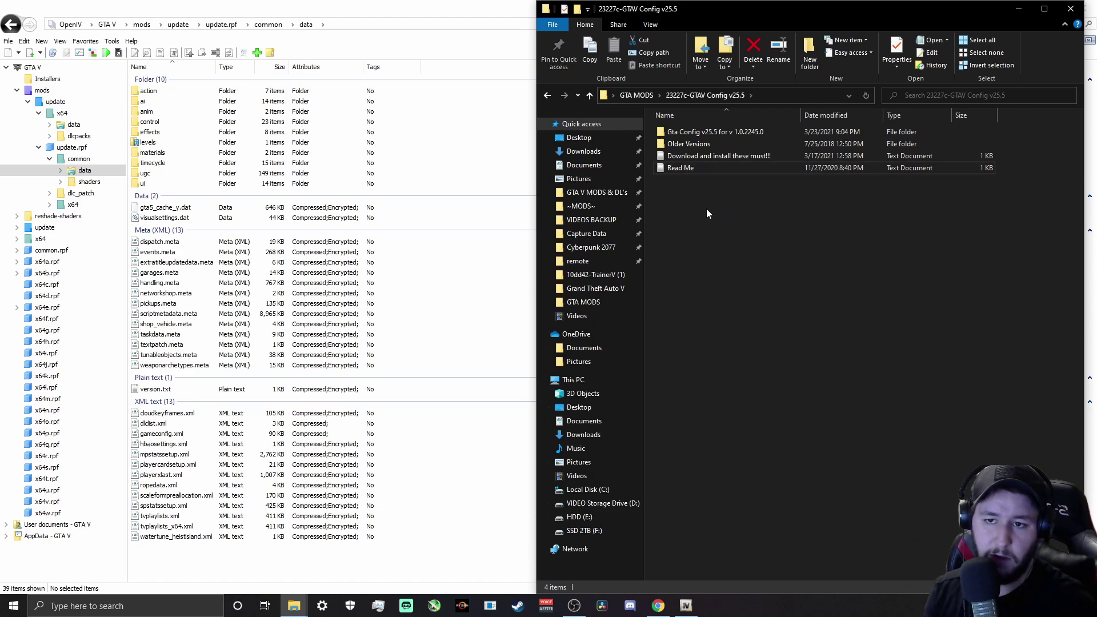
# Open the Stock Traffic (Means Gta base) folder inside Gta Config v25.5 for v 1.0.2245.0 and move the window clear of OpenIV's file list.
pyautogui.click(684, 133)
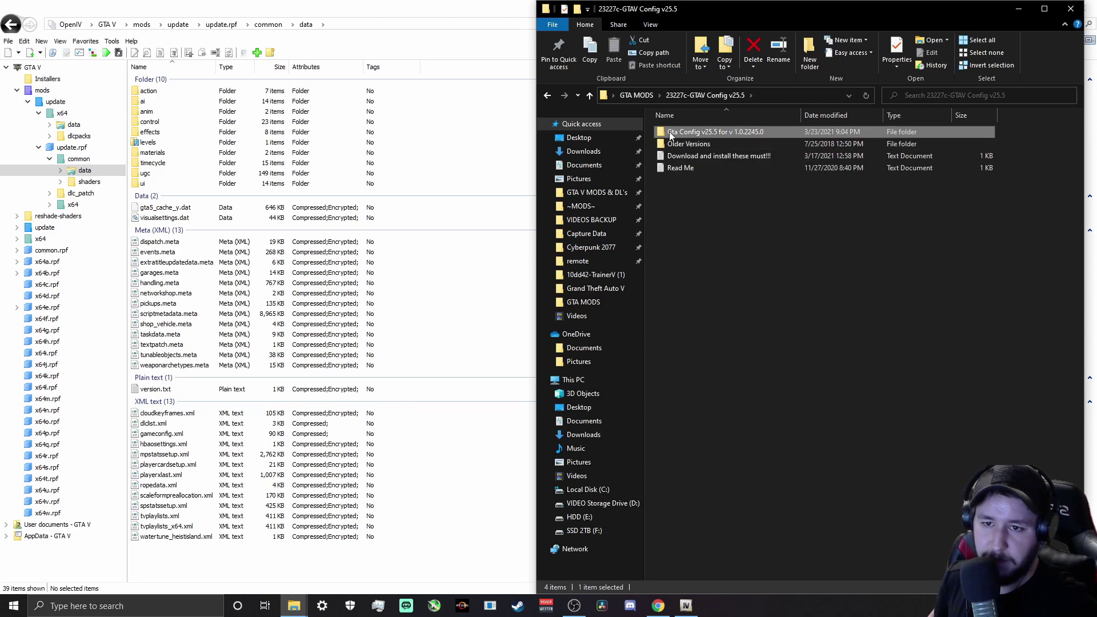
pyautogui.doubleClick(709, 133)
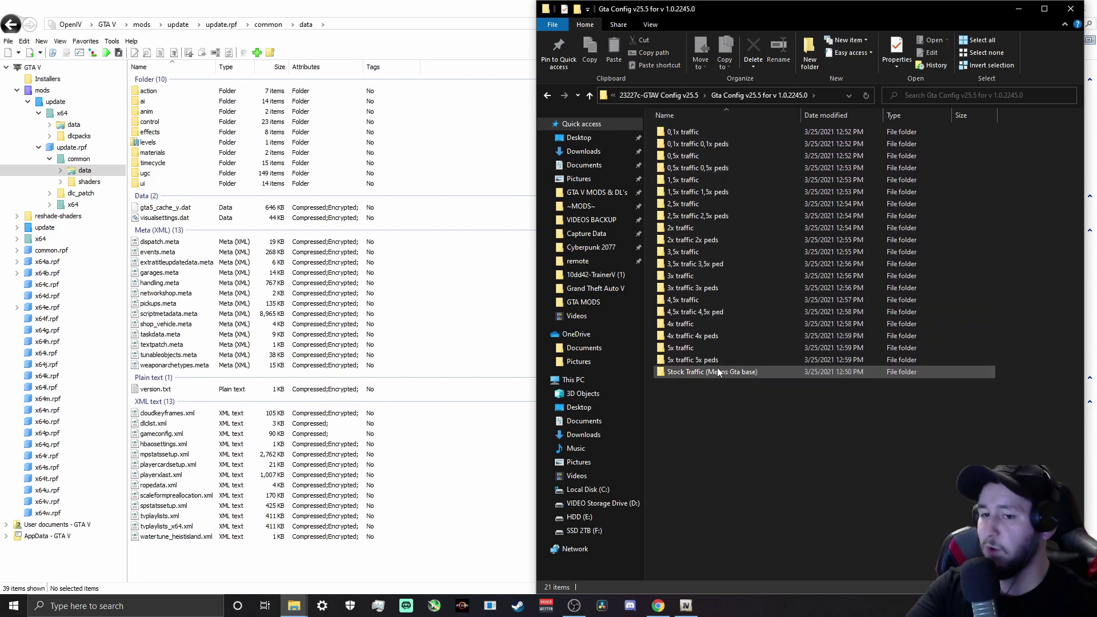
pyautogui.click(681, 372)
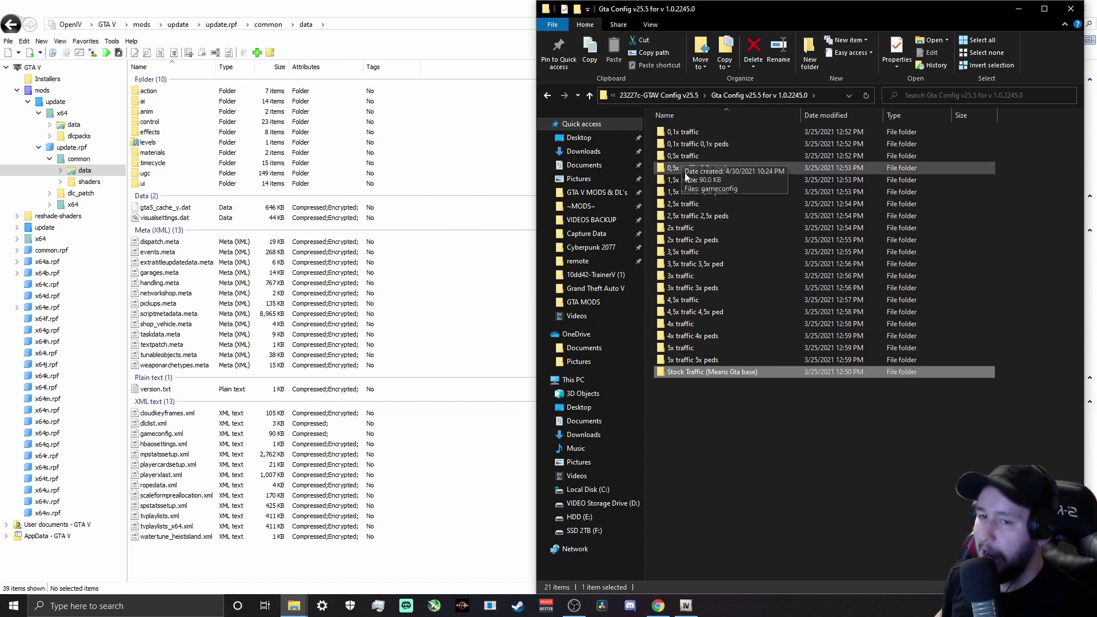
pyautogui.doubleClick(680, 373)
pyautogui.click(681, 132)
pyautogui.click(711, 159)
pyautogui.moveTo(686, 16); pyautogui.dragTo(749, 17)
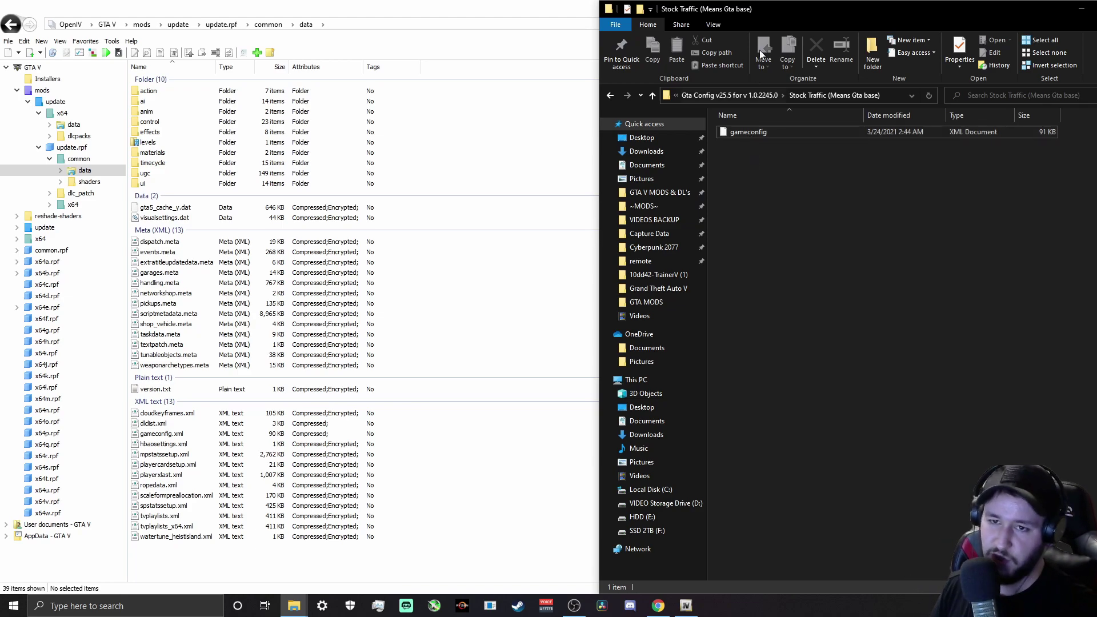
pyautogui.moveTo(759, 9); pyautogui.dragTo(770, 12)
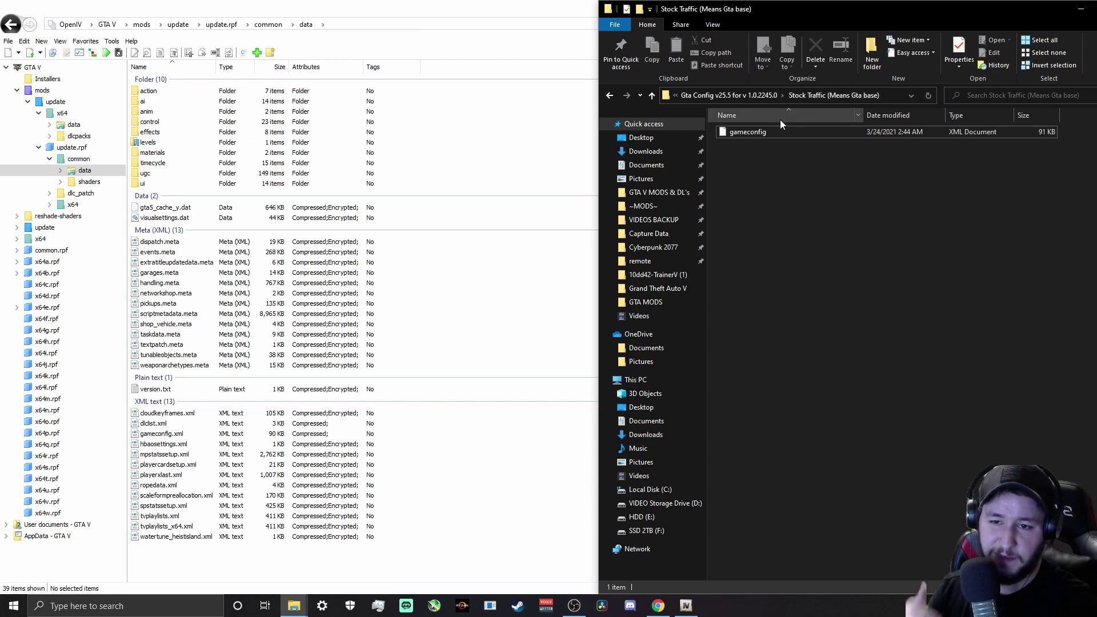
# Copy the stock-traffic gameconfig file into update.rpf/common/data in OpenIV, replacing the existing gameconfig.xml.
pyautogui.click(753, 132)
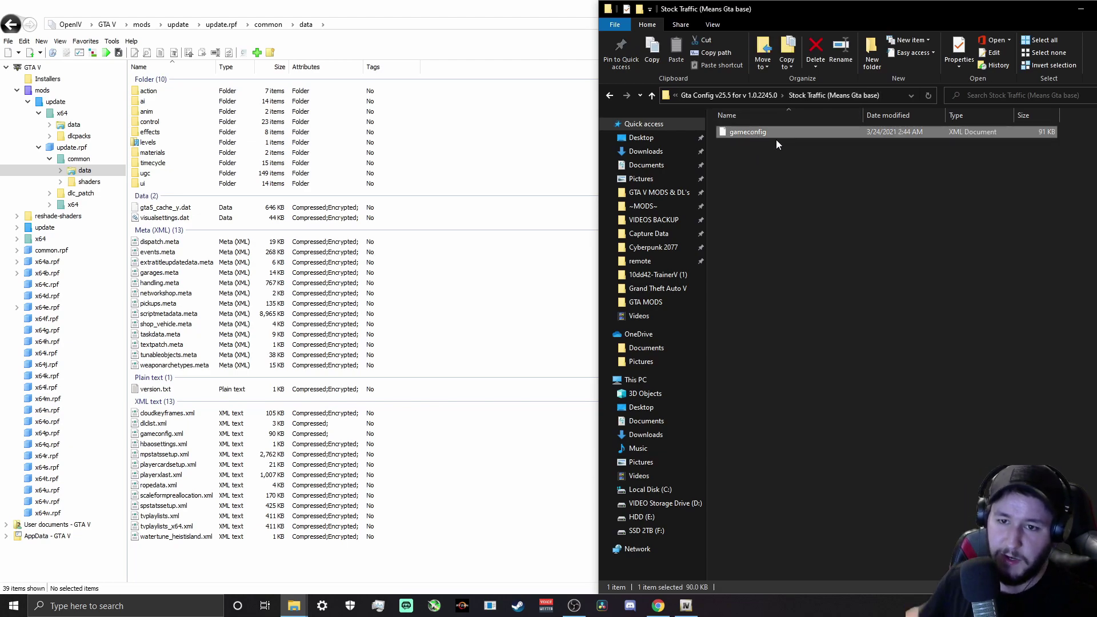
pyautogui.moveTo(756, 132); pyautogui.dragTo(737, 144)
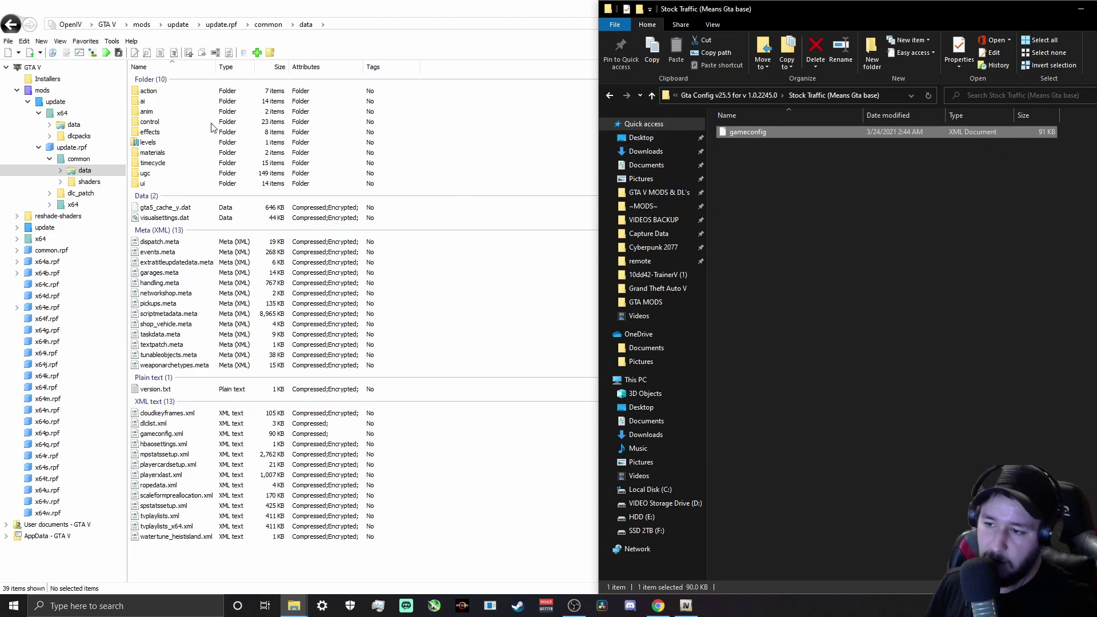
pyautogui.click(153, 15)
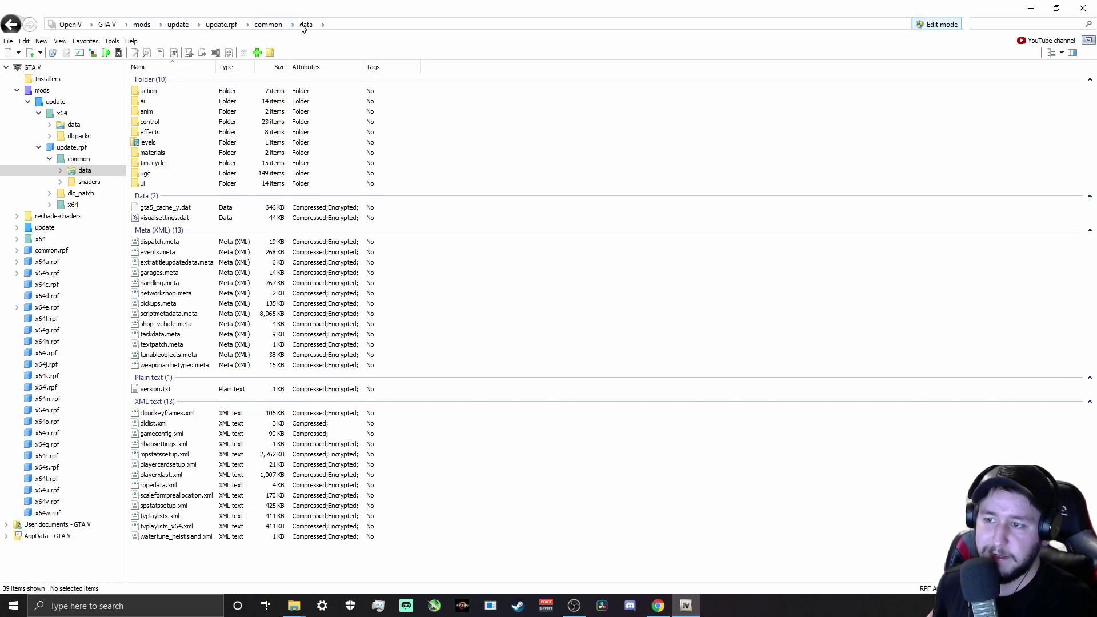
pyautogui.click(158, 436)
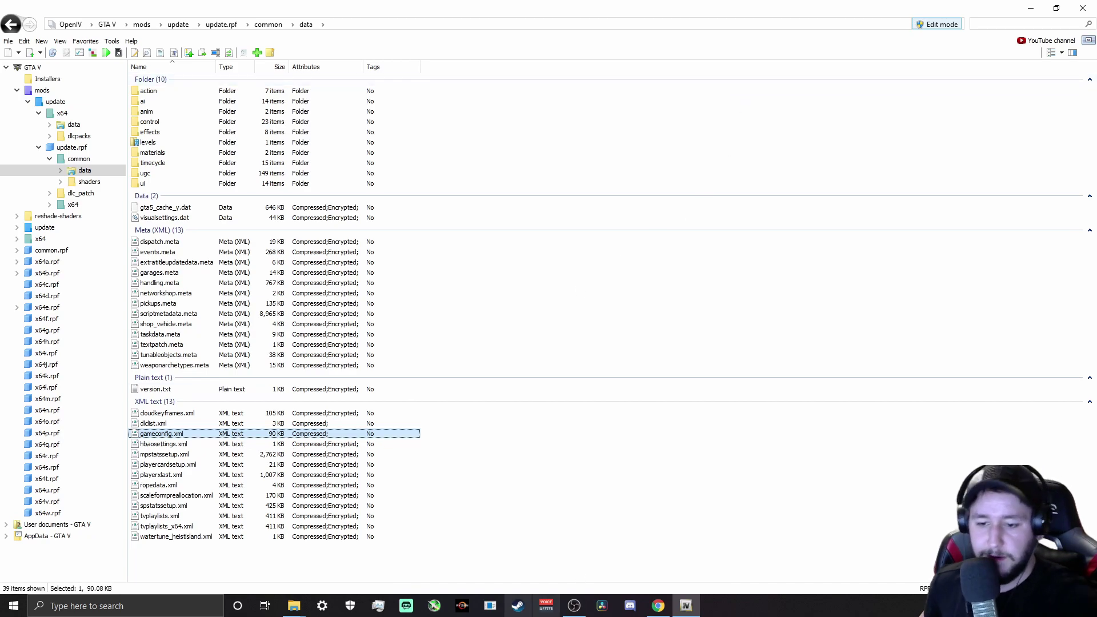
pyautogui.click(295, 607)
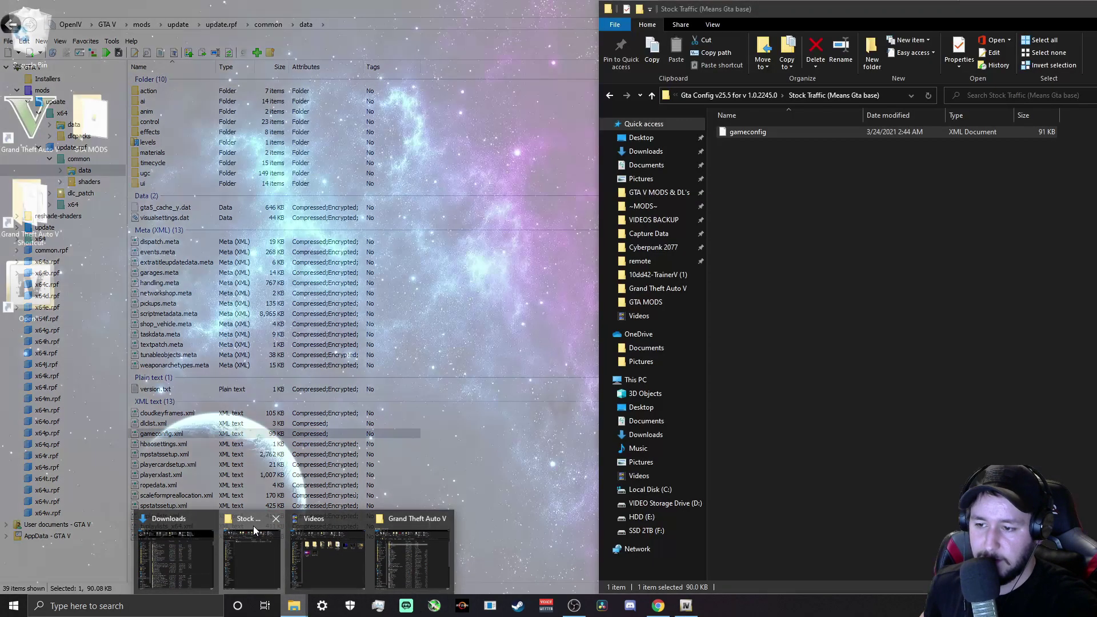
pyautogui.click(253, 526)
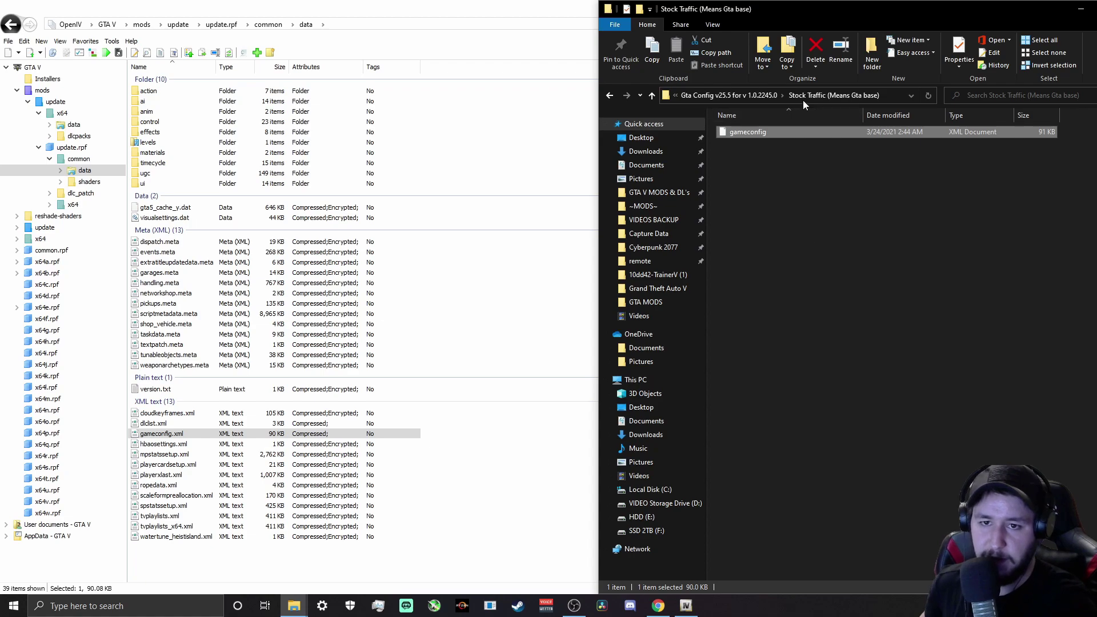
pyautogui.moveTo(753, 133); pyautogui.dragTo(195, 444)
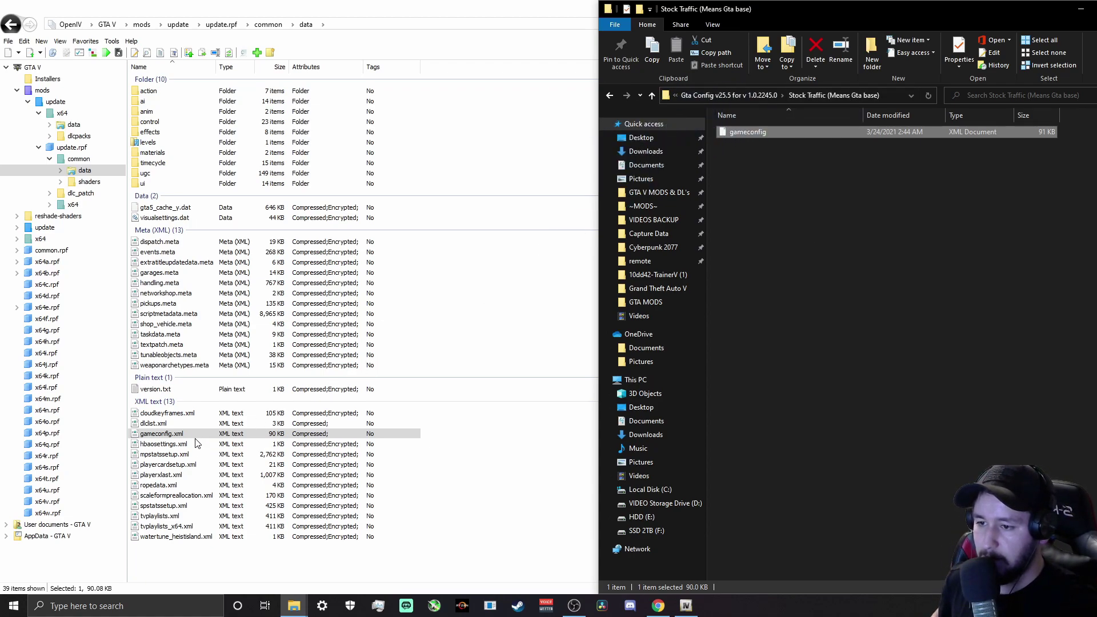
pyautogui.moveTo(767, 24); pyautogui.dragTo(692, 267)
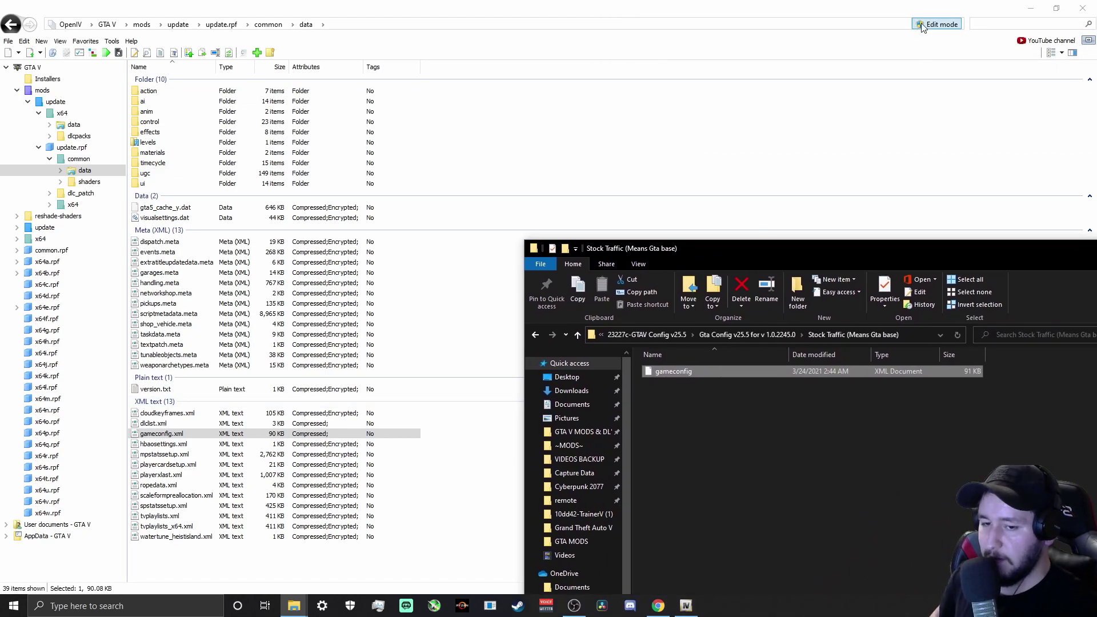
pyautogui.click(510, 16)
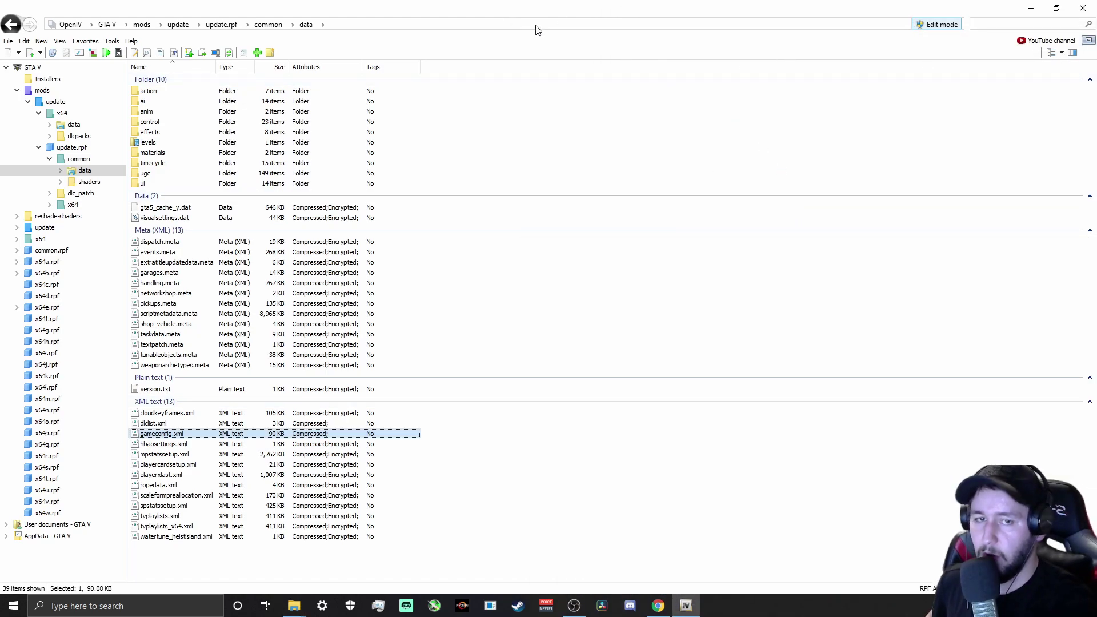
# Minimize OpenIV and launch Grand Theft Auto V from the desktop.
pyautogui.click(1030, 8)
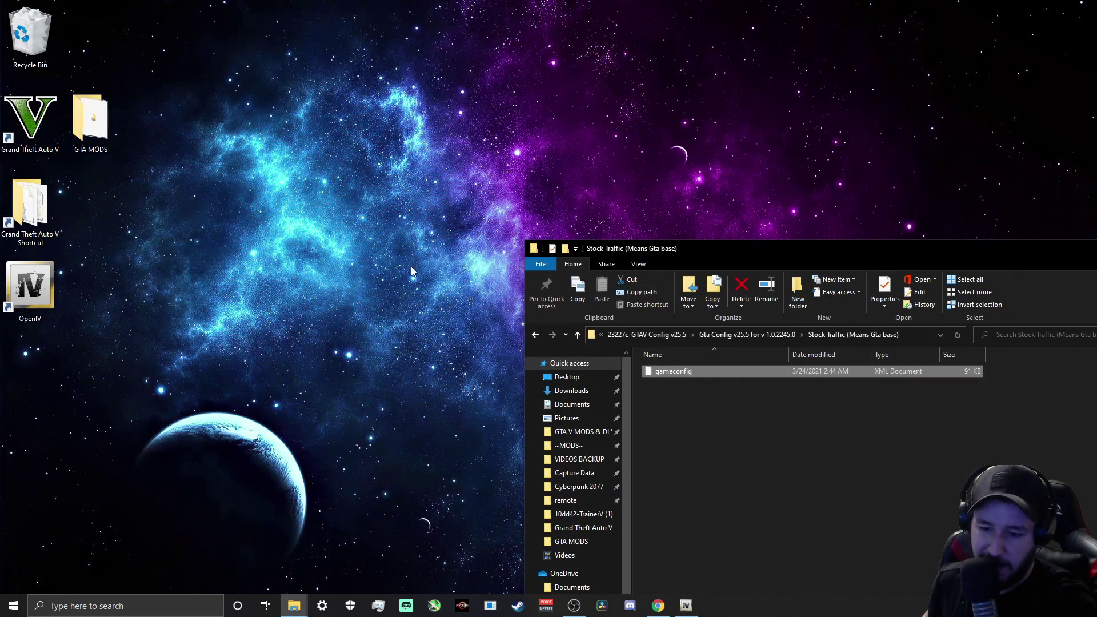
pyautogui.click(406, 219)
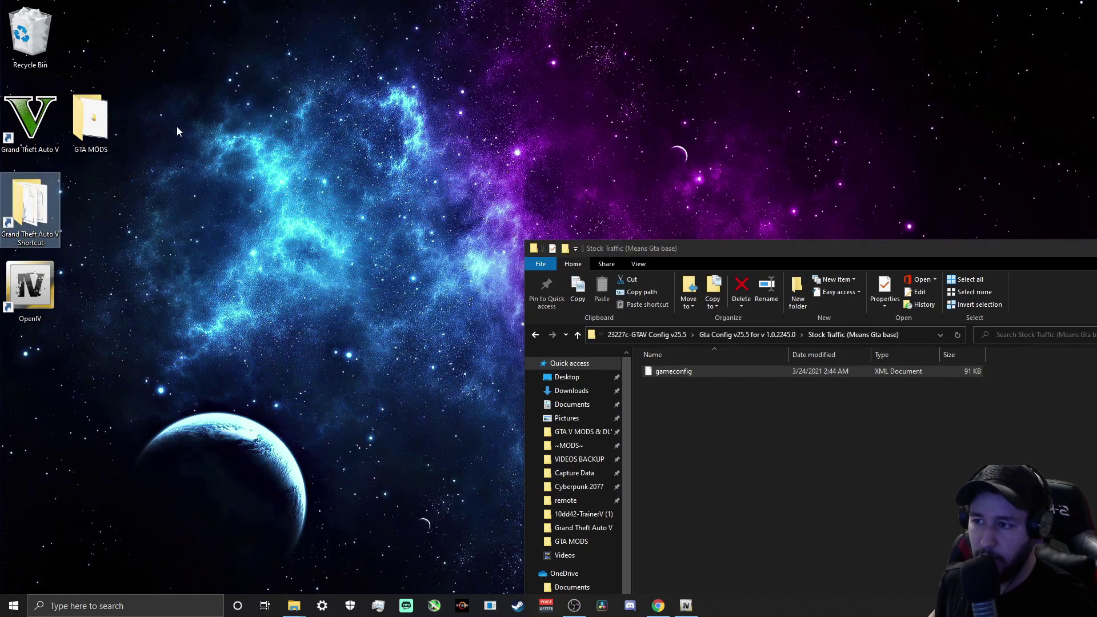
pyautogui.doubleClick(42, 130)
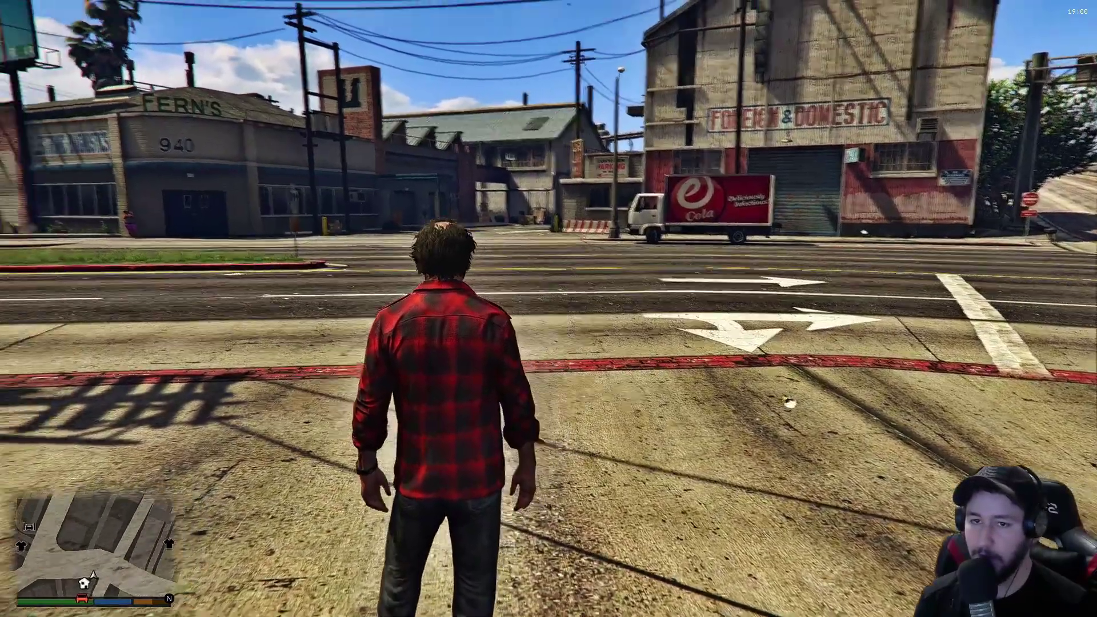
# Toggle the trainer's main menu in the game and leave it open.
pyautogui.press('F4')
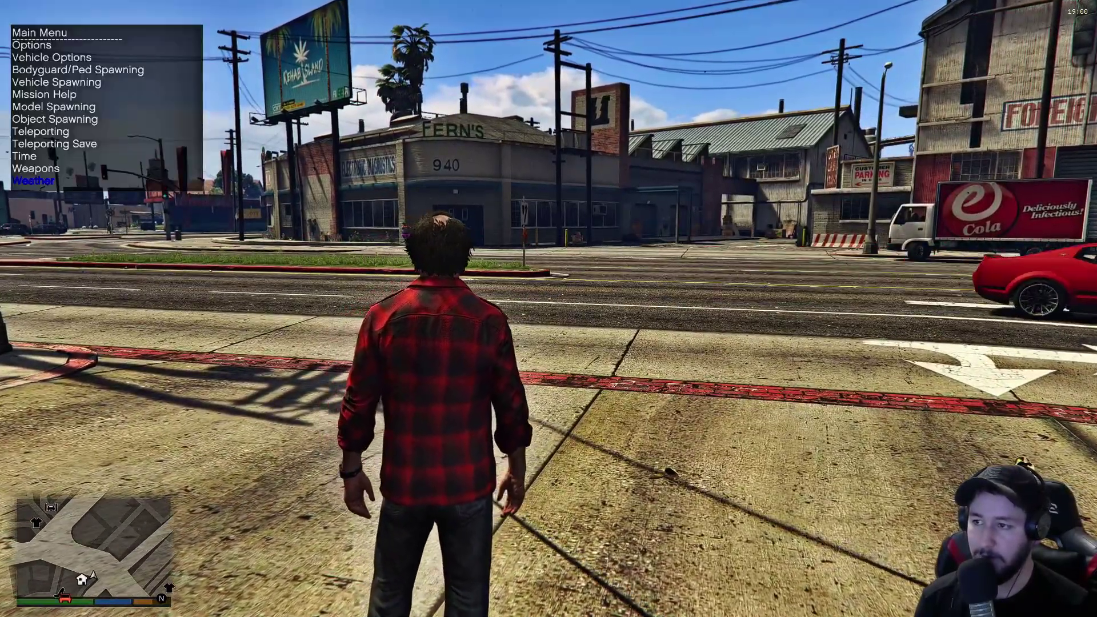
pyautogui.press('F4')
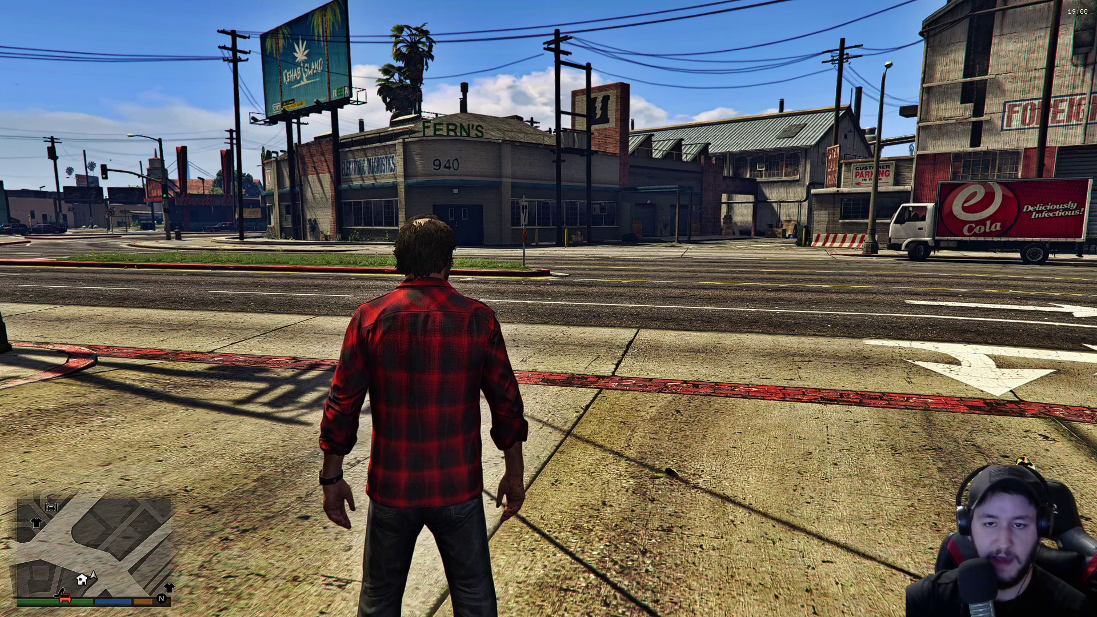
pyautogui.press('F4')
pyautogui.press('Escape')
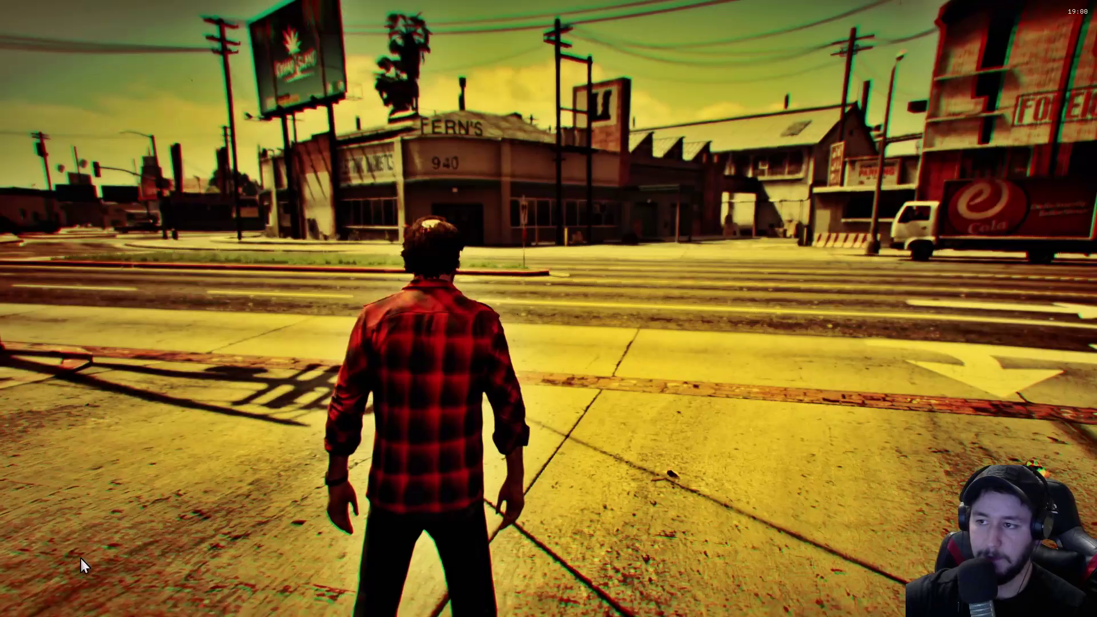
pyautogui.press('Escape')
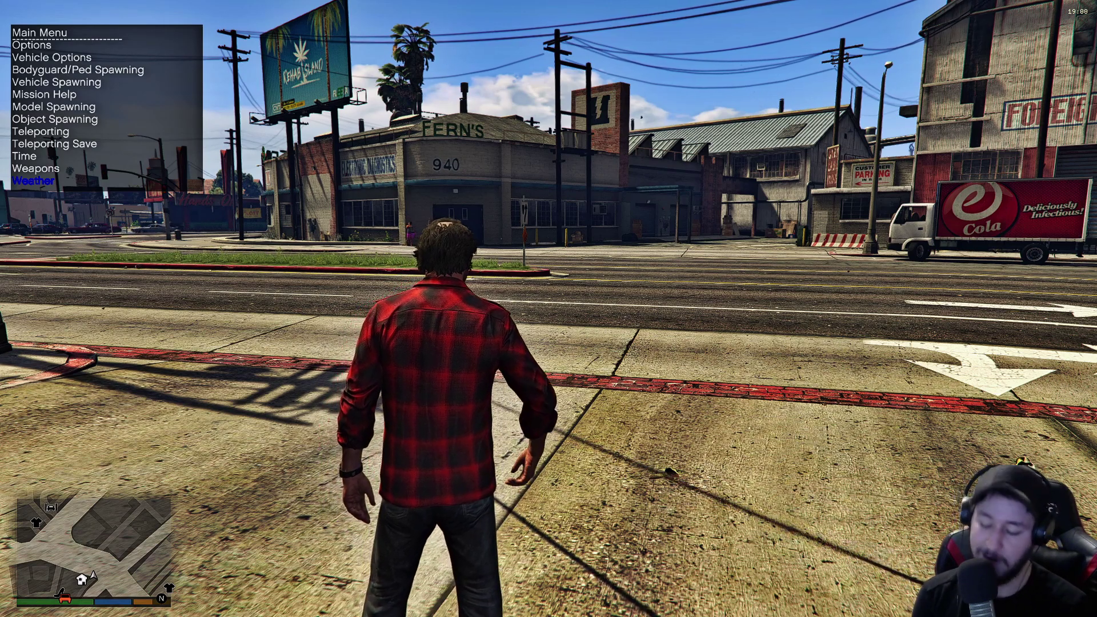
pyautogui.press('Up')
pyautogui.press('Up')
pyautogui.press('Down')
pyautogui.press('Down')
pyautogui.press('Down')
pyautogui.press('Down')
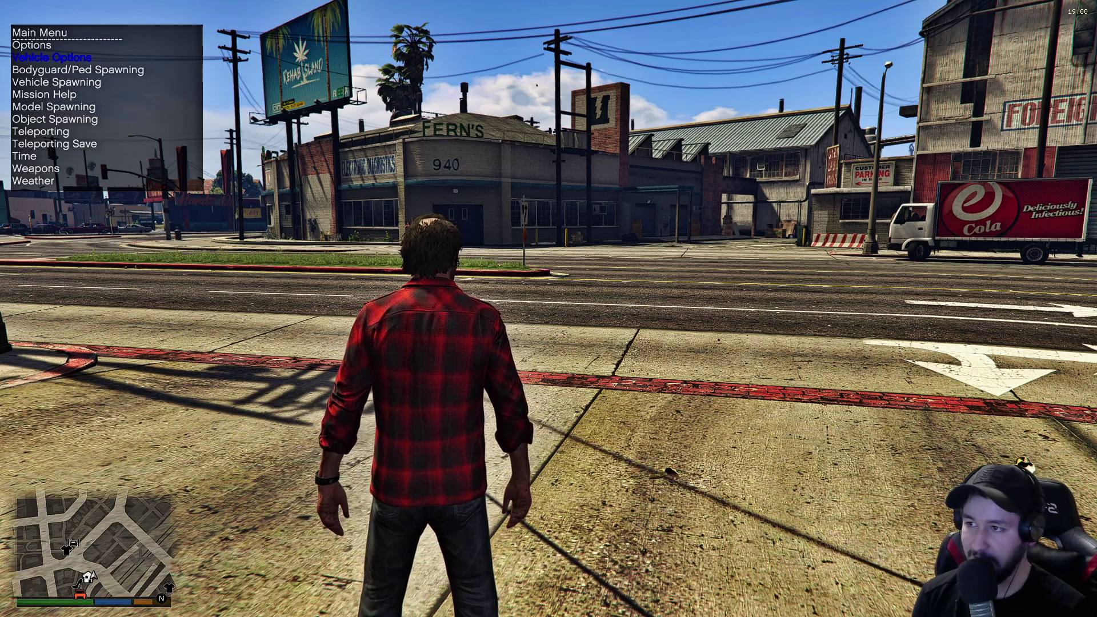
pyautogui.press('Down')
pyautogui.press('Up')
pyautogui.press('Down')
pyautogui.press('Down')
pyautogui.press('Down')
pyautogui.press('Down')
pyautogui.press('Up')
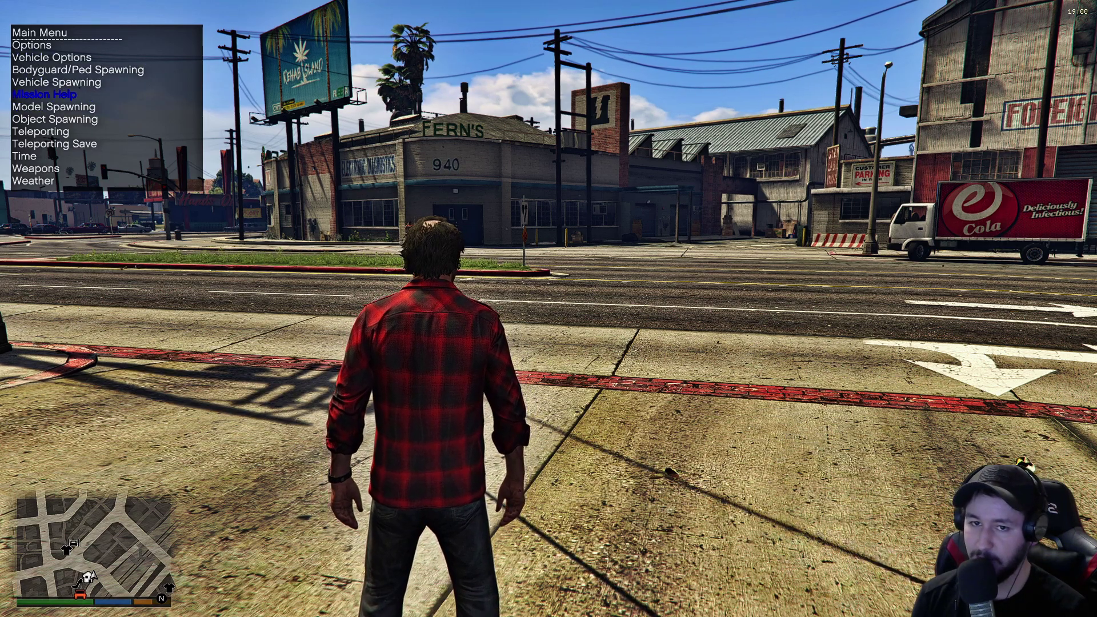
pyautogui.press('Up')
pyautogui.press('Up')
pyautogui.press('Up')
pyautogui.press('Up')
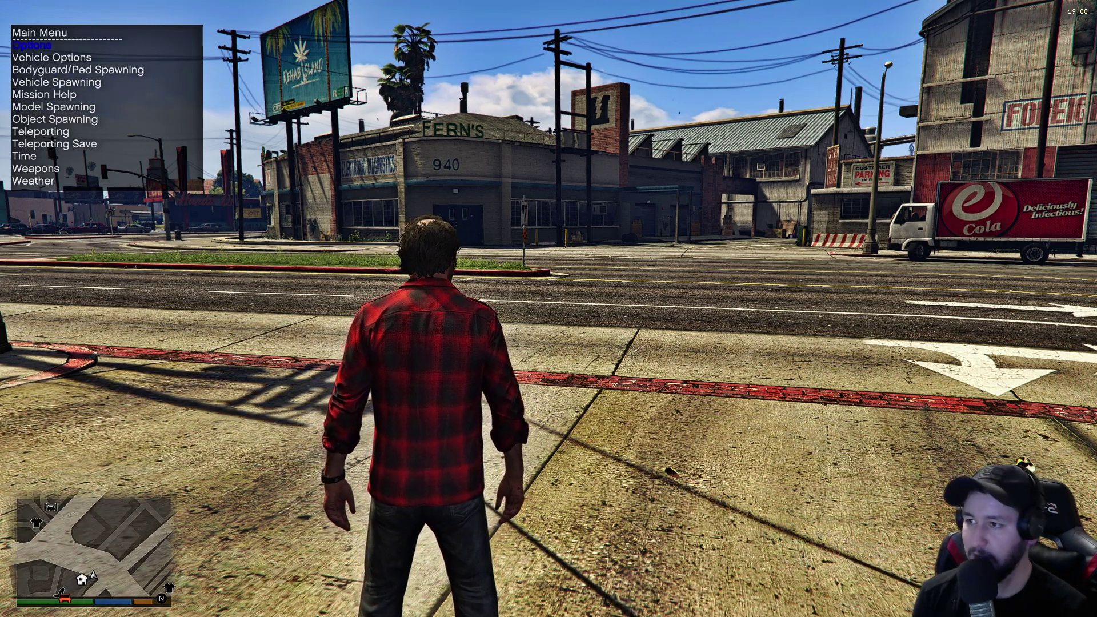
# Open the trainer's Vehicle Spawning menu and go into its Added Vehicles Menu.
pyautogui.press('Down')
pyautogui.press('Down')
pyautogui.press('Down')
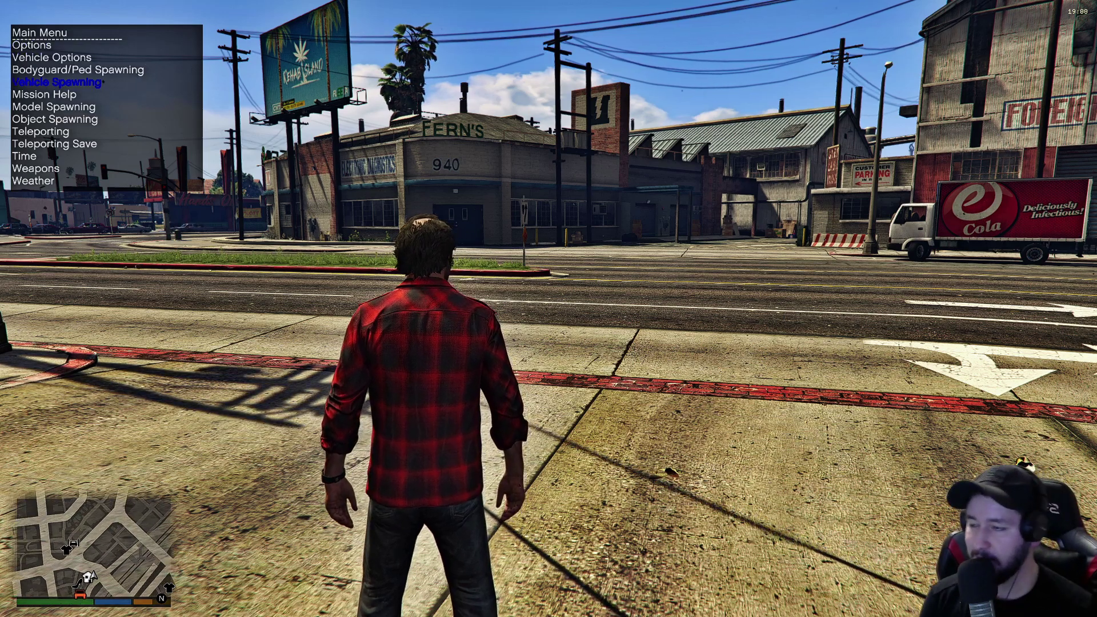
pyautogui.press('Down')
pyautogui.press('Up')
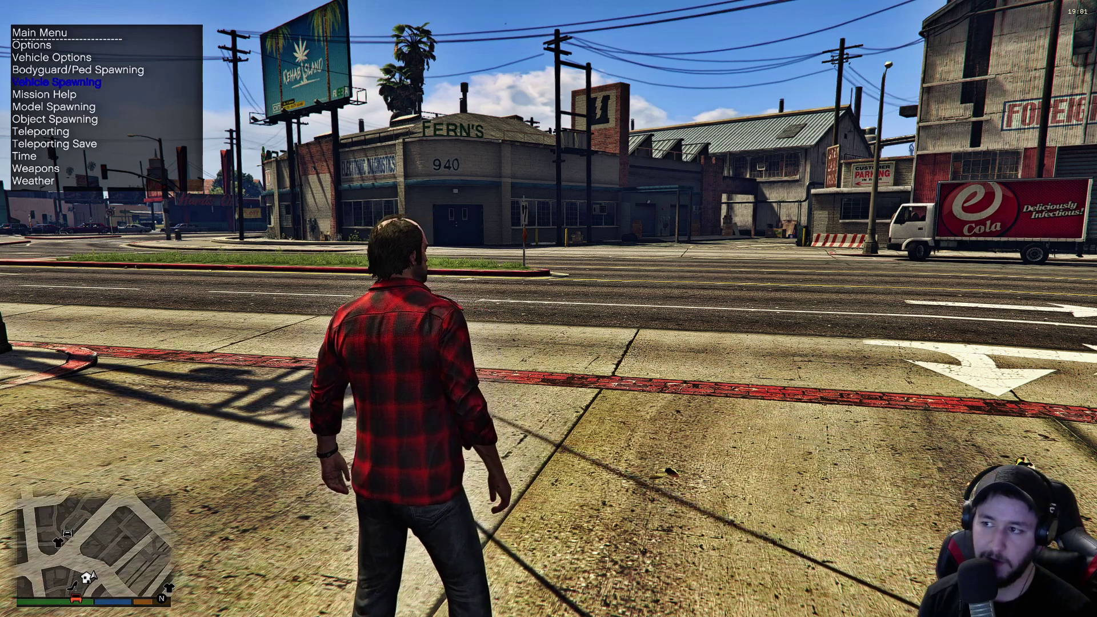
pyautogui.press('Return')
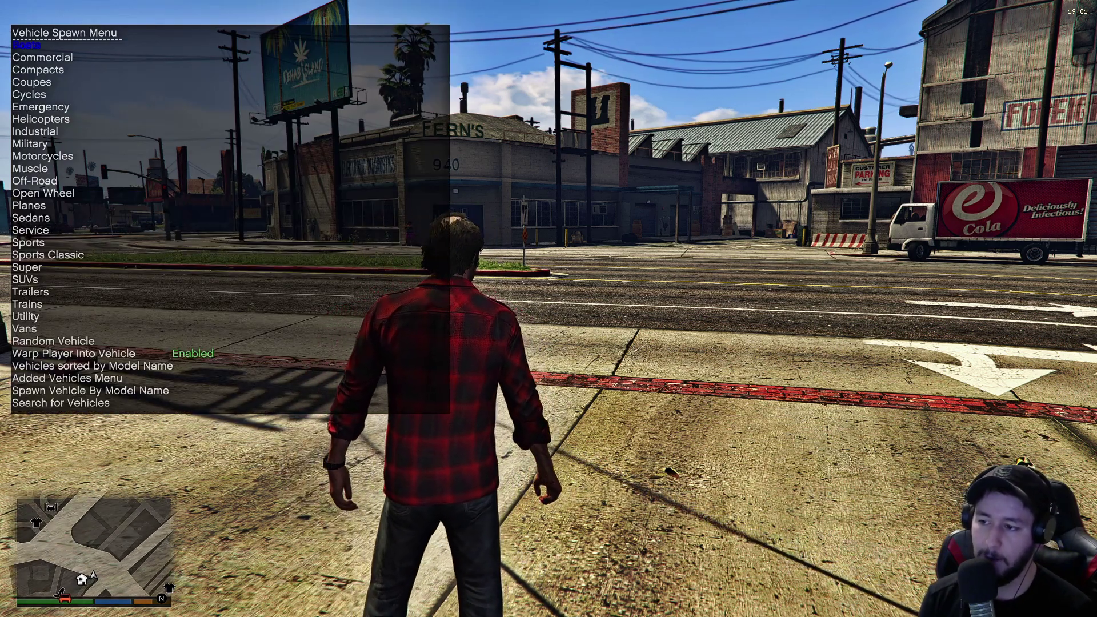
pyautogui.press('Up')
pyautogui.press('Up')
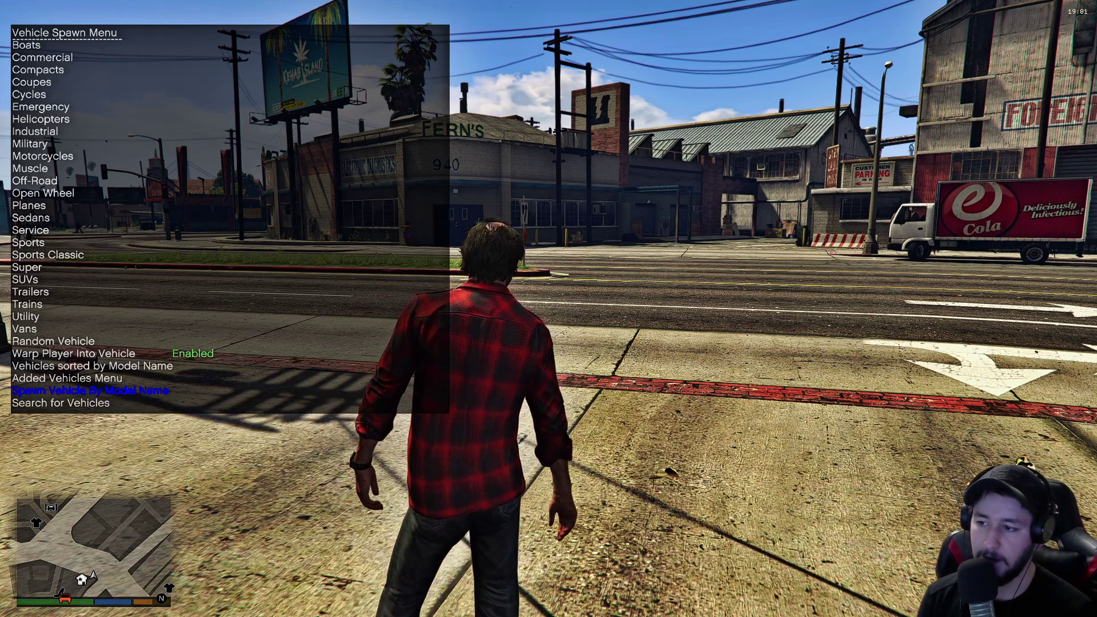
pyautogui.press('Up')
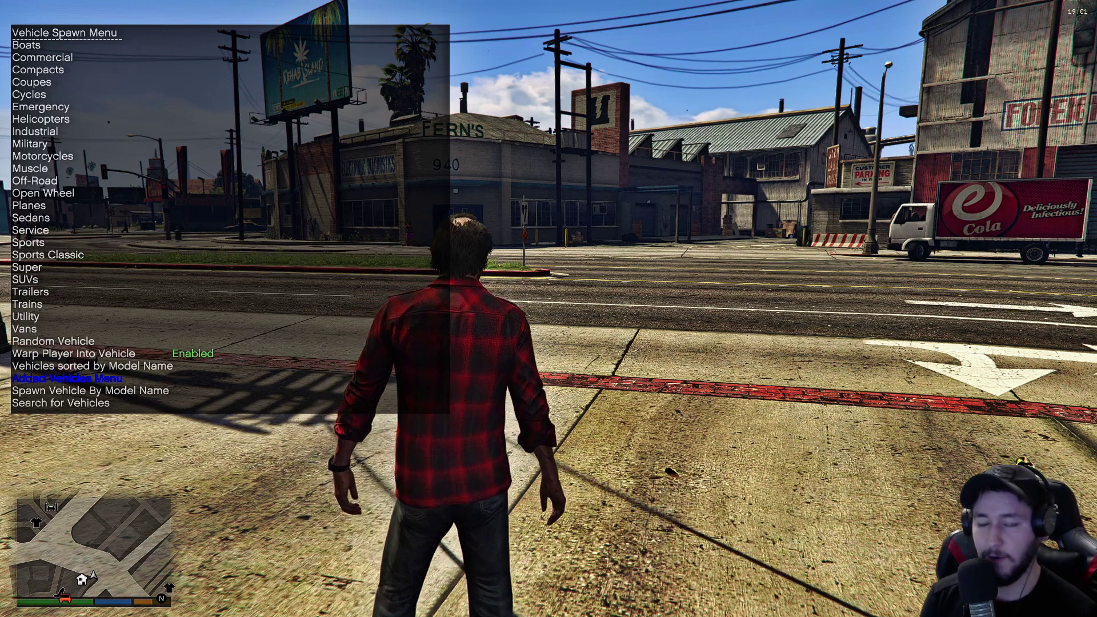
pyautogui.press('Return')
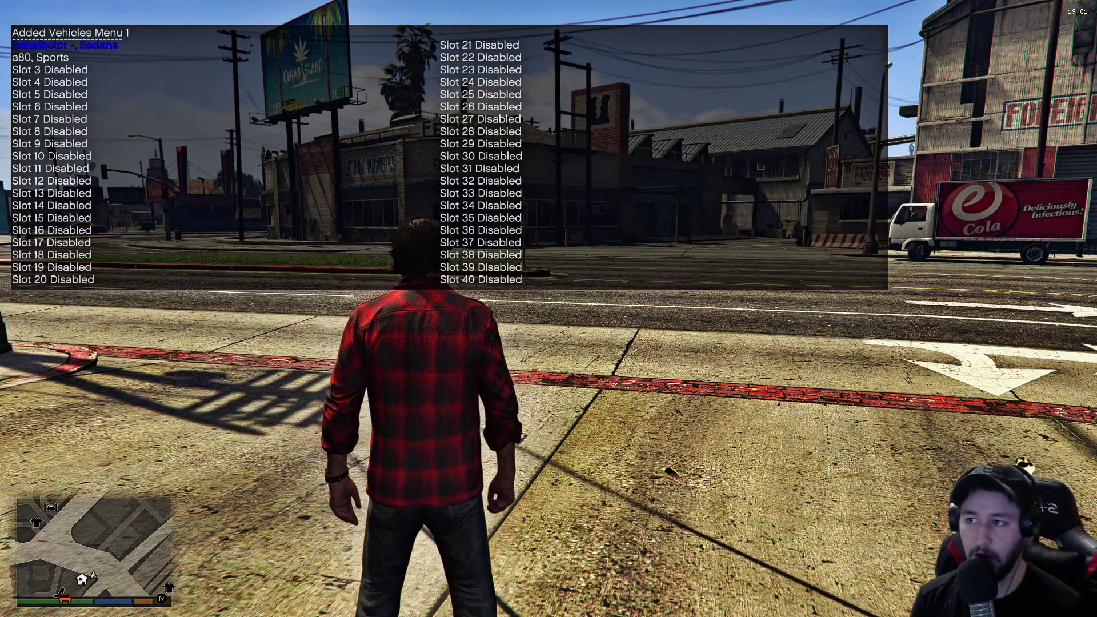
# Examine the two add-on car entries, Benefactor in Sedans and a80 in Sports, in the Added Vehicles Menu.
pyautogui.press('Down')
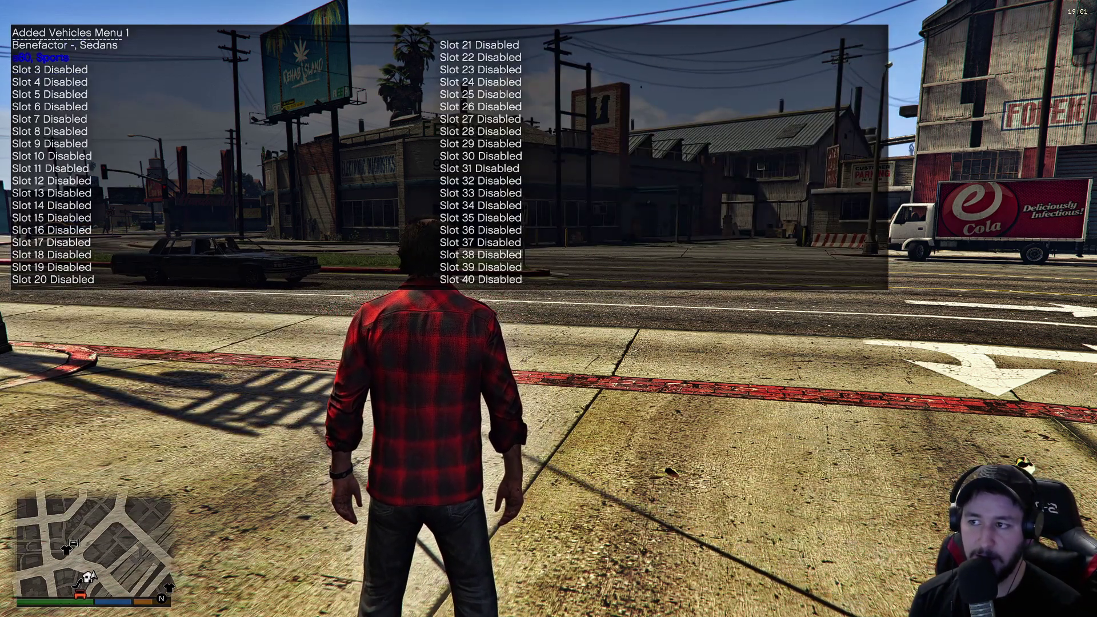
pyautogui.press('Up')
pyautogui.press('Down')
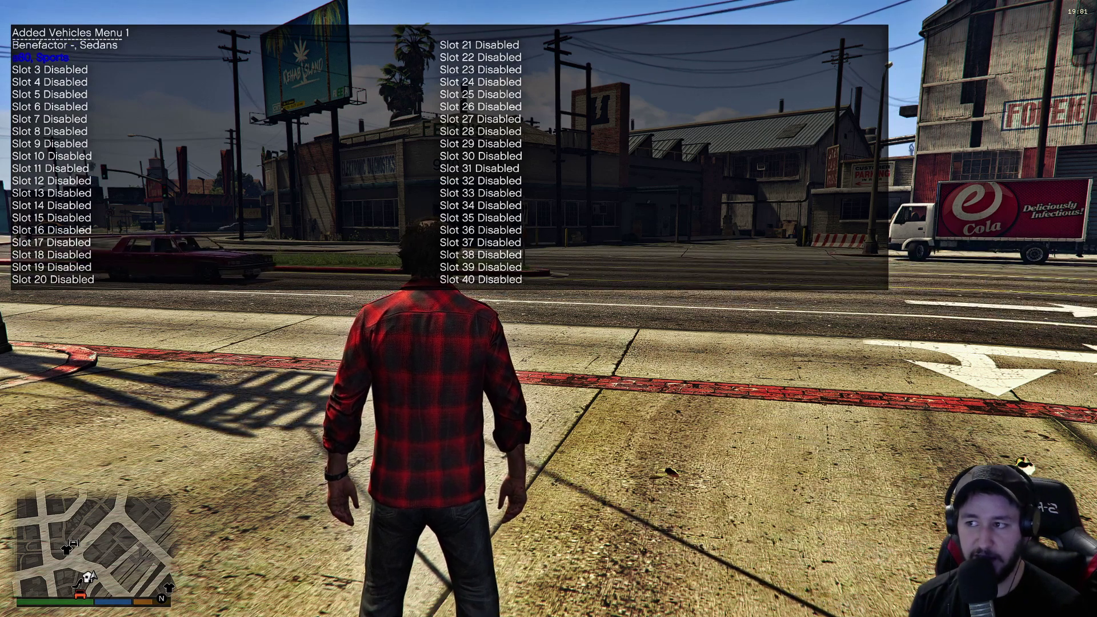
pyautogui.press('Up')
pyautogui.press('Down')
pyautogui.press('Up')
pyautogui.press('Down')
pyautogui.press('Up')
pyautogui.press('Down')
pyautogui.press('Up')
pyautogui.press('Down')
pyautogui.press('Up')
pyautogui.press('Down')
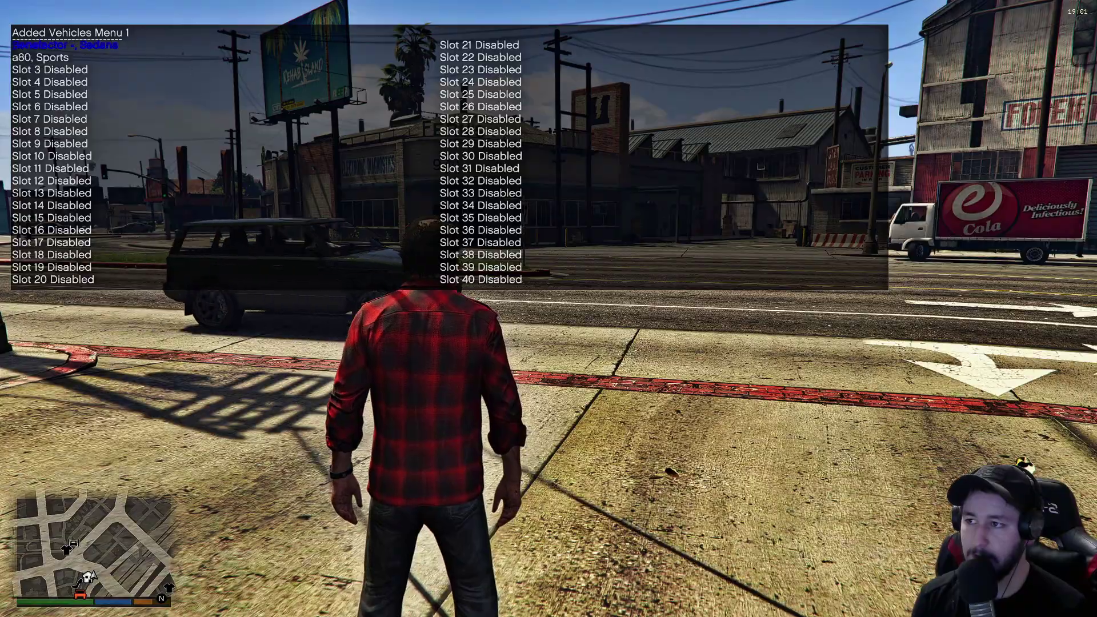
# Spawn the Benefactor add-on sedan from the Added Vehicles Menu and leave the menu.
pyautogui.press('w')
pyautogui.press('w')
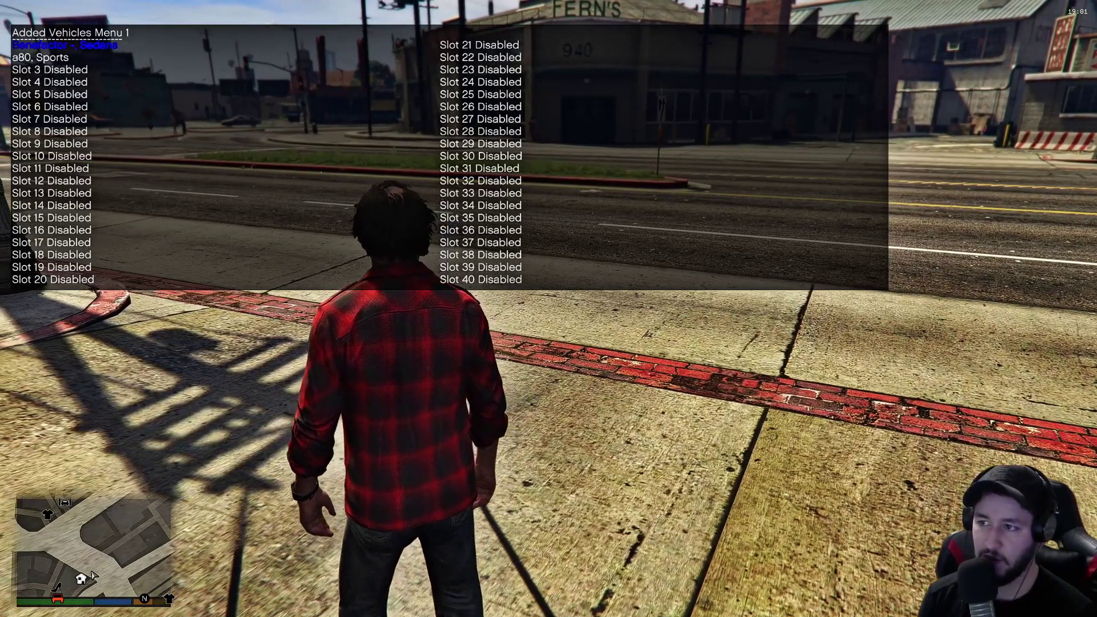
pyautogui.press('Return')
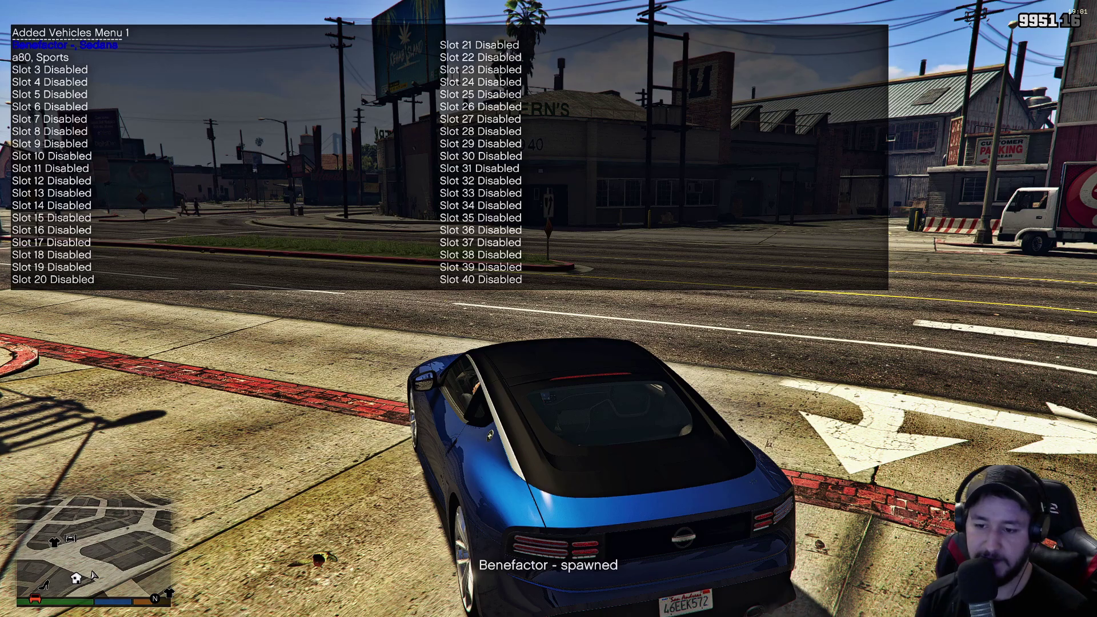
pyautogui.press('BackSpace')
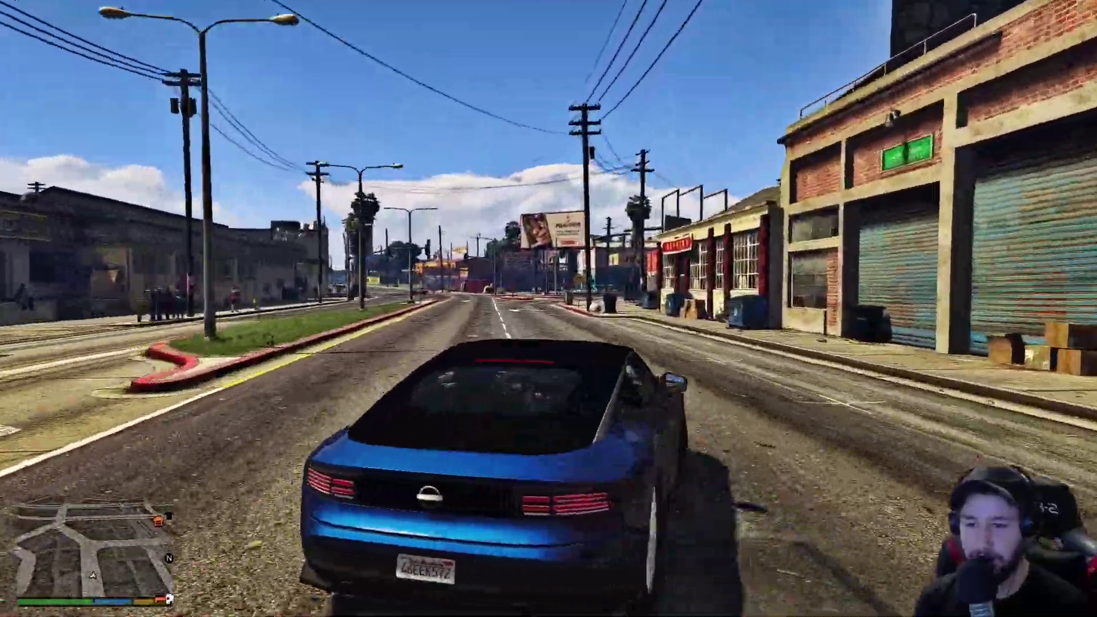
# Test-drive the blue 400Z along the street and around the corner toward the overpass.
pyautogui.press('a')
pyautogui.press('d')
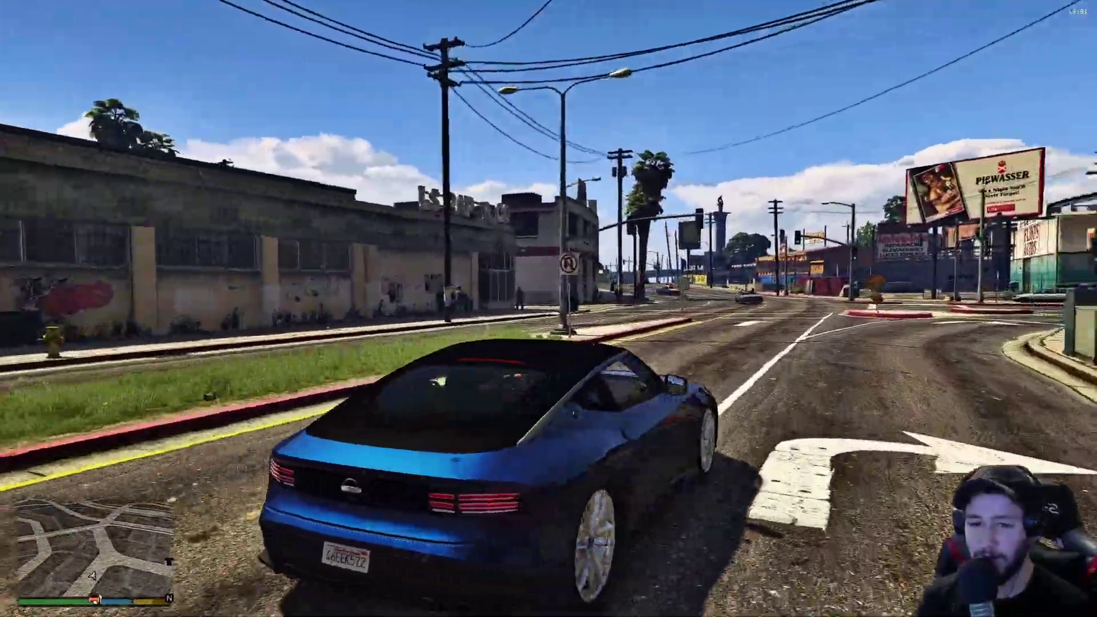
pyautogui.press('d')
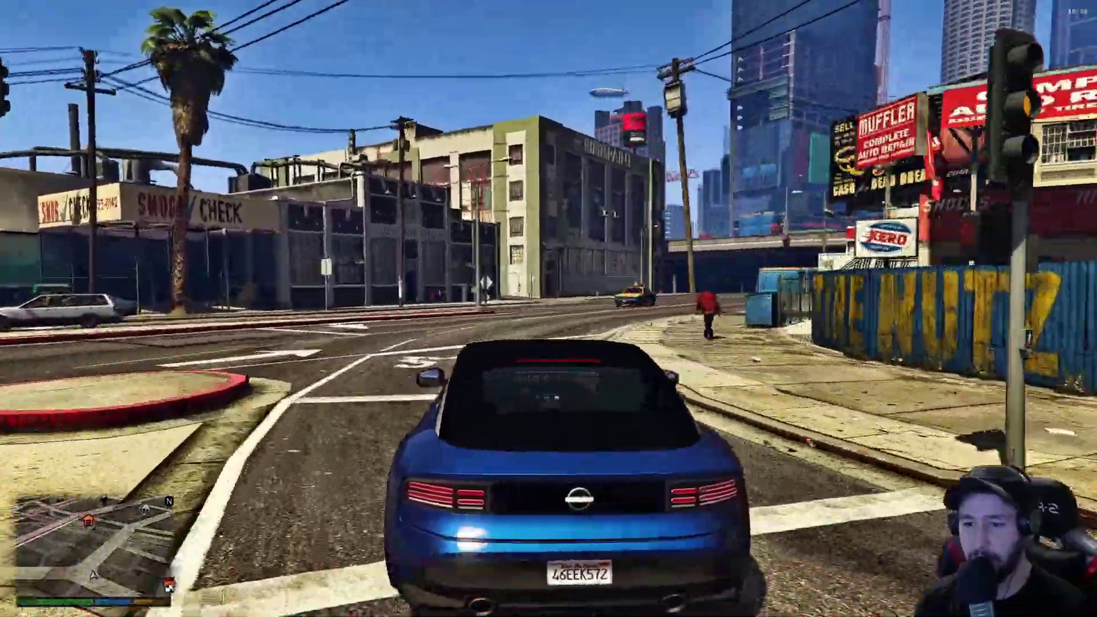
pyautogui.press('a')
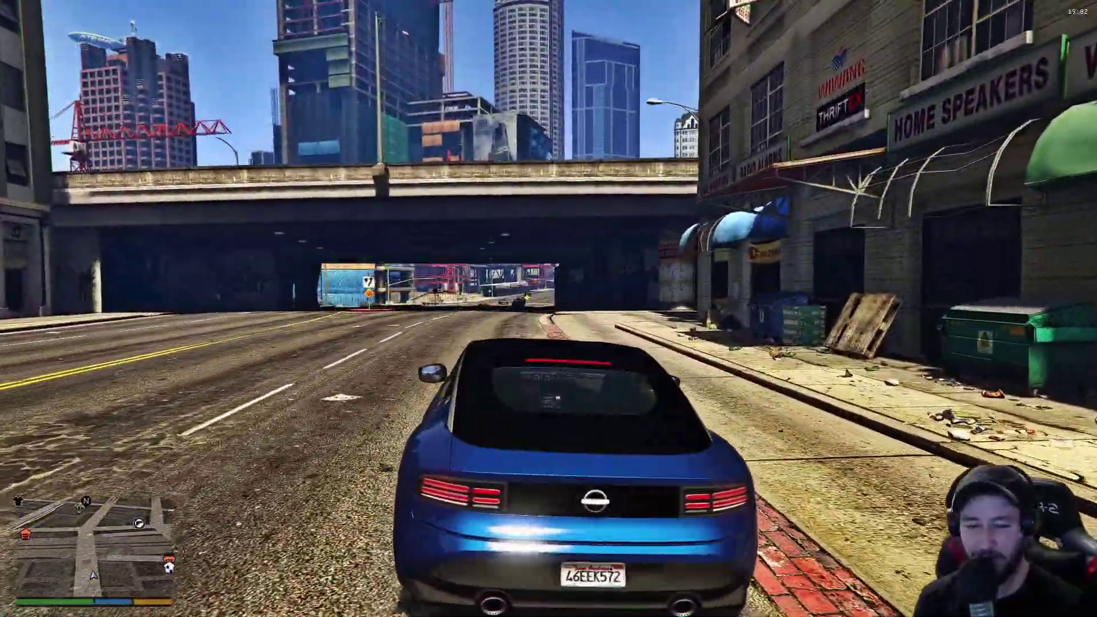
pyautogui.press('a')
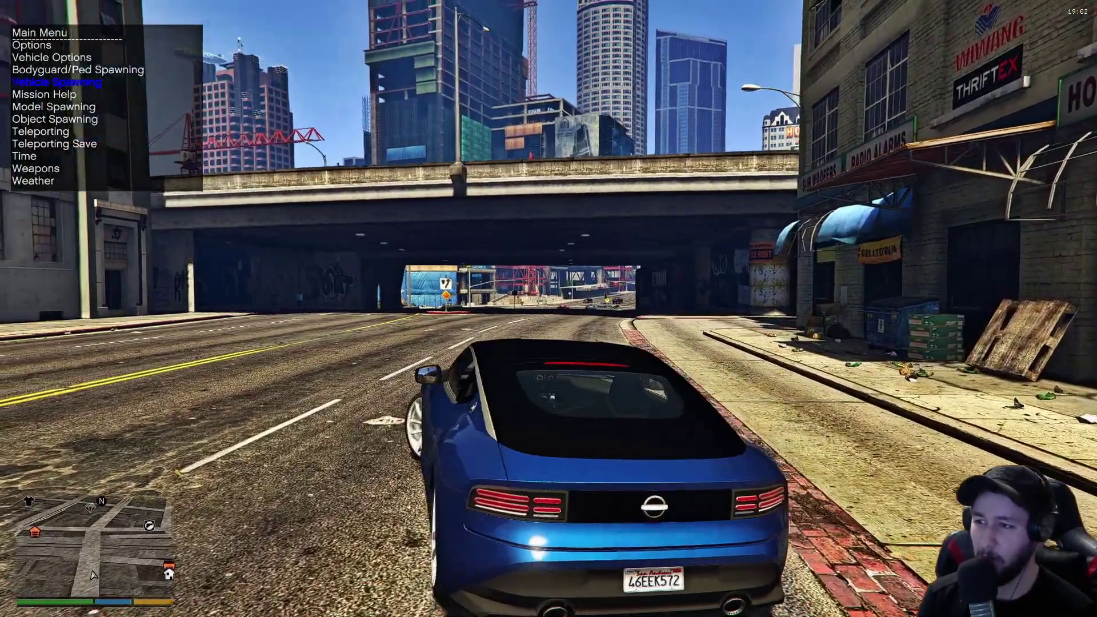
# Spawn the a80 add-on car from the Added Vehicles Menu and close the trainer.
pyautogui.press('KP_5')
pyautogui.press('KP_5')
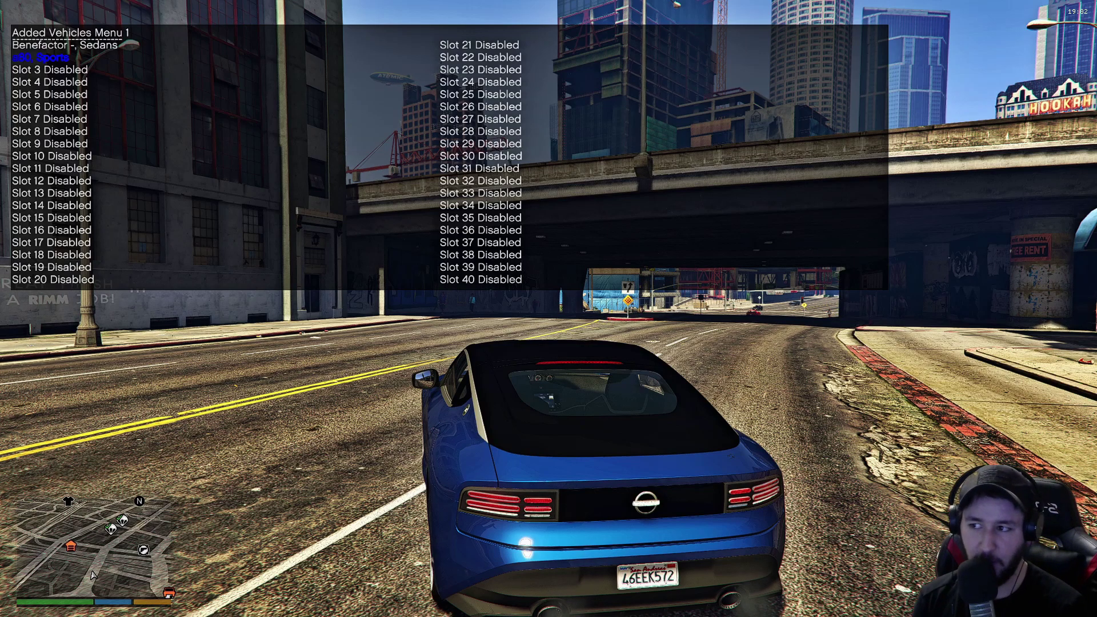
pyautogui.press('KP_5')
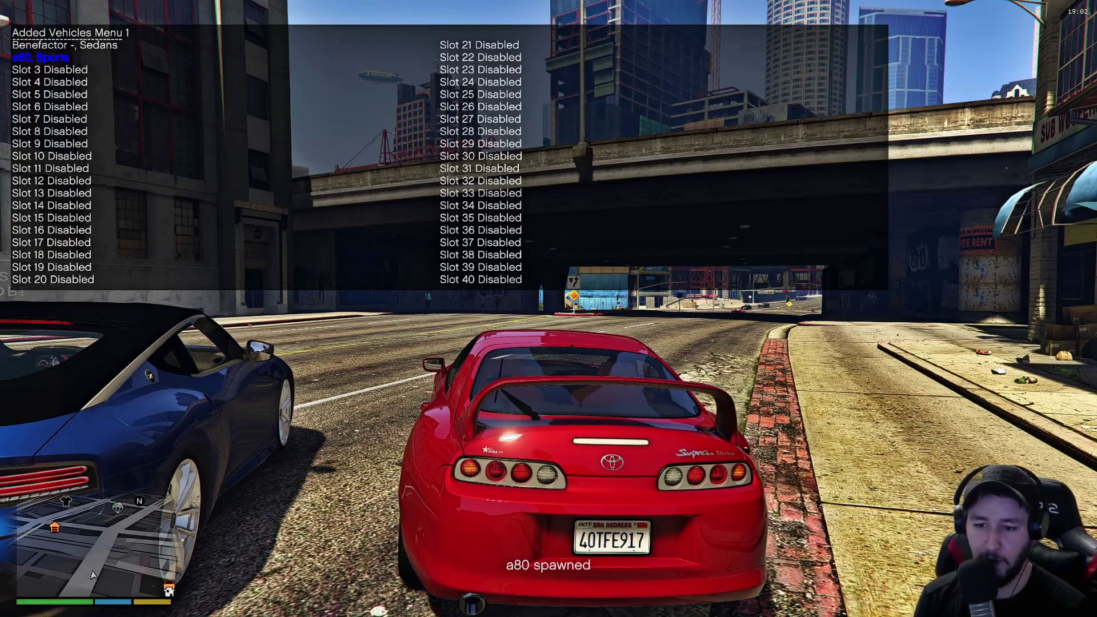
pyautogui.press('KP_0')
# Drive the red Supra under the overpass and cycle through the camera views, including the interior view.
pyautogui.press('r')
pyautogui.press('r')
pyautogui.press('c')
pyautogui.press('w')
pyautogui.press('c')
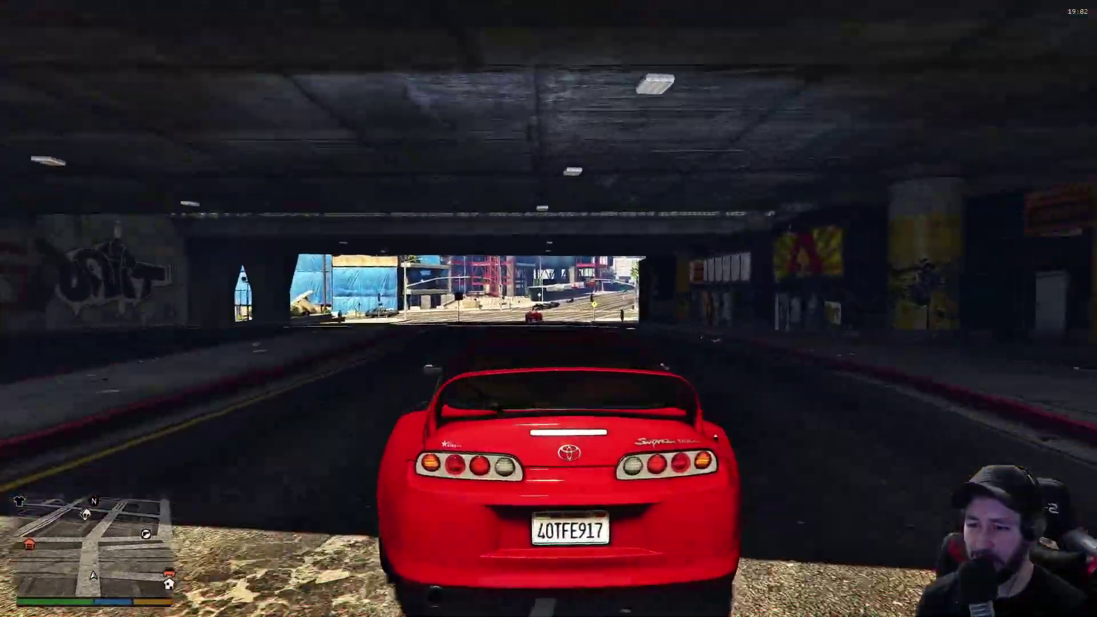
pyautogui.press('v')
pyautogui.press('v')
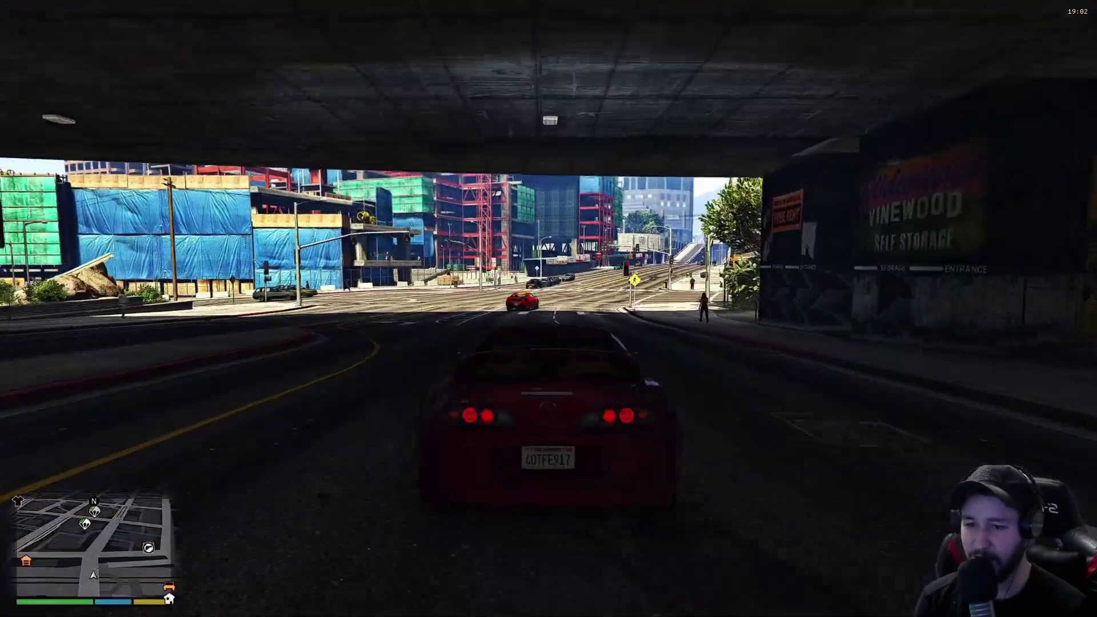
pyautogui.press('v')
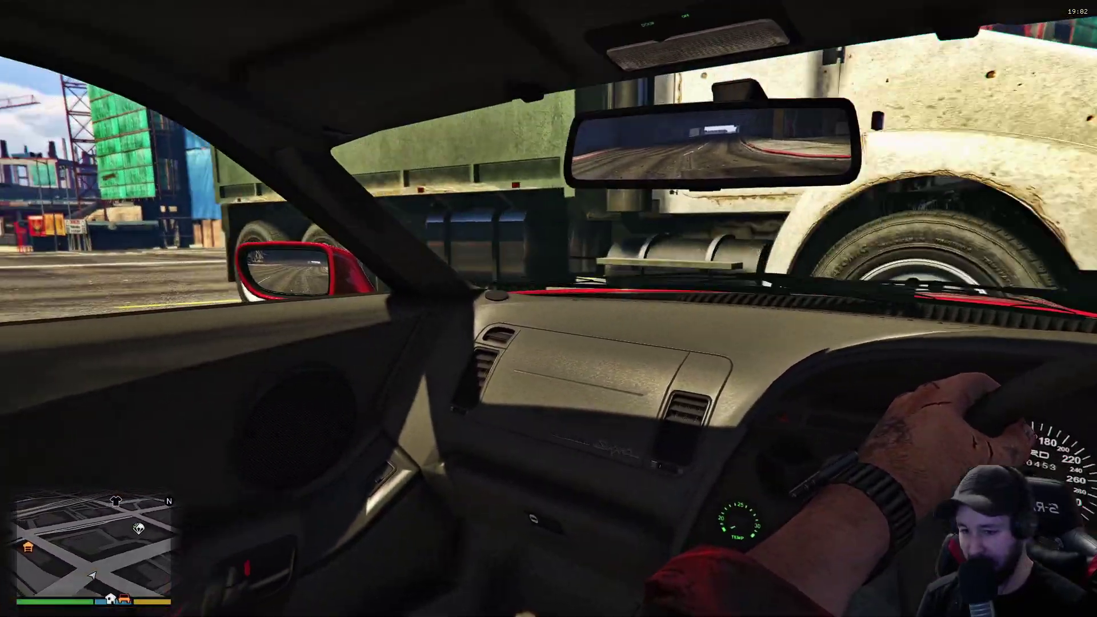
pyautogui.press('v')
# Spin the Supra around in the intersection beside the overpass and straighten it up along the downtown road.
pyautogui.press('a')
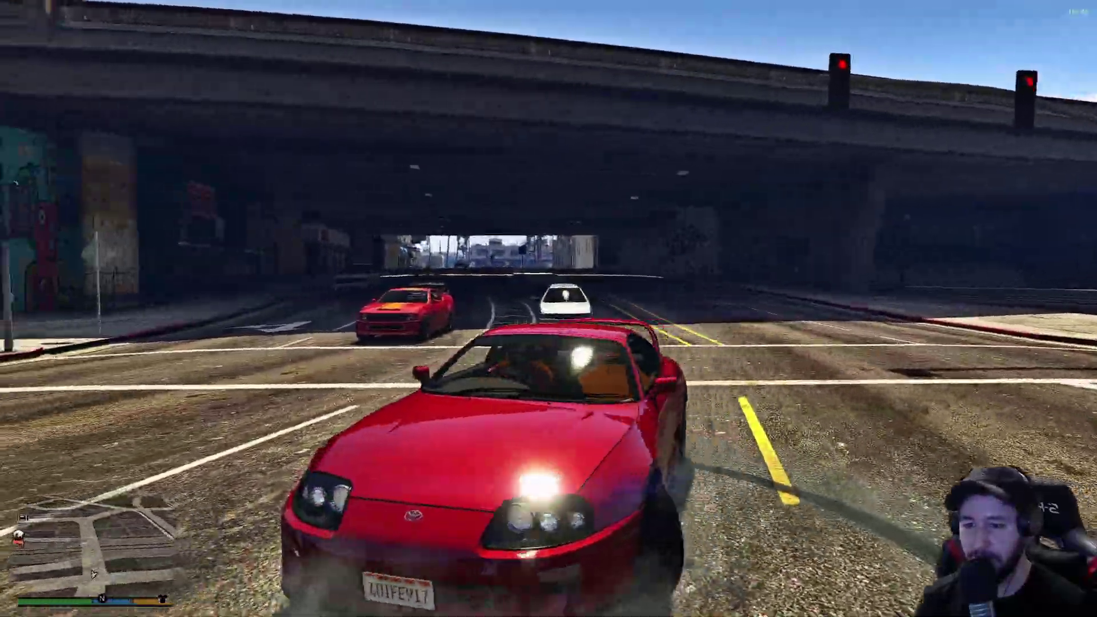
pyautogui.press('a')
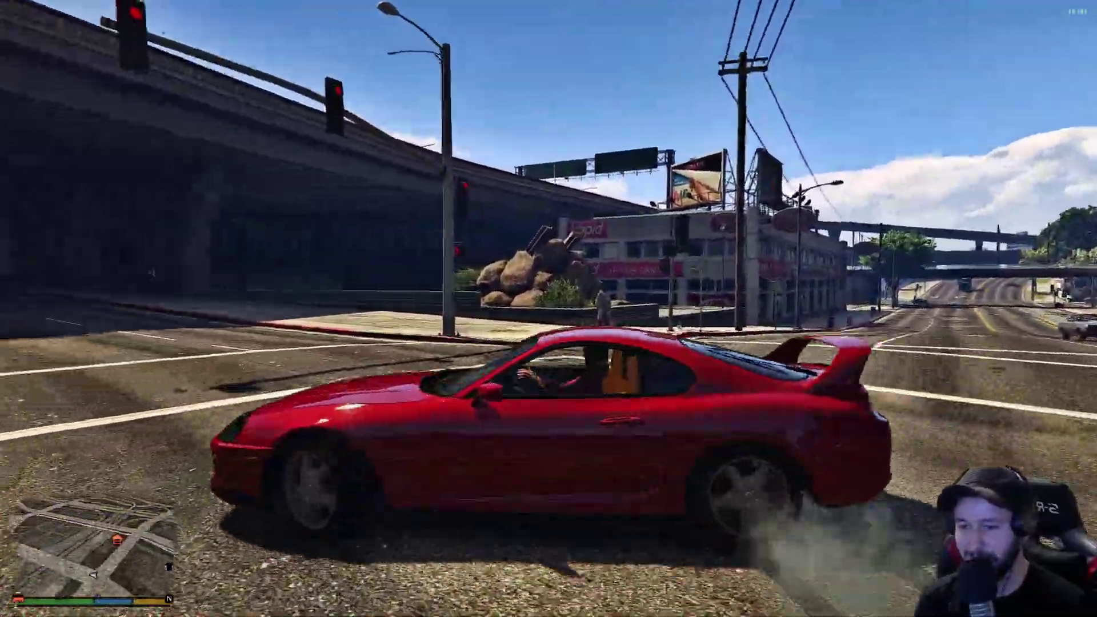
pyautogui.press('a')
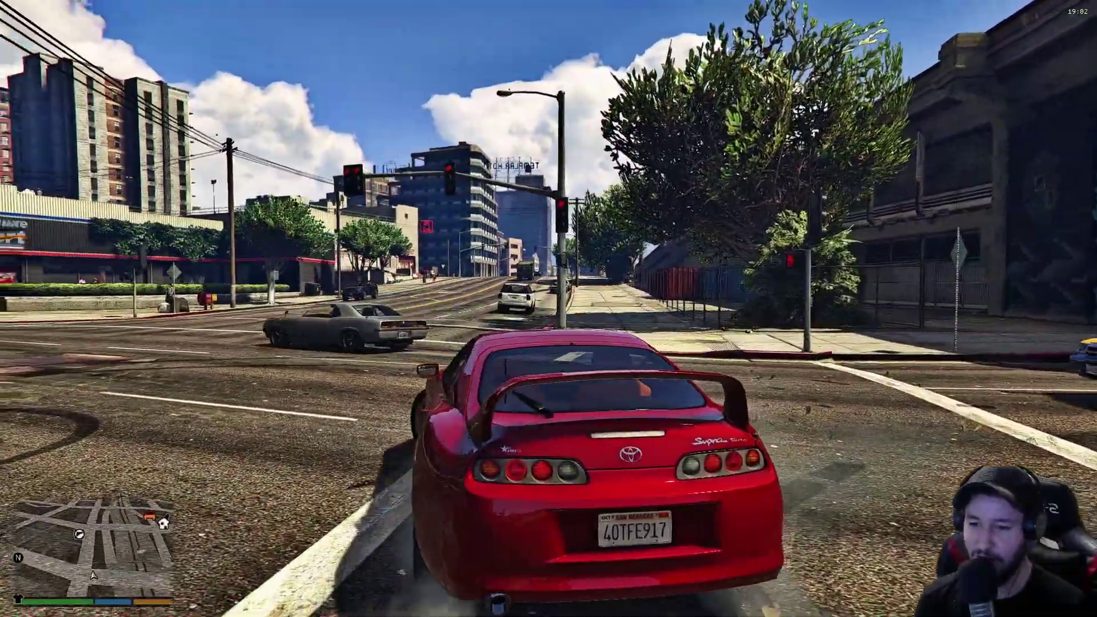
pyautogui.press('a')
pyautogui.press('a')
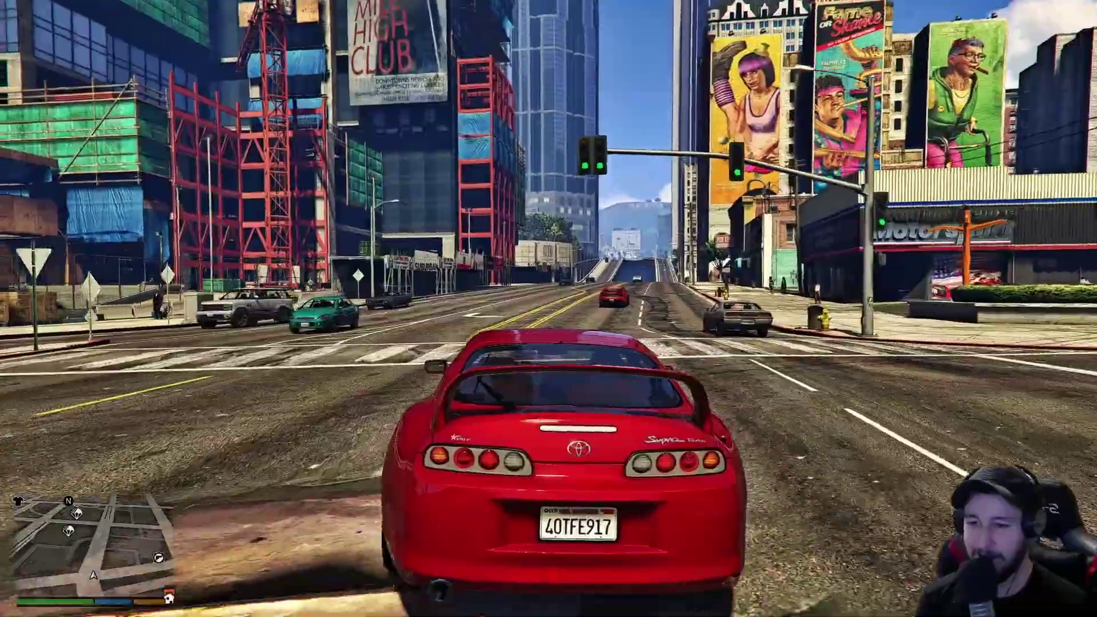
# Drive the Supra through downtown and stop it at the red curb facing the Arcadius Business Center.
pyautogui.press('d')
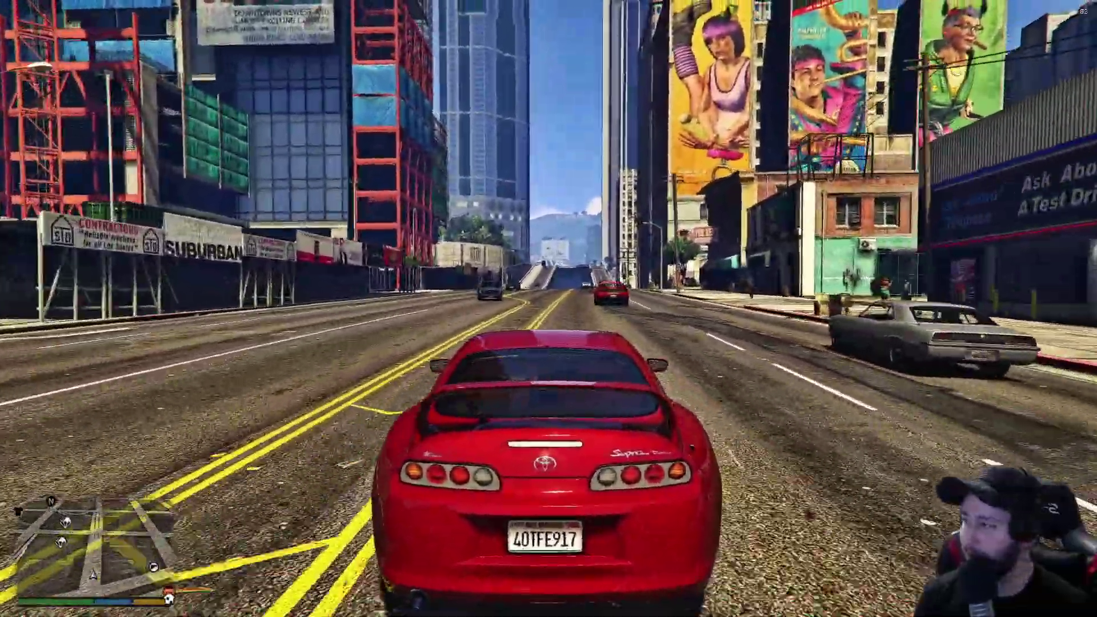
pyautogui.press('a')
pyautogui.press('d')
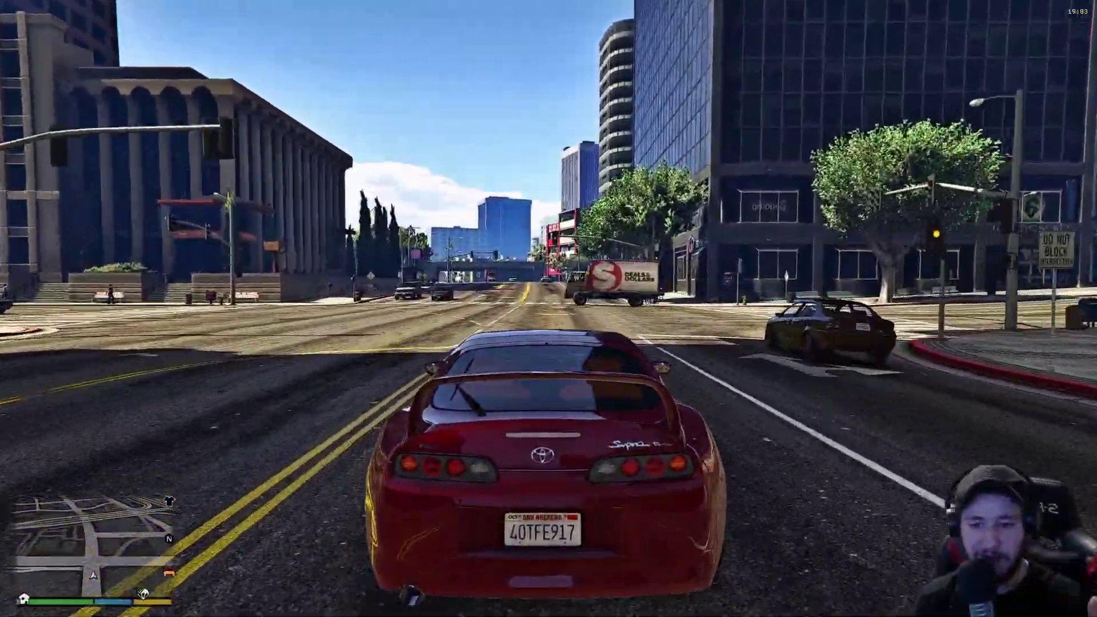
pyautogui.press('d')
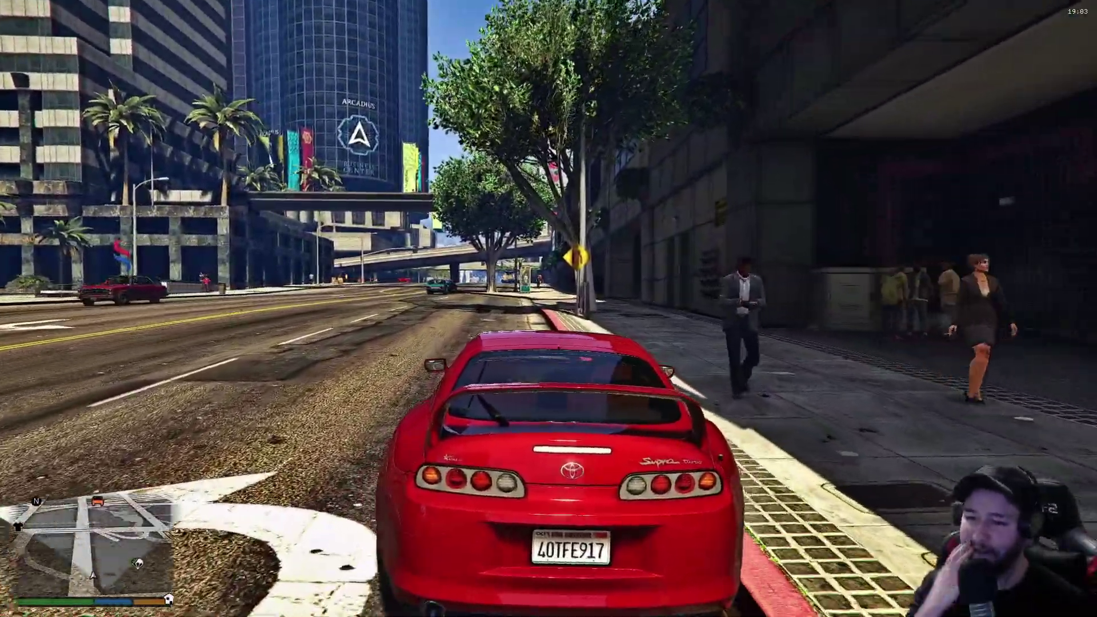
pyautogui.press('w')
pyautogui.press('a')
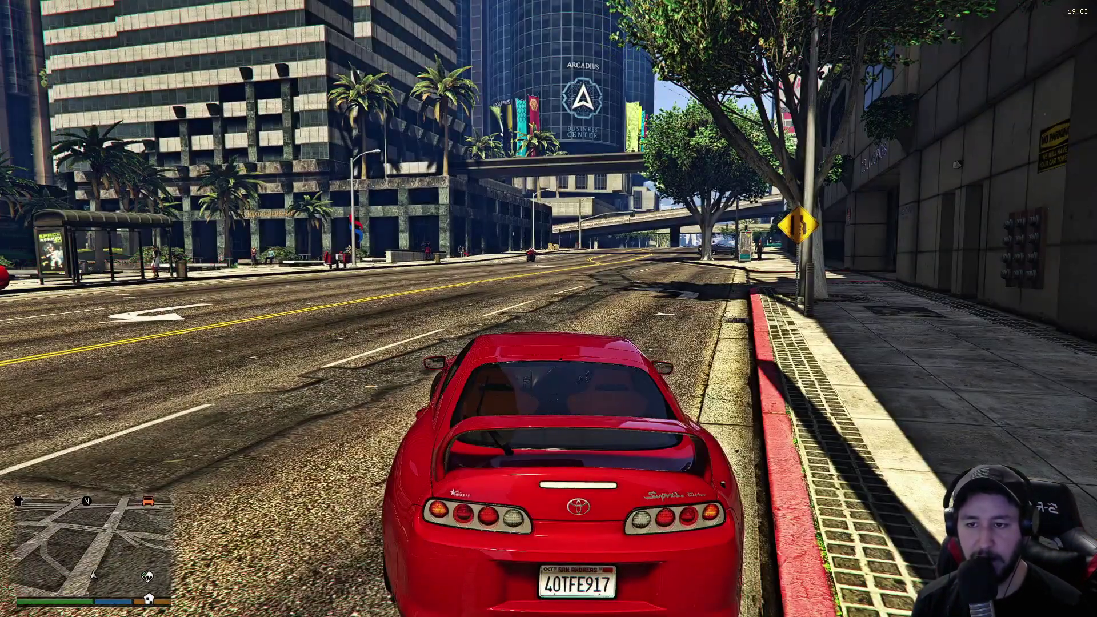
pyautogui.press('c')
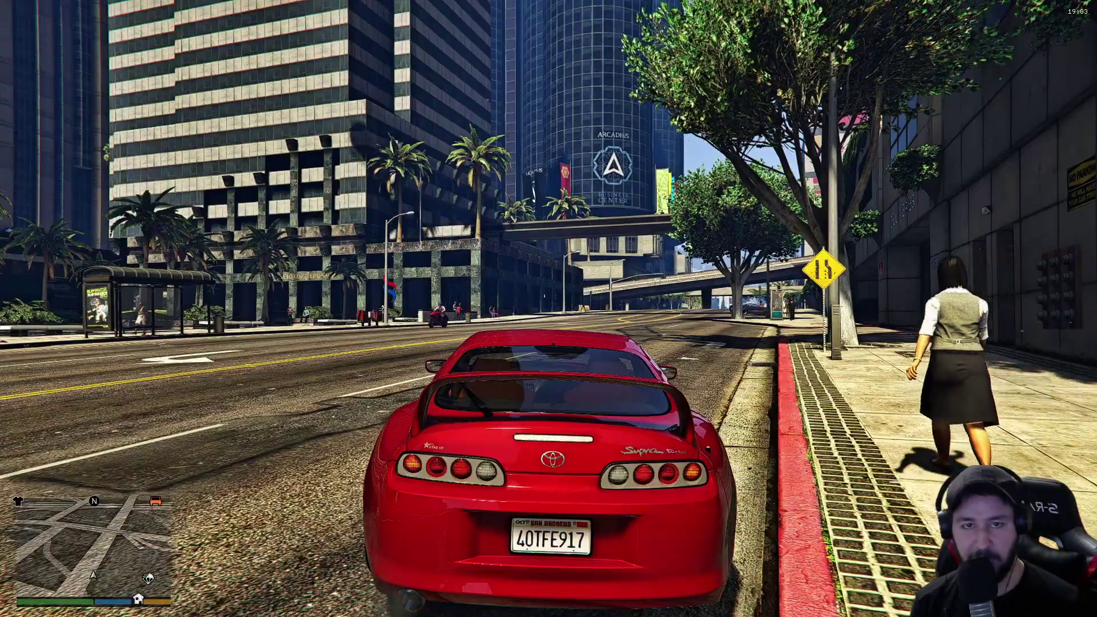